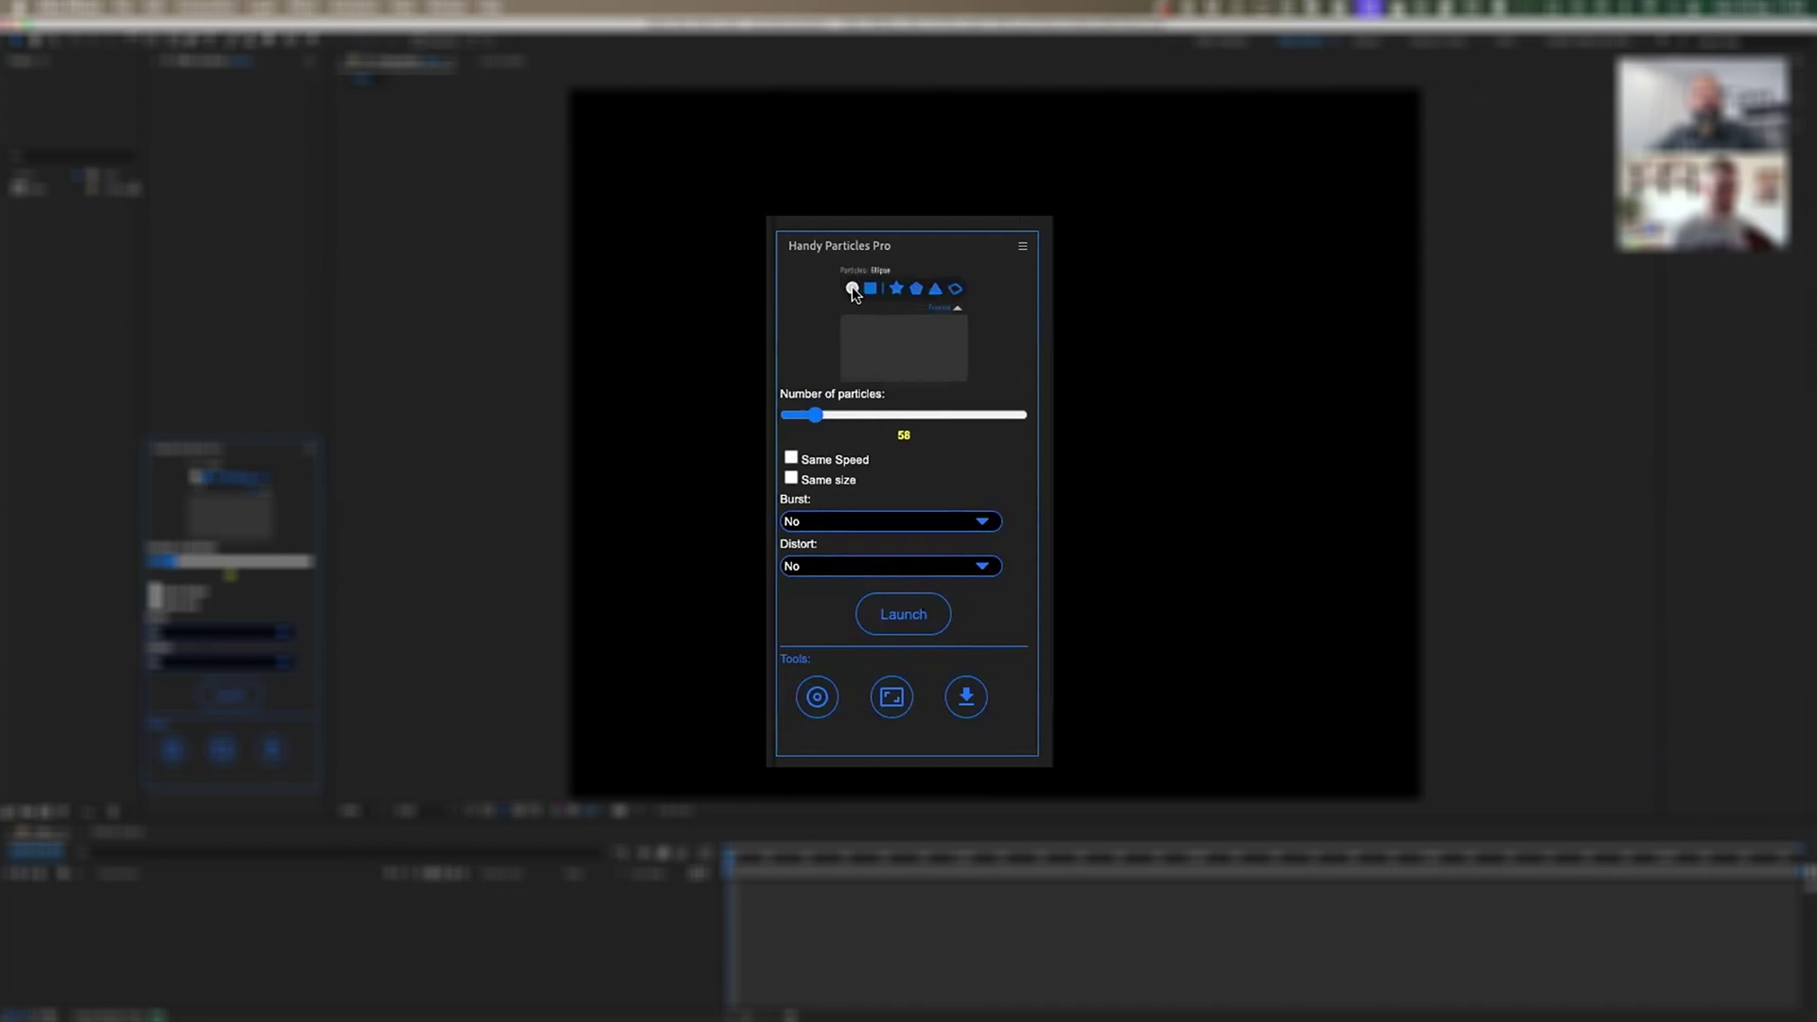
Choose the star particle shape, collapse its preview, and set the number of particles to 56.
{"action": "left_click", "coordinate": [870, 288]}
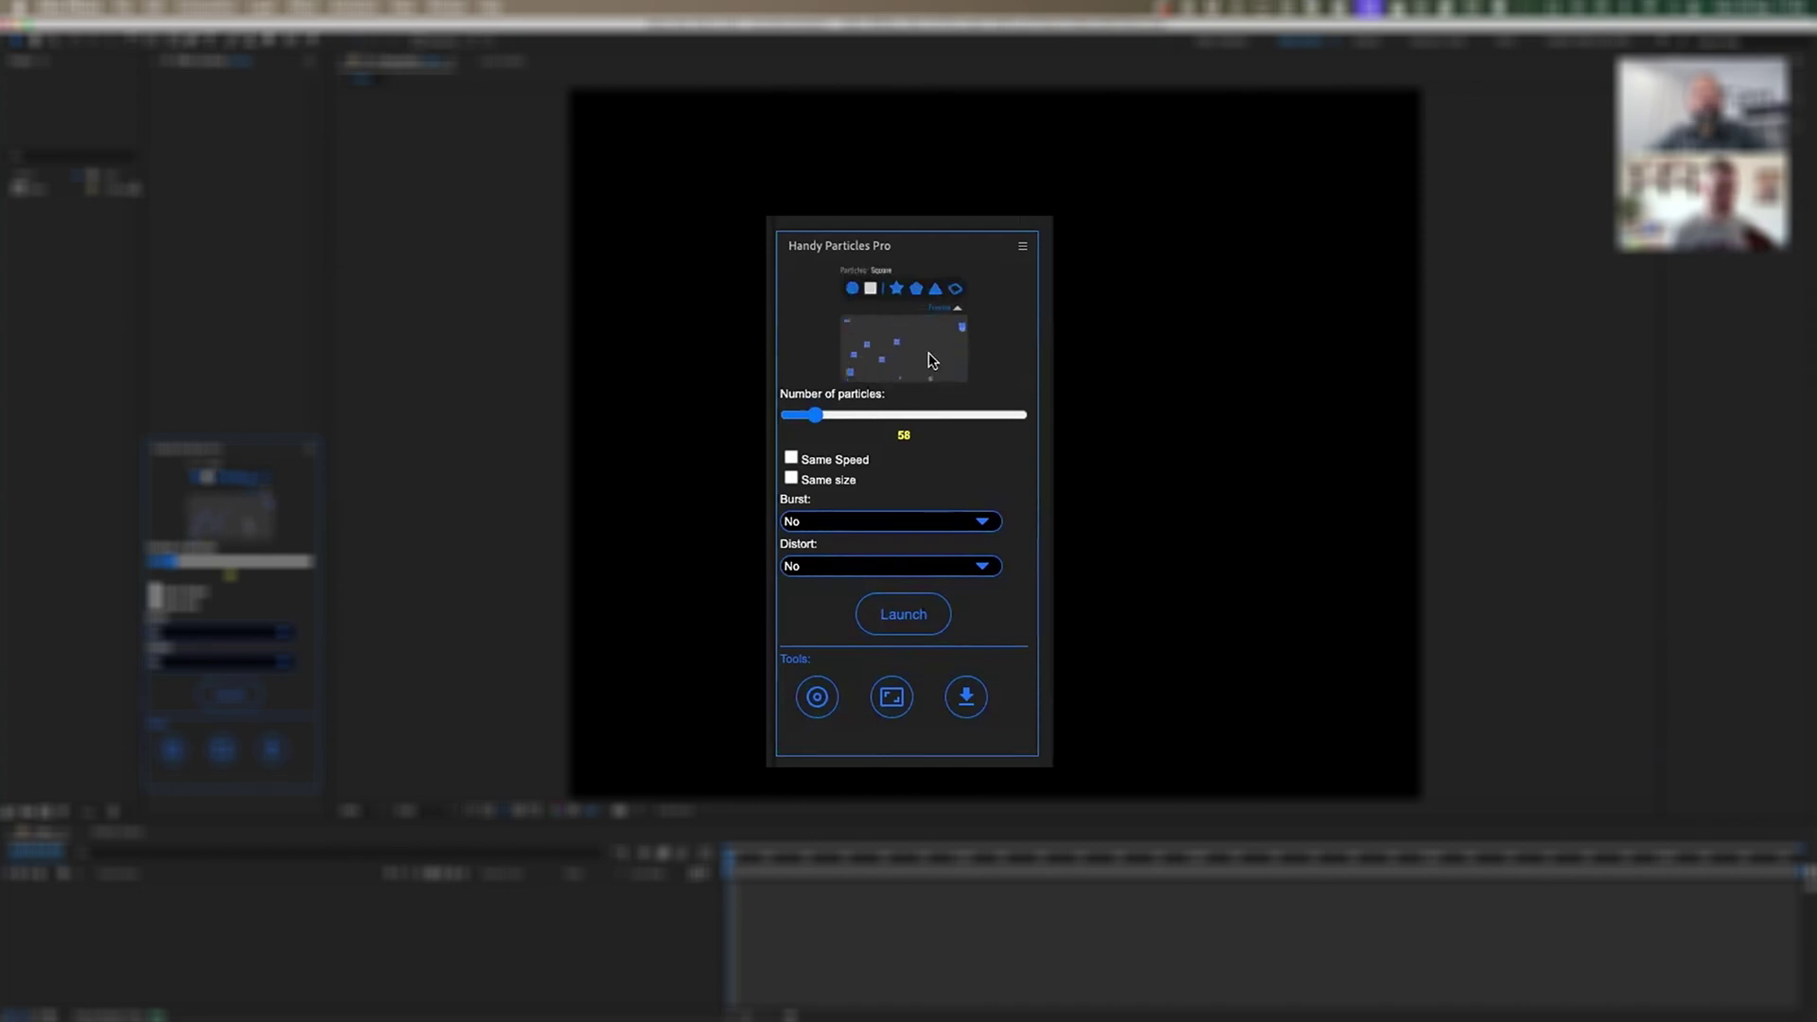
{"action": "left_click", "coordinate": [852, 289]}
{"action": "left_click", "coordinate": [896, 289]}
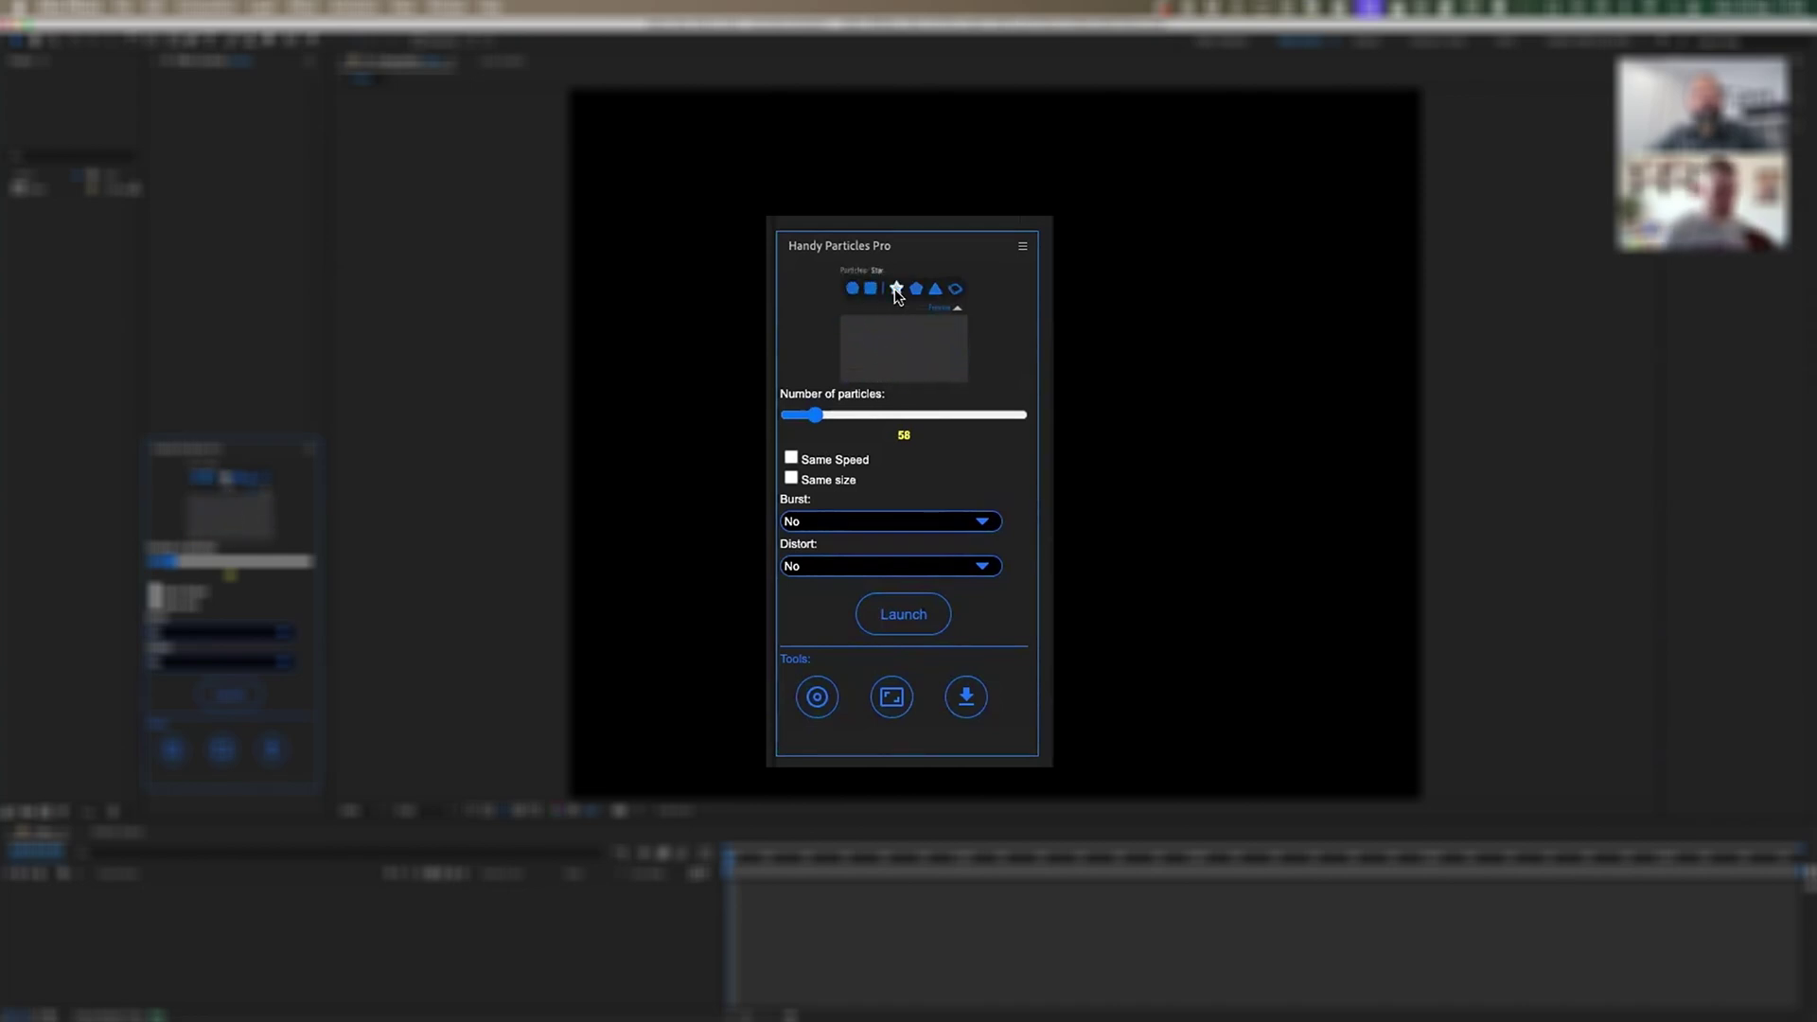
{"action": "left_click", "coordinate": [958, 311]}
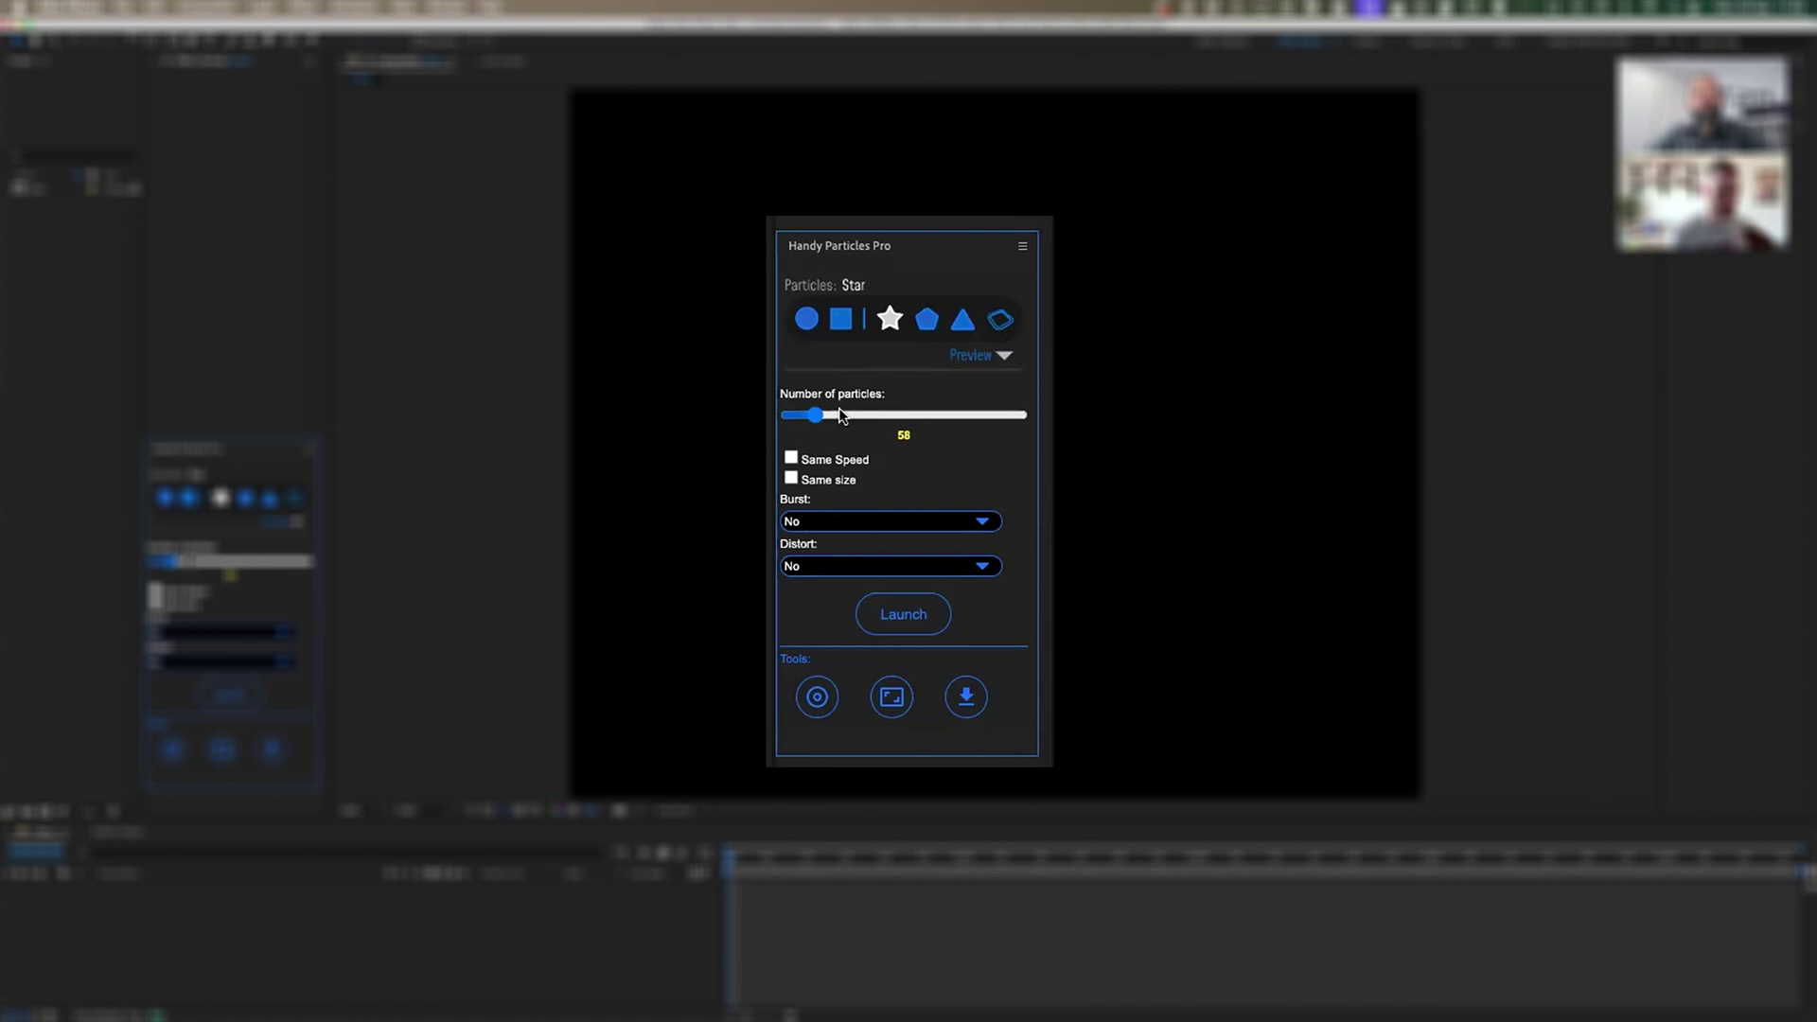
{"action": "mouse_move", "coordinate": [812, 416]}
{"action": "left_mouse_down"}
{"action": "mouse_move", "coordinate": [994, 420]}
{"action": "mouse_move", "coordinate": [815, 417]}
{"action": "left_mouse_up"}
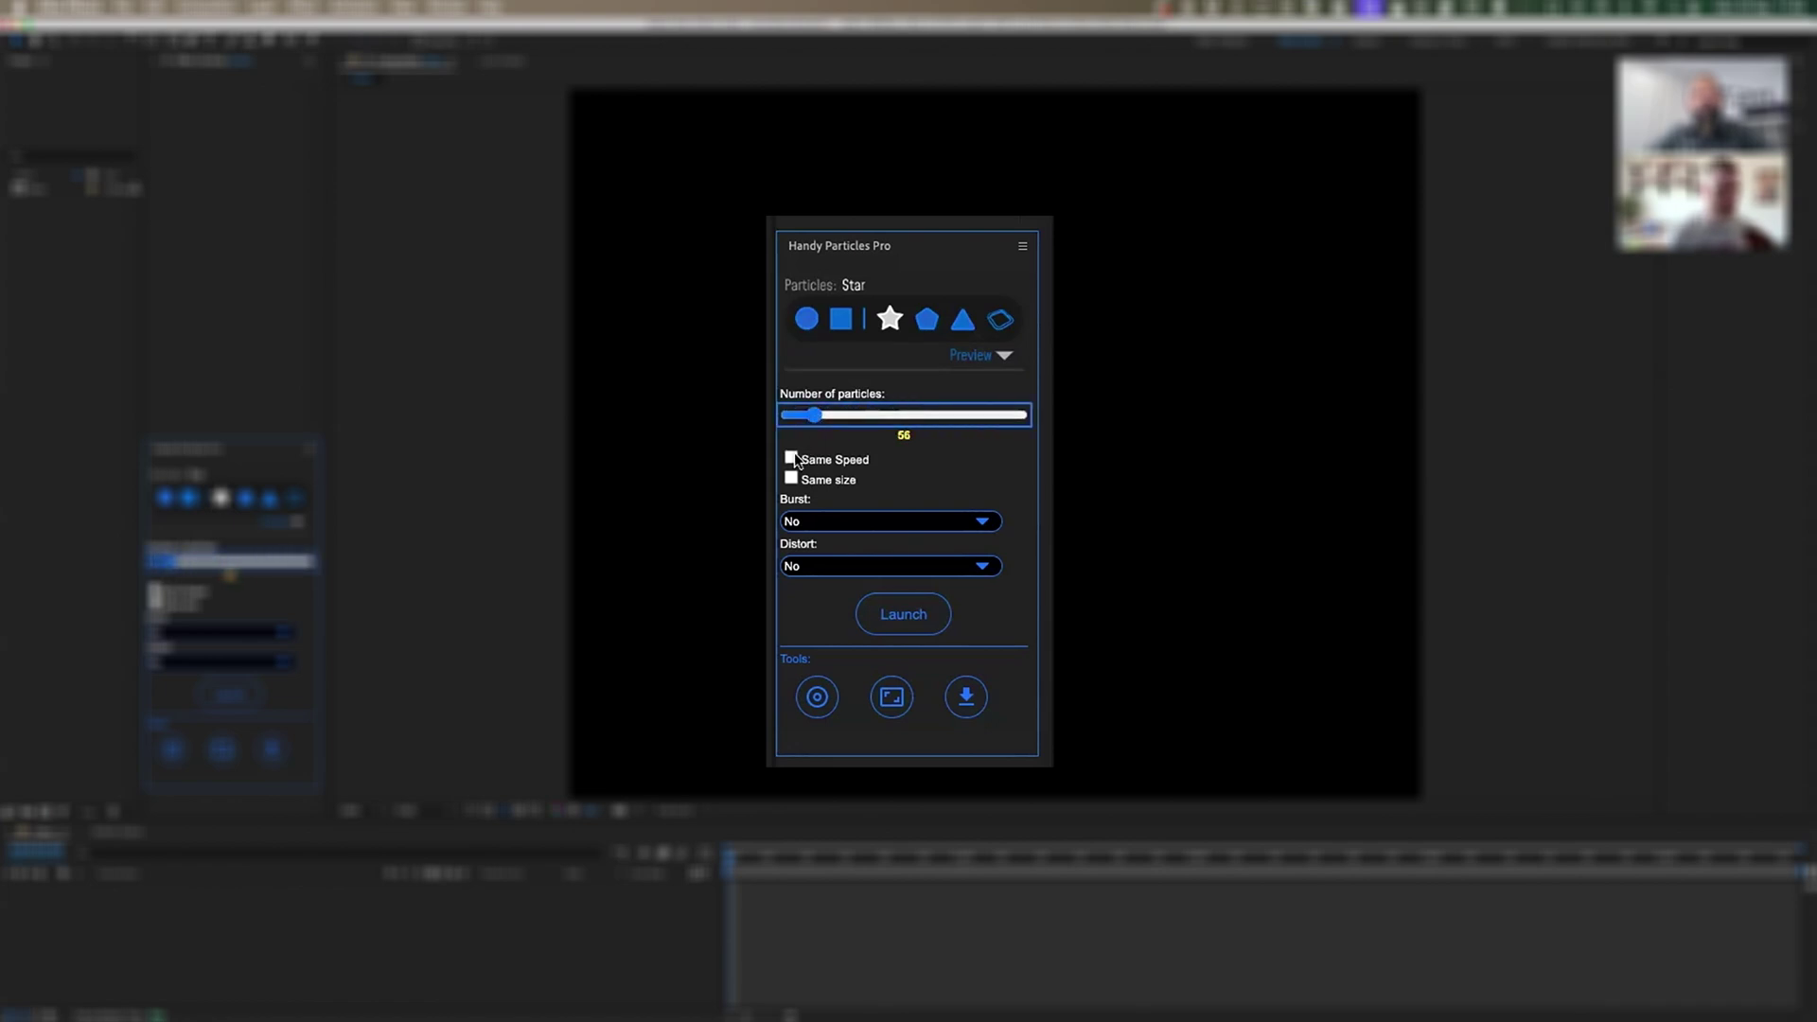
Try out the Same Speed and Same Size options and switch both back off.
{"action": "left_click", "coordinate": [792, 459]}
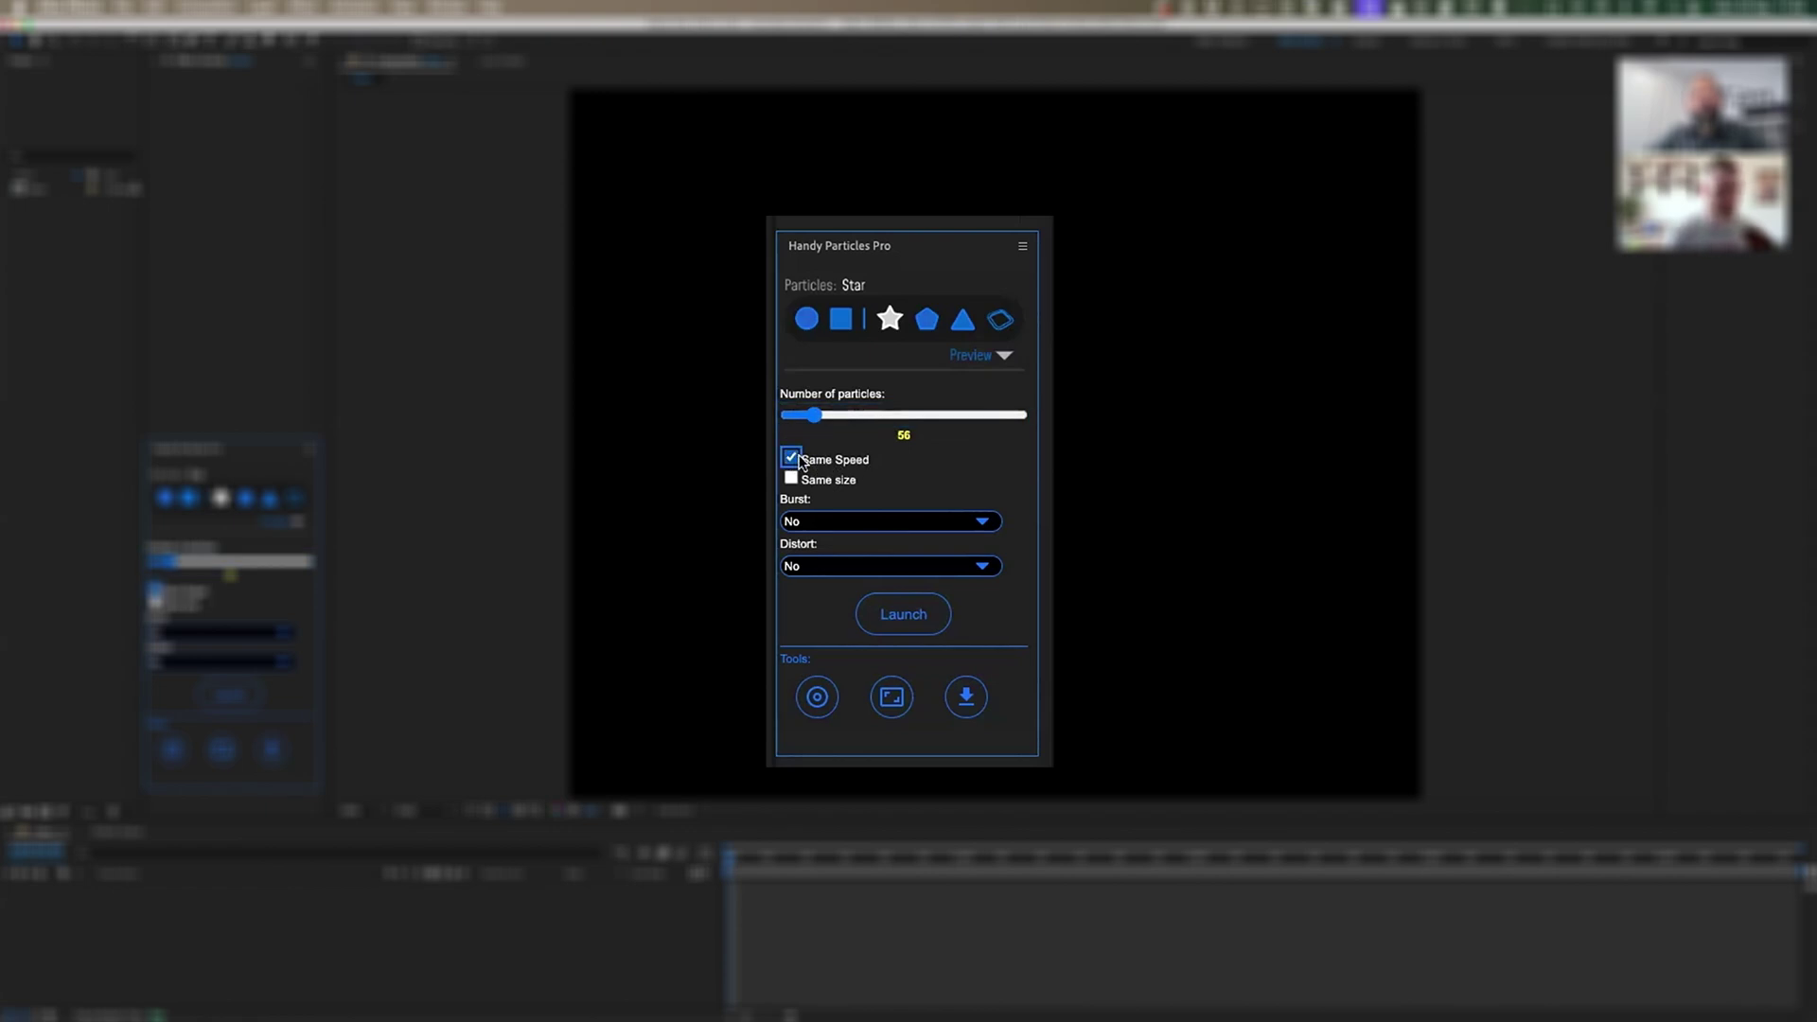
{"action": "left_click", "coordinate": [791, 478]}
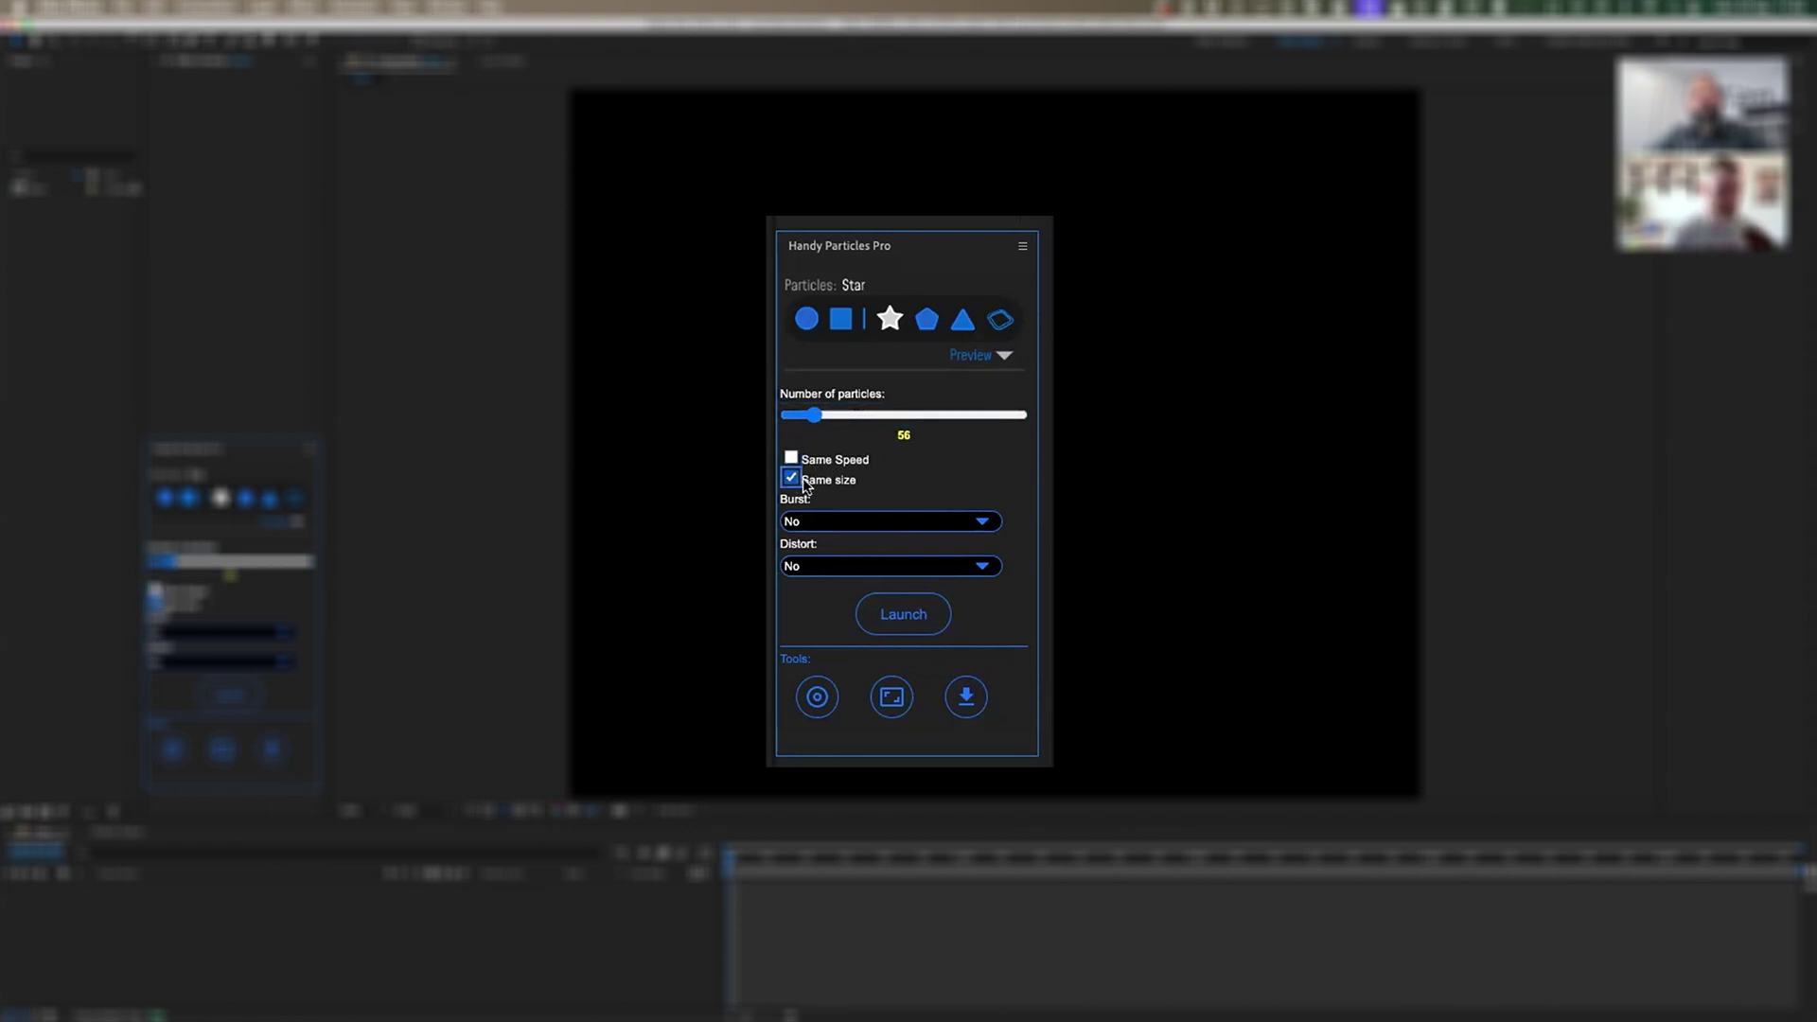
{"action": "left_click", "coordinate": [792, 459]}
{"action": "left_click", "coordinate": [792, 459]}
{"action": "left_click", "coordinate": [791, 478]}
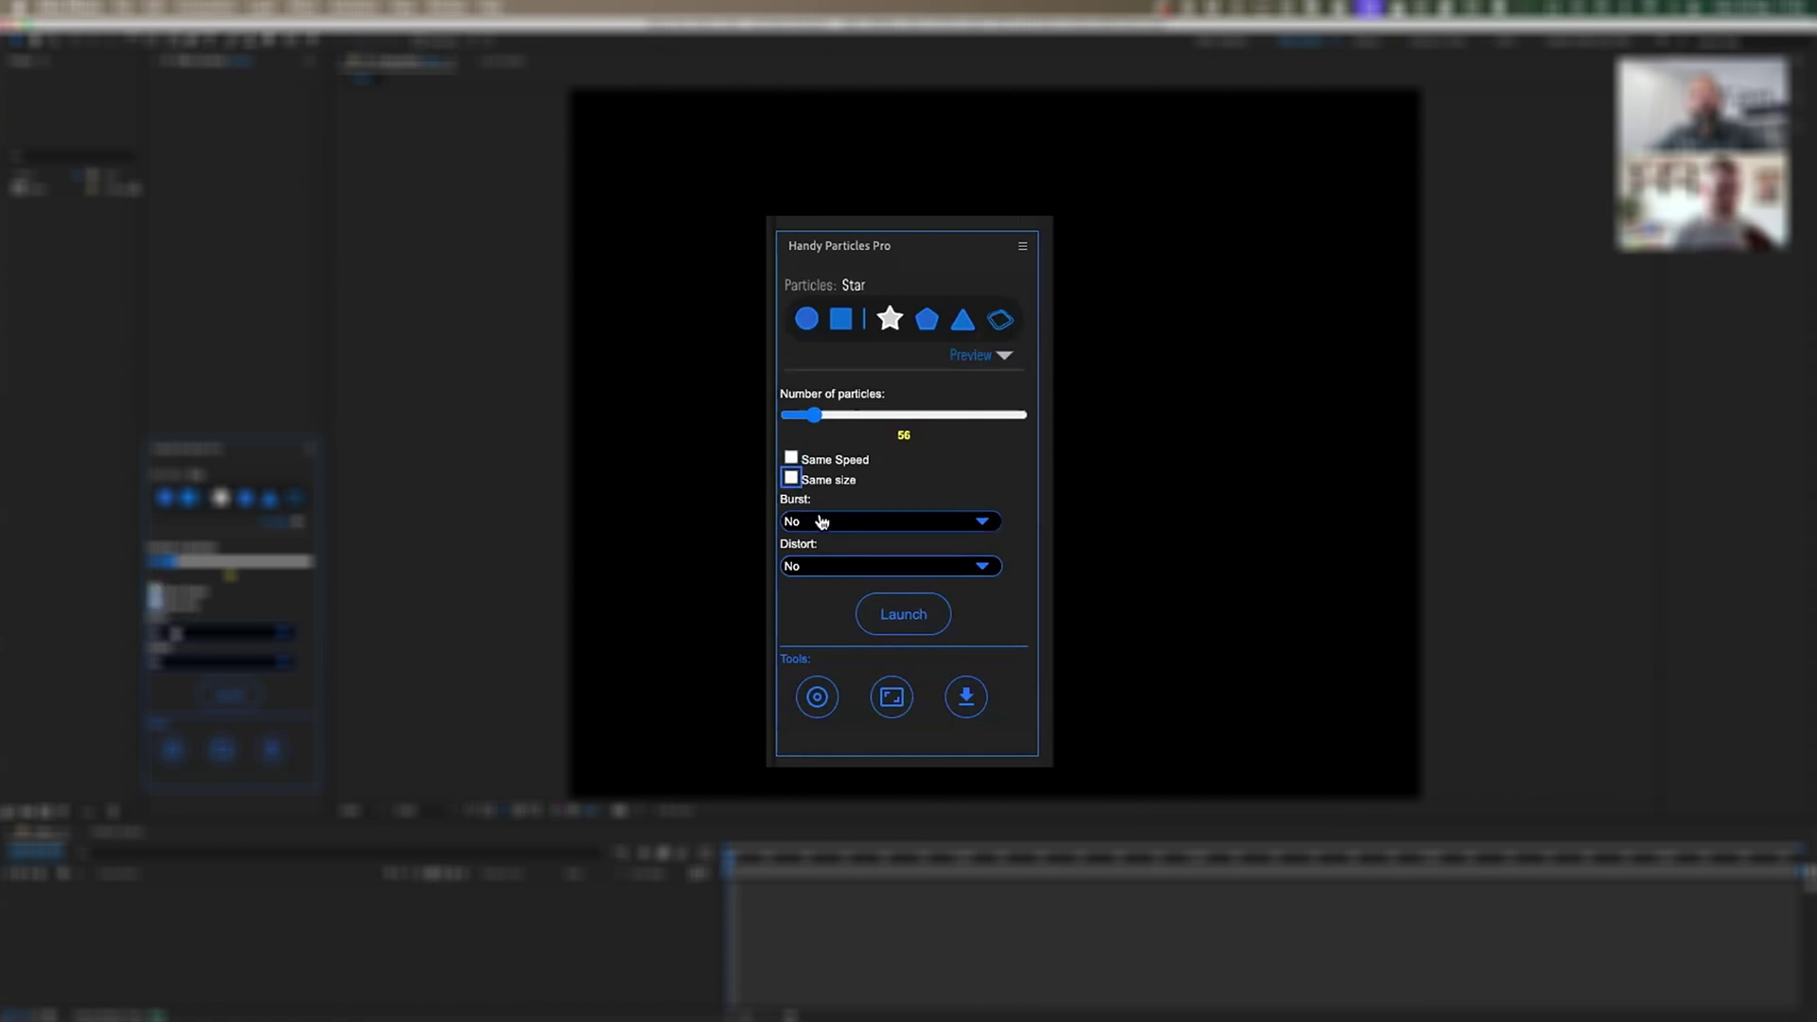
Set Burst to Explode, launch the star particles into the Snow composition, and play the burst animation.
{"action": "left_click", "coordinate": [823, 521]}
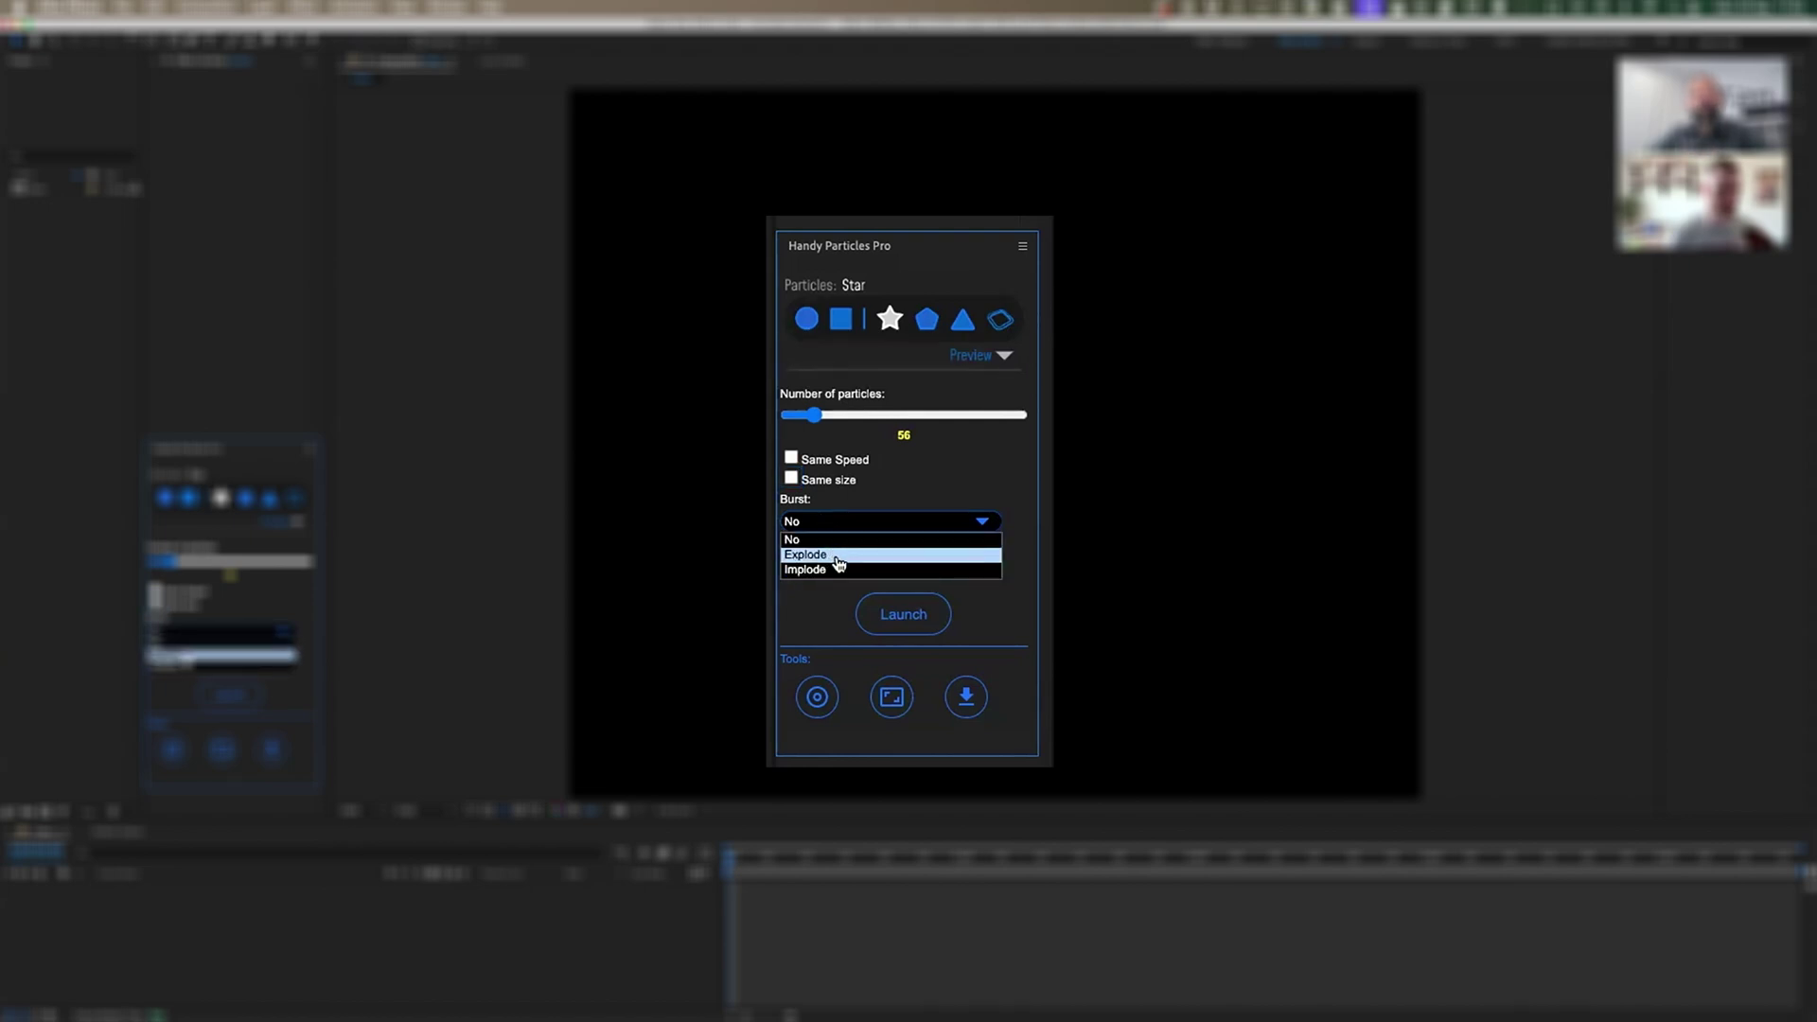
{"action": "left_click", "coordinate": [1018, 528]}
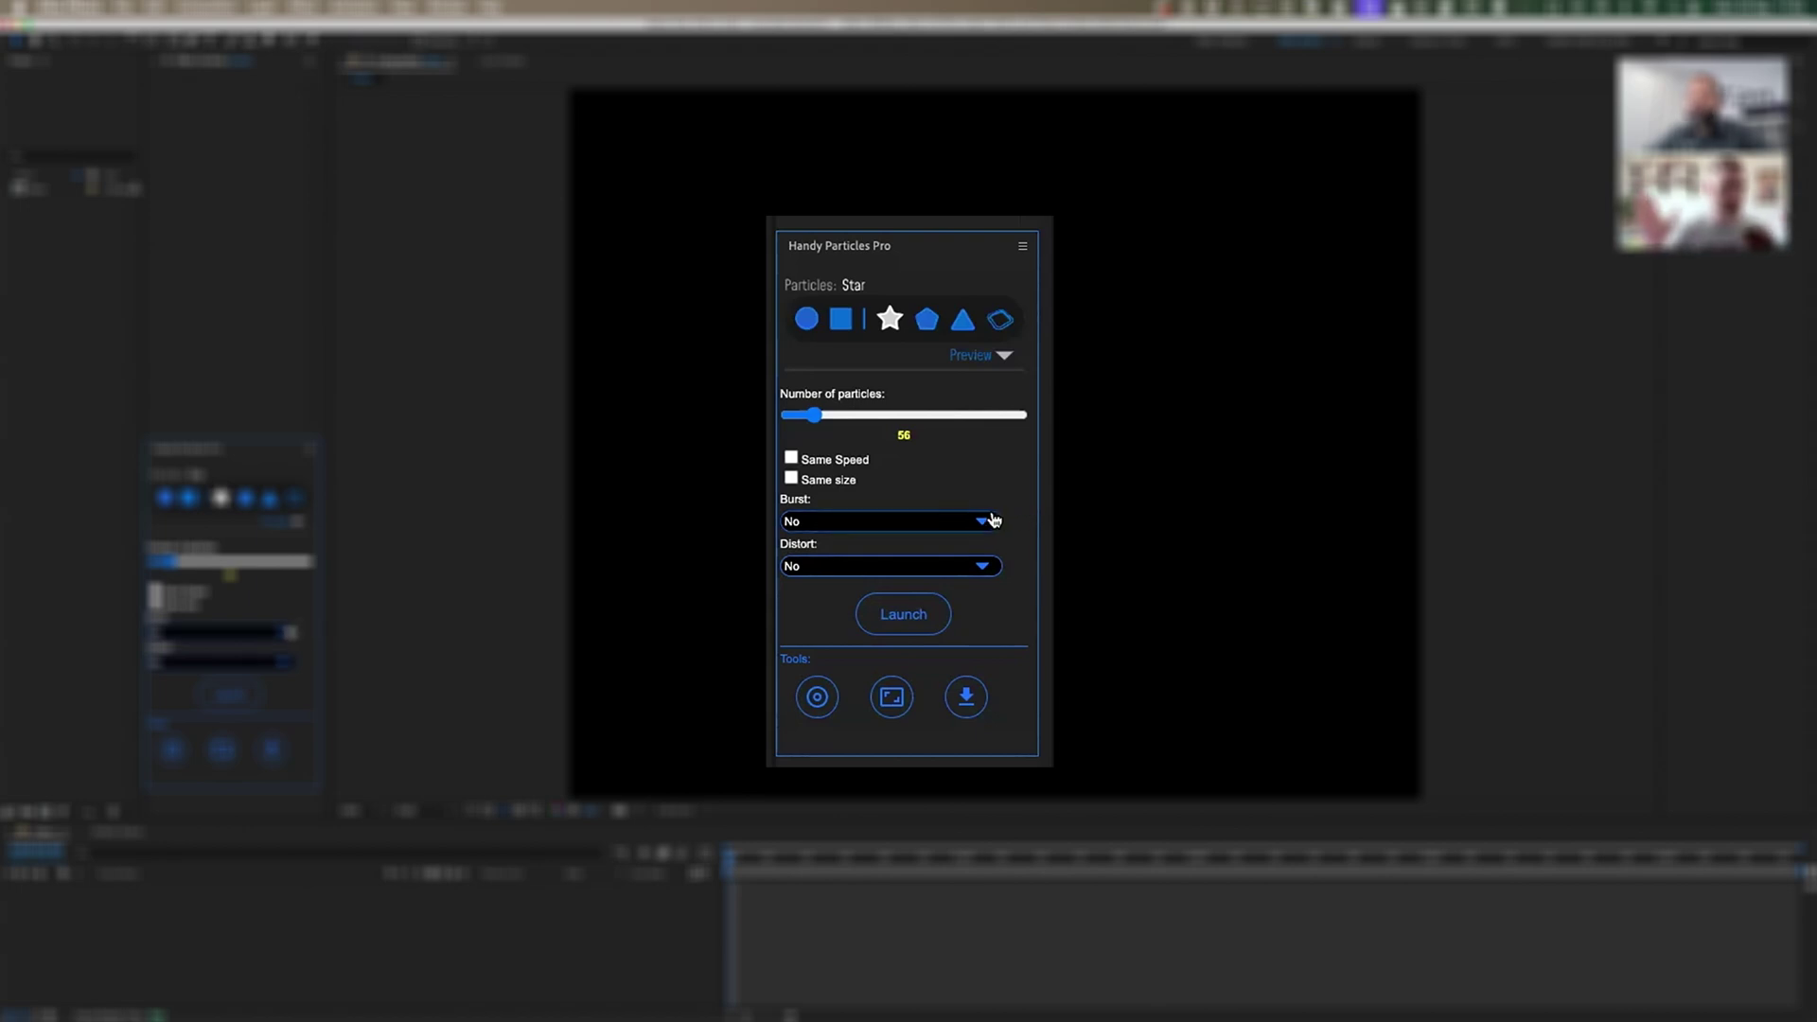
{"action": "left_click", "coordinate": [885, 522]}
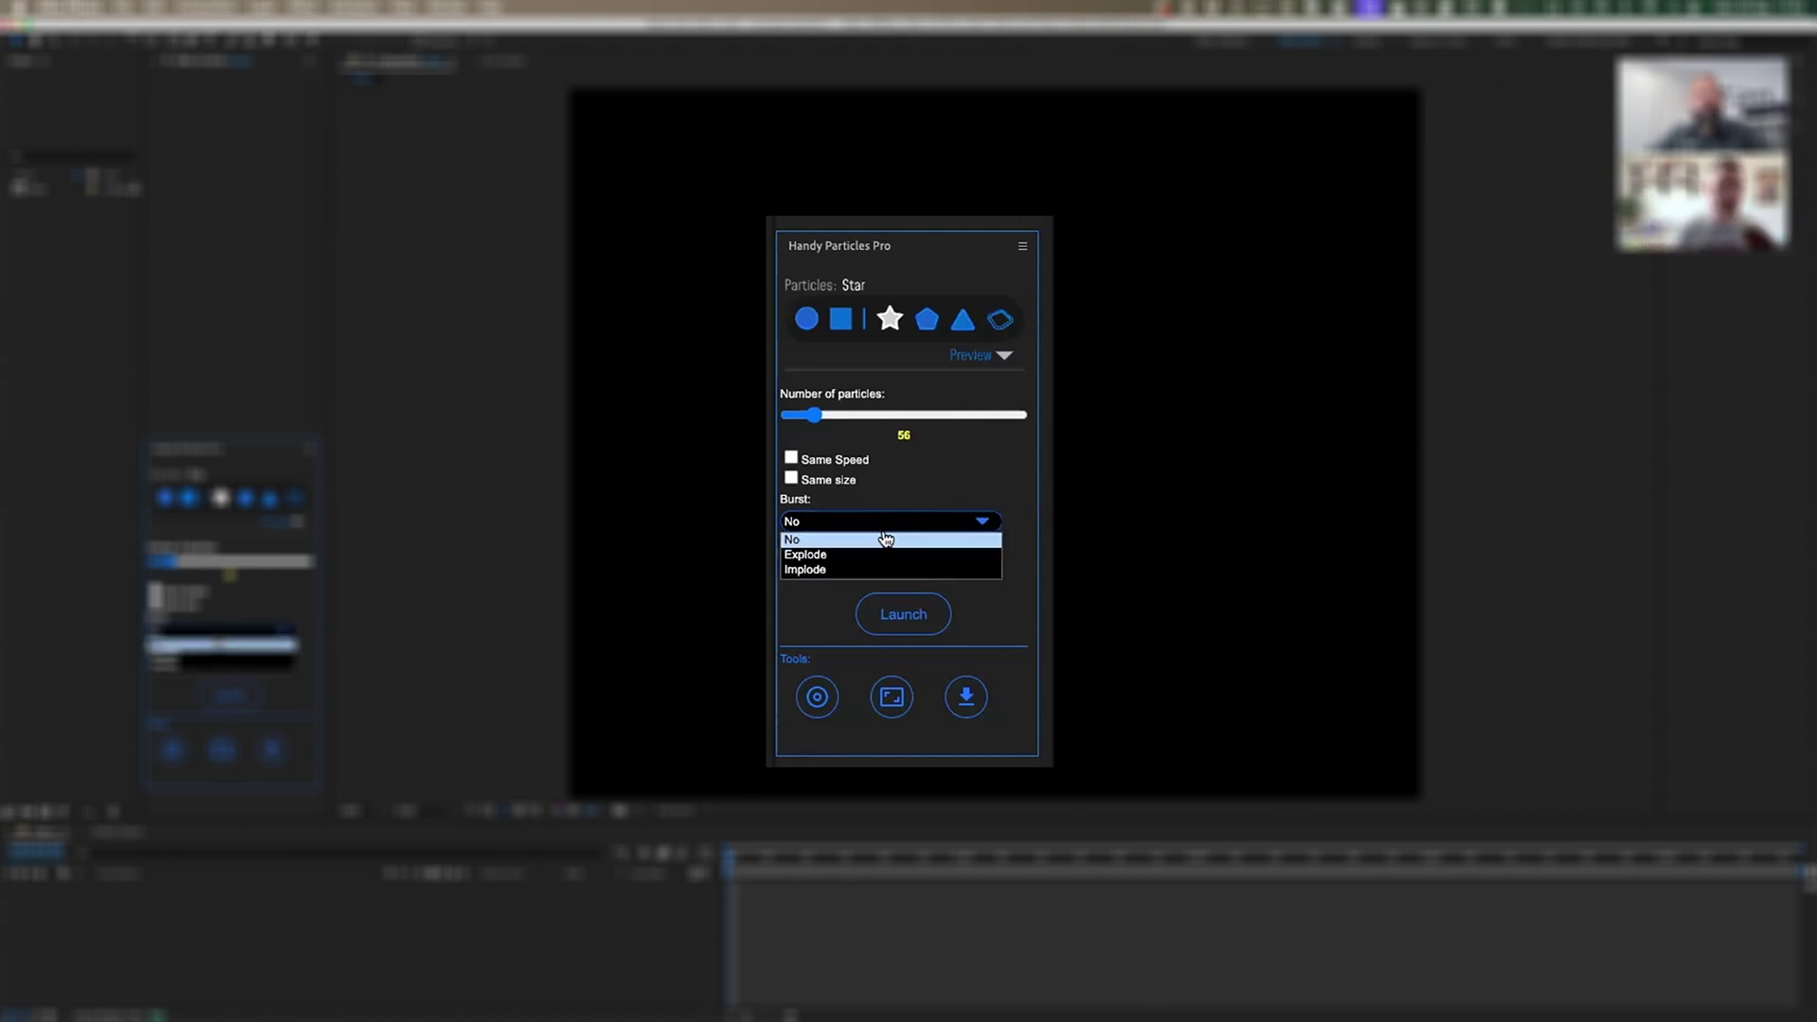
{"action": "left_click", "coordinate": [883, 559]}
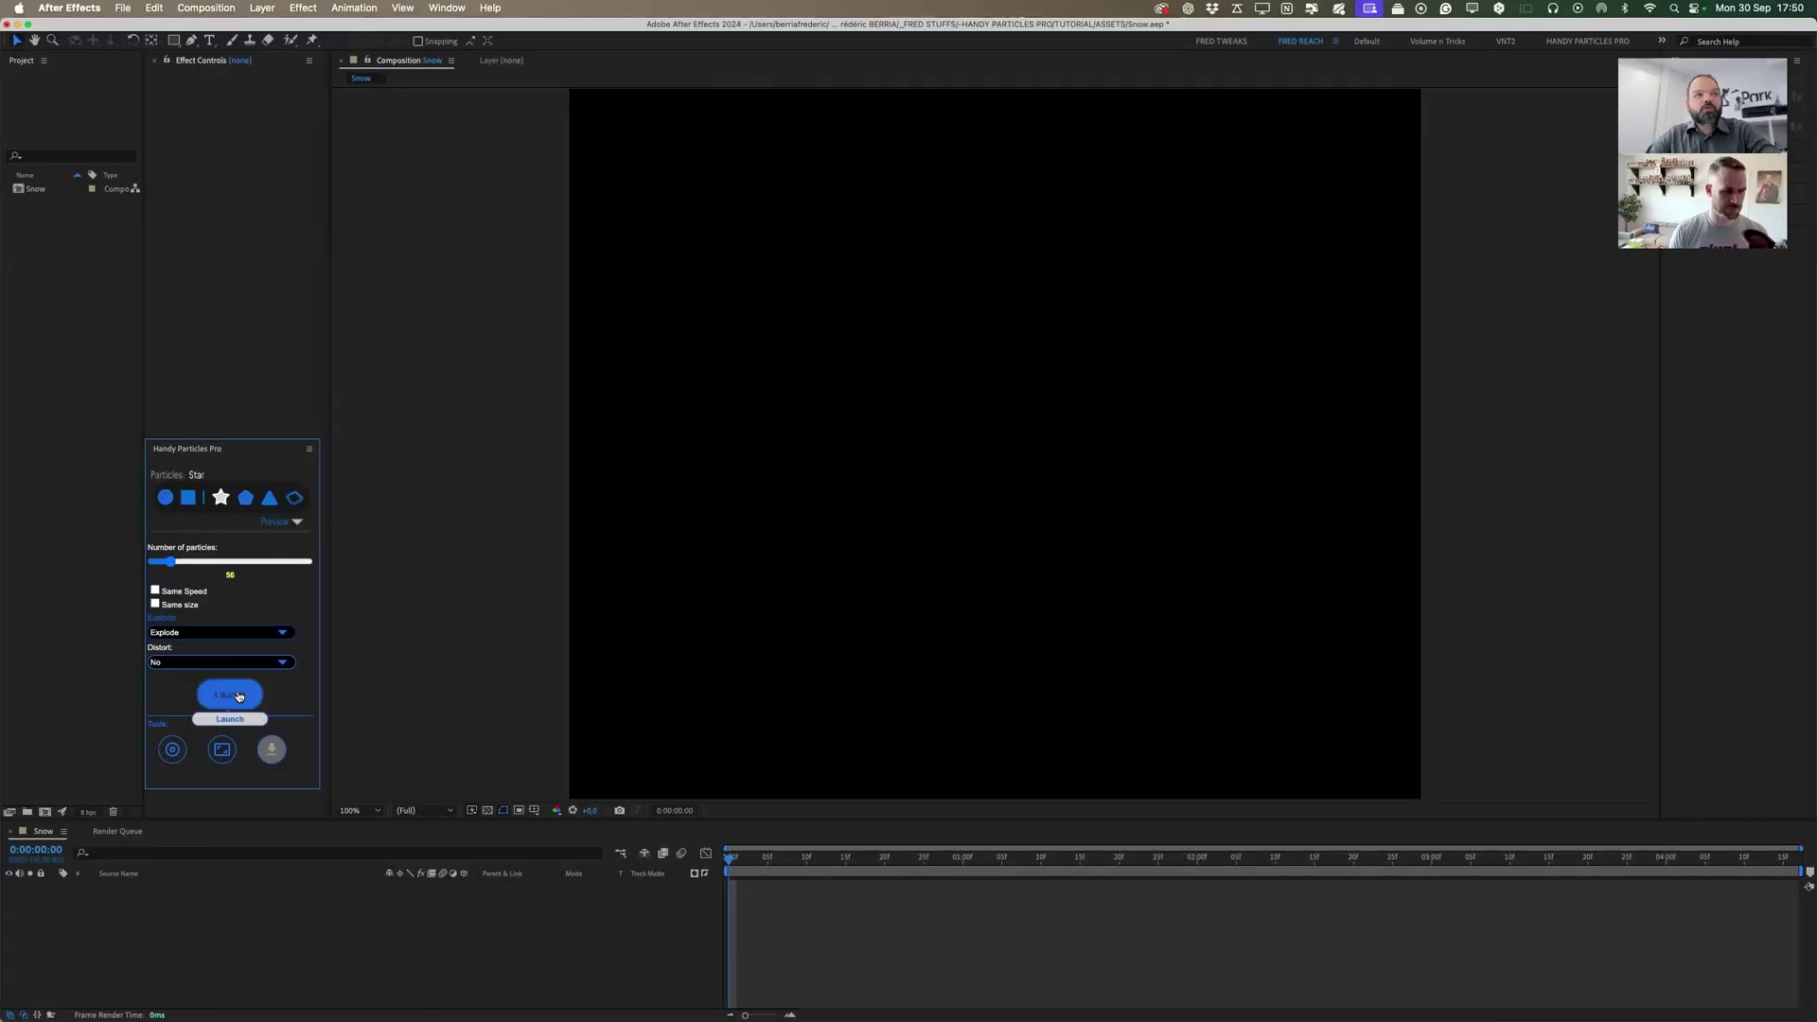
{"action": "left_click", "coordinate": [239, 697]}
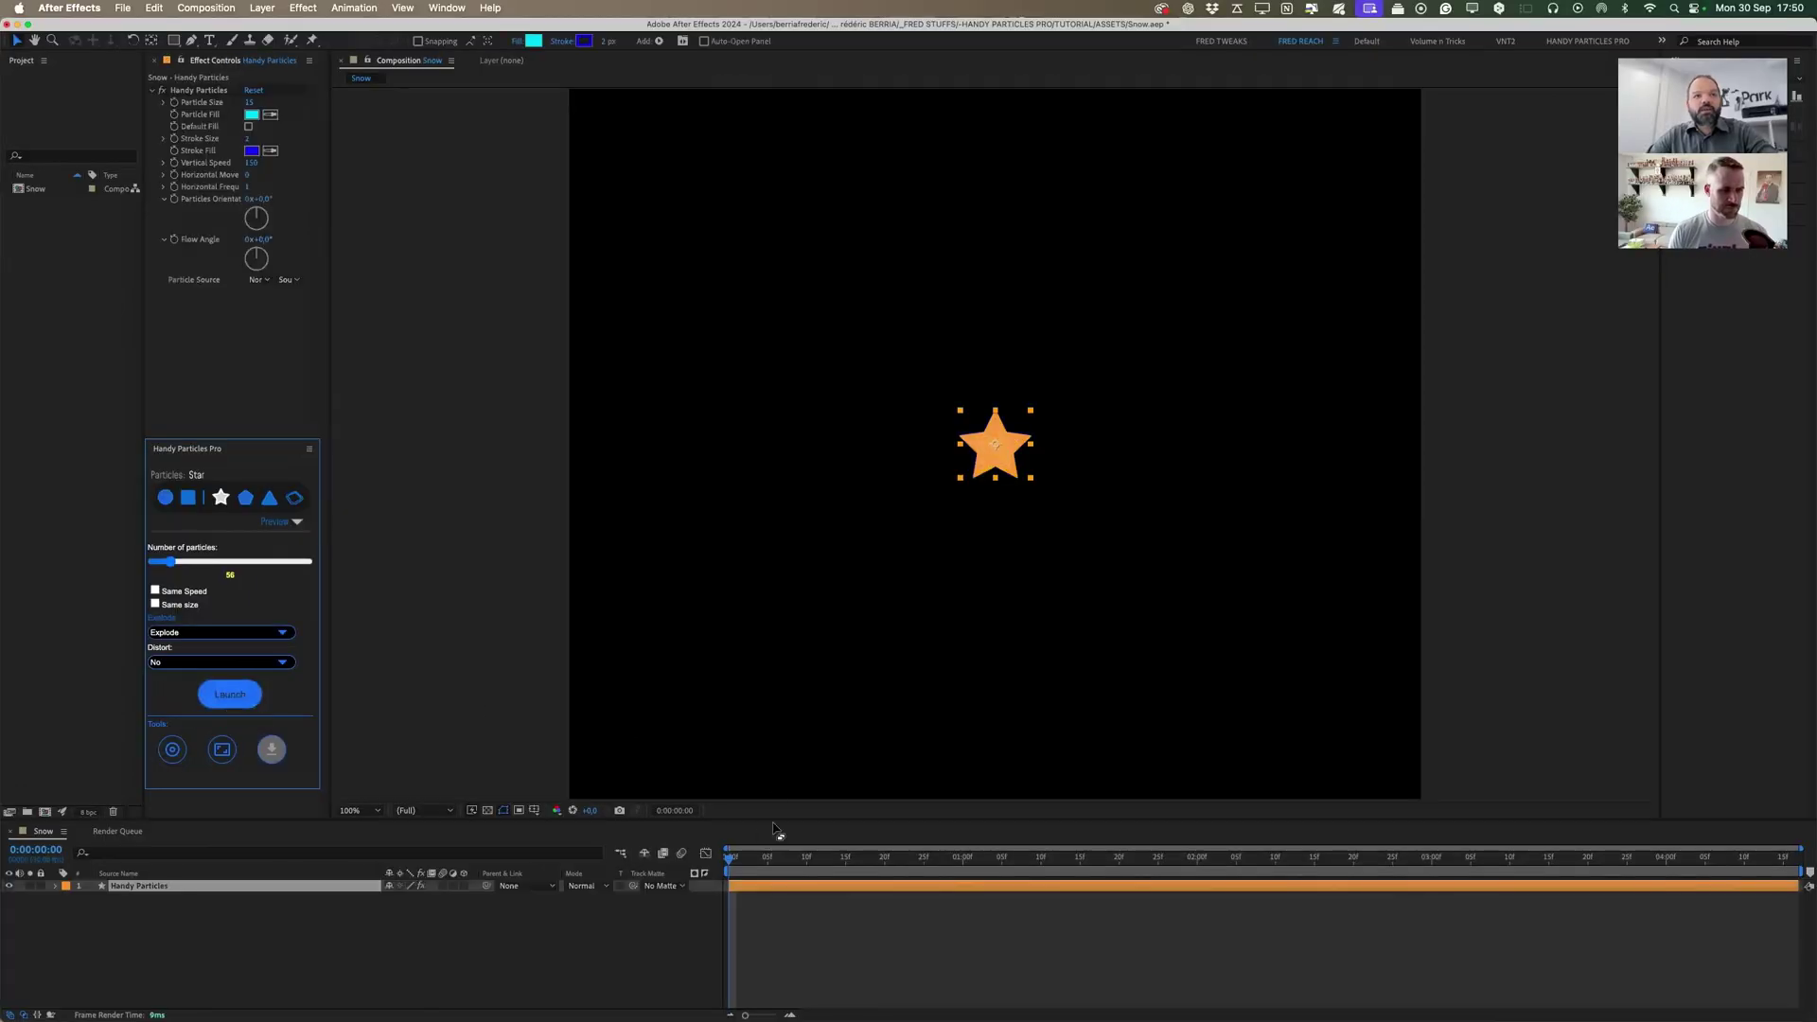
{"action": "left_click", "coordinate": [743, 857]}
{"action": "key", "text": "space"}
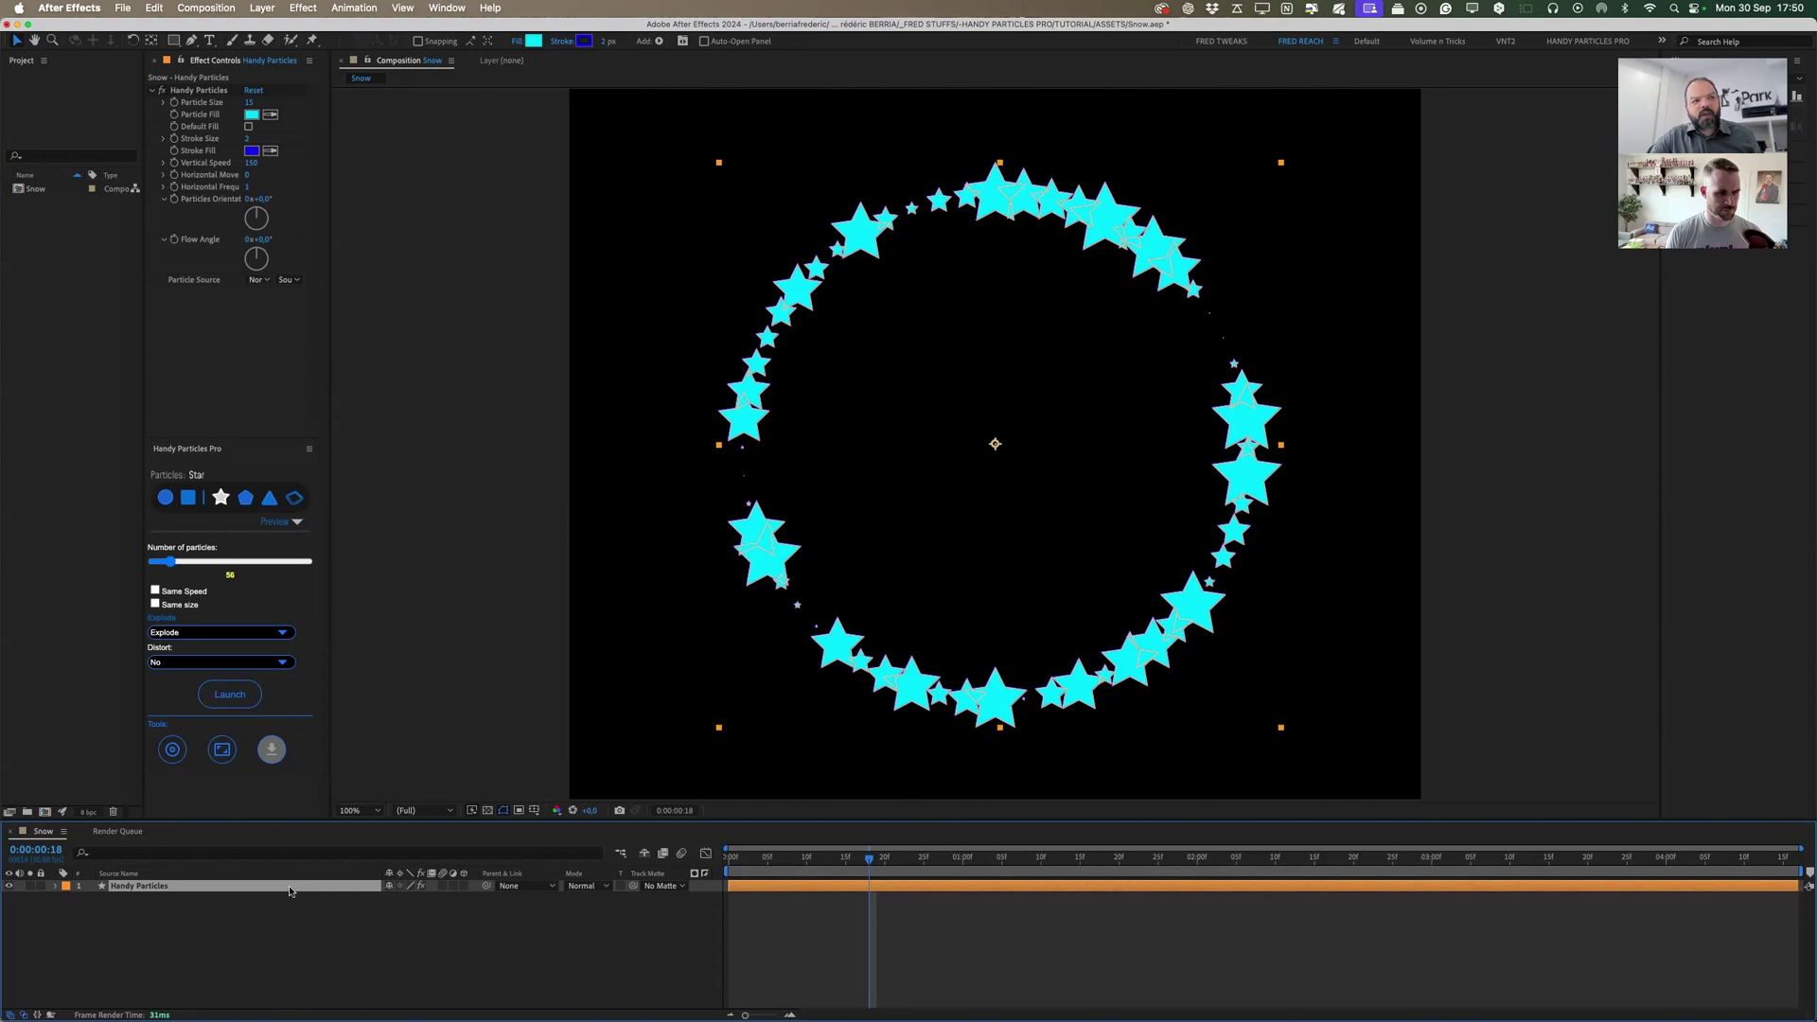
Delete the star particle layer and reset Burst to No, checking the available Distort options without choosing one.
{"action": "key", "text": "Delete"}
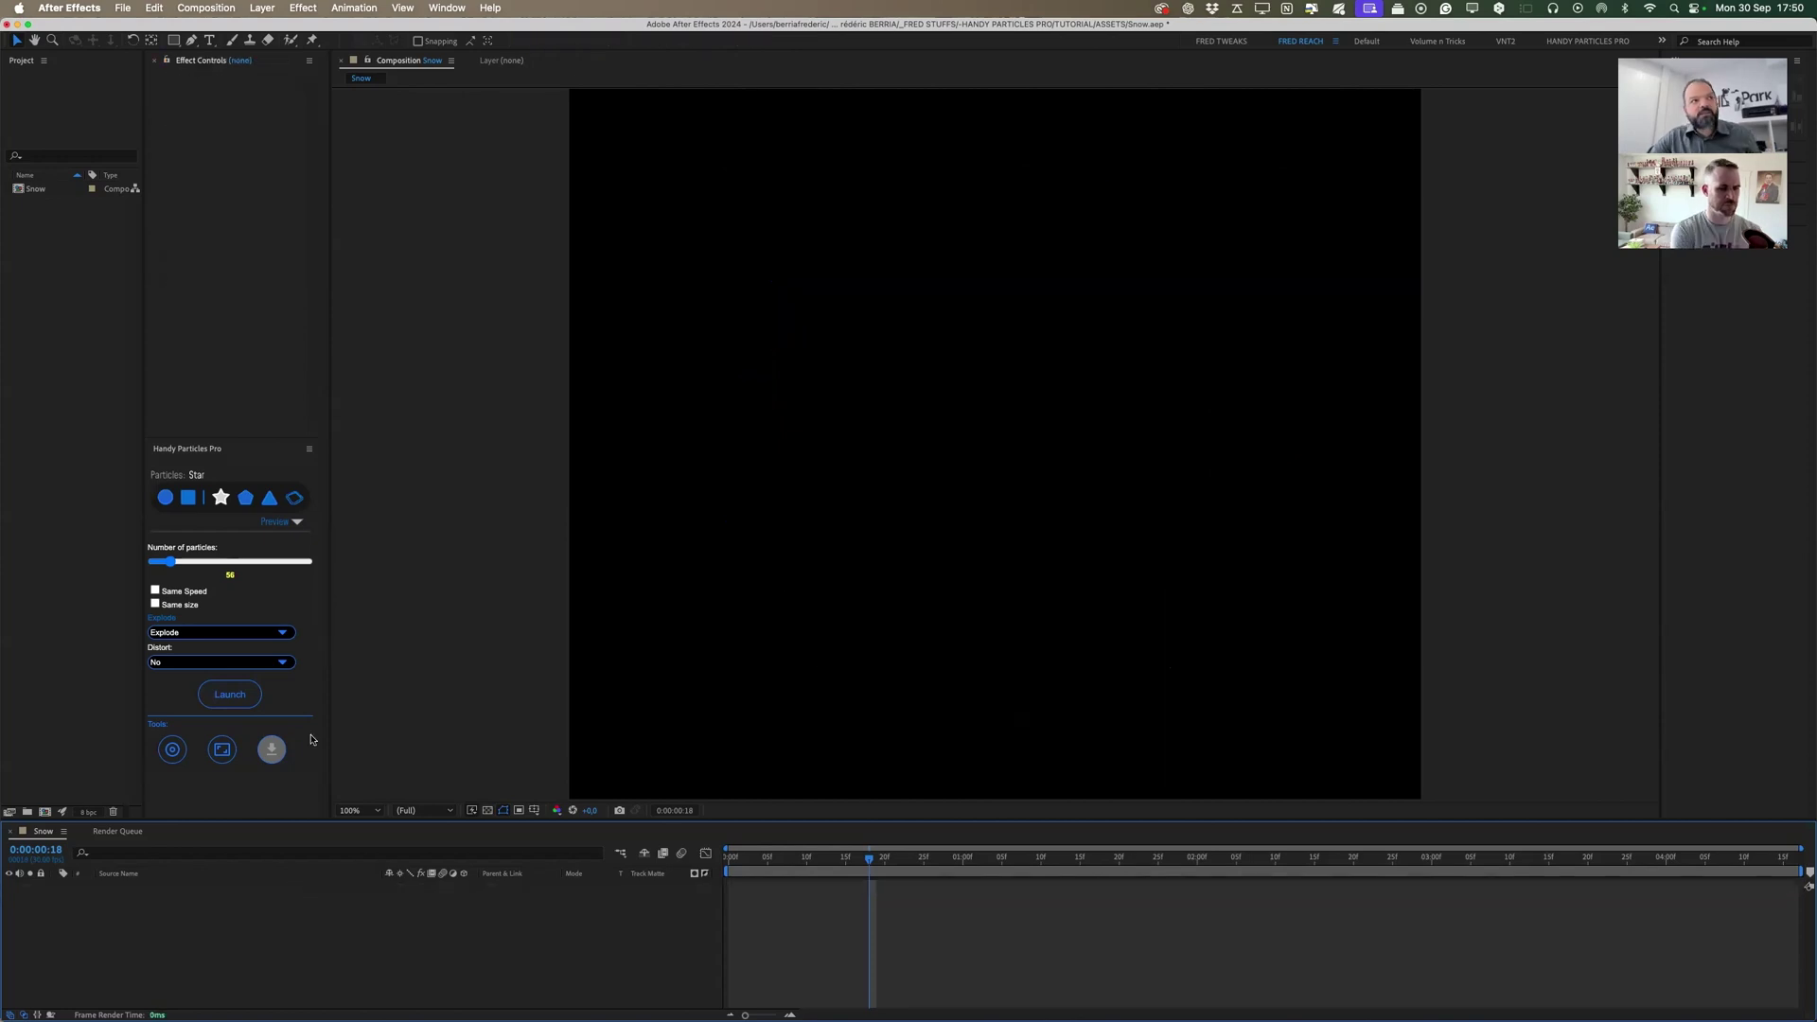
{"action": "left_click", "coordinate": [283, 635]}
{"action": "left_click", "coordinate": [289, 646]}
{"action": "left_click", "coordinate": [285, 662]}
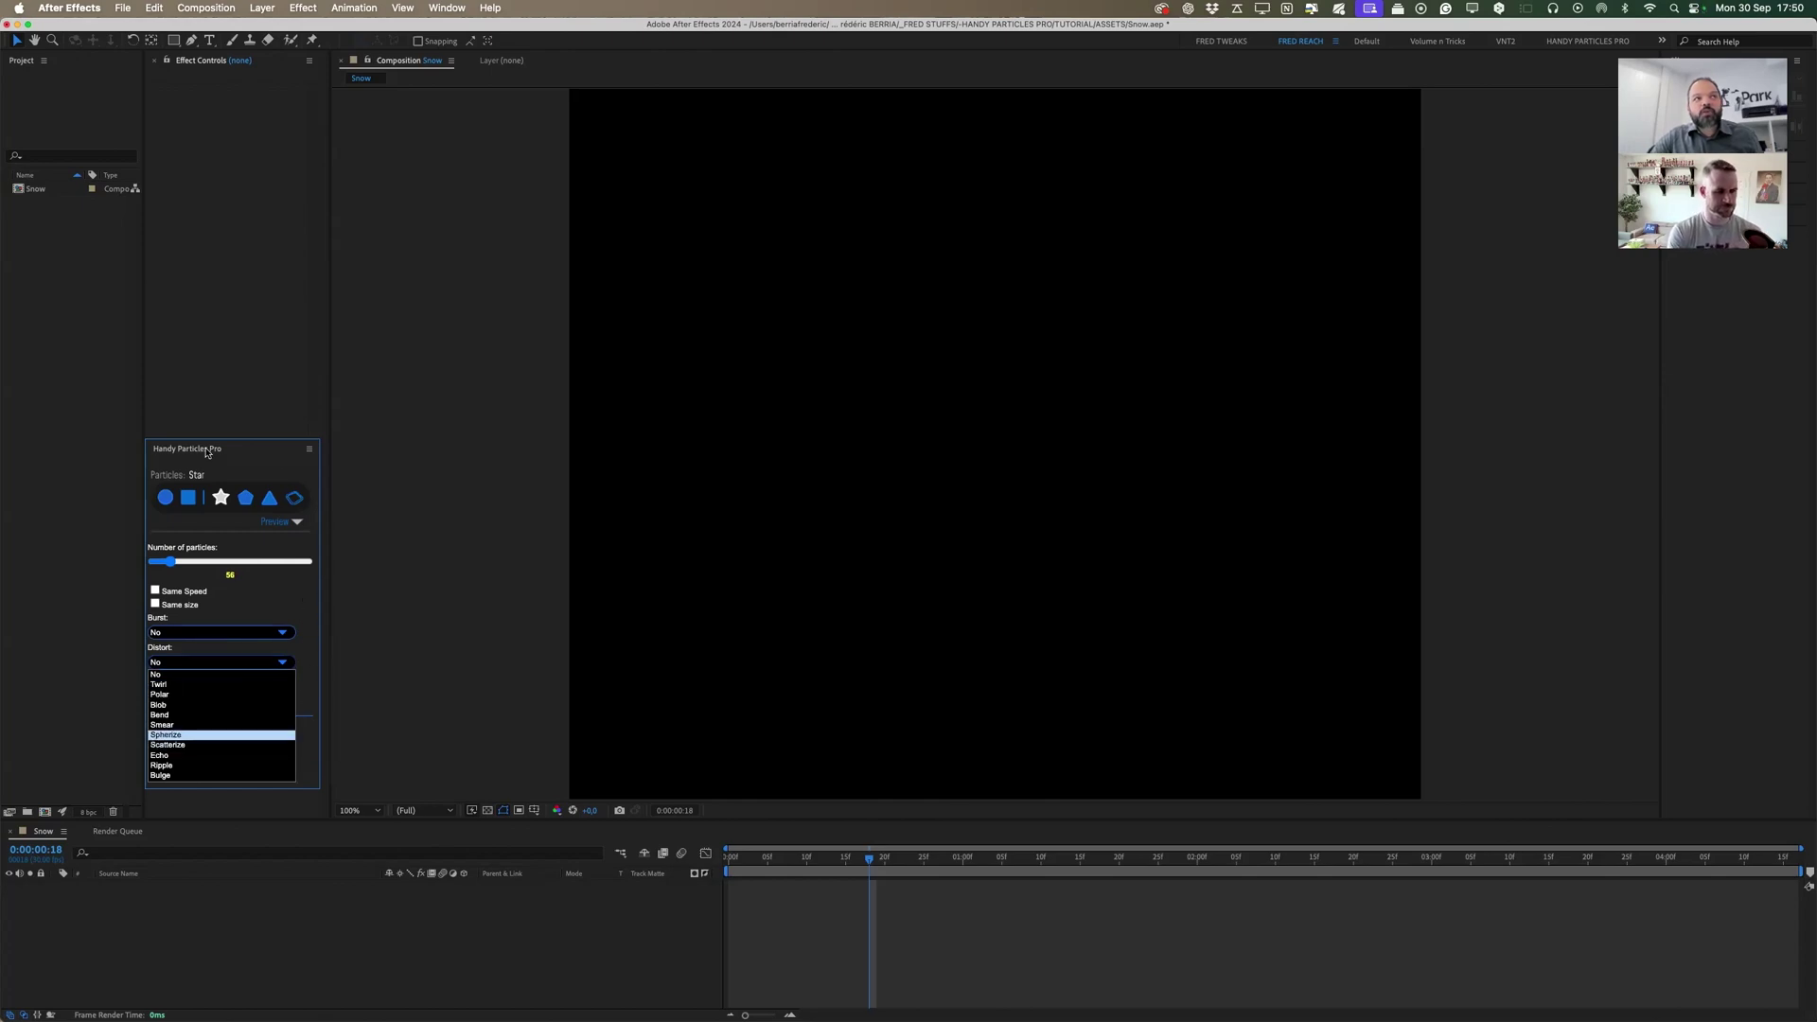
{"action": "left_click", "coordinate": [300, 611]}
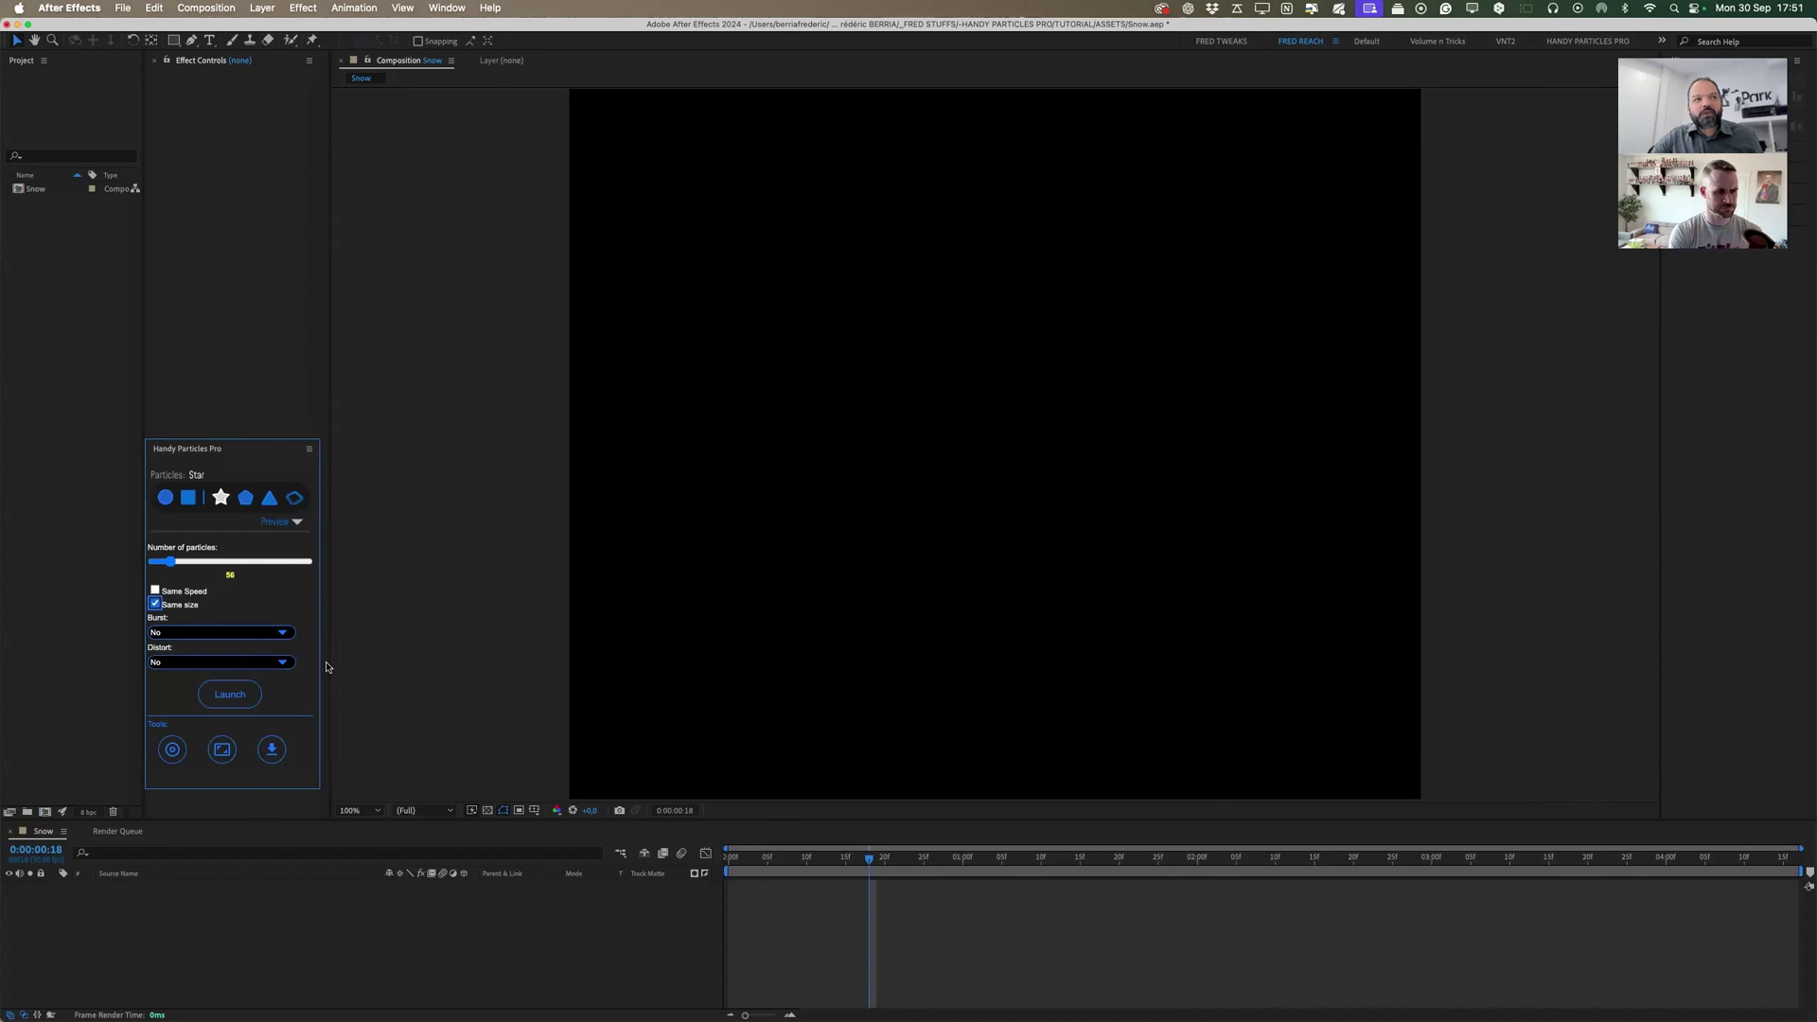
Launch ellipse particles with Same Speed and Same Size off and play the resulting animation.
{"action": "left_click", "coordinate": [167, 500]}
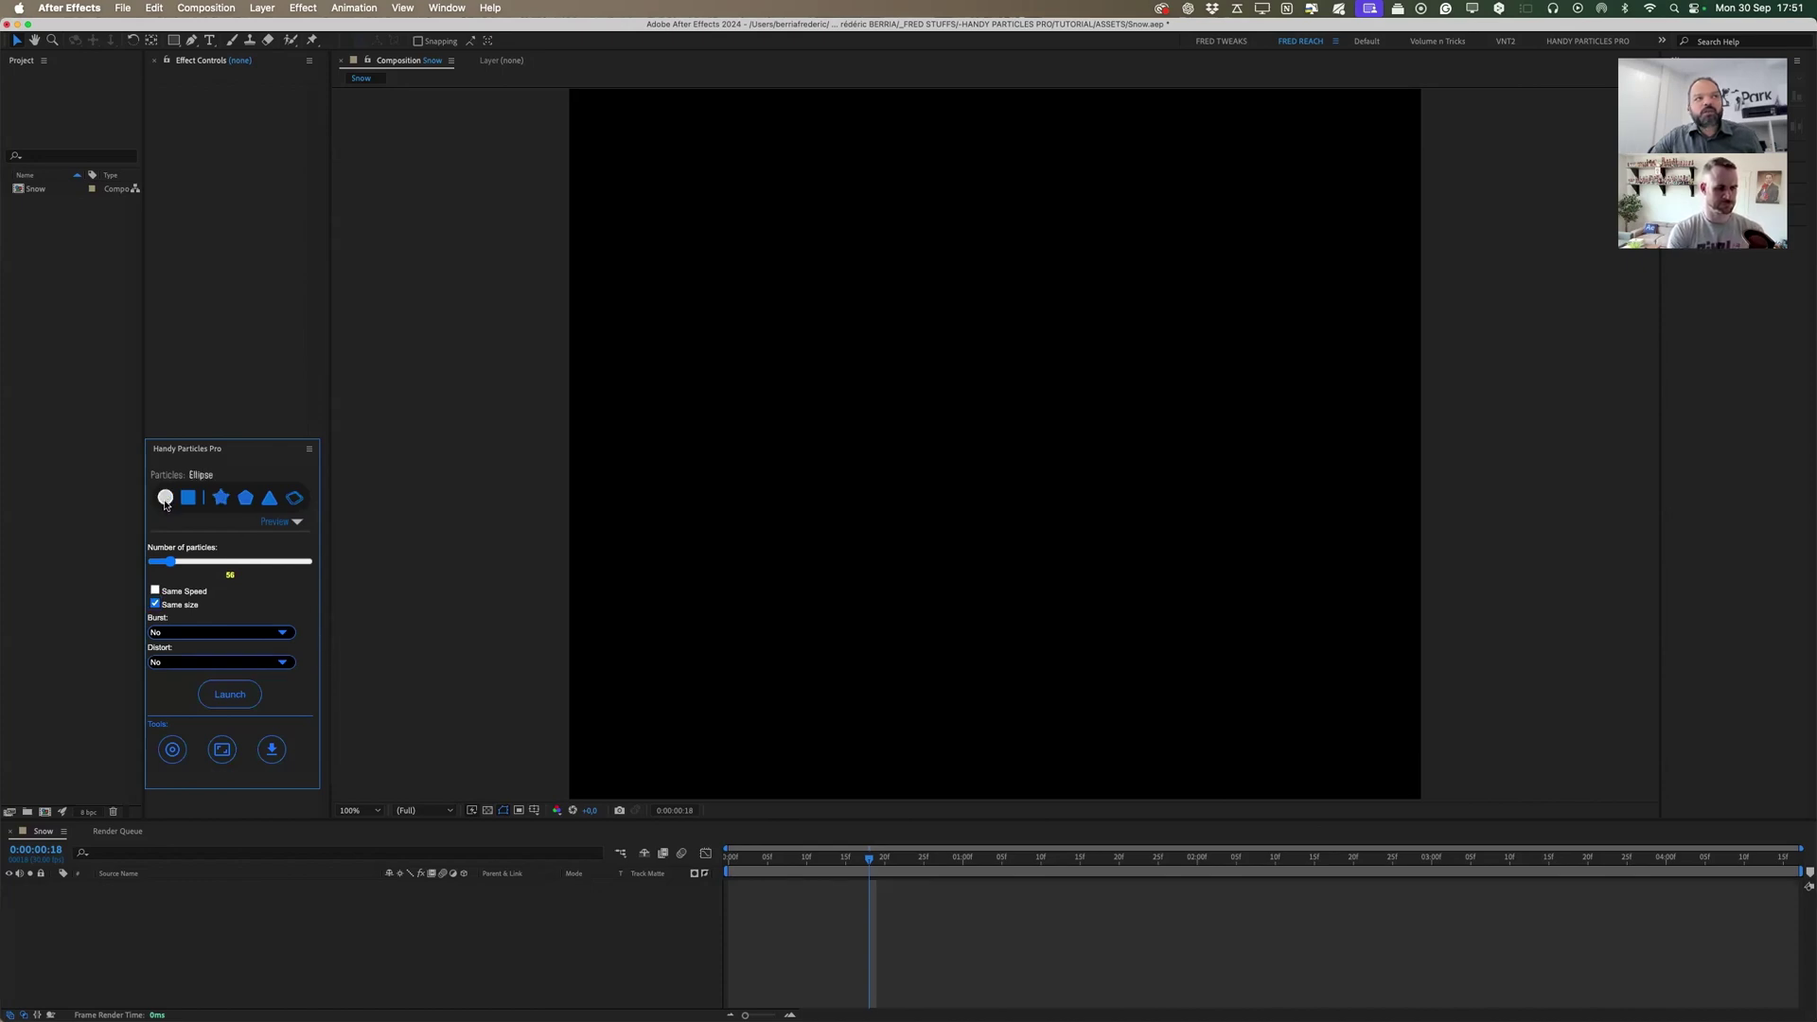
{"action": "left_click", "coordinate": [251, 697]}
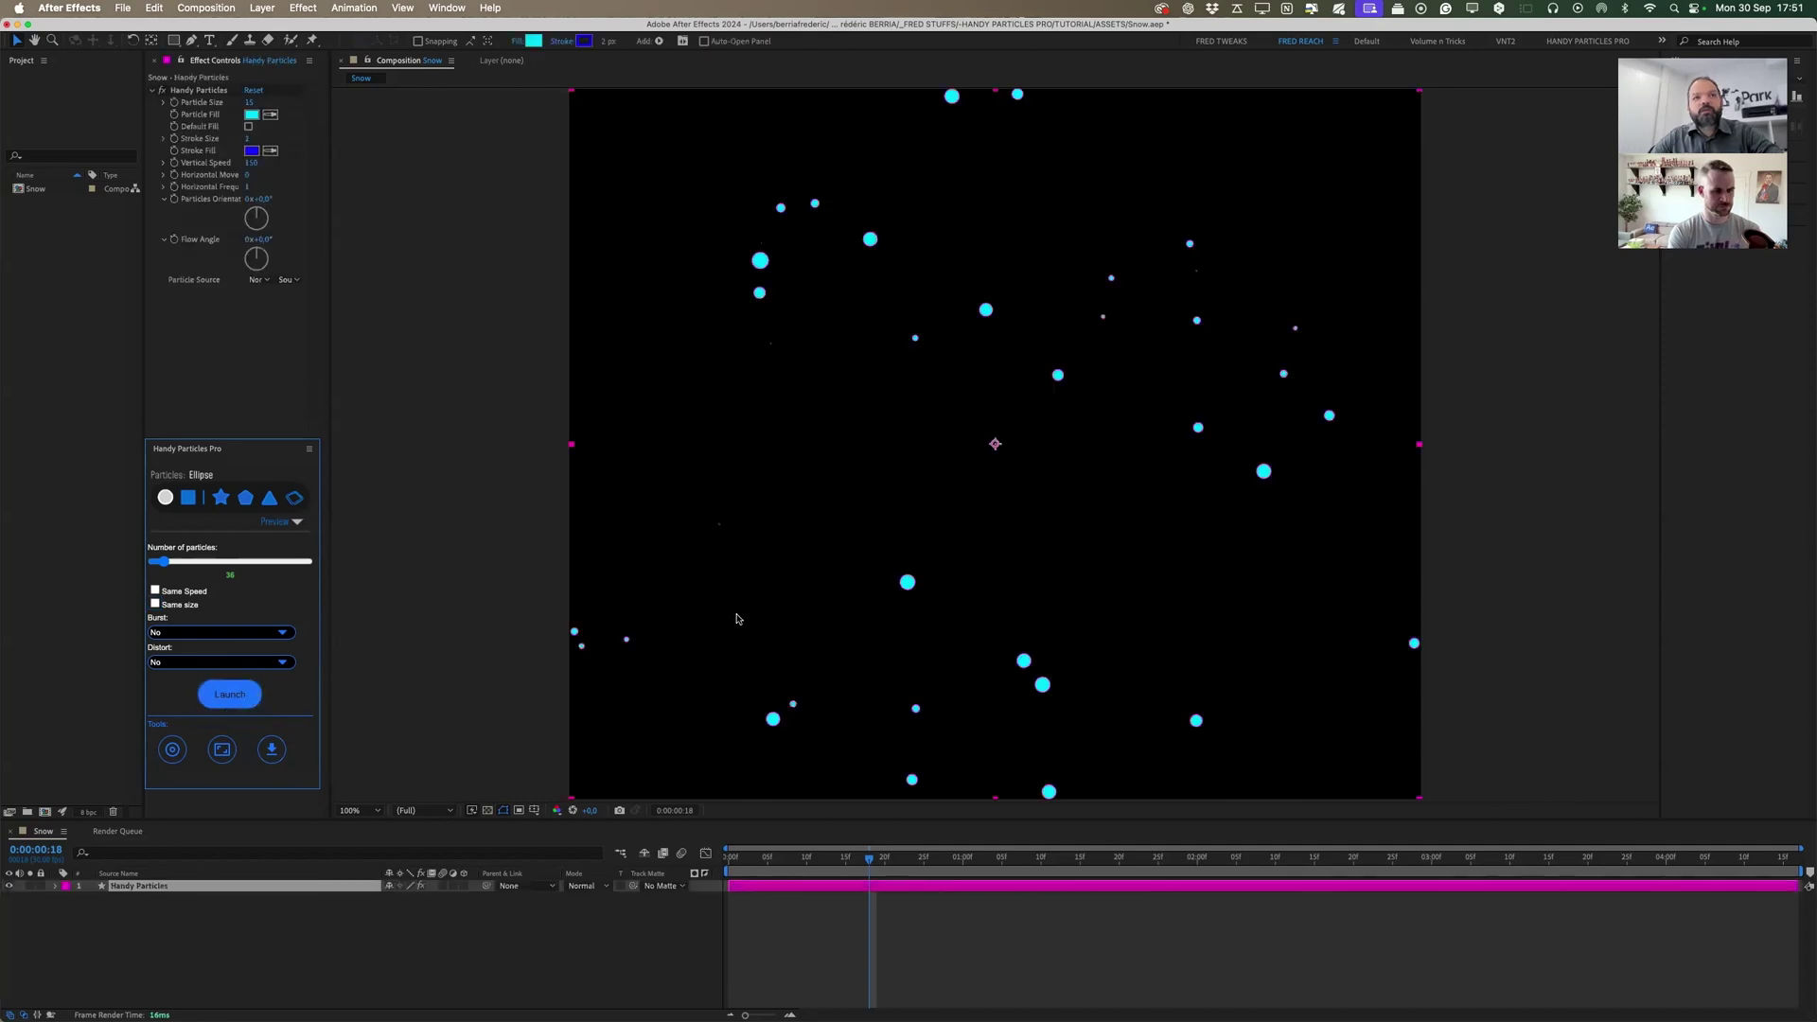
{"action": "key", "text": "space"}
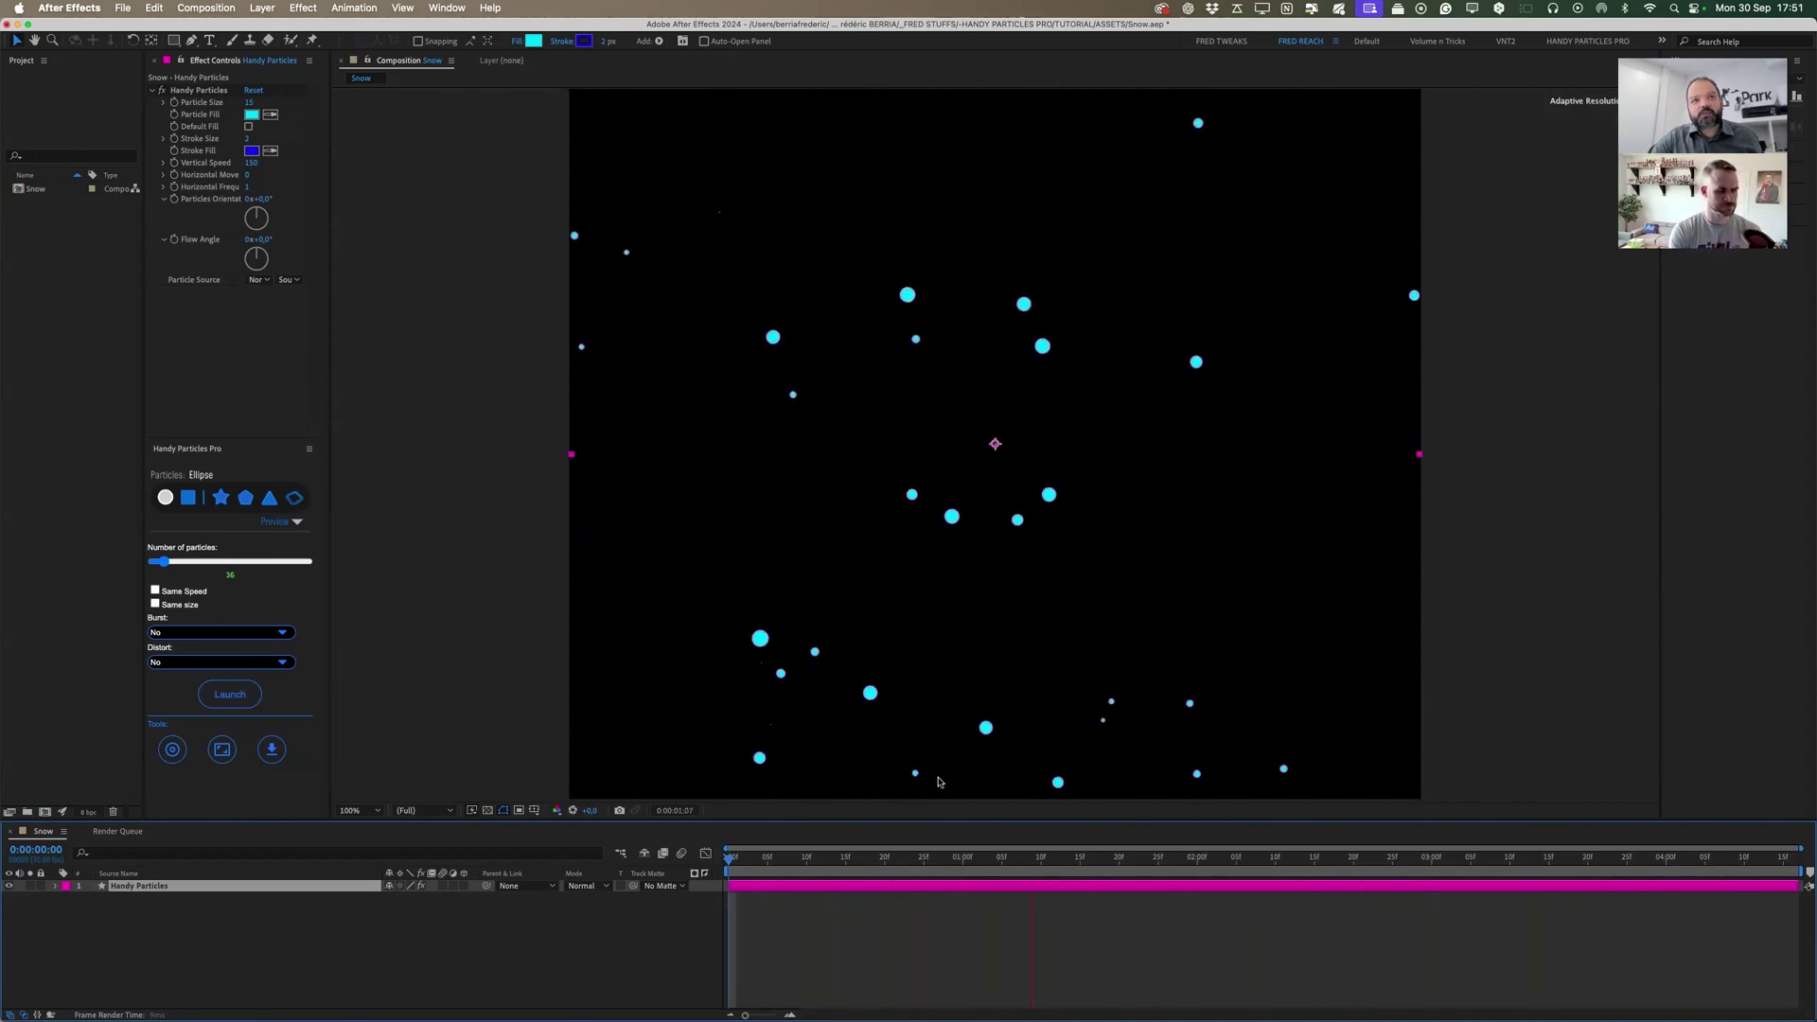
{"action": "key", "text": "space"}
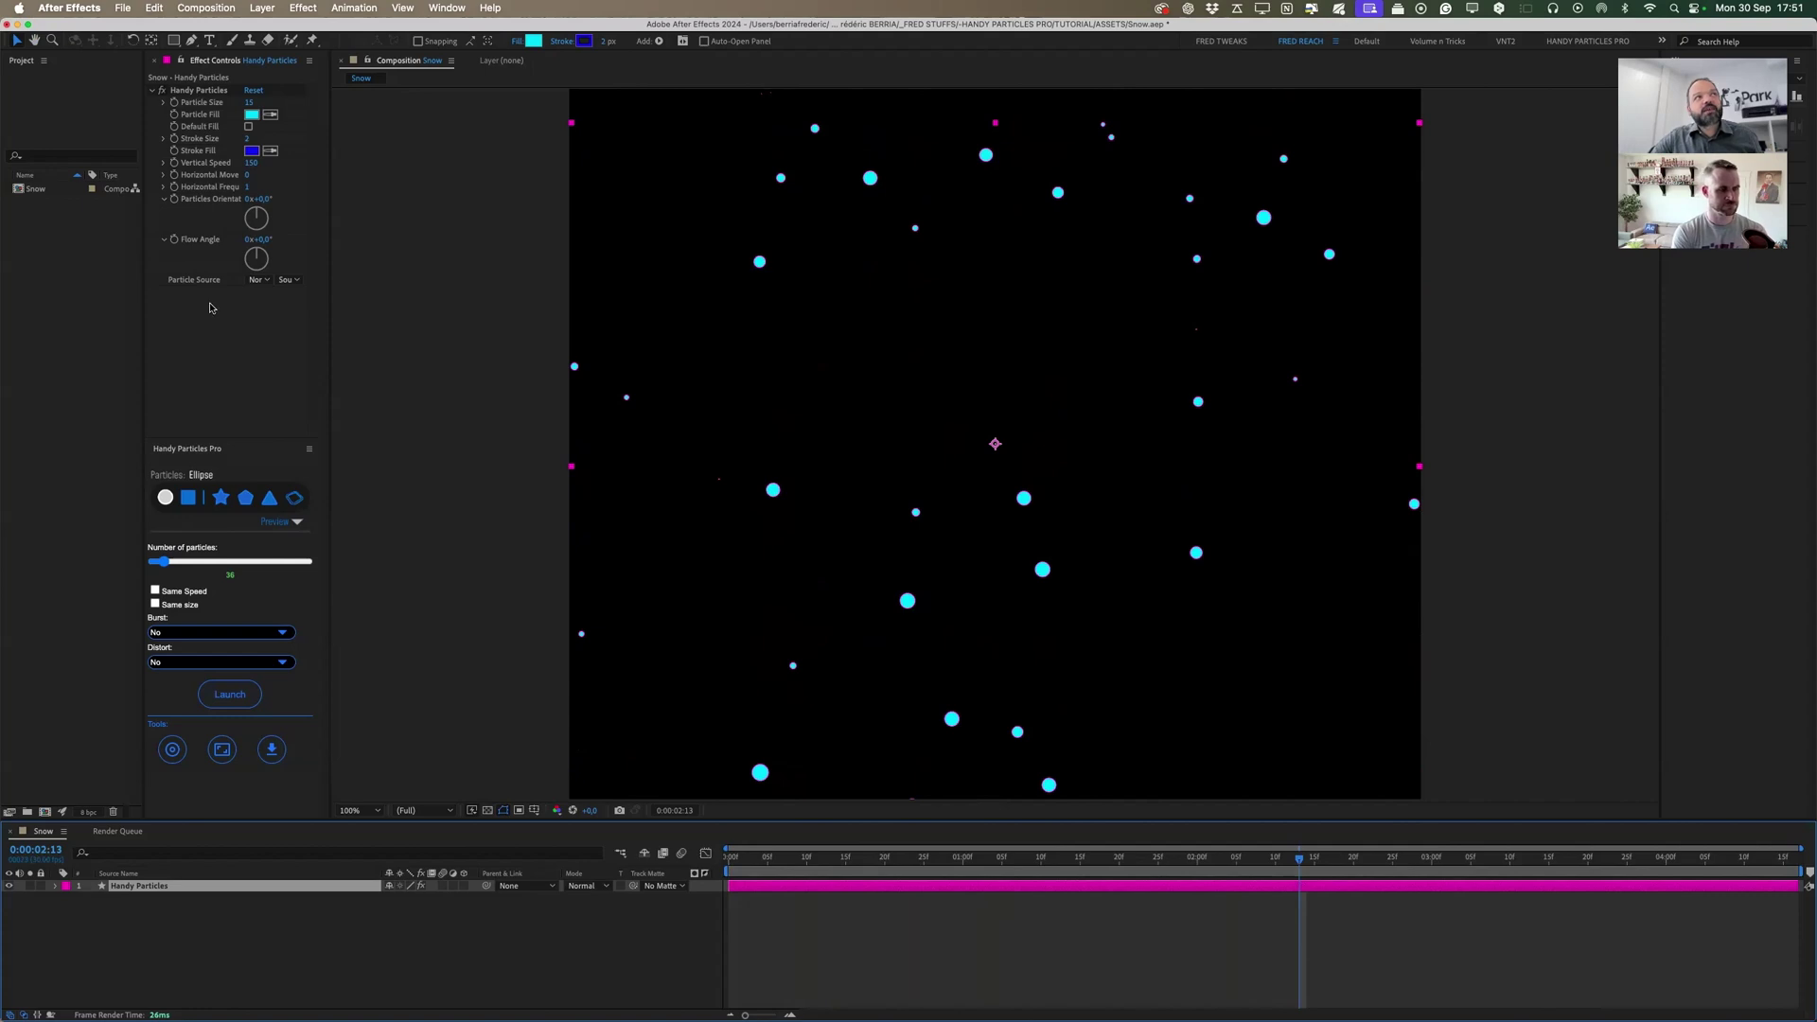
Set the Handy Particles effect's Particle Size to 43 and its Particle Fill to white.
{"action": "left_click_drag", "start_coordinate": [251, 104], "coordinate": [274, 101]}
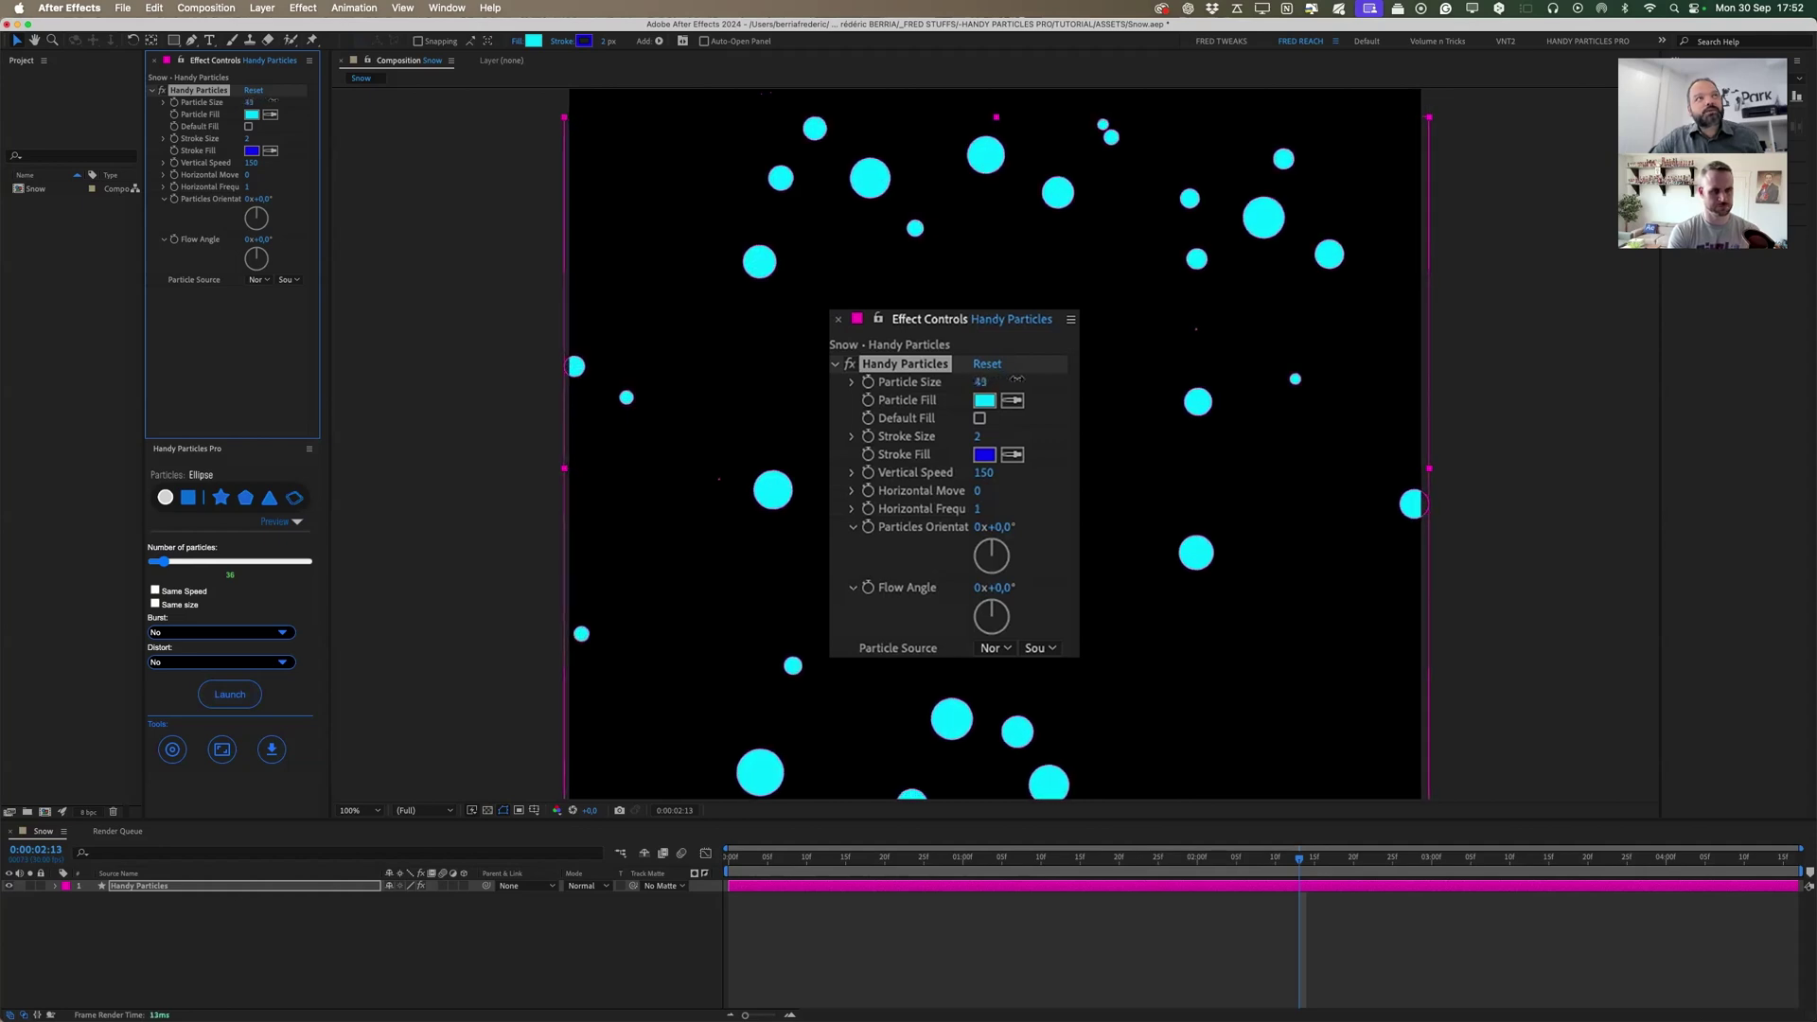
{"action": "left_click", "coordinate": [252, 114]}
{"action": "mouse_move", "coordinate": [953, 681]}
{"action": "left_mouse_down"}
{"action": "mouse_move", "coordinate": [908, 690]}
{"action": "mouse_move", "coordinate": [856, 660]}
{"action": "mouse_move", "coordinate": [1022, 804]}
{"action": "mouse_move", "coordinate": [844, 778]}
{"action": "mouse_move", "coordinate": [891, 706]}
{"action": "mouse_move", "coordinate": [827, 632]}
{"action": "left_mouse_up"}
{"action": "left_click", "coordinate": [1164, 655]}
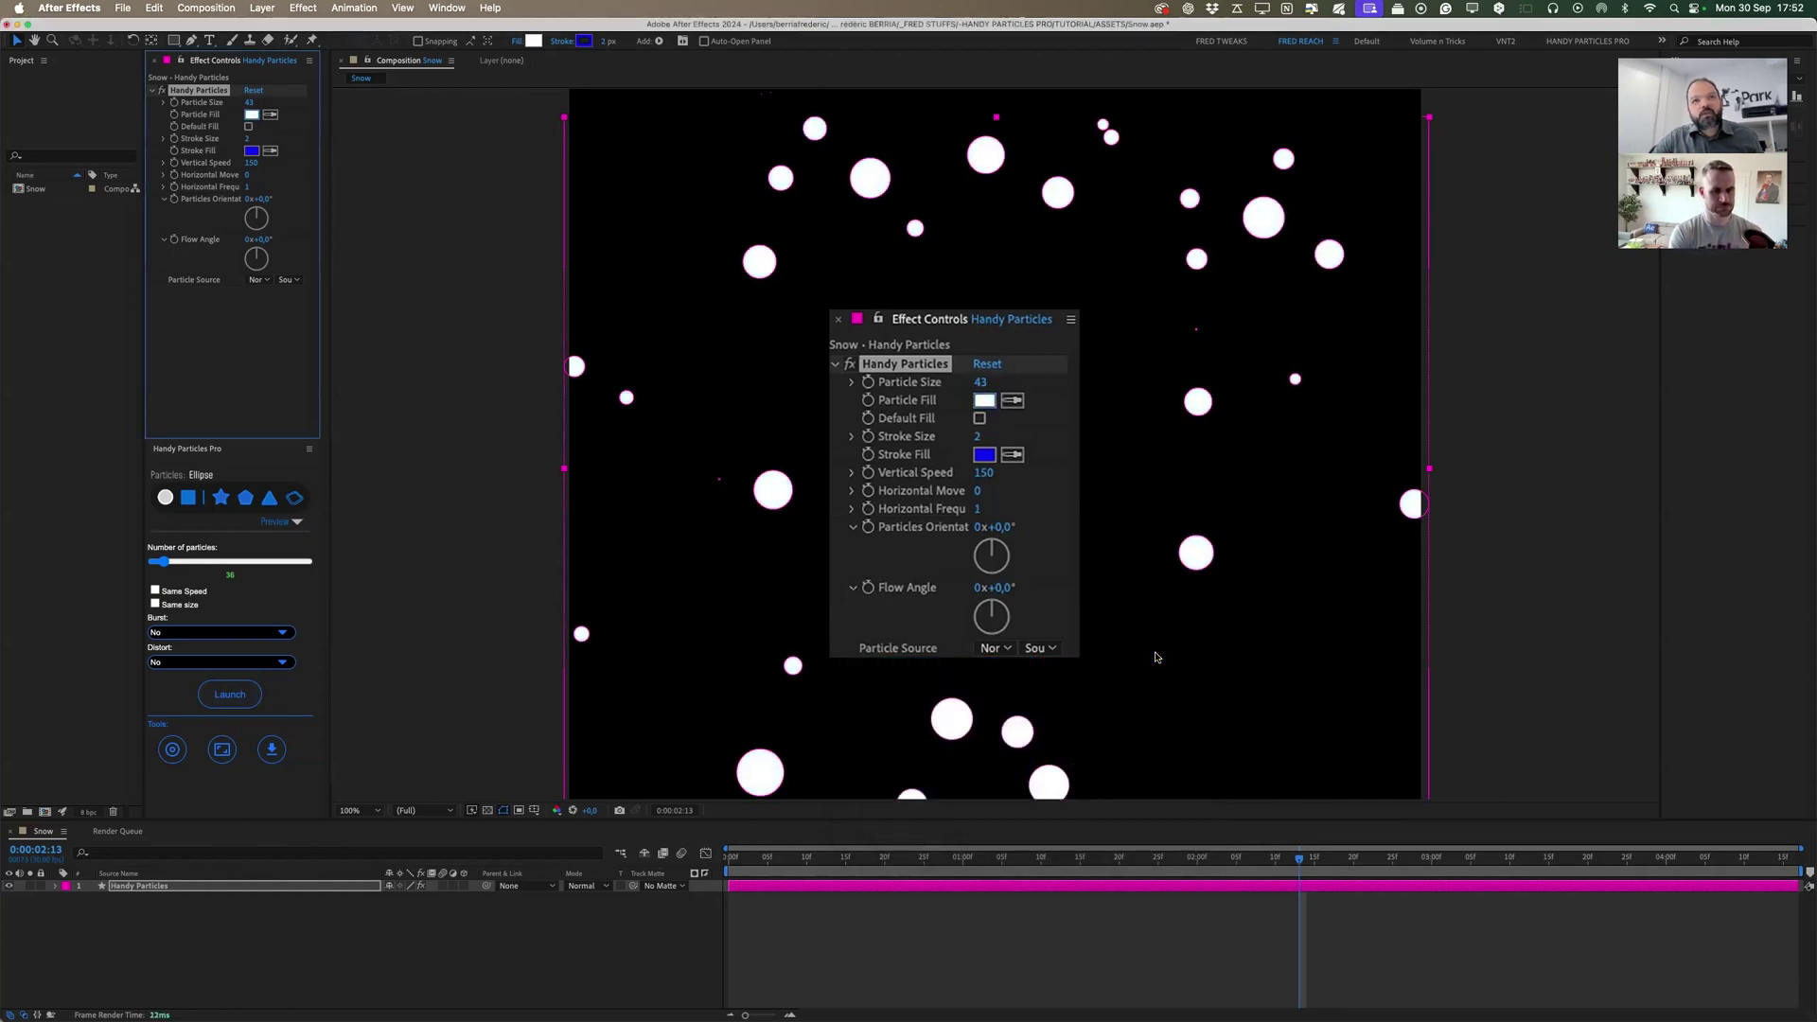
Set the Stroke Size to 0 and the Vertical Speed to -50, and preview the falling particles from the first frame.
{"action": "mouse_move", "coordinate": [980, 433]}
{"action": "left_mouse_down"}
{"action": "mouse_move", "coordinate": [1018, 435]}
{"action": "mouse_move", "coordinate": [971, 434]}
{"action": "left_mouse_up"}
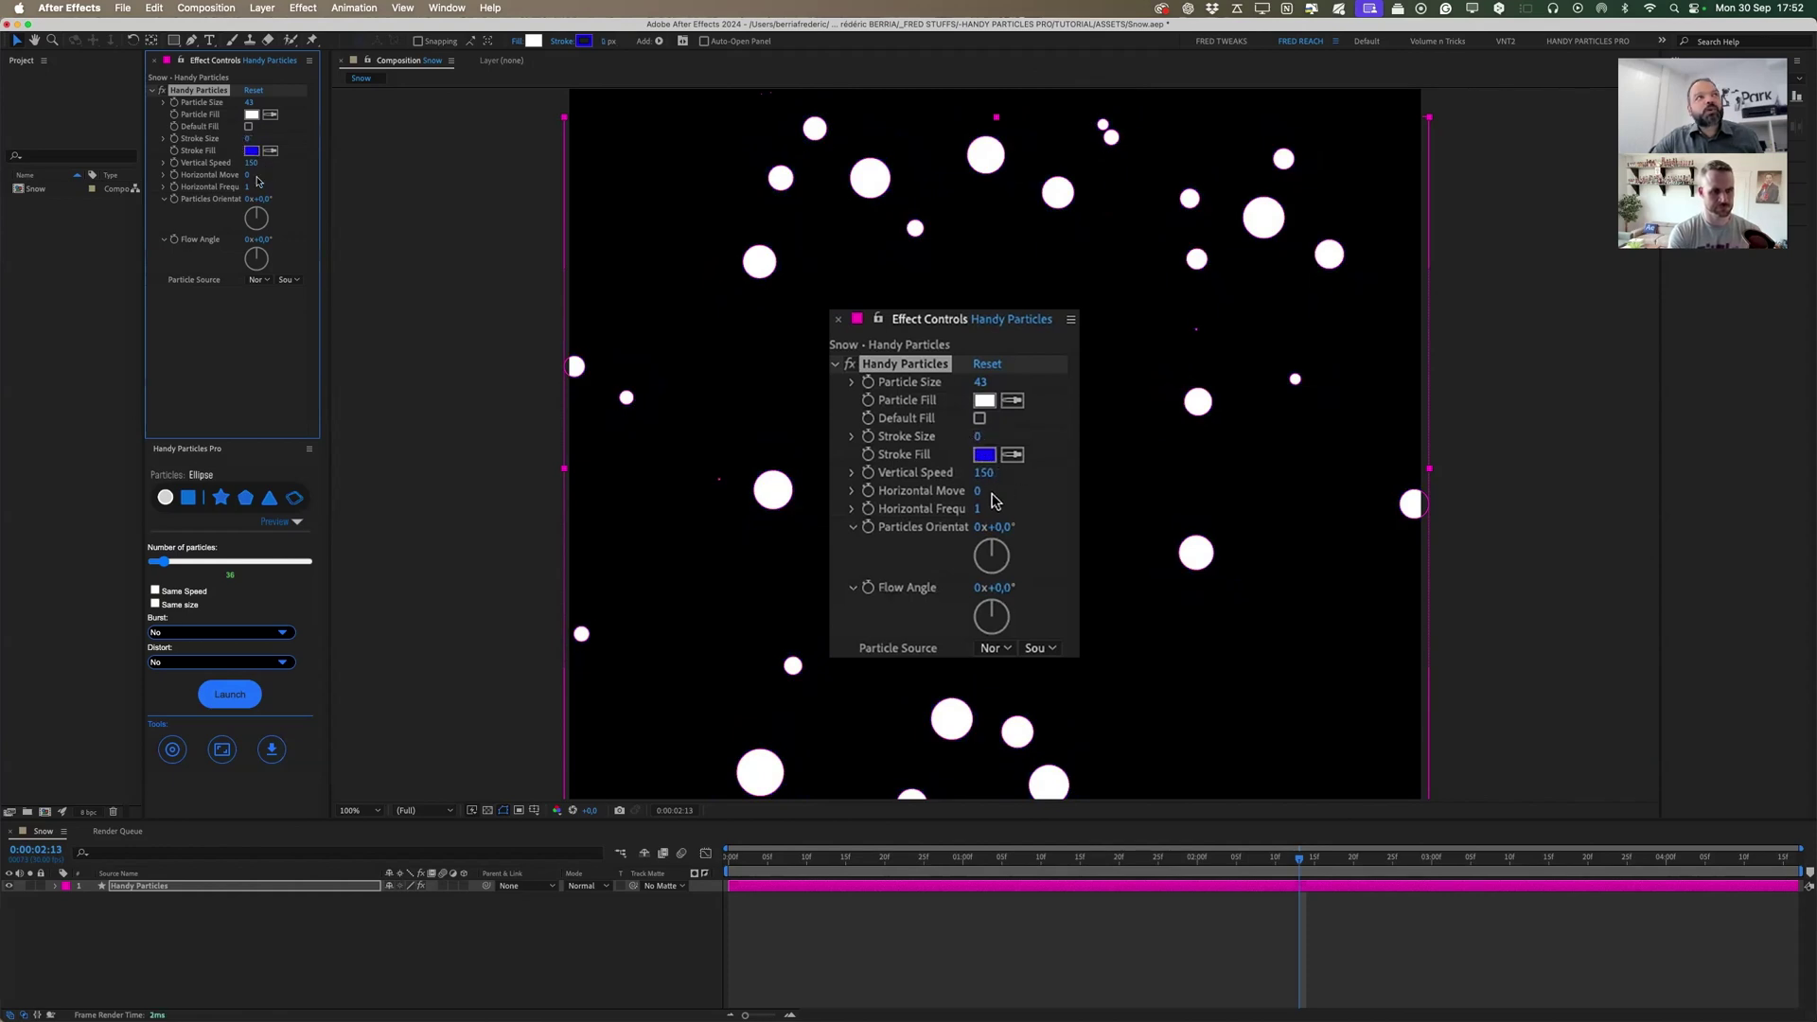
{"action": "left_click", "coordinate": [251, 165]}
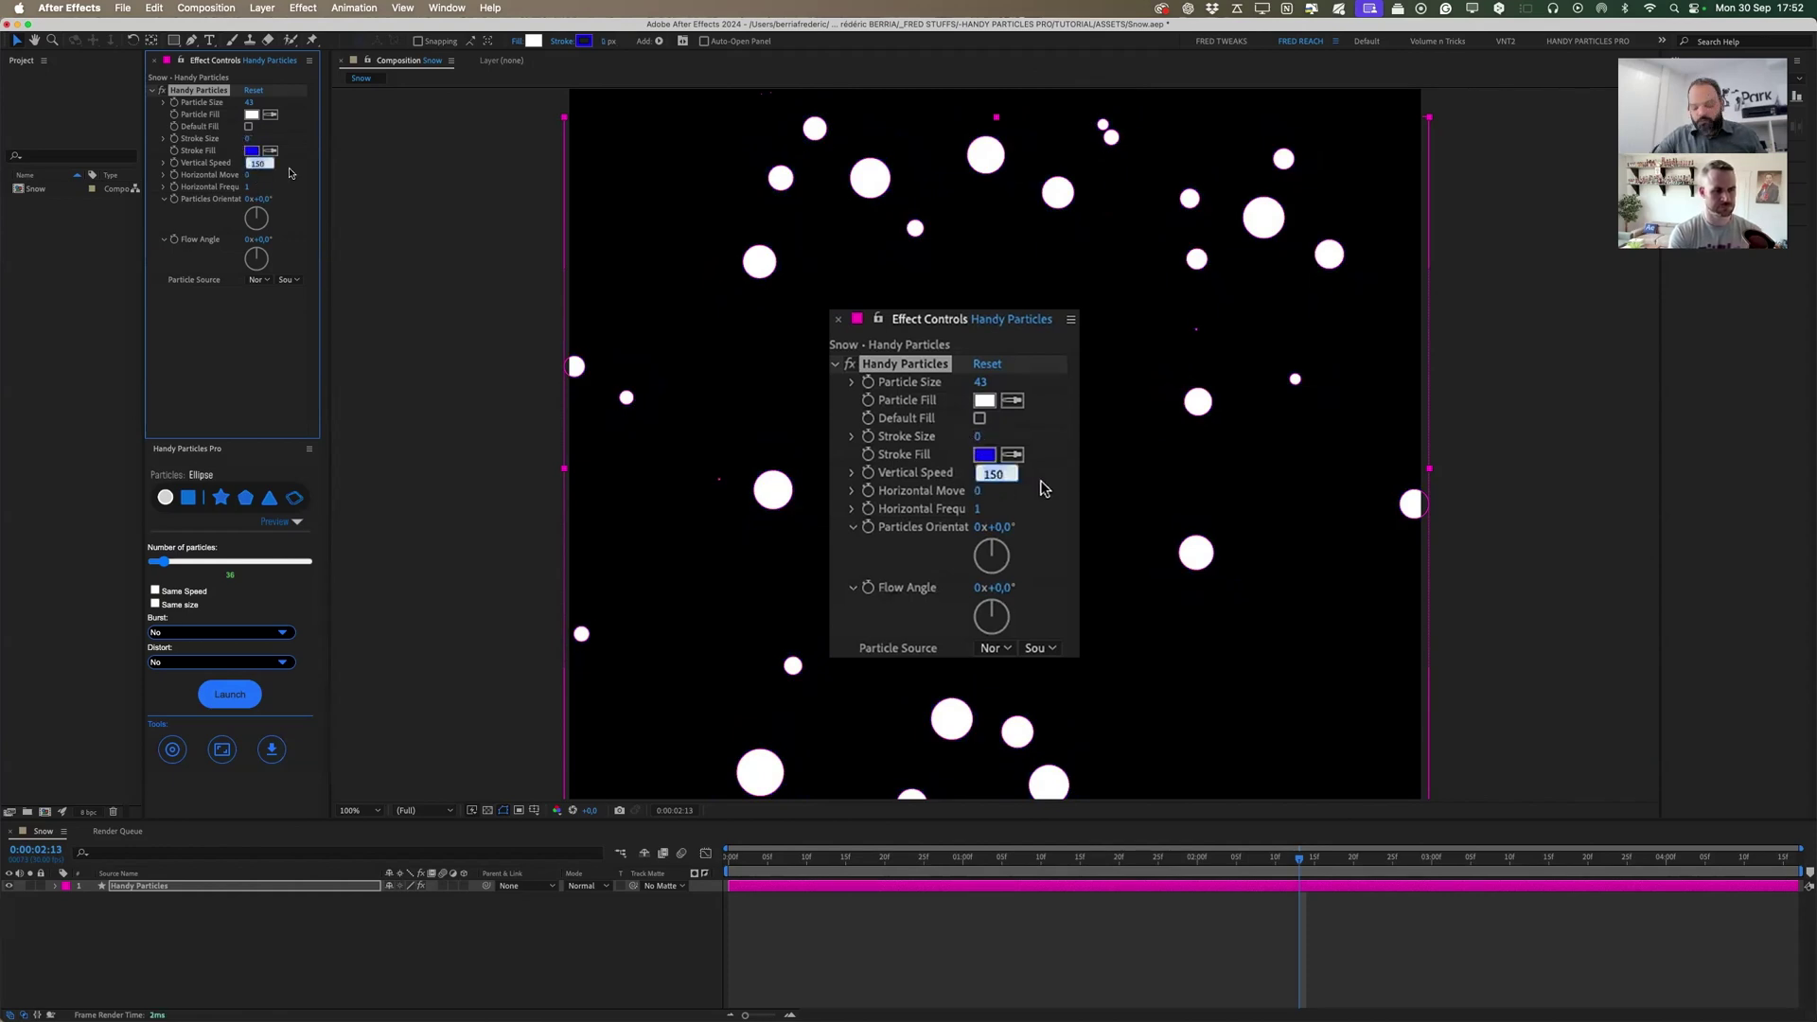
{"action": "key", "text": "BackSpace"}
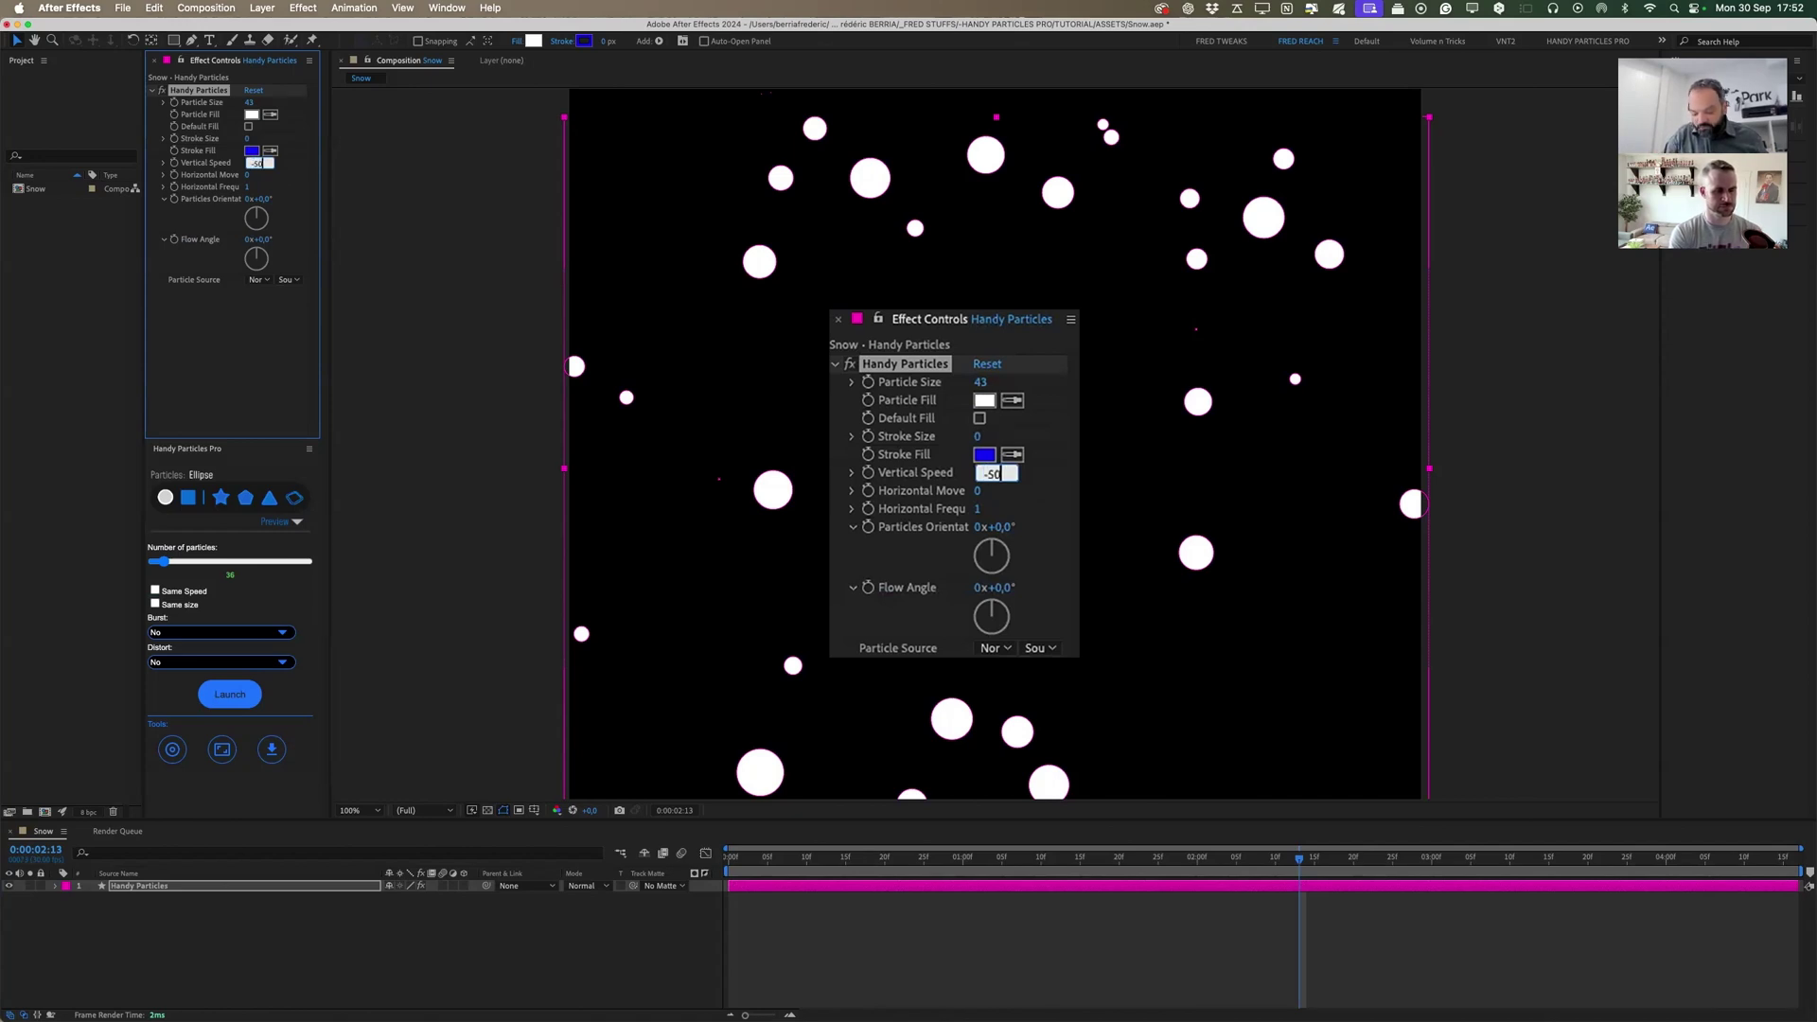
{"action": "key", "text": "Return"}
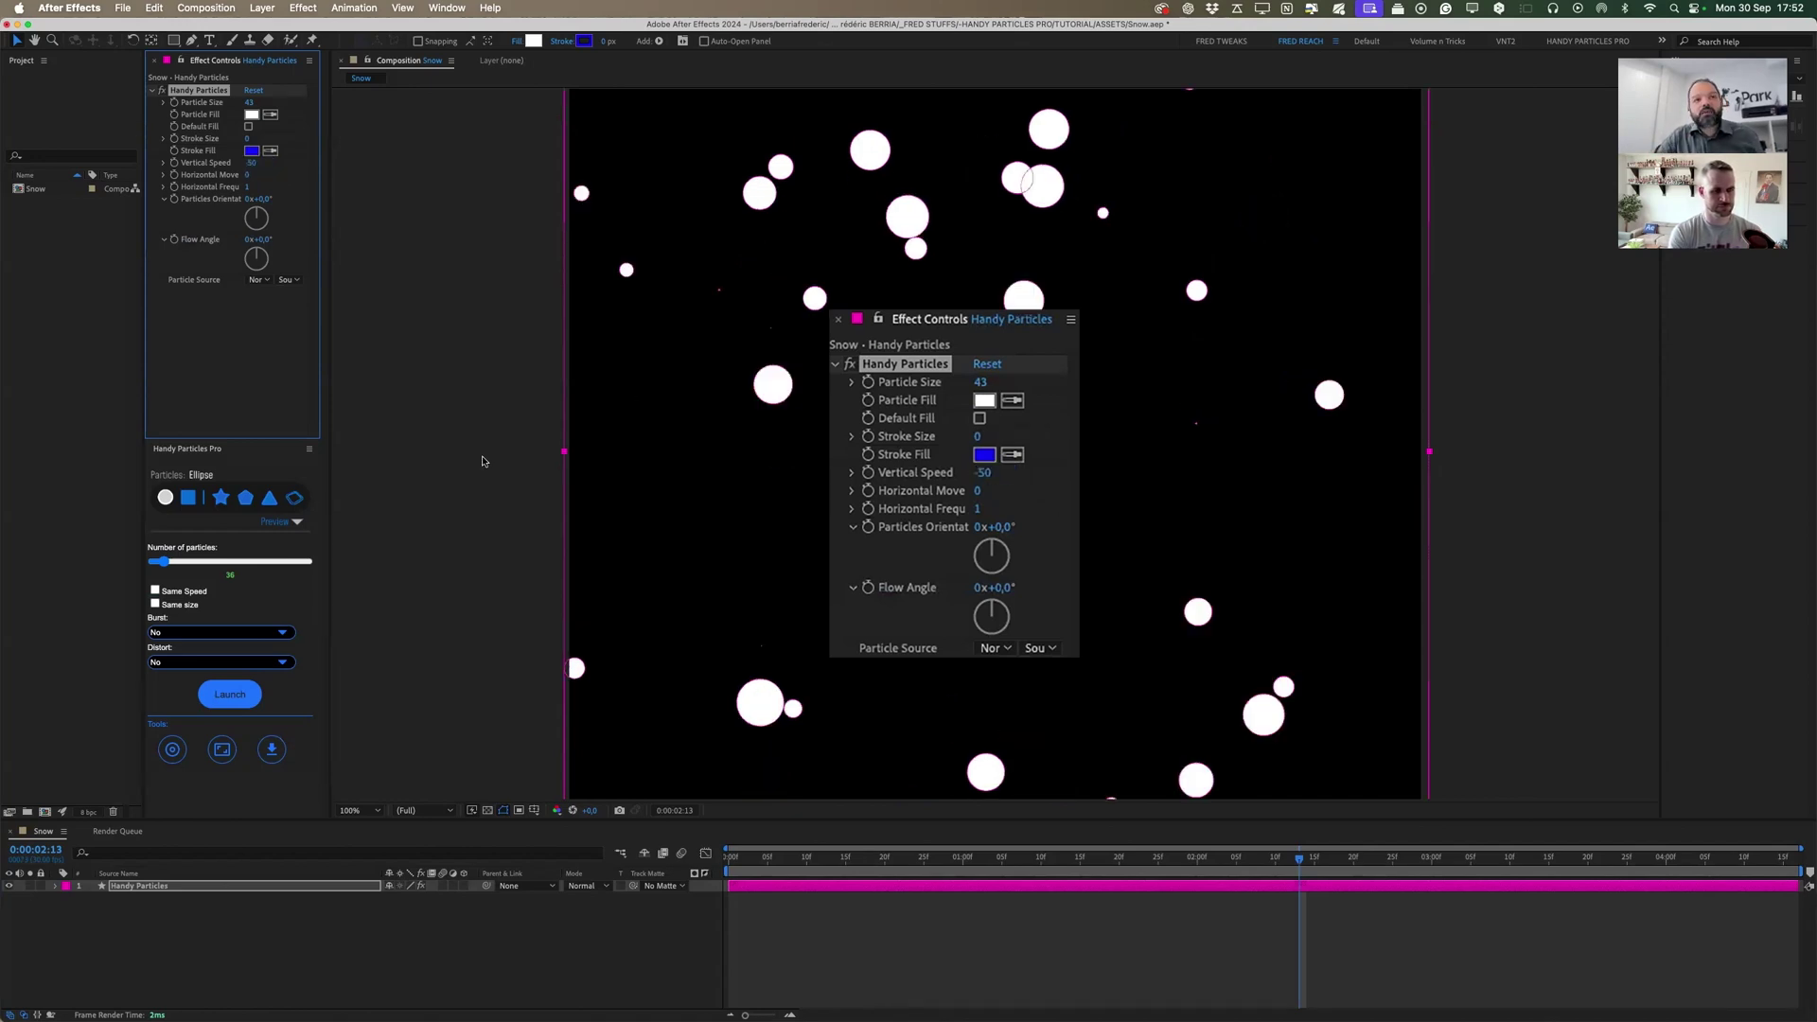
{"action": "left_click", "coordinate": [899, 866]}
{"action": "key", "text": "Home"}
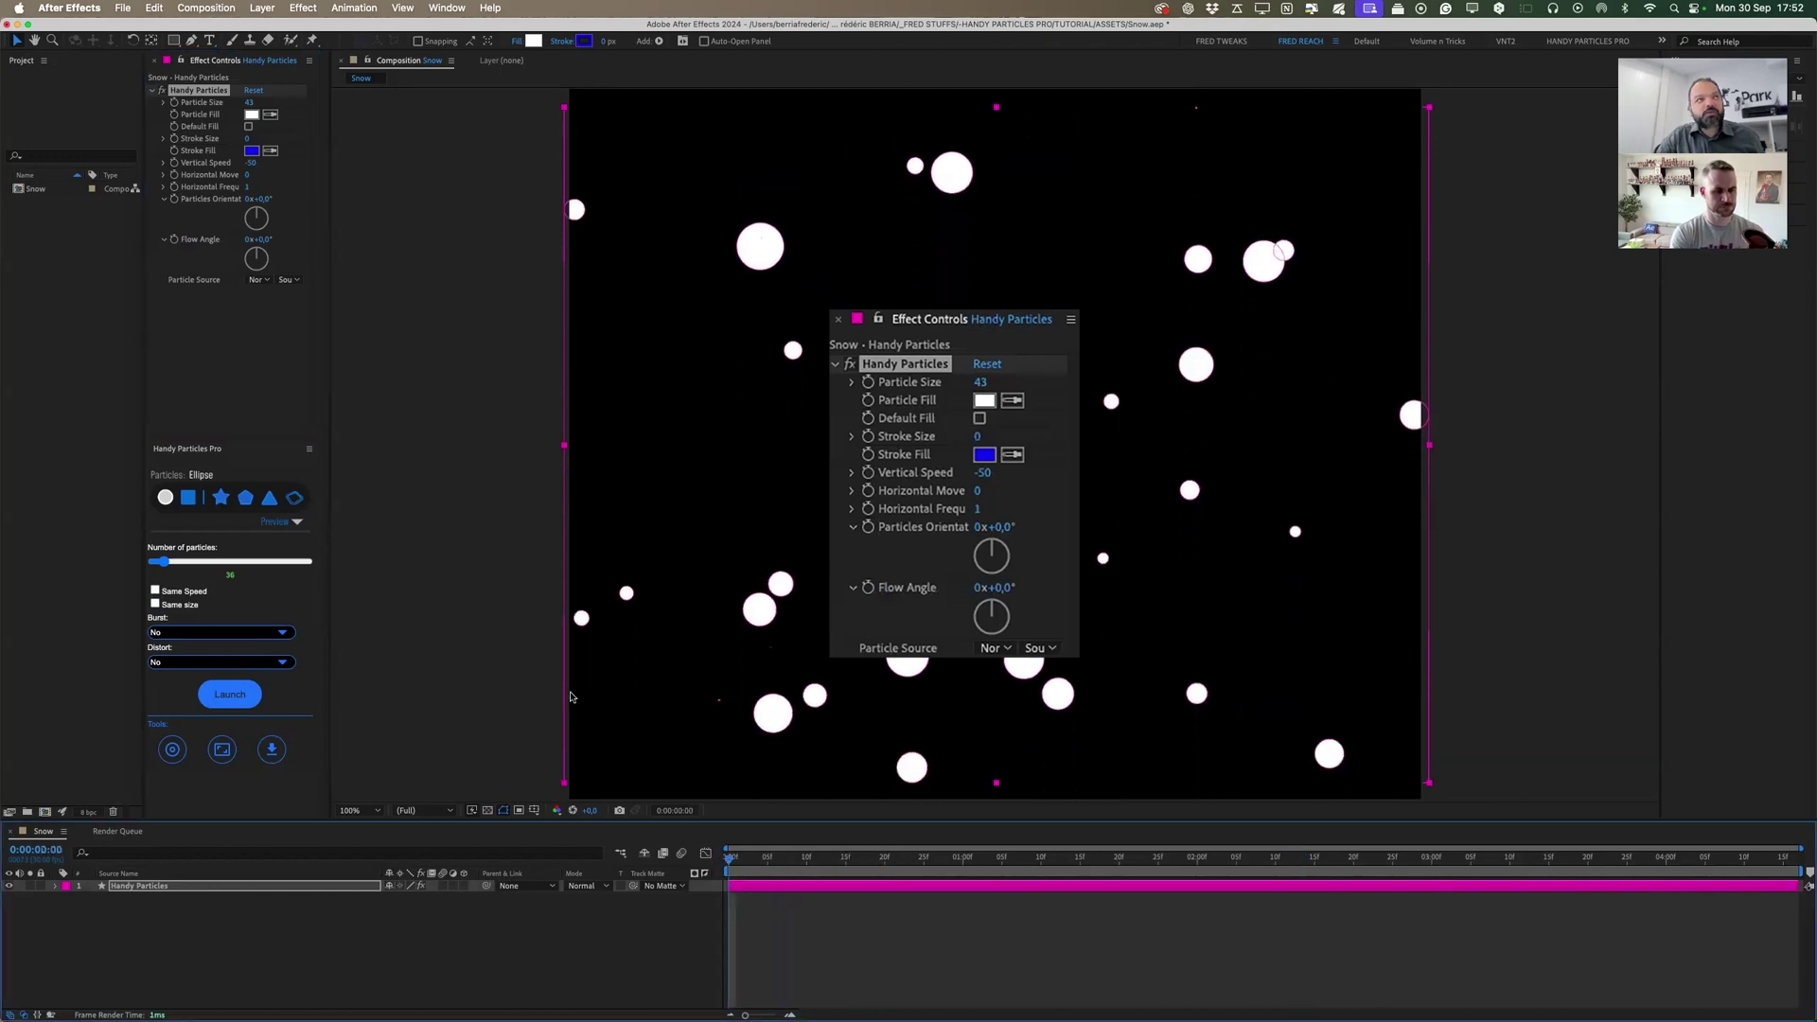
{"action": "key", "text": "space"}
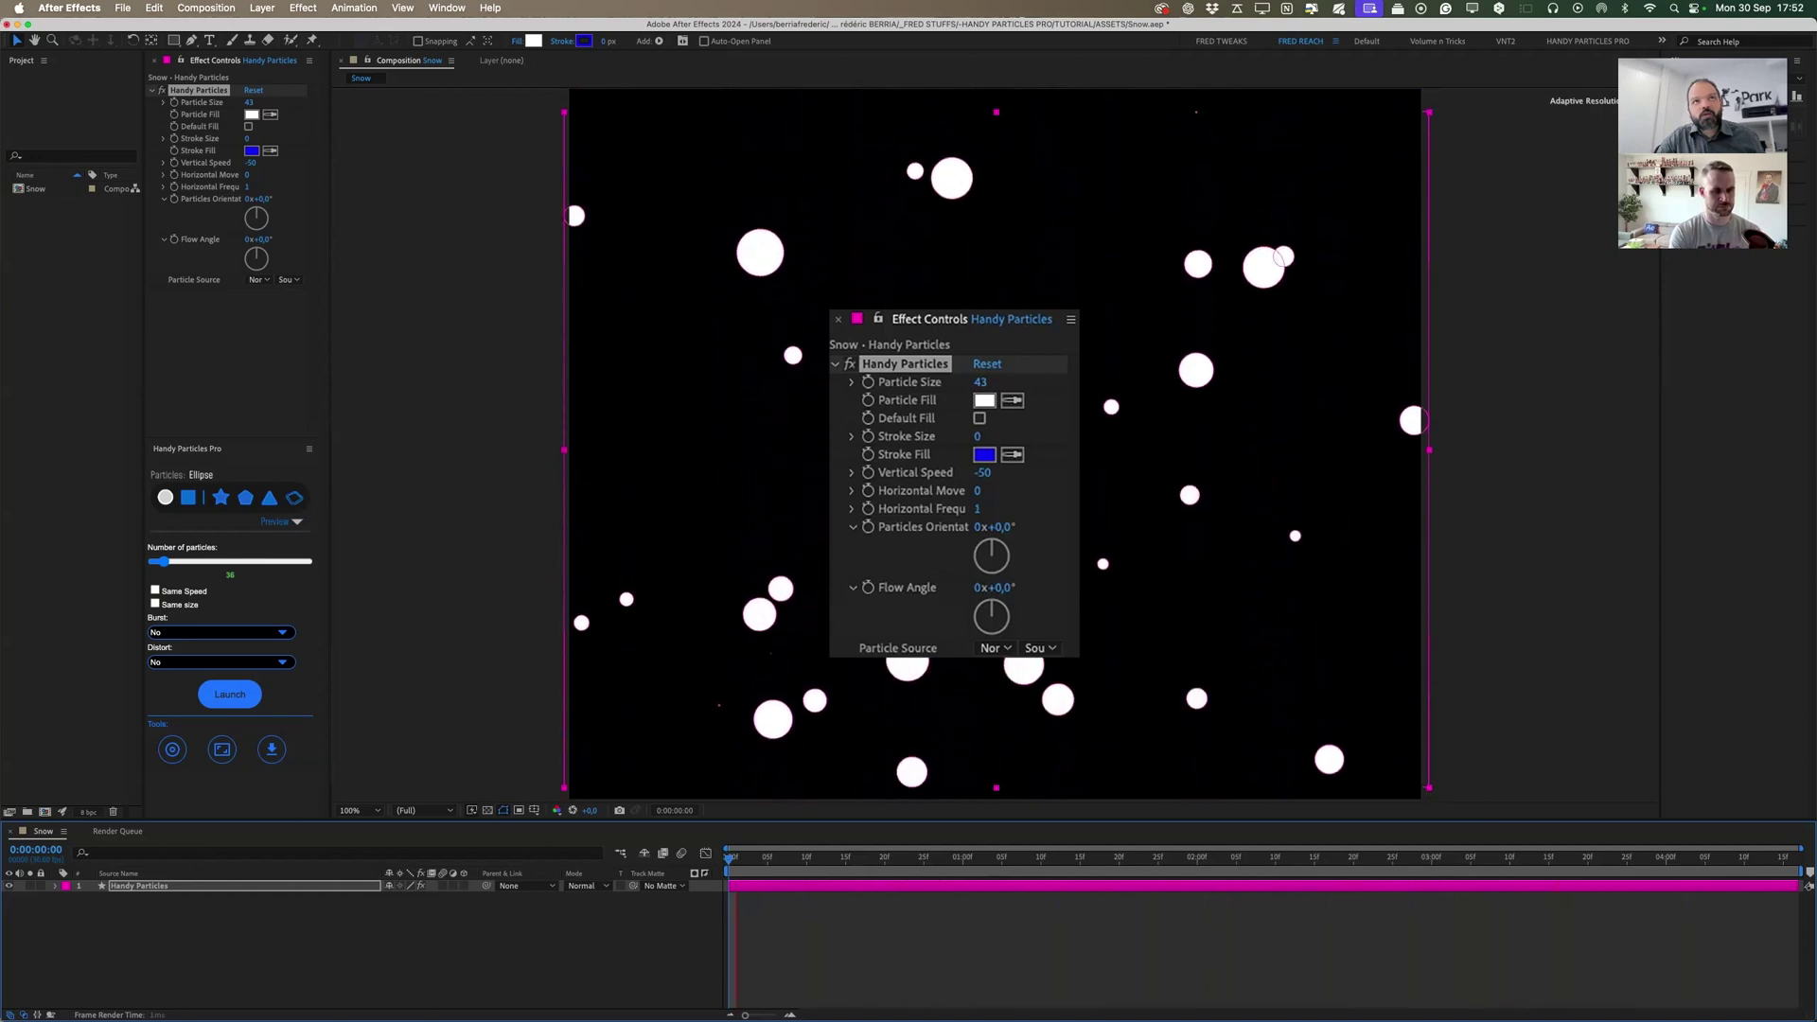
Set Horizontal Move to 105 and Horizontal Frequency to 7, and play the animation from the first frame.
{"action": "left_click", "coordinate": [247, 176]}
{"action": "left_click_drag", "start_coordinate": [247, 176], "coordinate": [322, 175]}
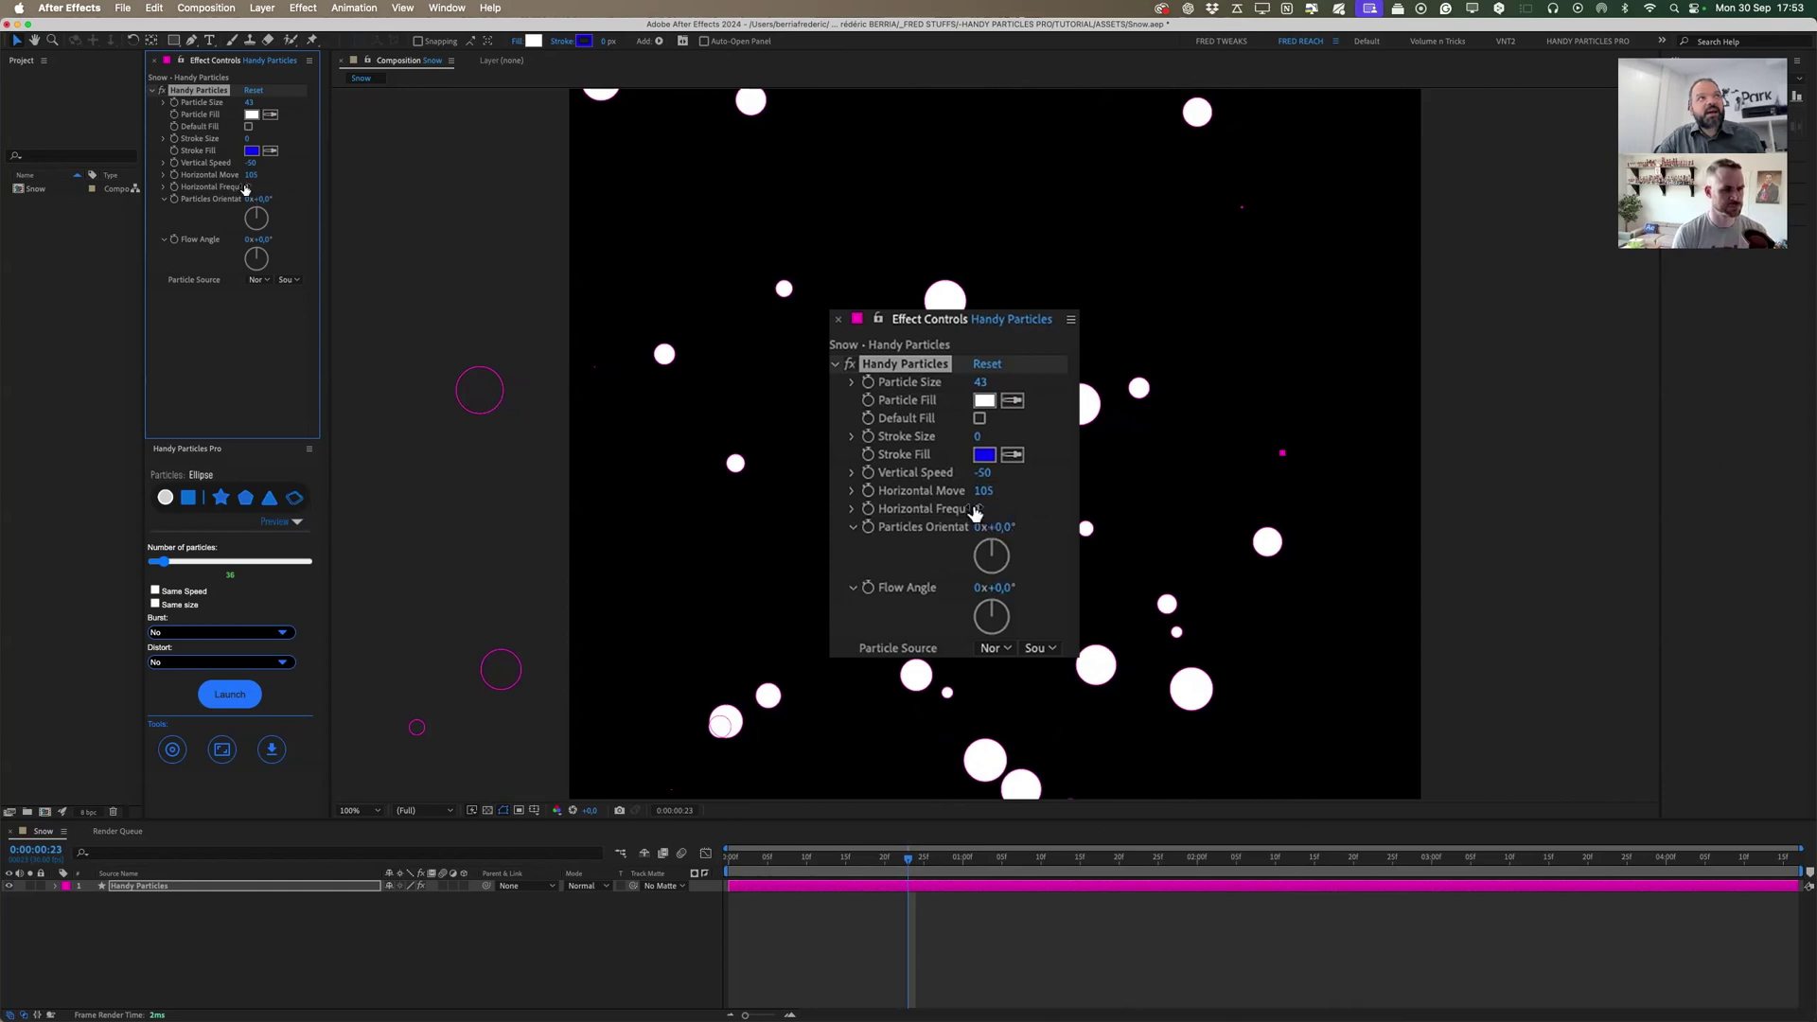
{"action": "left_click_drag", "start_coordinate": [976, 508], "coordinate": [988, 508]}
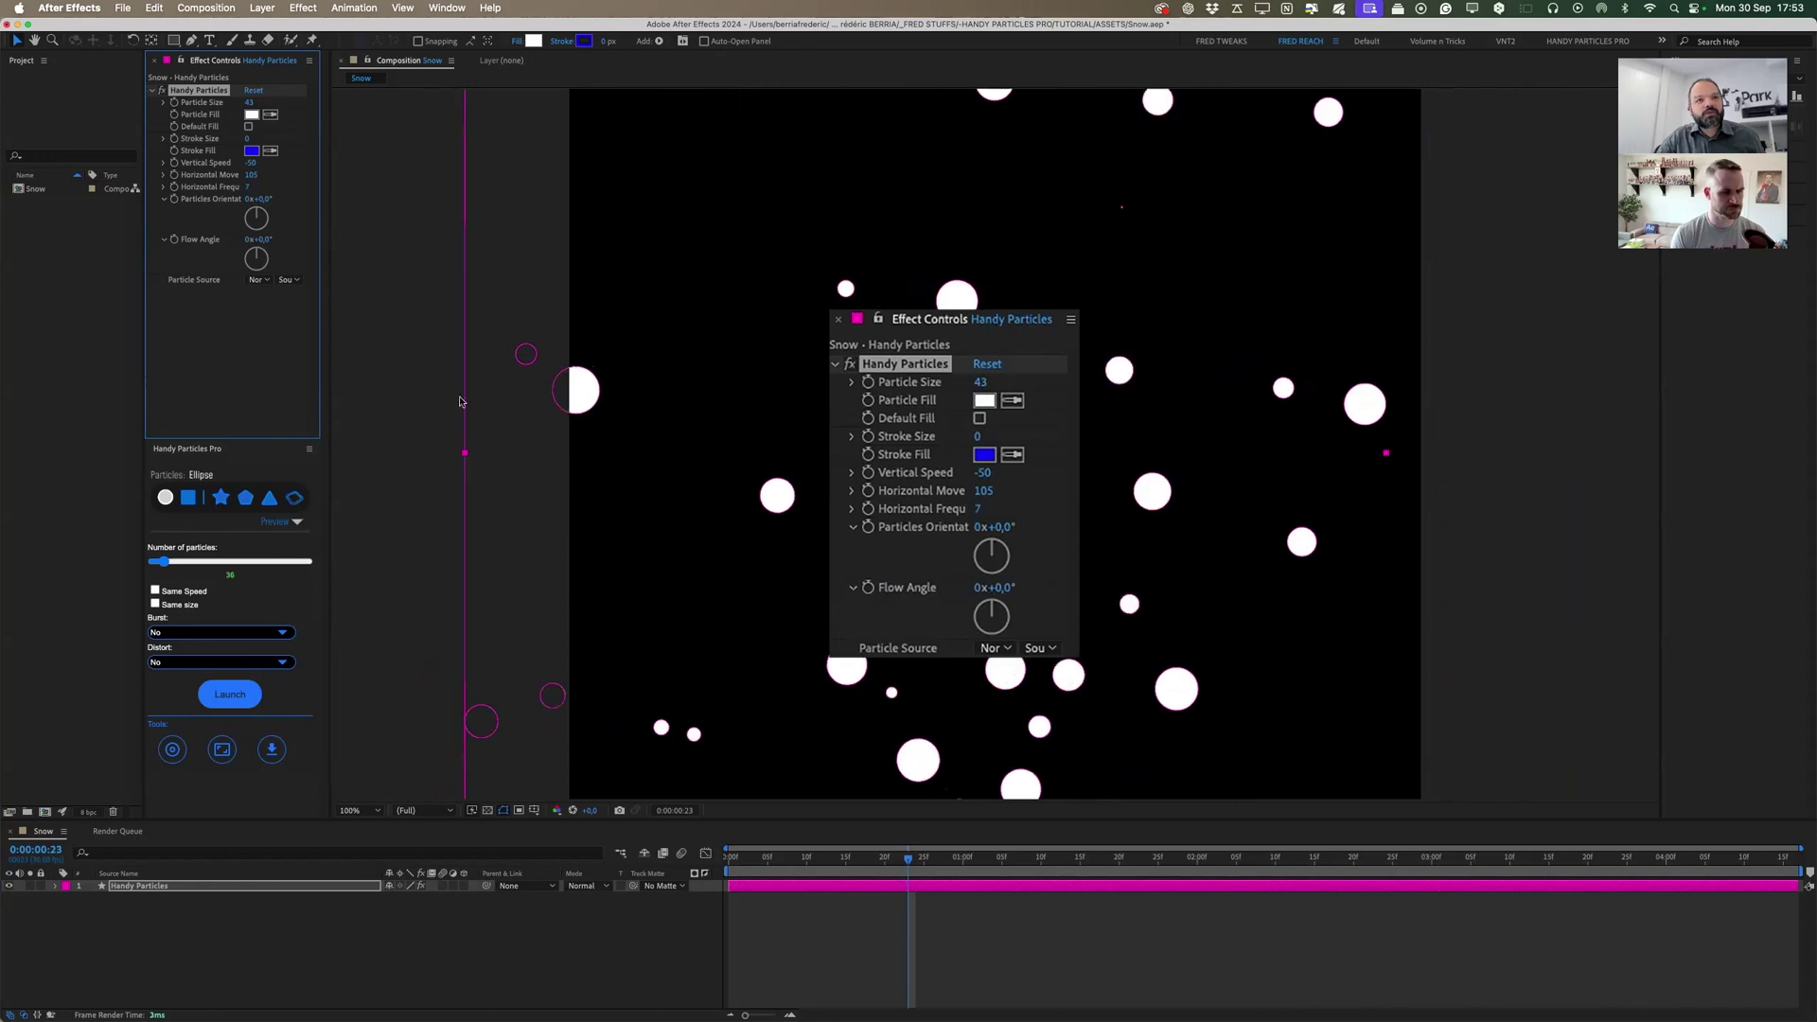
{"action": "left_click", "coordinate": [758, 887]}
{"action": "key", "text": "Home"}
{"action": "key", "text": "space"}
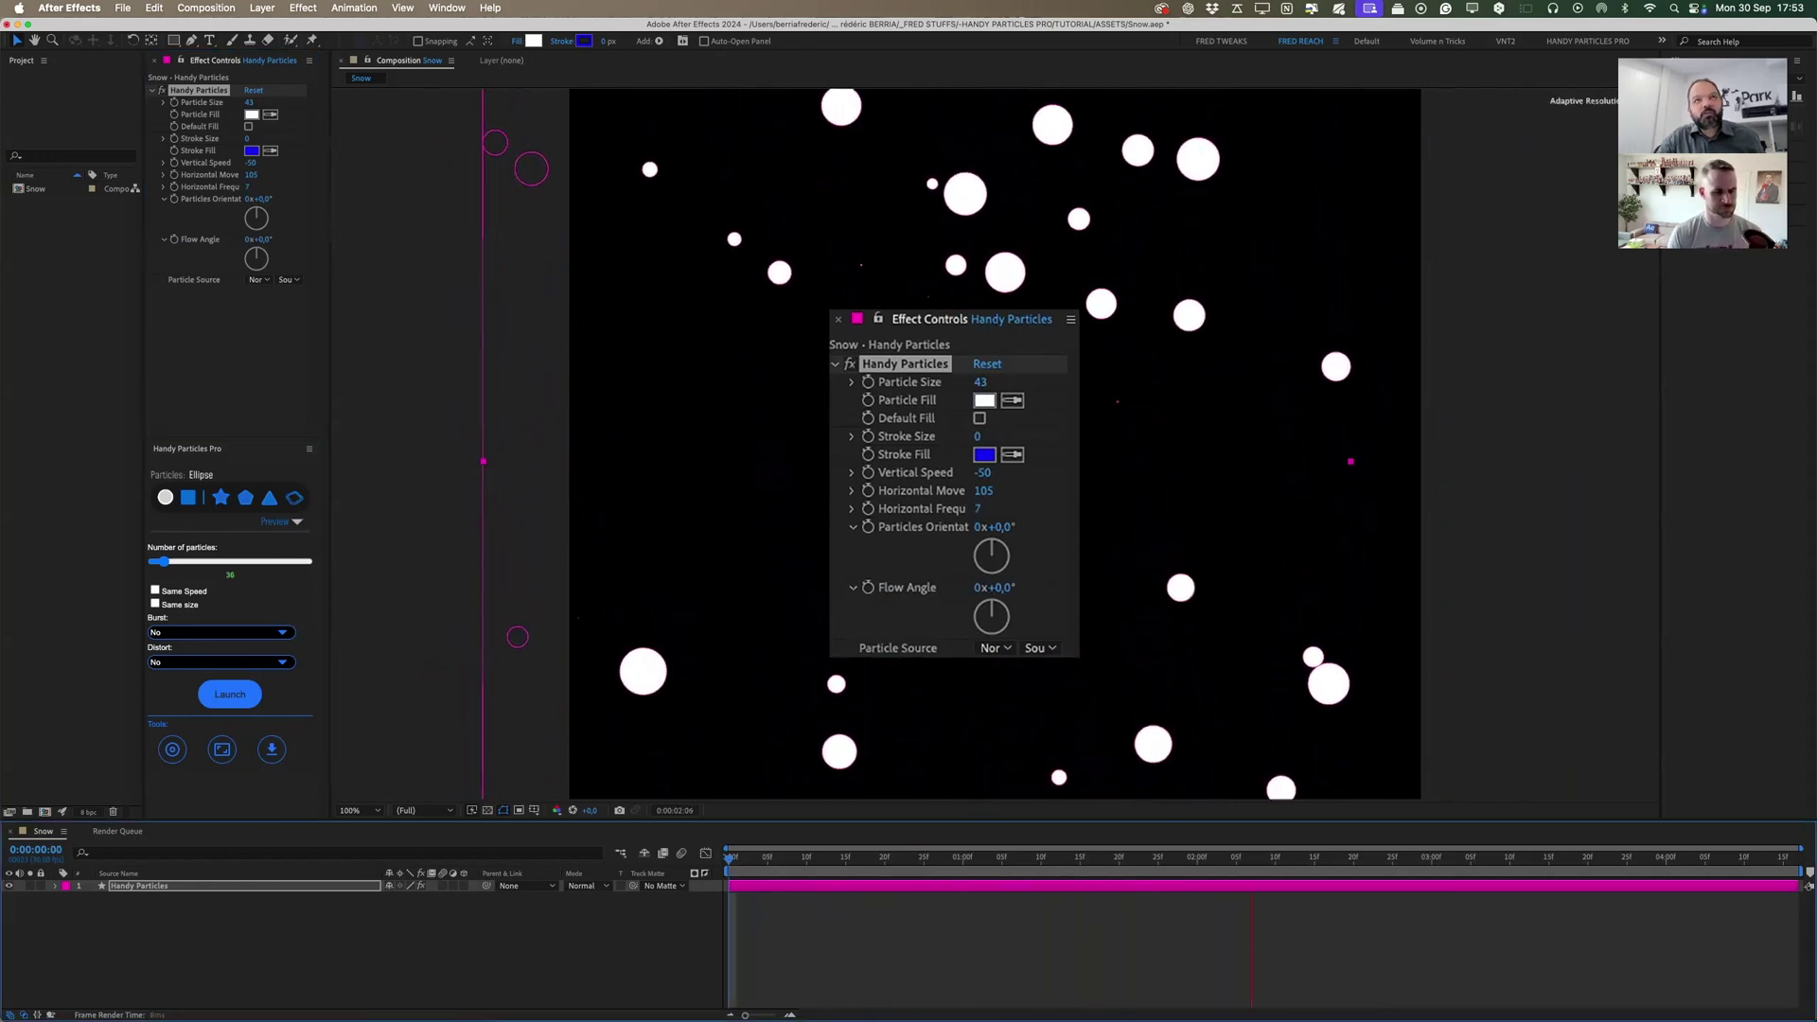
Raise the ellipse particles' Horizontal Frequency well above 7 and delete the particle layer from the composition.
{"action": "left_click_drag", "start_coordinate": [980, 508], "coordinate": [1025, 507]}
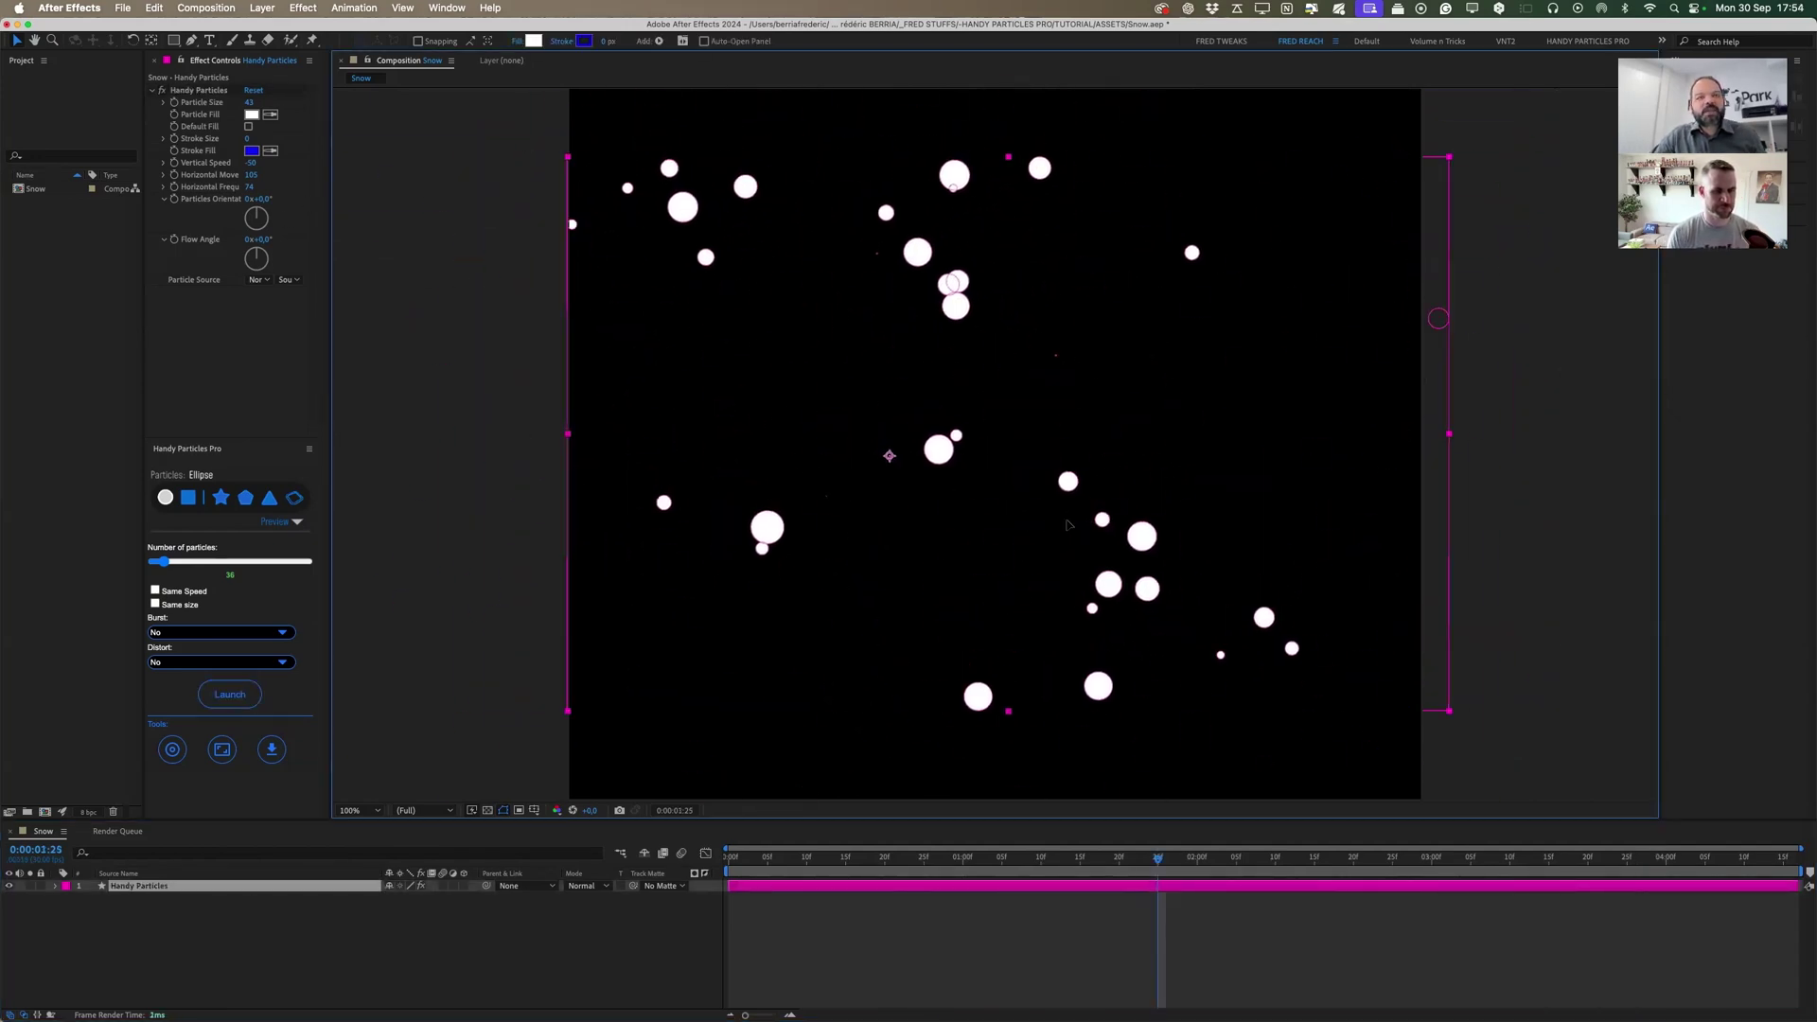
{"action": "left_click_drag", "start_coordinate": [1026, 594], "coordinate": [1041, 602]}
{"action": "key", "text": "Delete"}
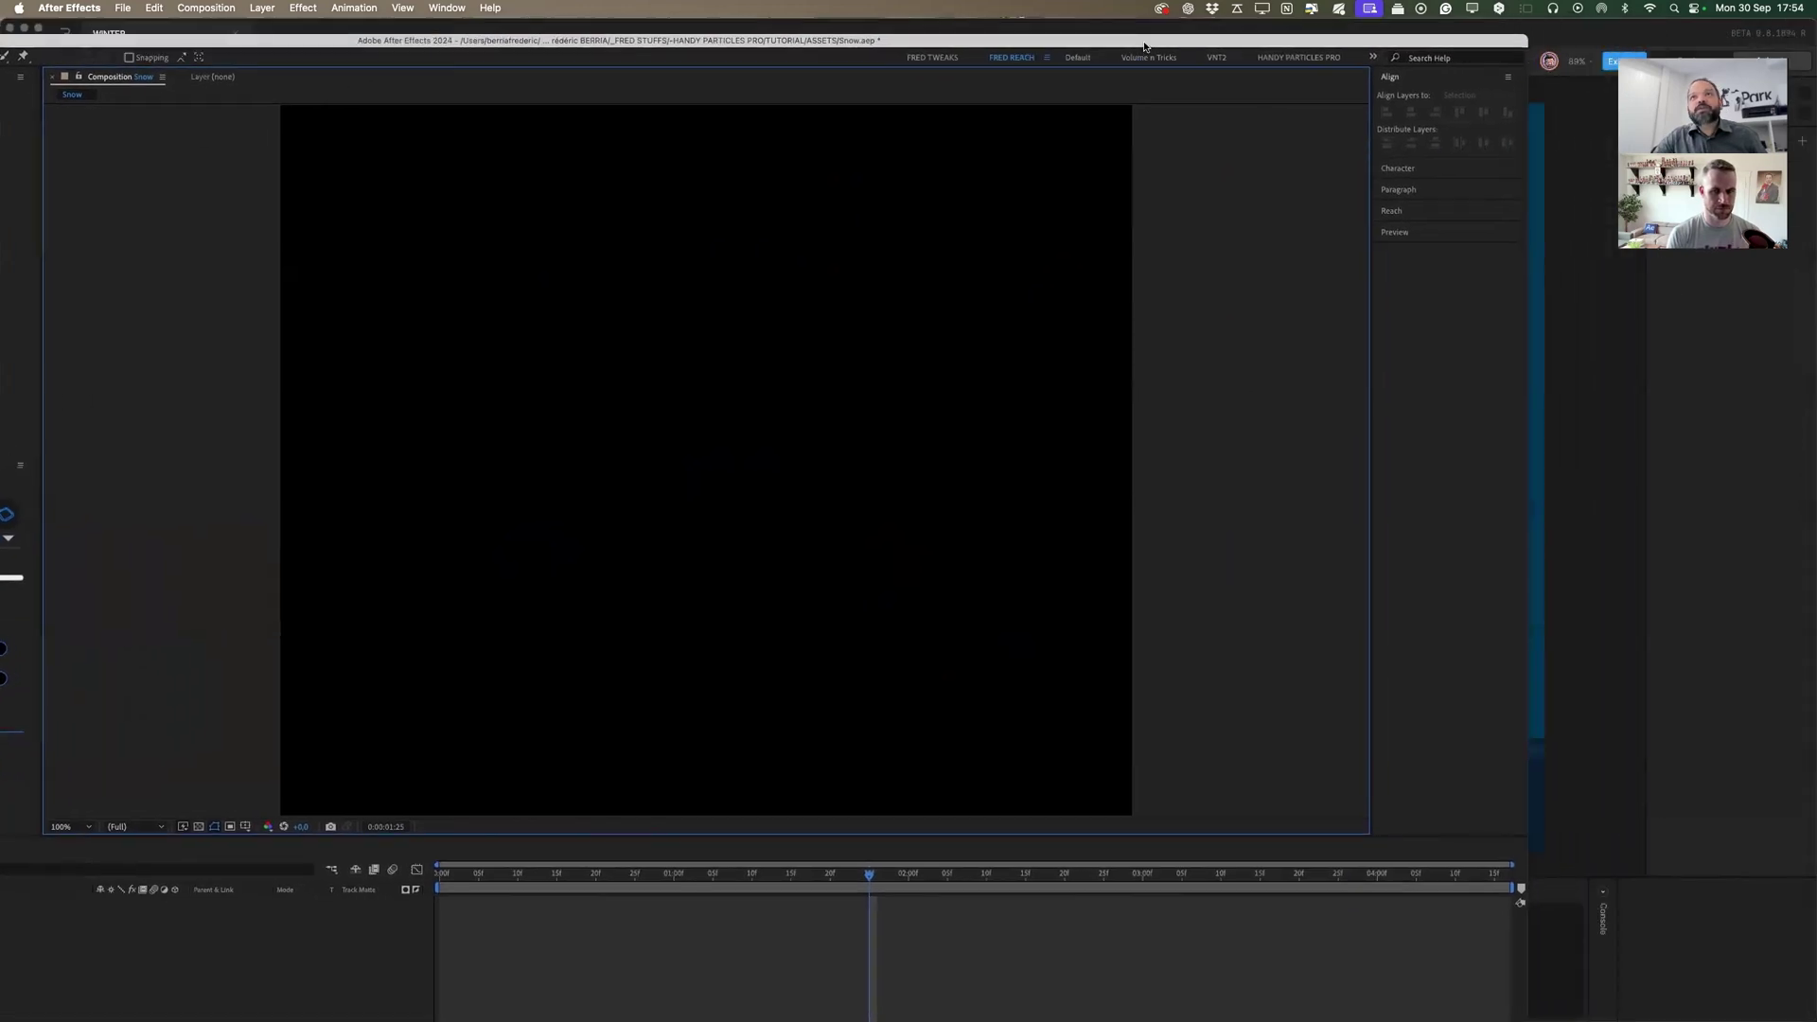
Create a text layer with the letter A in a symbol font that draws a spiral arrow.
{"action": "left_click", "coordinate": [1426, 168]}
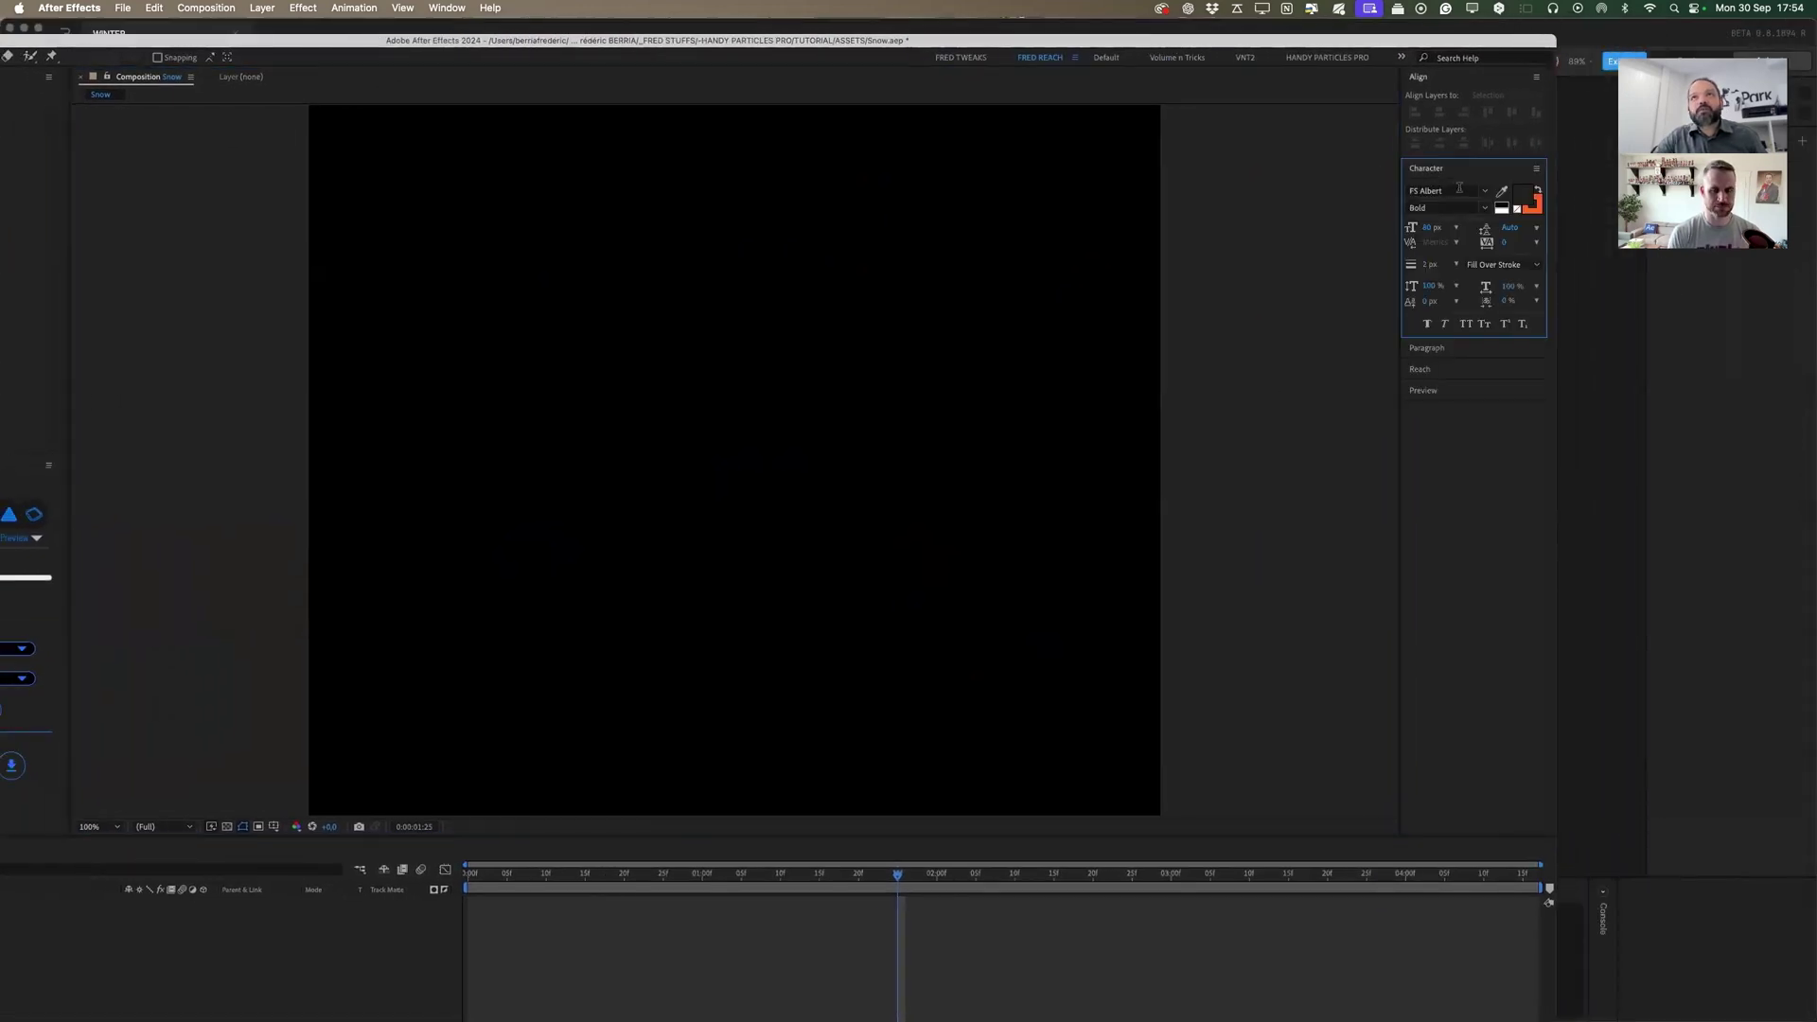
{"action": "left_click", "coordinate": [1459, 189]}
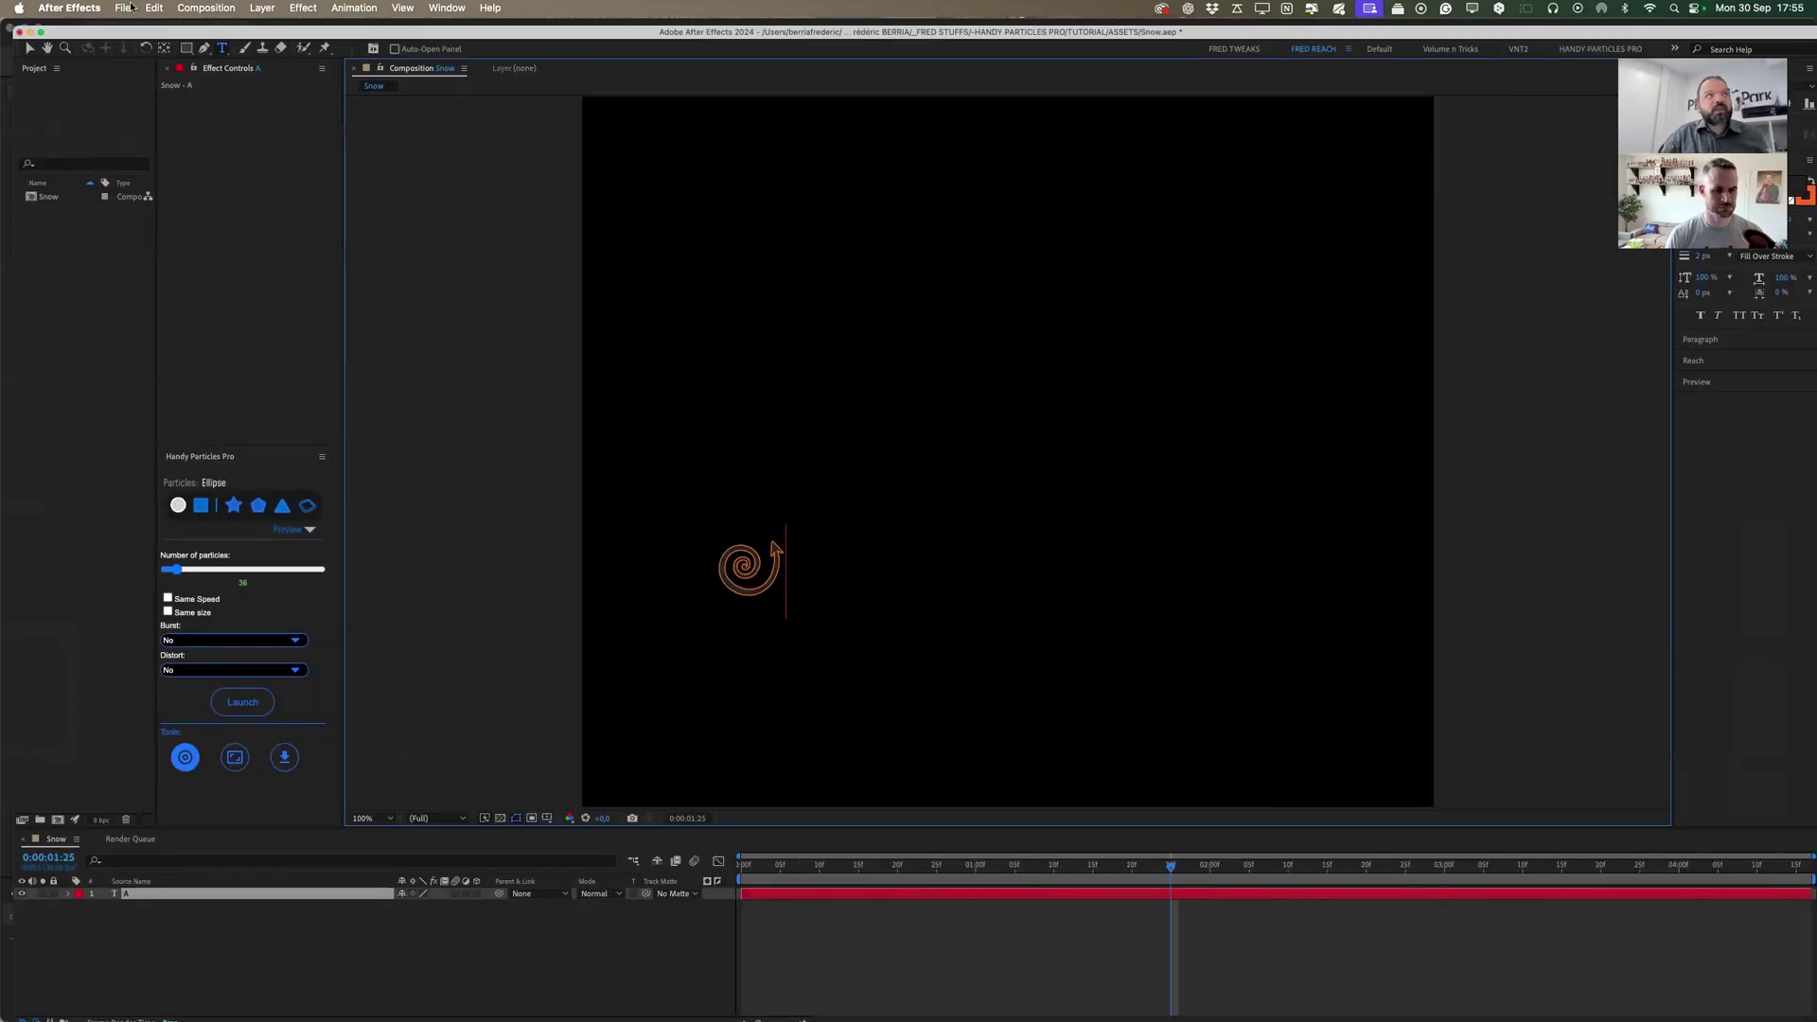
{"action": "left_click", "coordinate": [29, 47]}
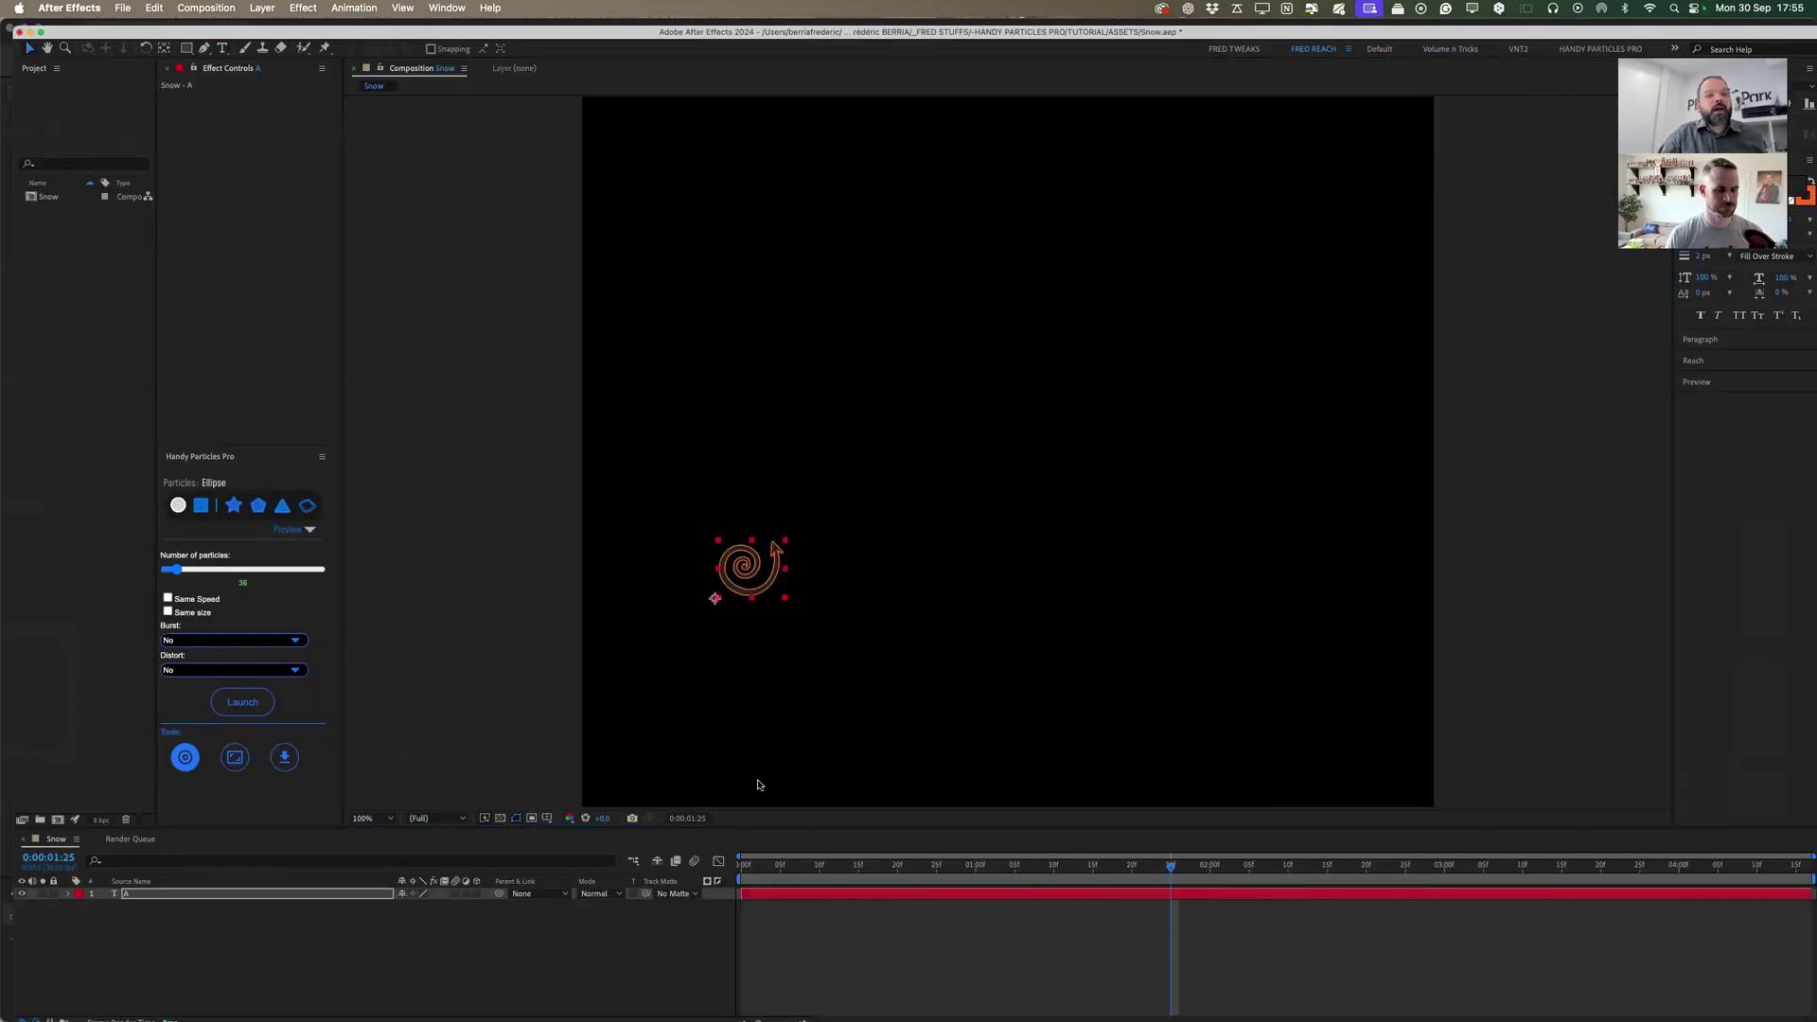
Create shapes from the A text layer and delete the original text layer.
{"action": "right_click", "coordinate": [833, 894]}
{"action": "mouse_move", "coordinate": [906, 881]}
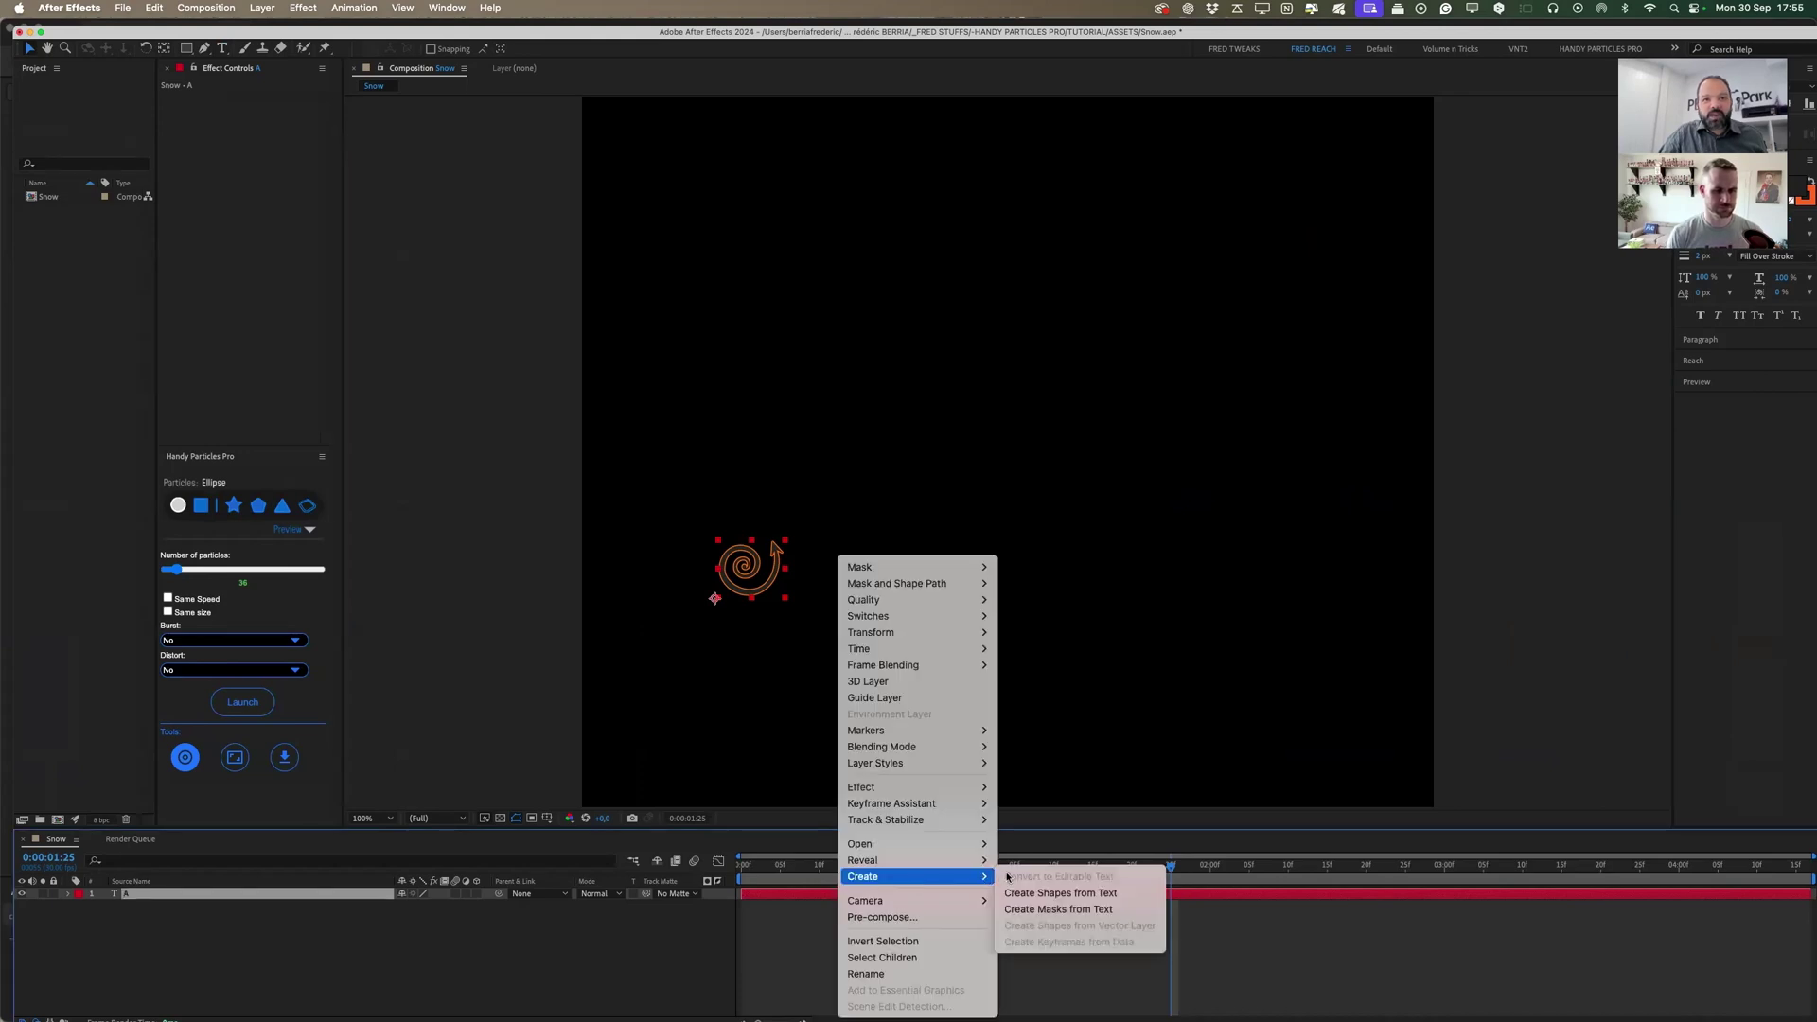
{"action": "left_click", "coordinate": [1113, 894]}
{"action": "left_click", "coordinate": [795, 905]}
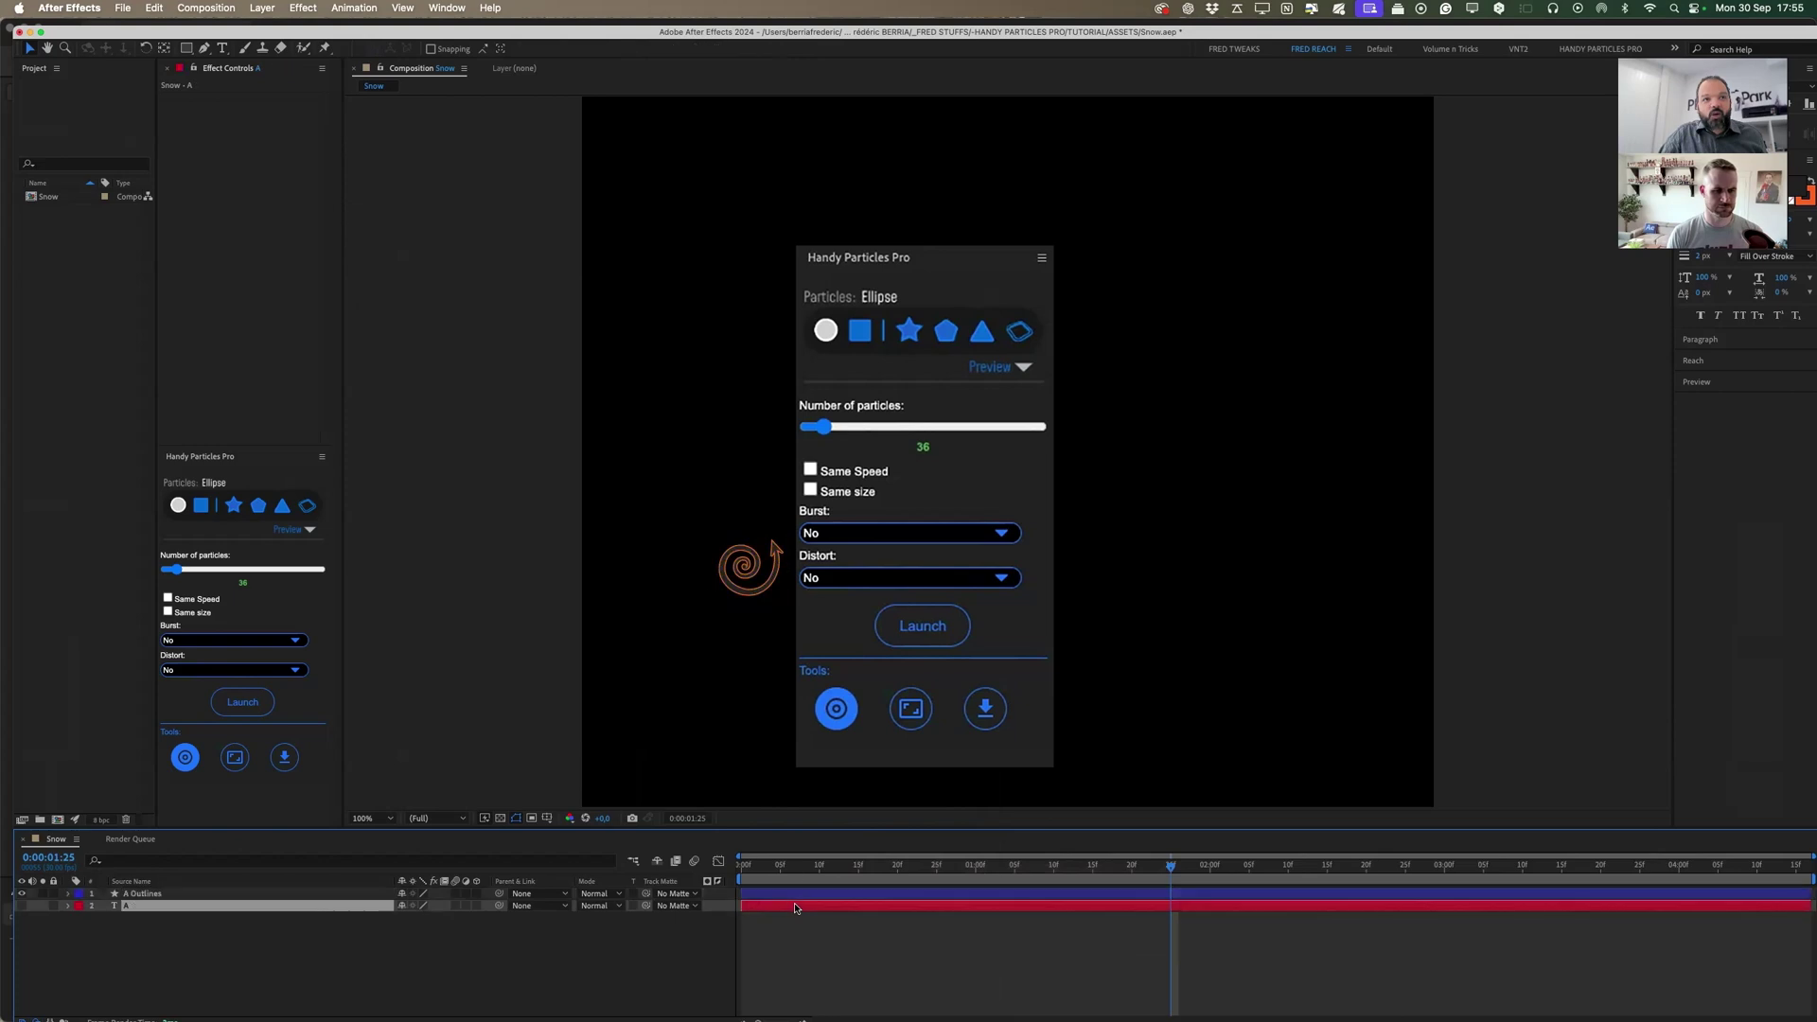
{"action": "key", "text": "Delete"}
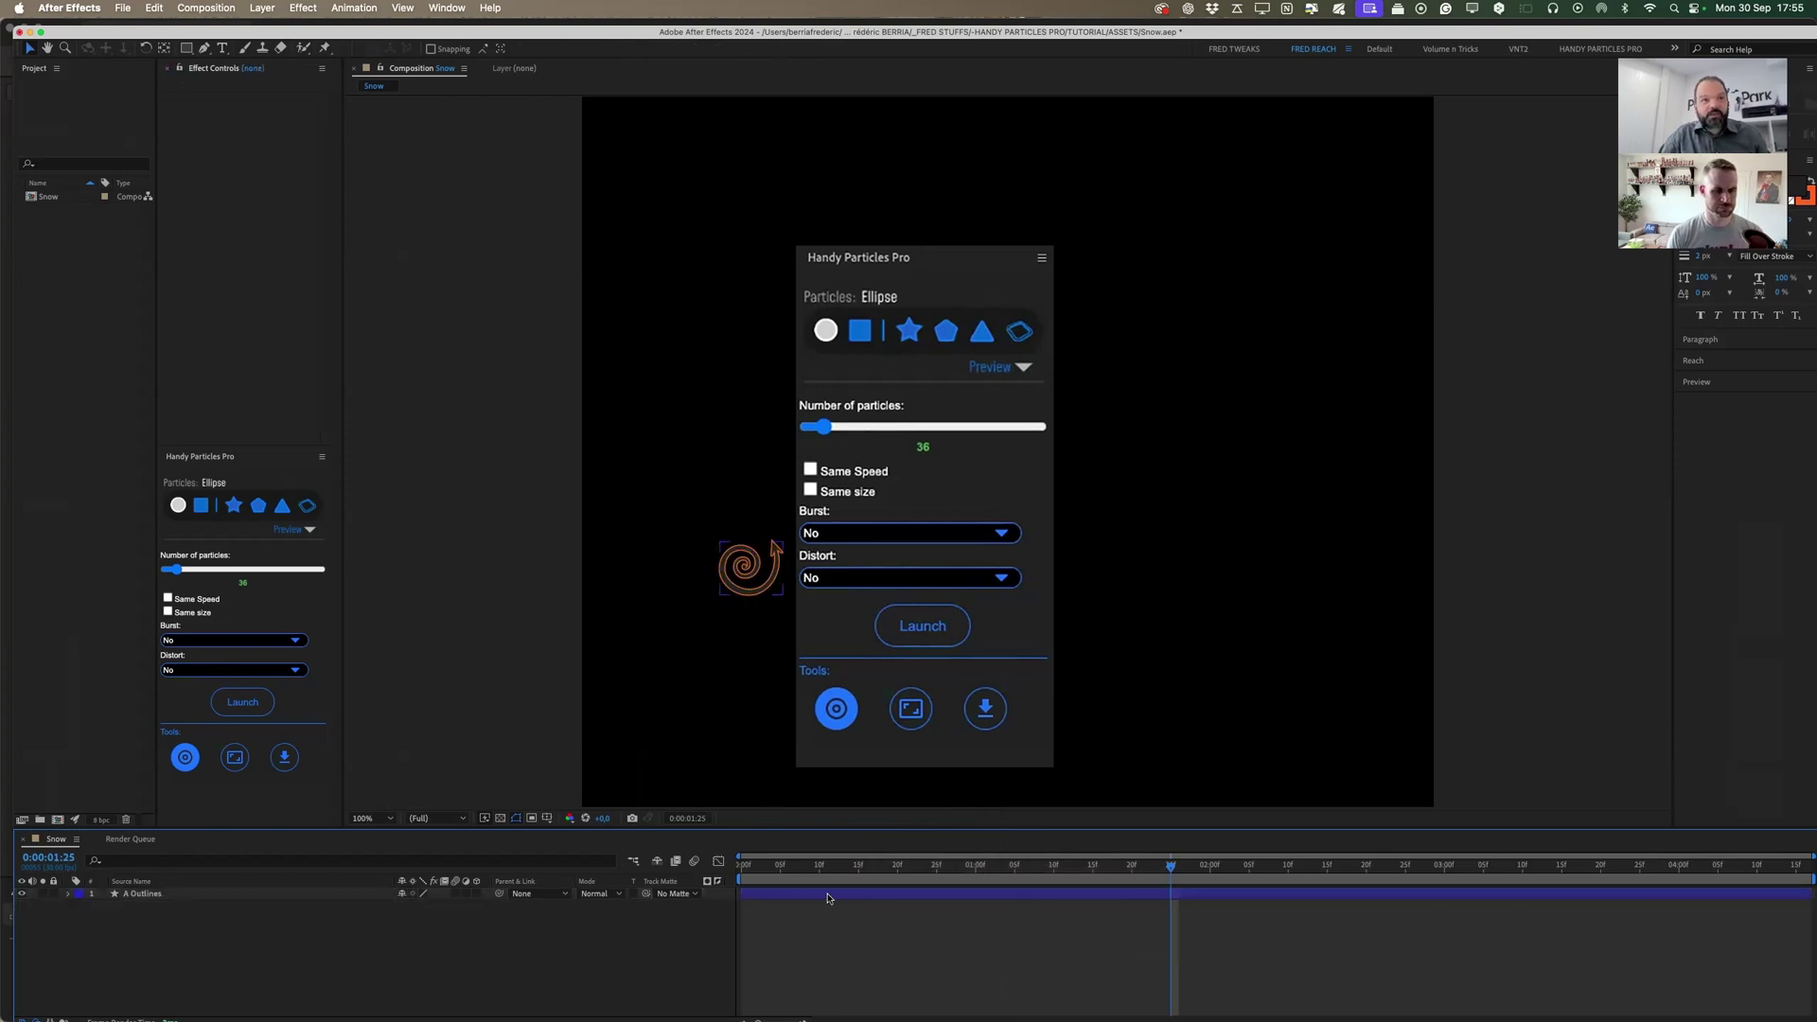
Generate 17 Custom particles with Handy Particles Pro while the A Outlines layer is selected.
{"action": "left_click", "coordinate": [827, 898]}
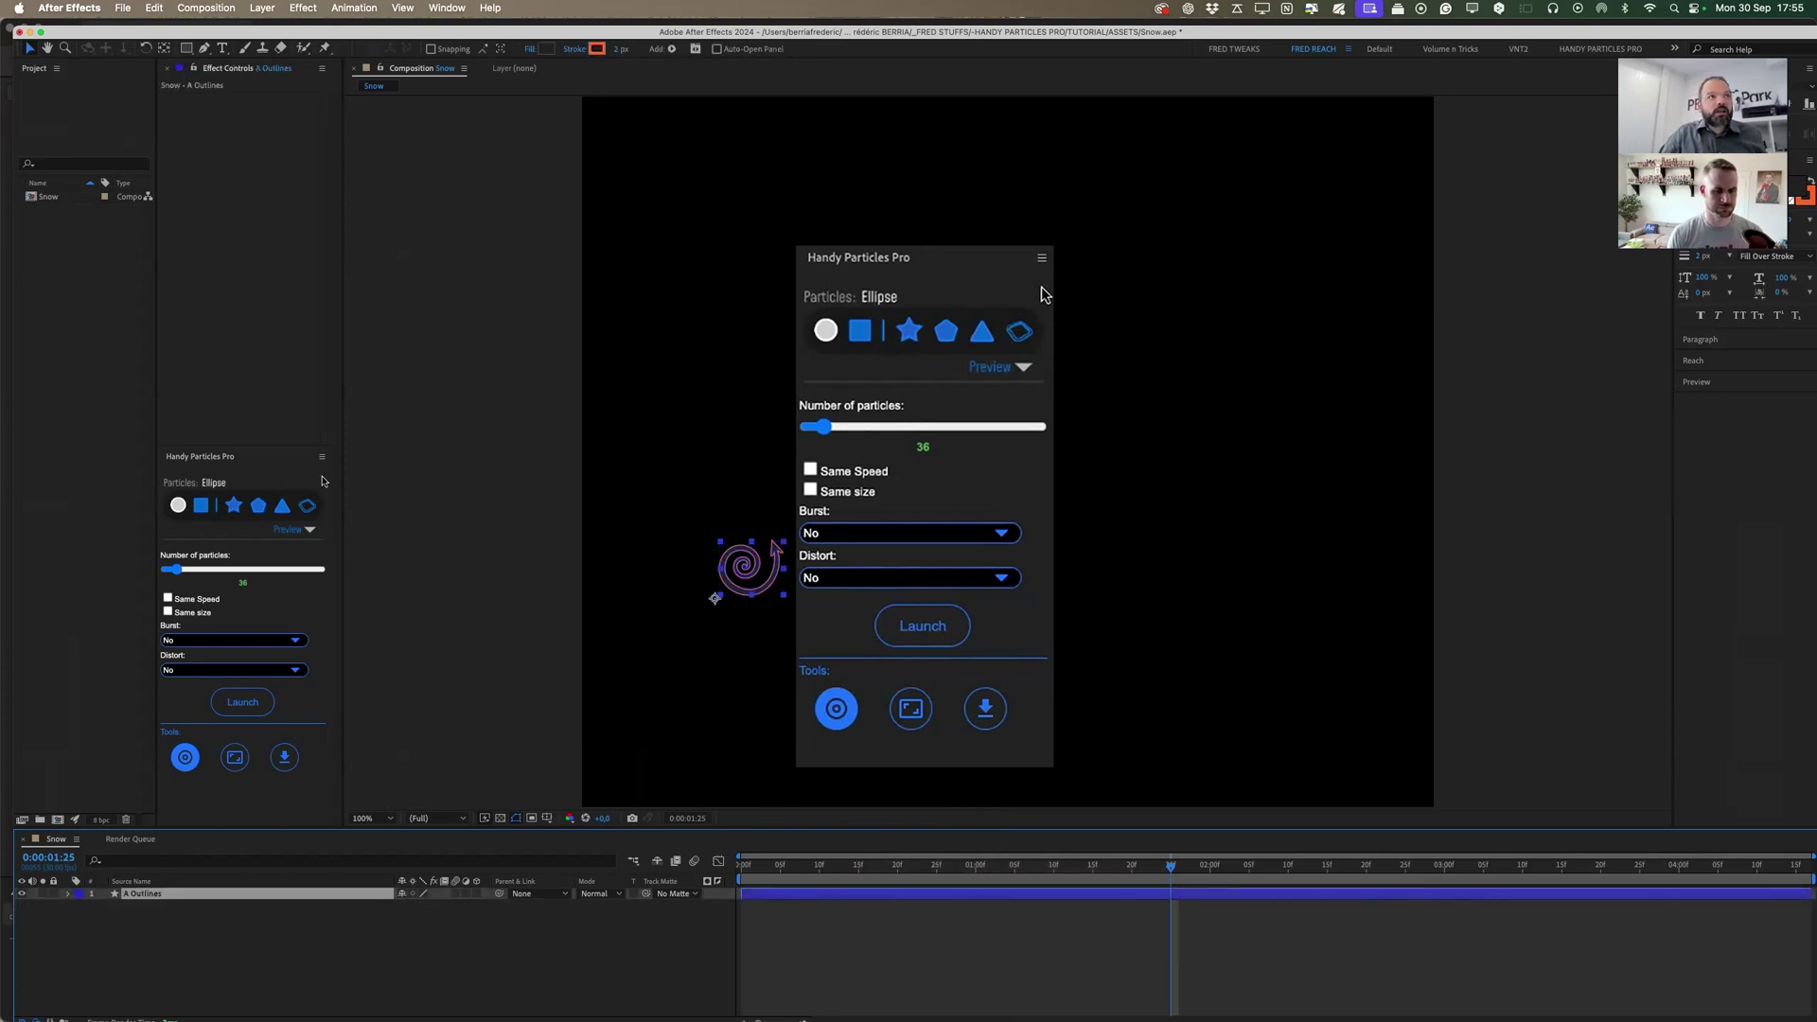
{"action": "left_click", "coordinate": [308, 508]}
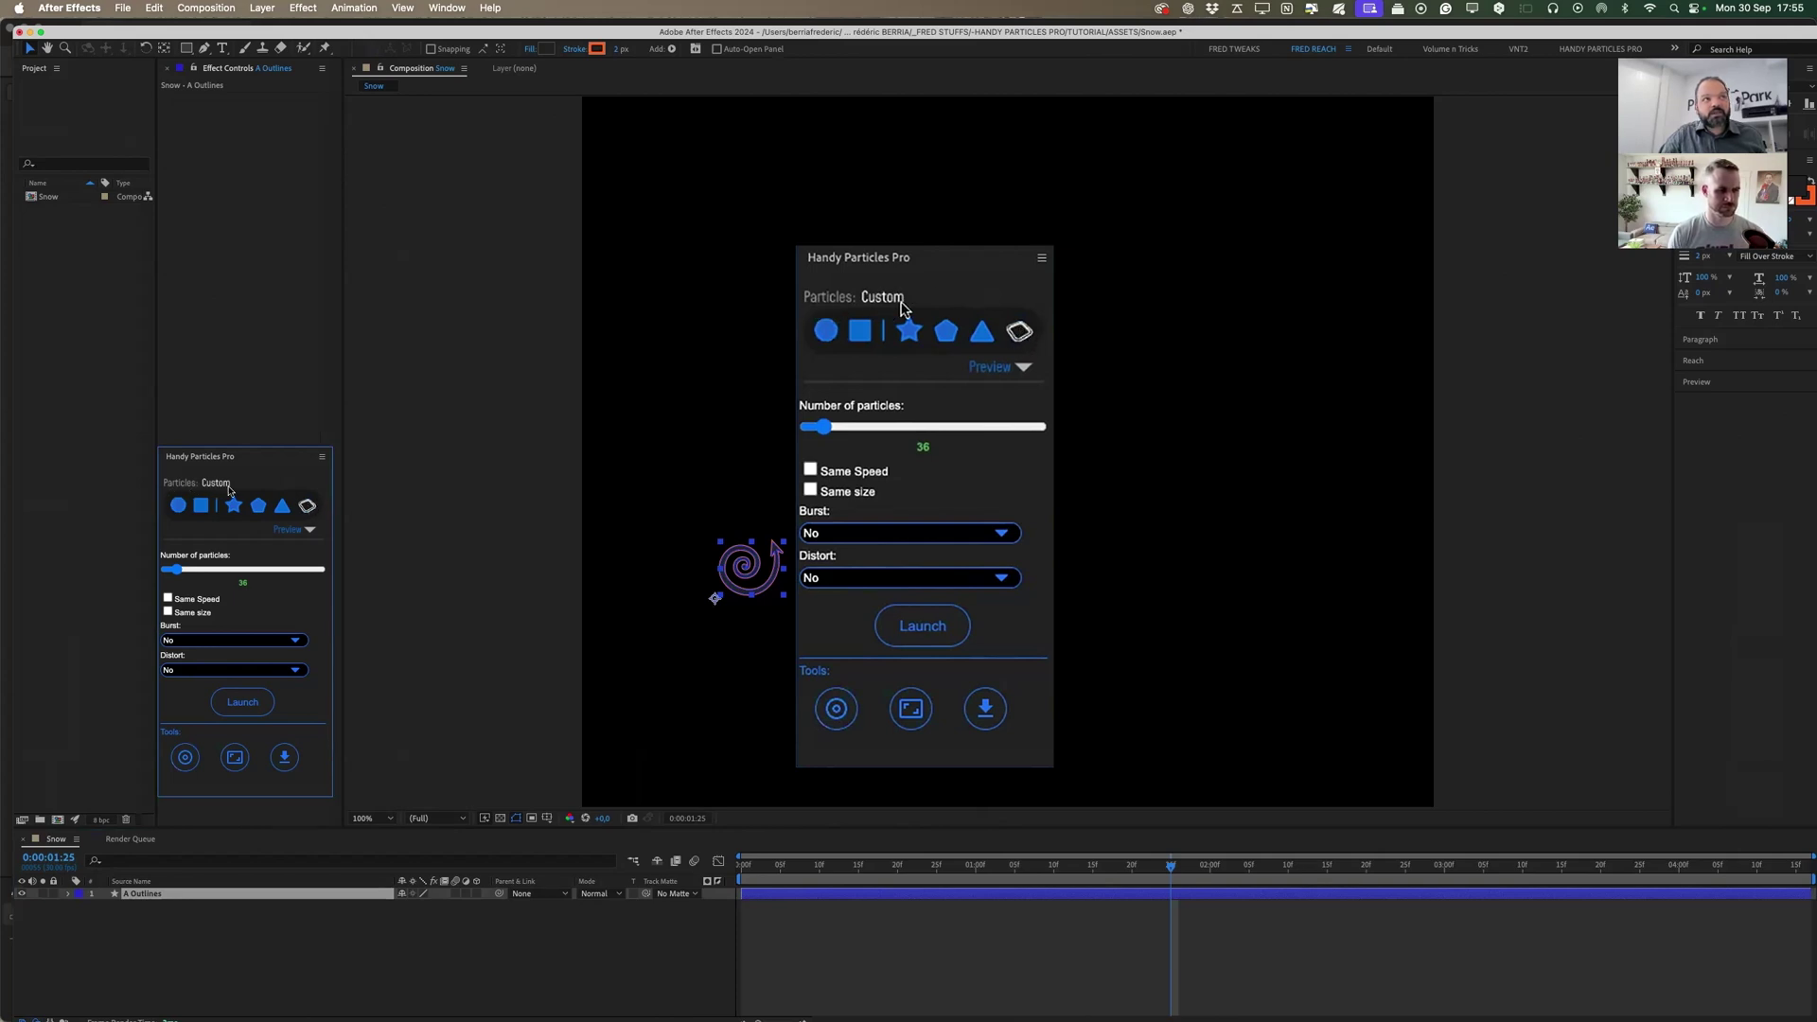
{"action": "scroll", "coordinate": [244, 586], "scroll_direction": "down", "scroll_amount": 5}
{"action": "left_click", "coordinate": [242, 701]}
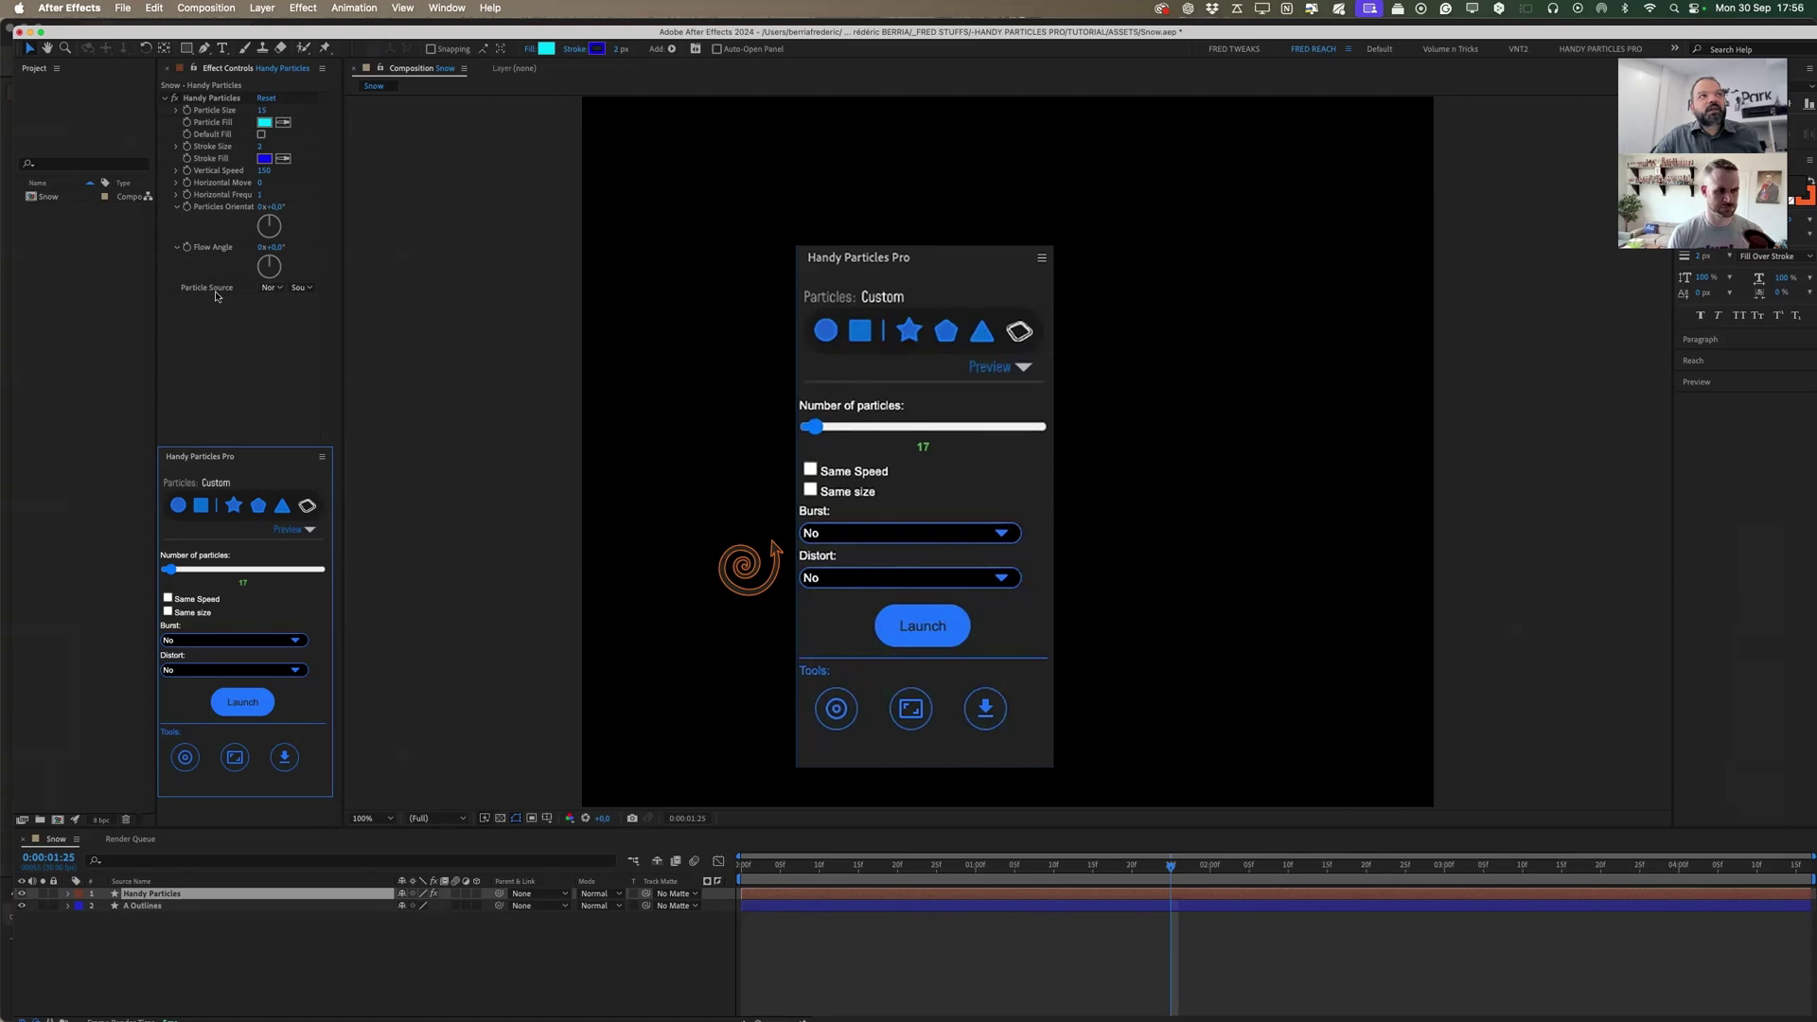
Set the Particle Source to A Outlines, enlarge the Particle Size, and hide the A Outlines layer.
{"action": "left_click", "coordinate": [268, 288]}
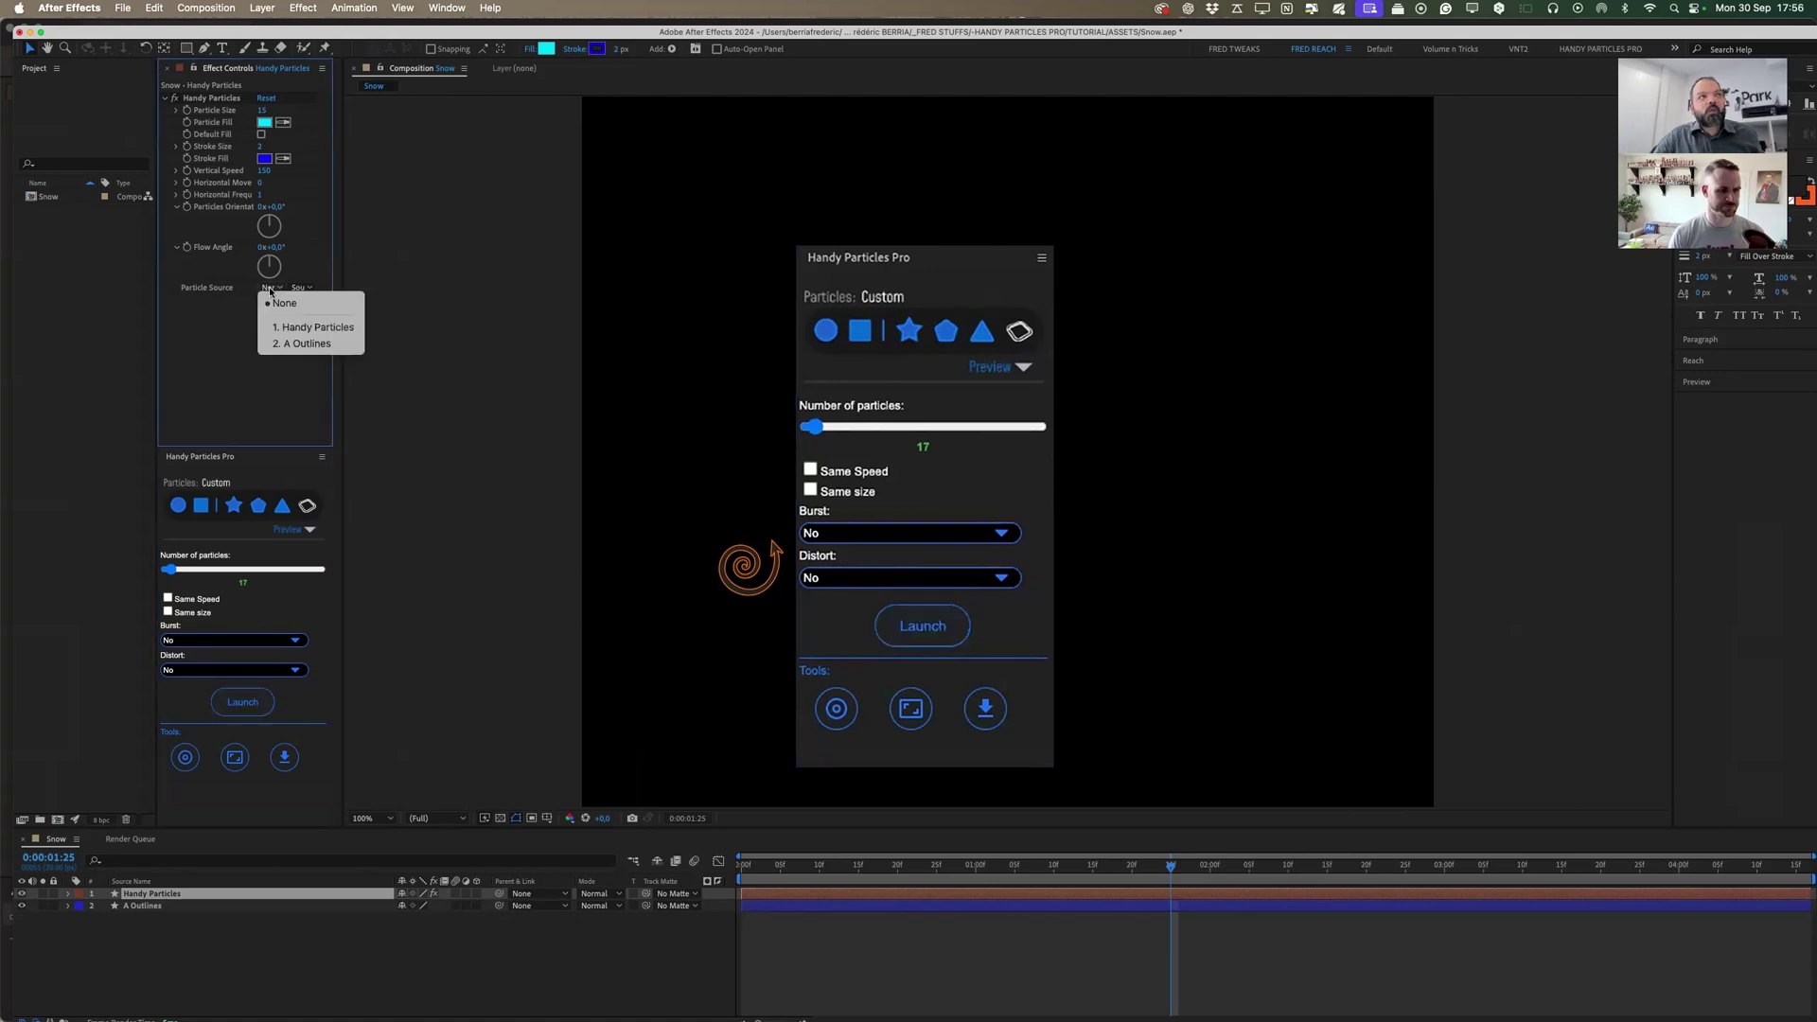
{"action": "left_click", "coordinate": [315, 342]}
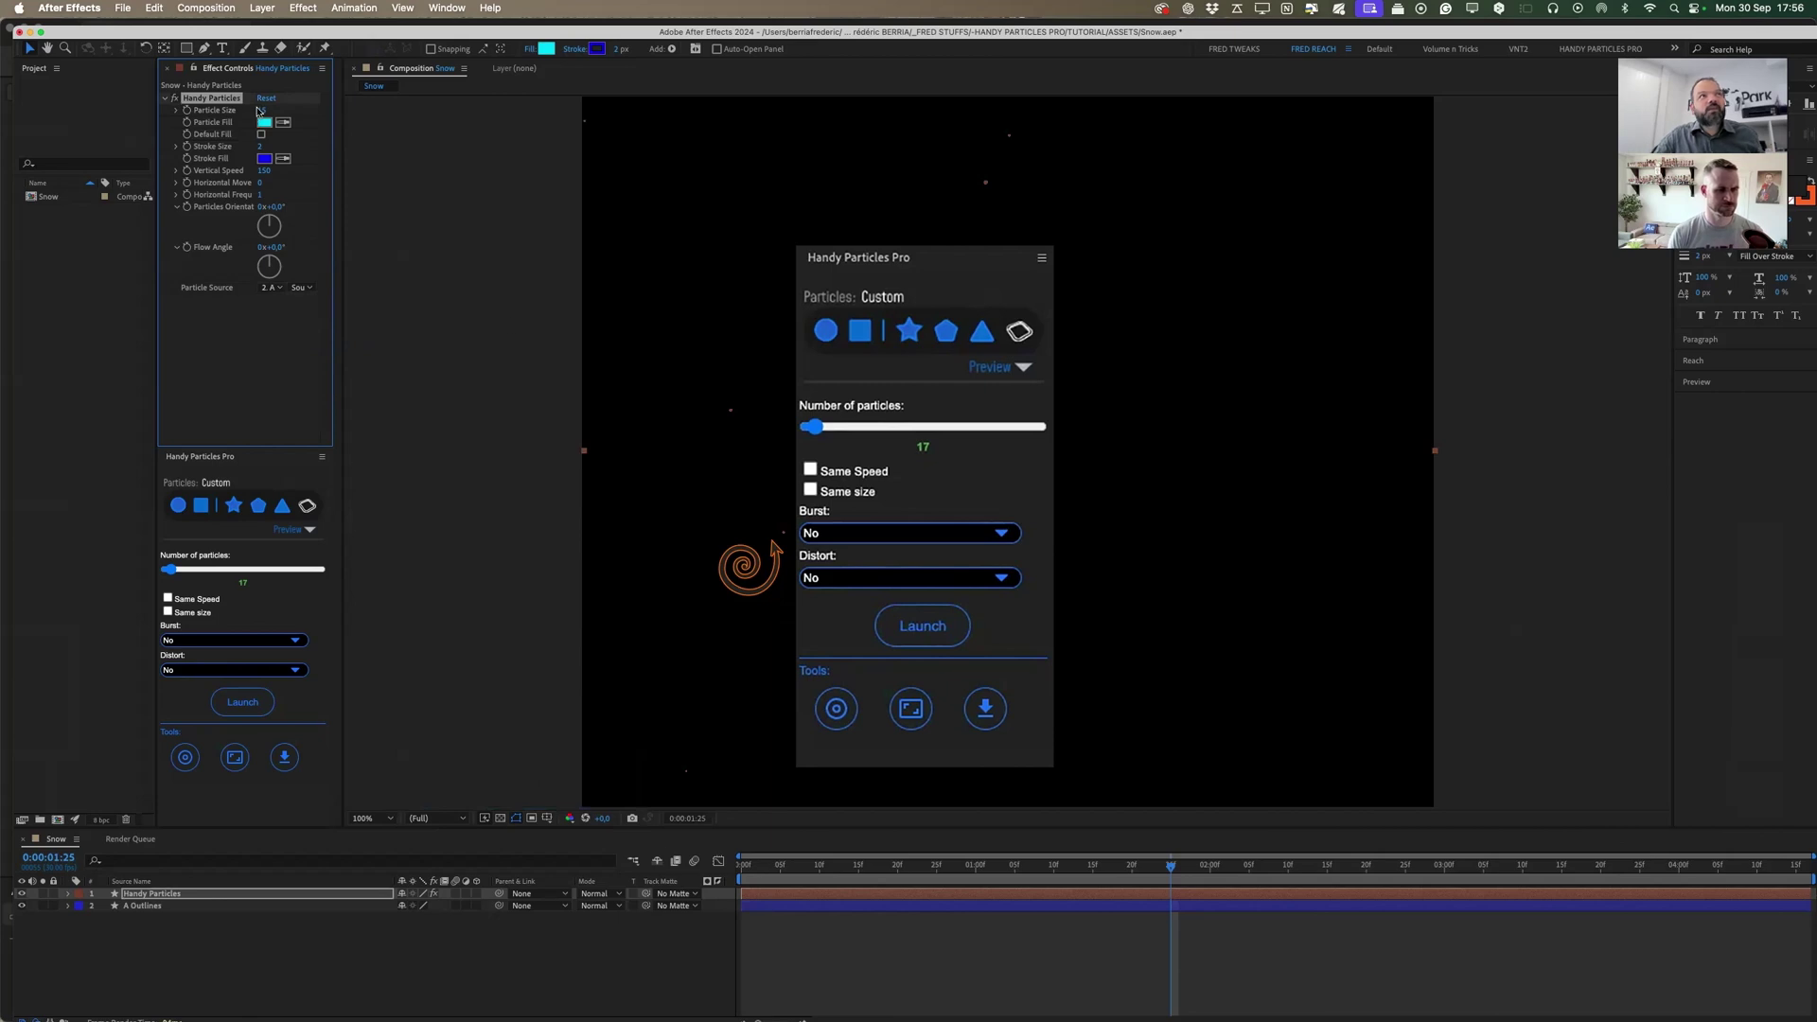
{"action": "left_click_drag", "start_coordinate": [263, 110], "coordinate": [322, 110]}
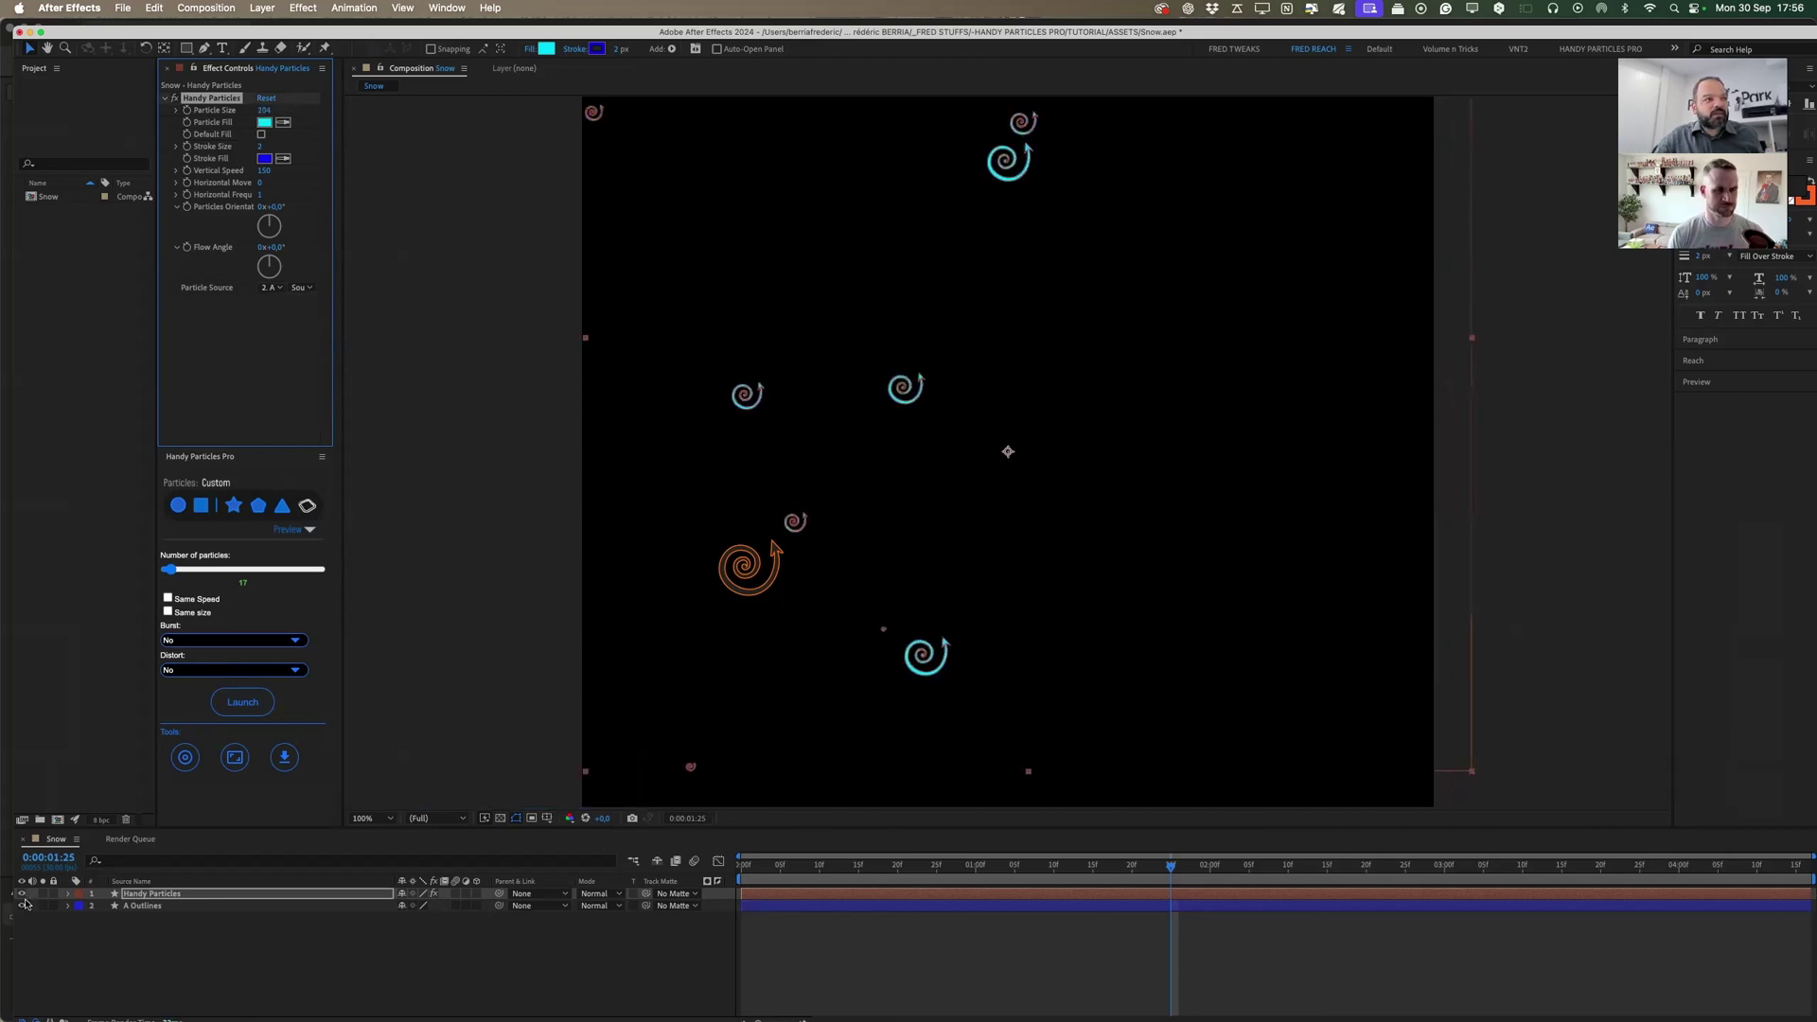
{"action": "left_click", "coordinate": [932, 674]}
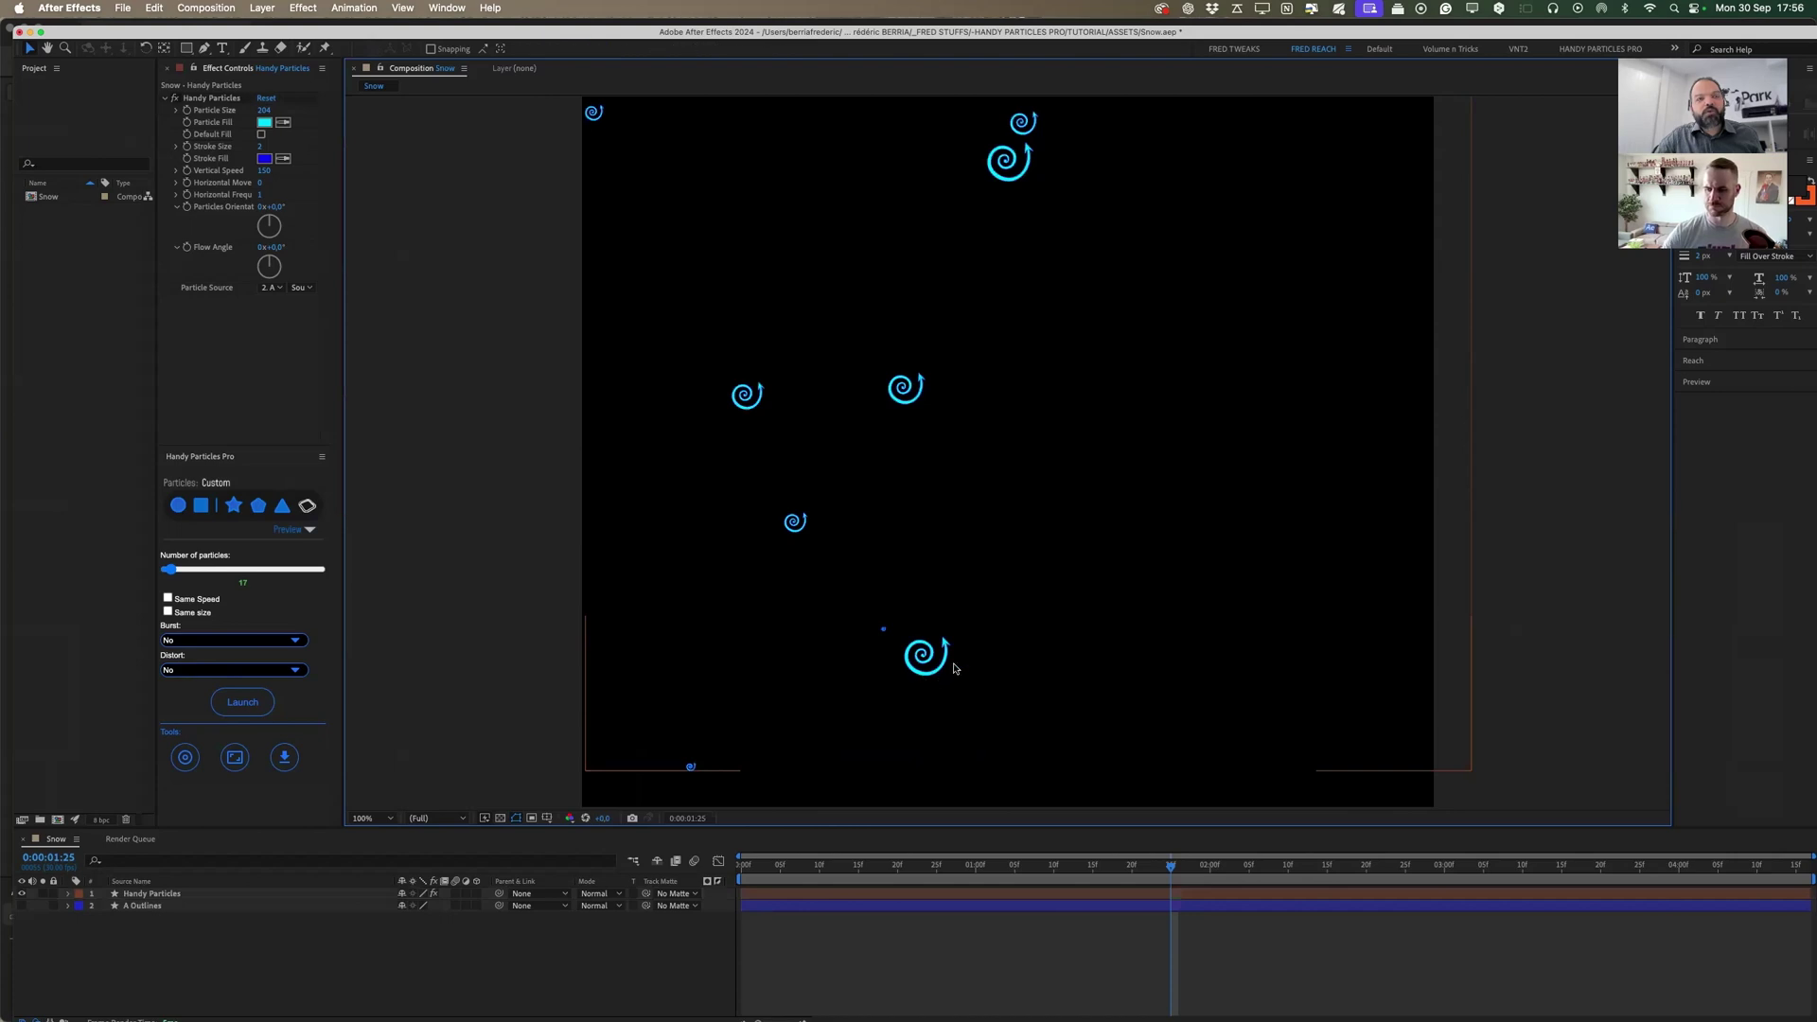
Set the Particle Fill to green 17C000 and view the spiral particles at 0:00:00:15.
{"action": "left_click", "coordinate": [265, 124]}
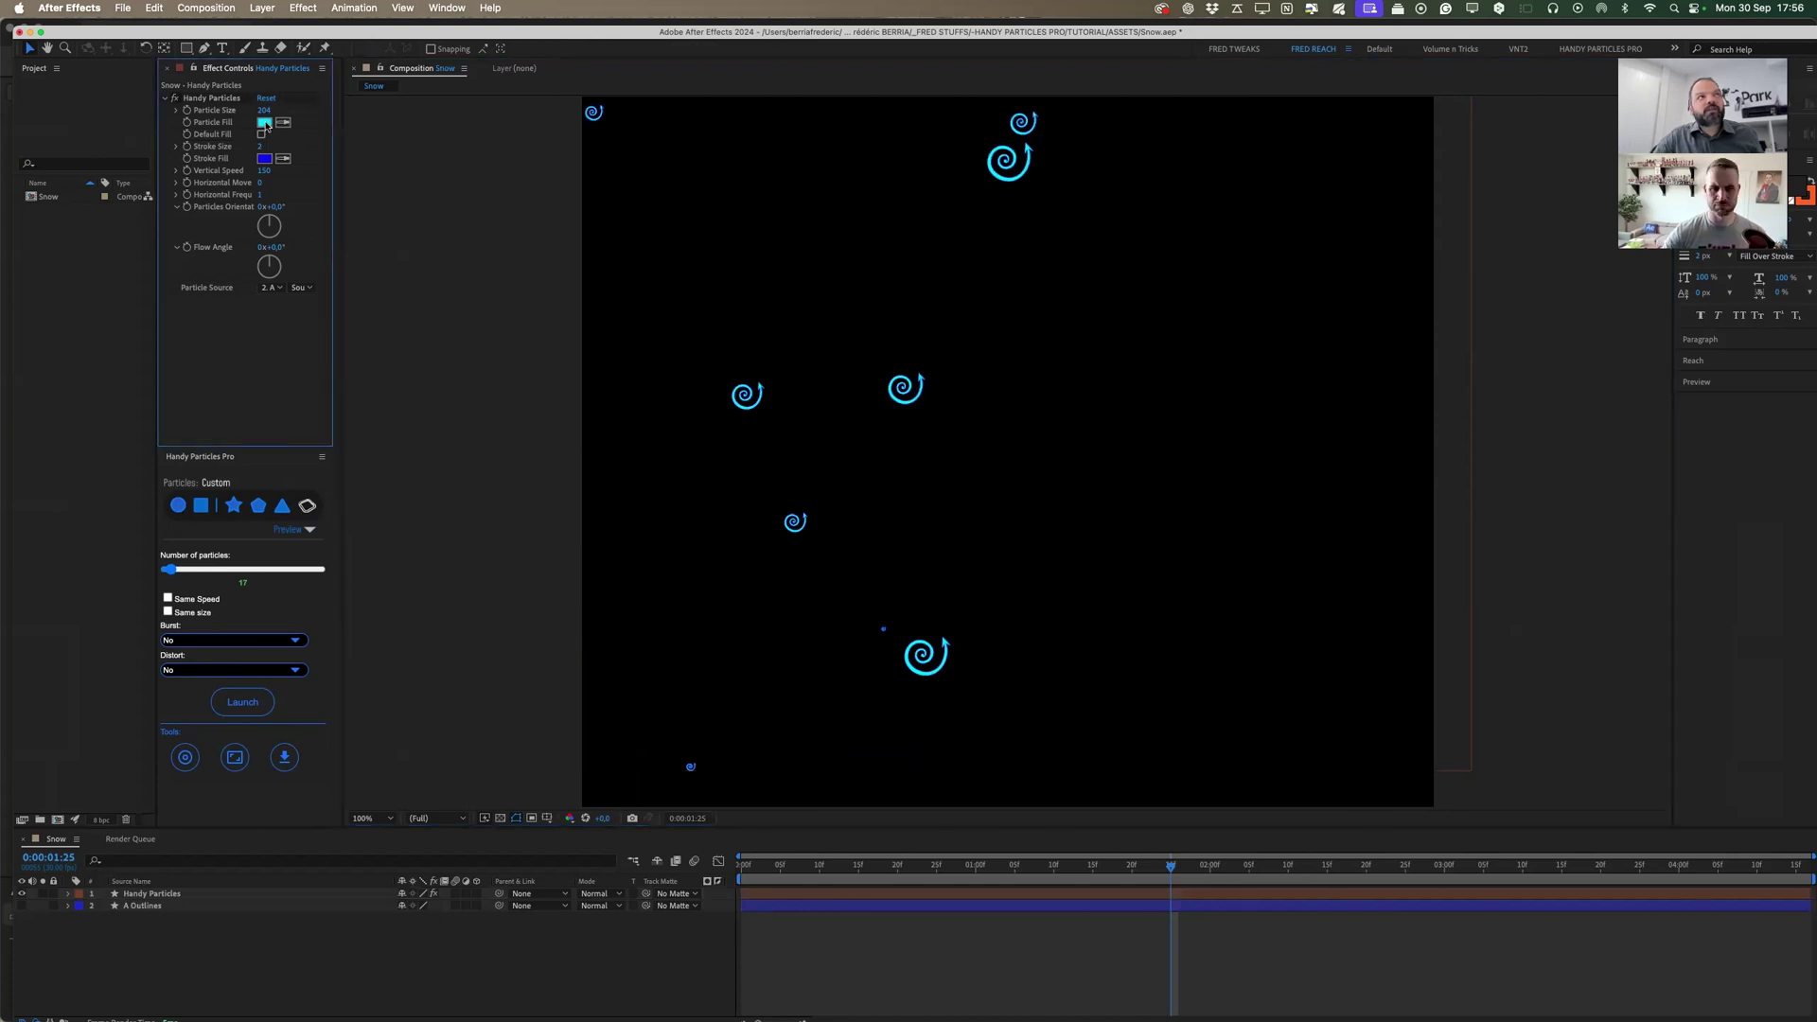
{"action": "type", "text": "17C000"}
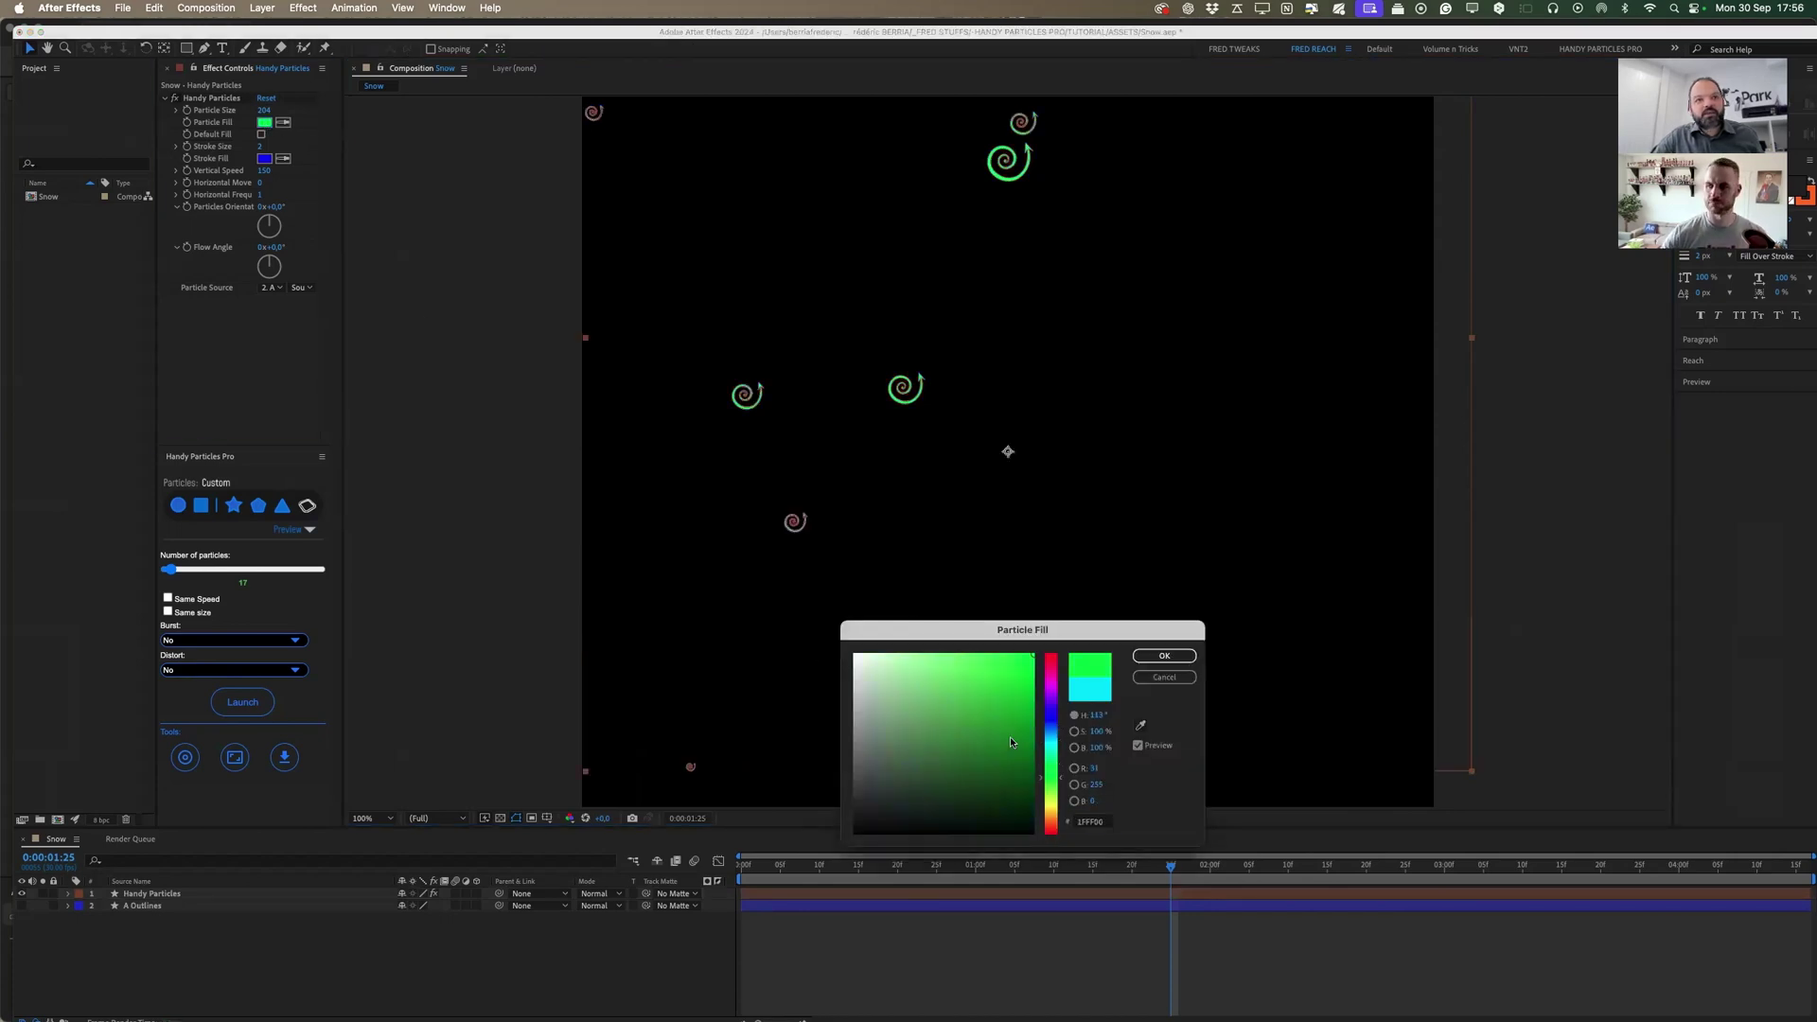
{"action": "left_click", "coordinate": [1164, 656]}
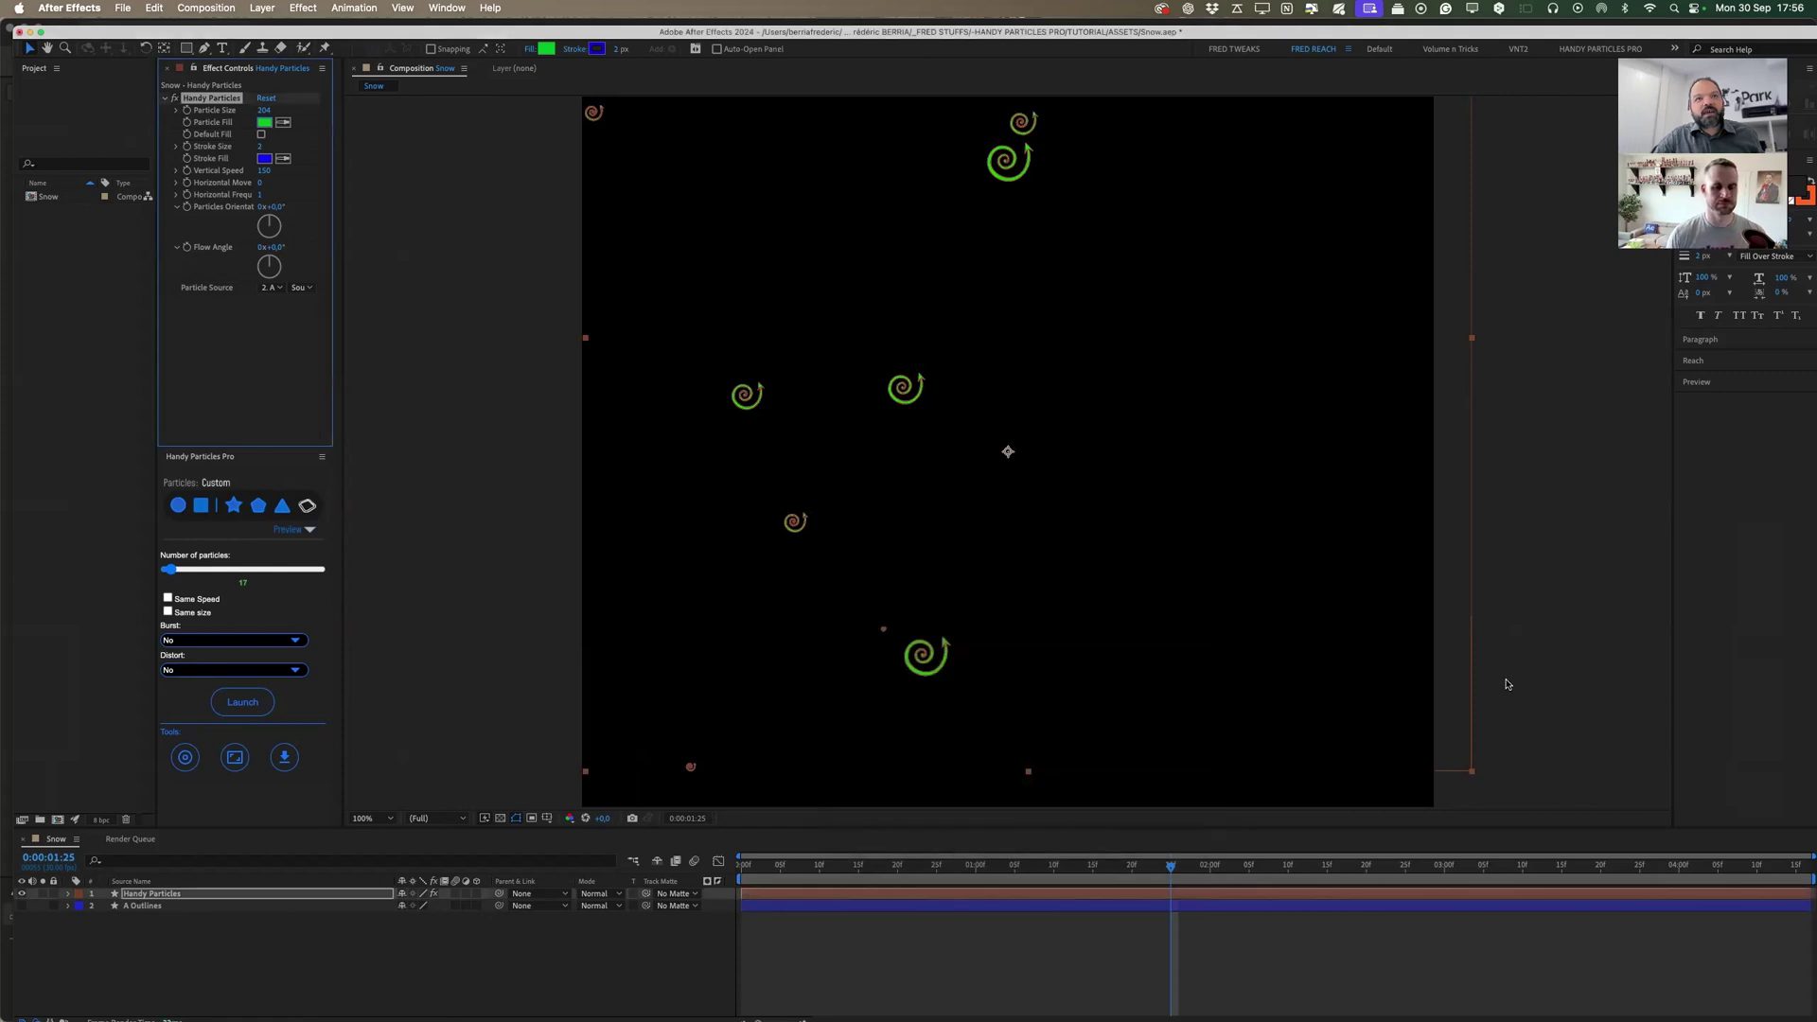
{"action": "left_click", "coordinate": [1129, 809]}
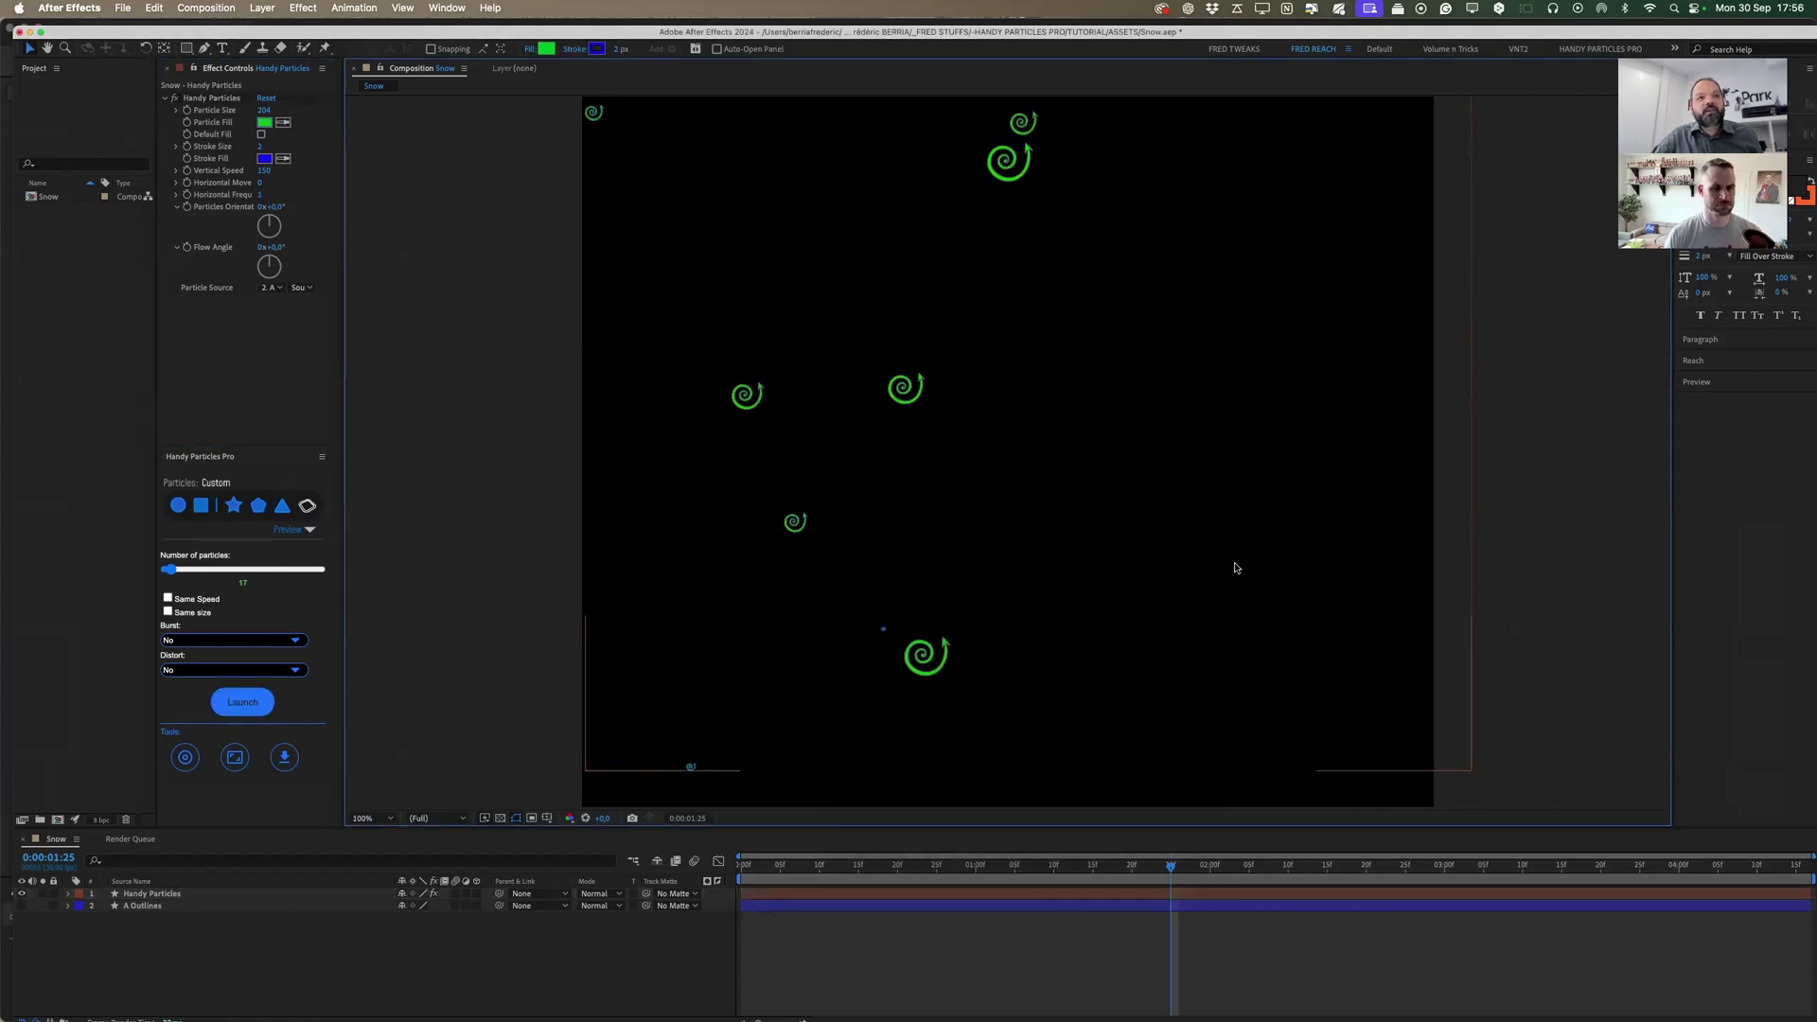
{"action": "left_click", "coordinate": [858, 865]}
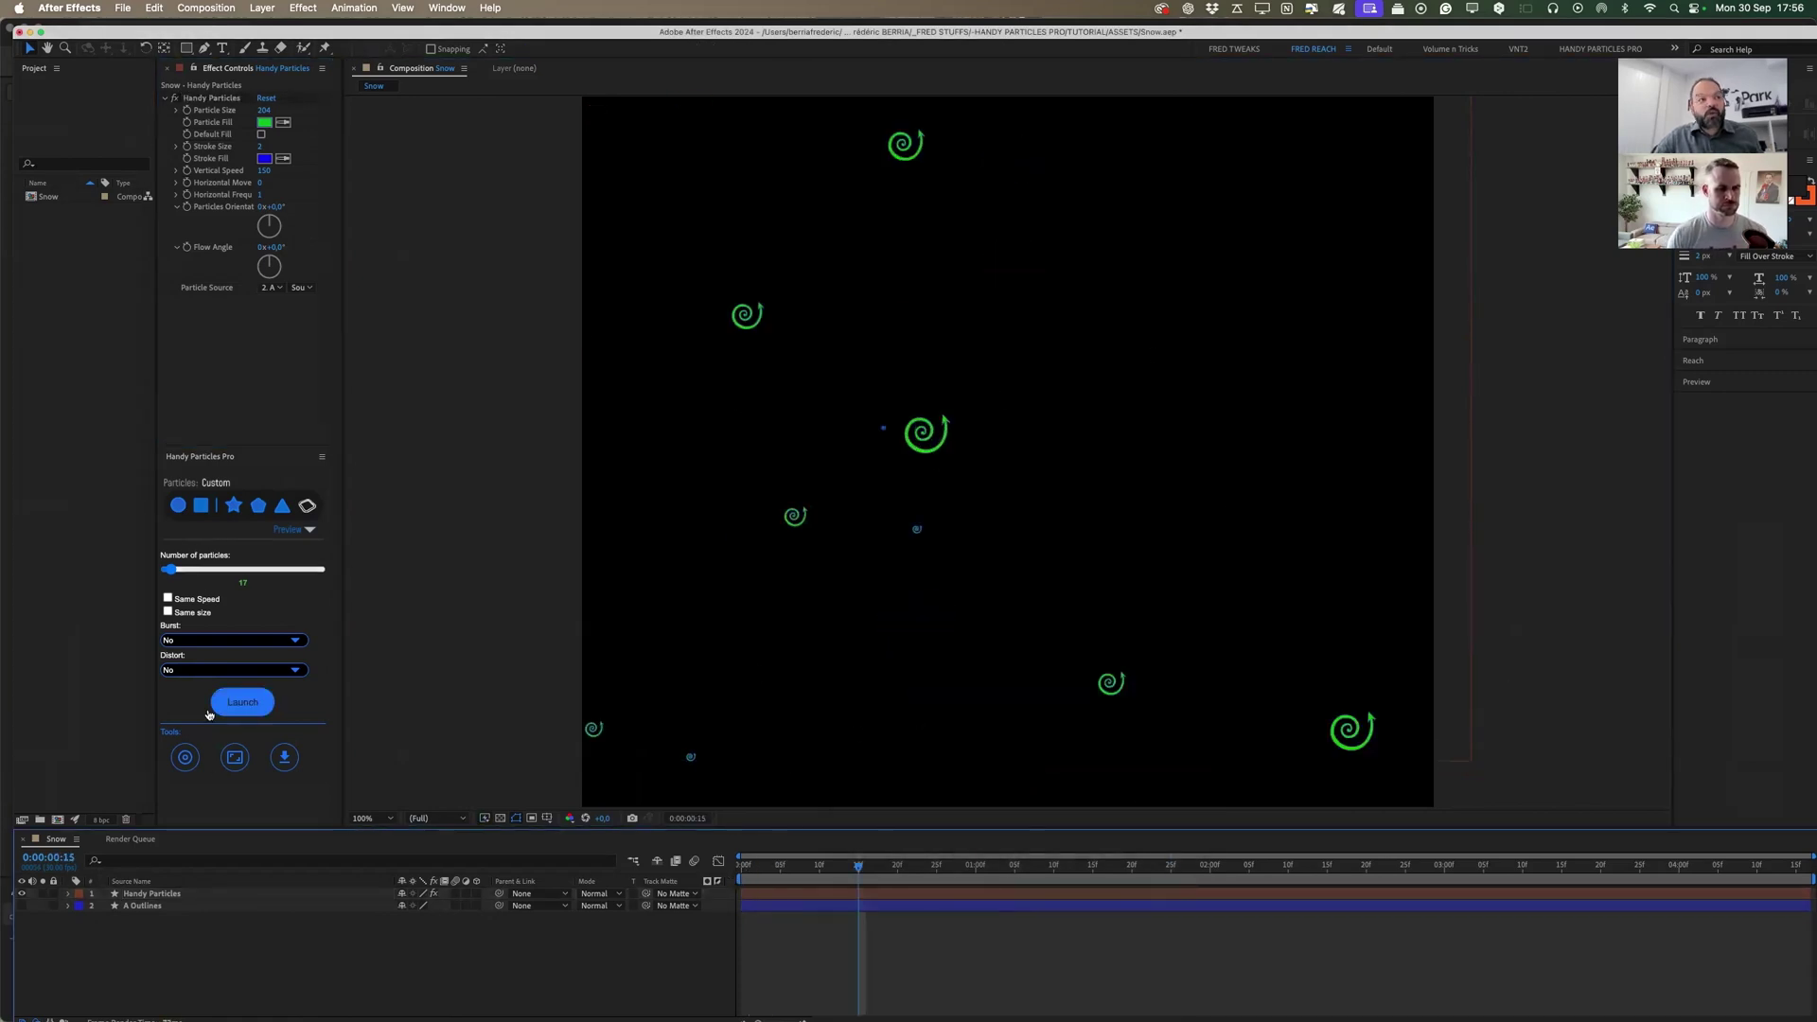
Delete the green particle layer and generate 17 Custom particles with Burst set to Explode.
{"action": "left_click", "coordinate": [243, 893]}
{"action": "key", "text": "Delete"}
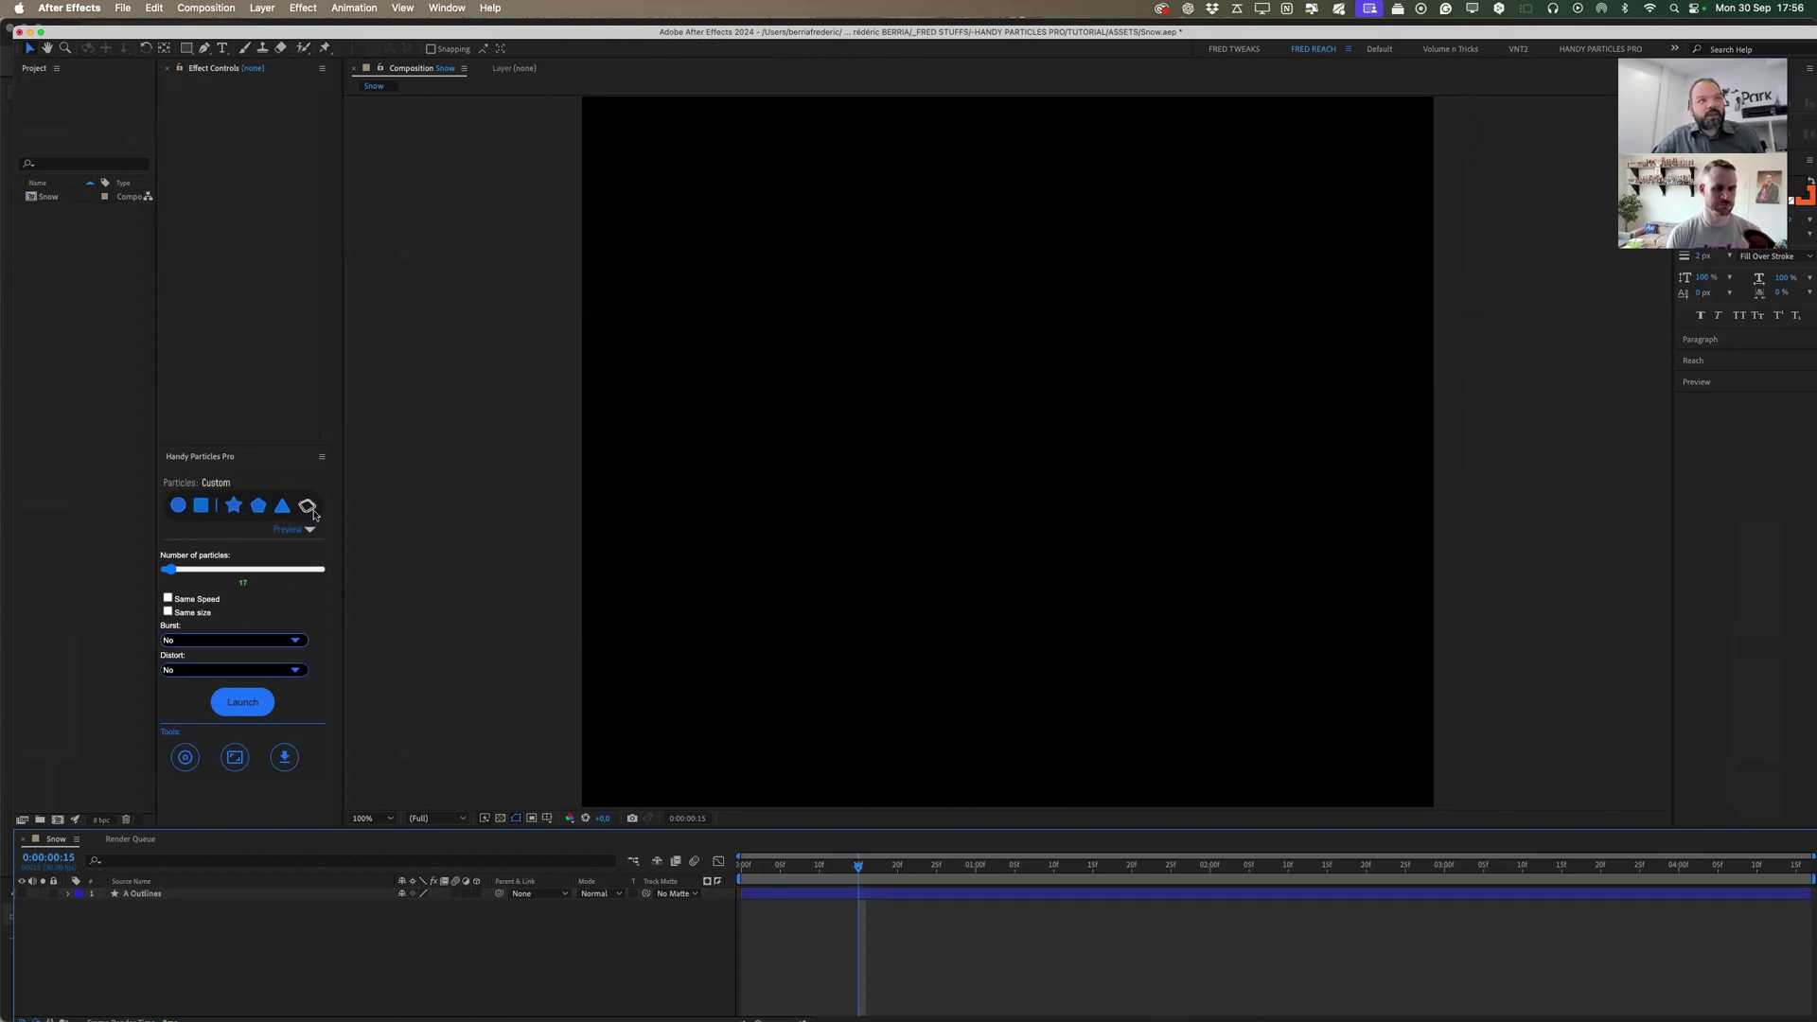
{"action": "left_click", "coordinate": [233, 643]}
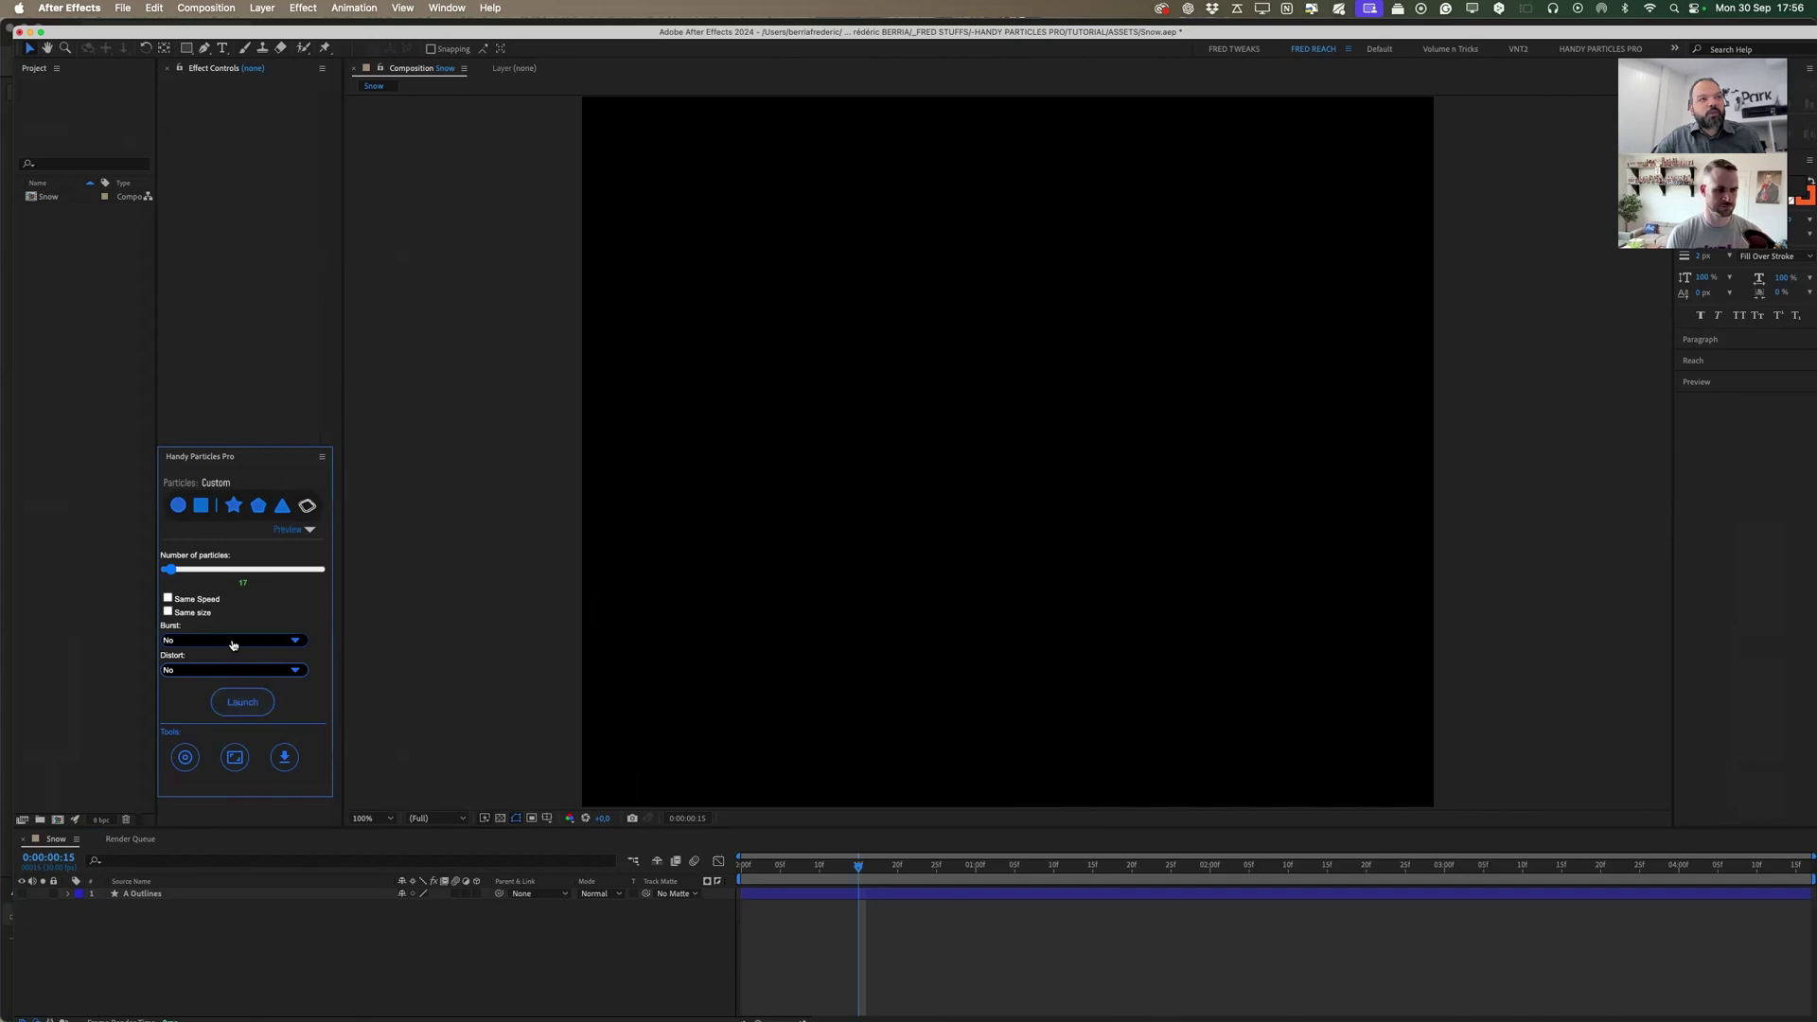
{"action": "left_click", "coordinate": [232, 643]}
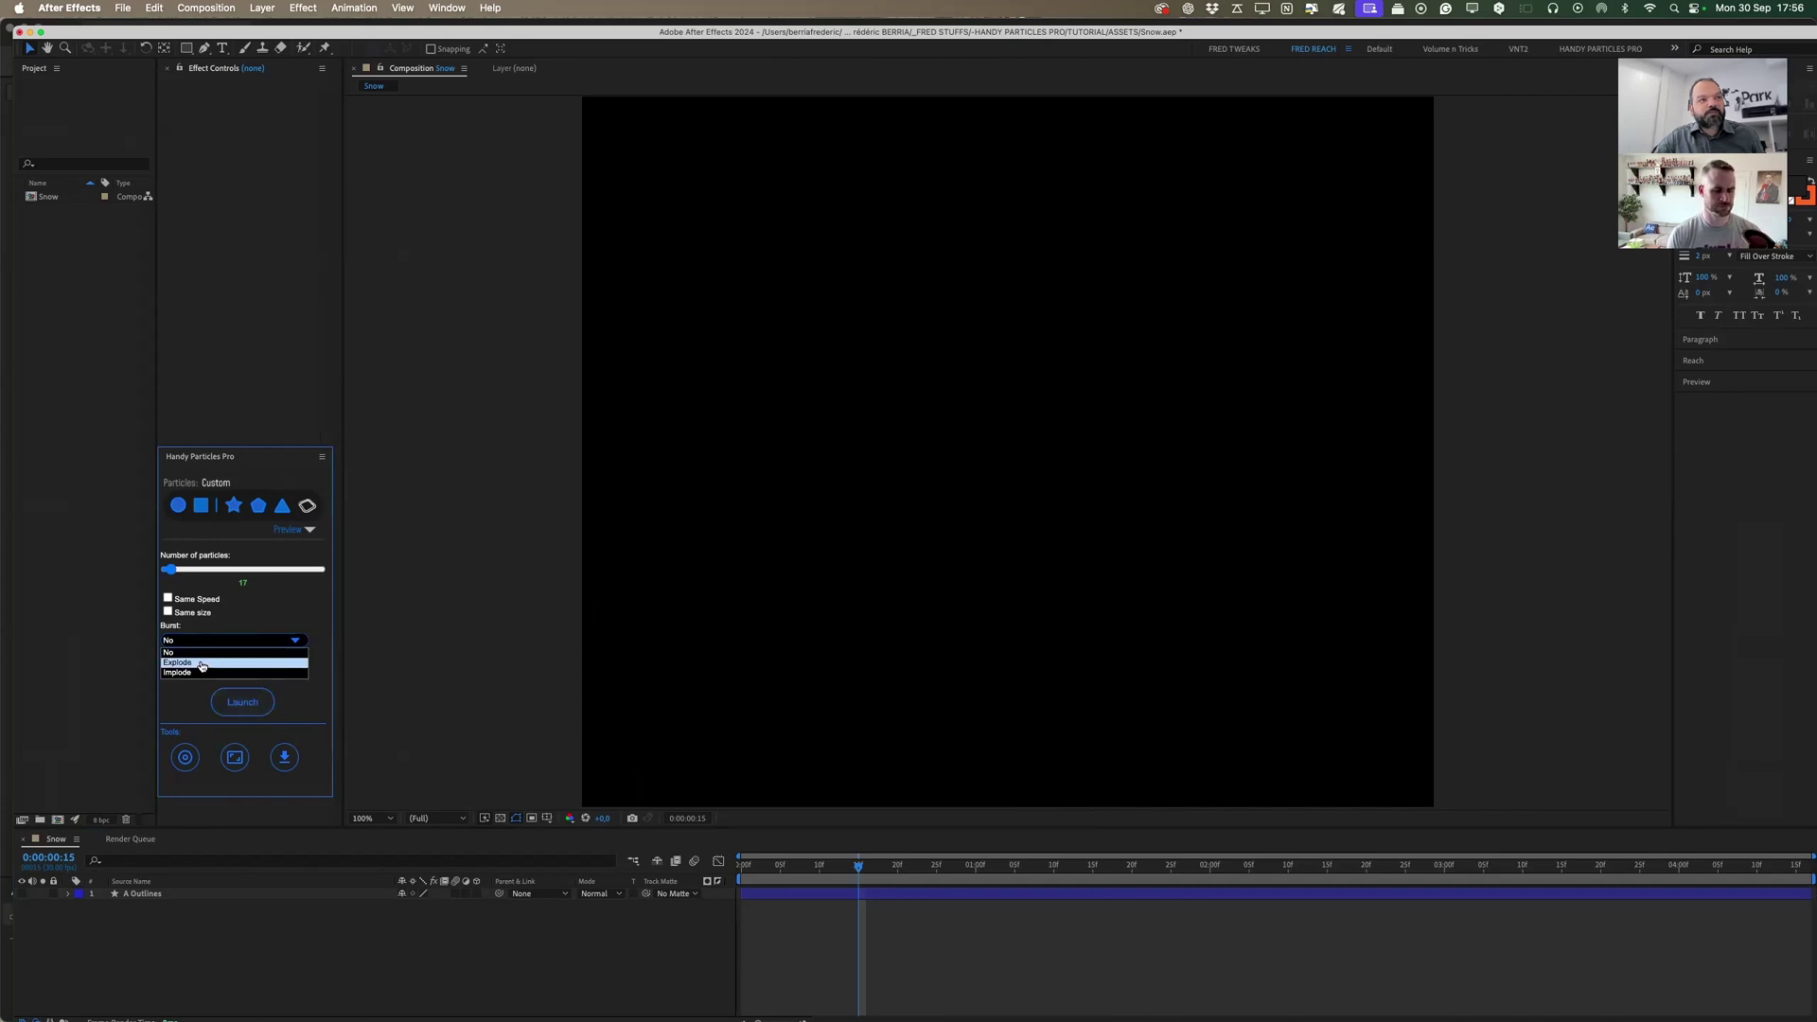
{"action": "left_click", "coordinate": [201, 665]}
{"action": "left_click", "coordinate": [241, 702]}
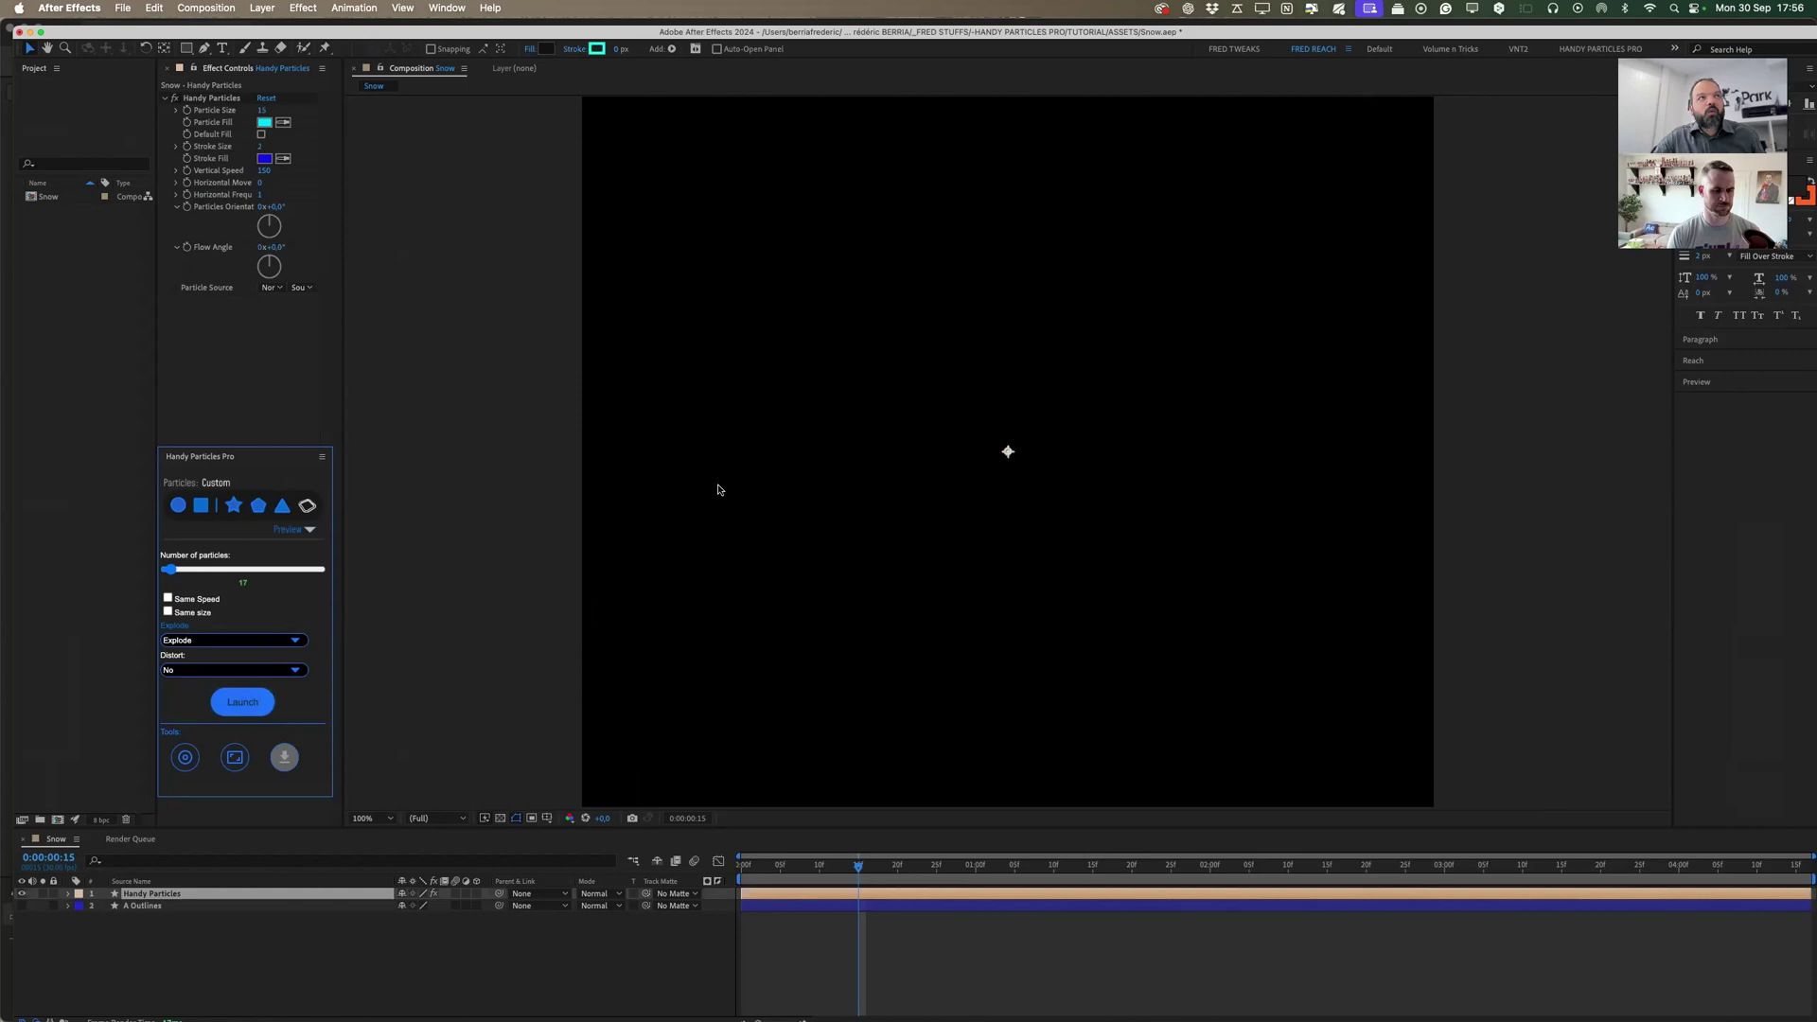
Set the exploding particles' Particle Source to A Outlines and preview the animation from the first frame.
{"action": "left_click", "coordinate": [271, 287]}
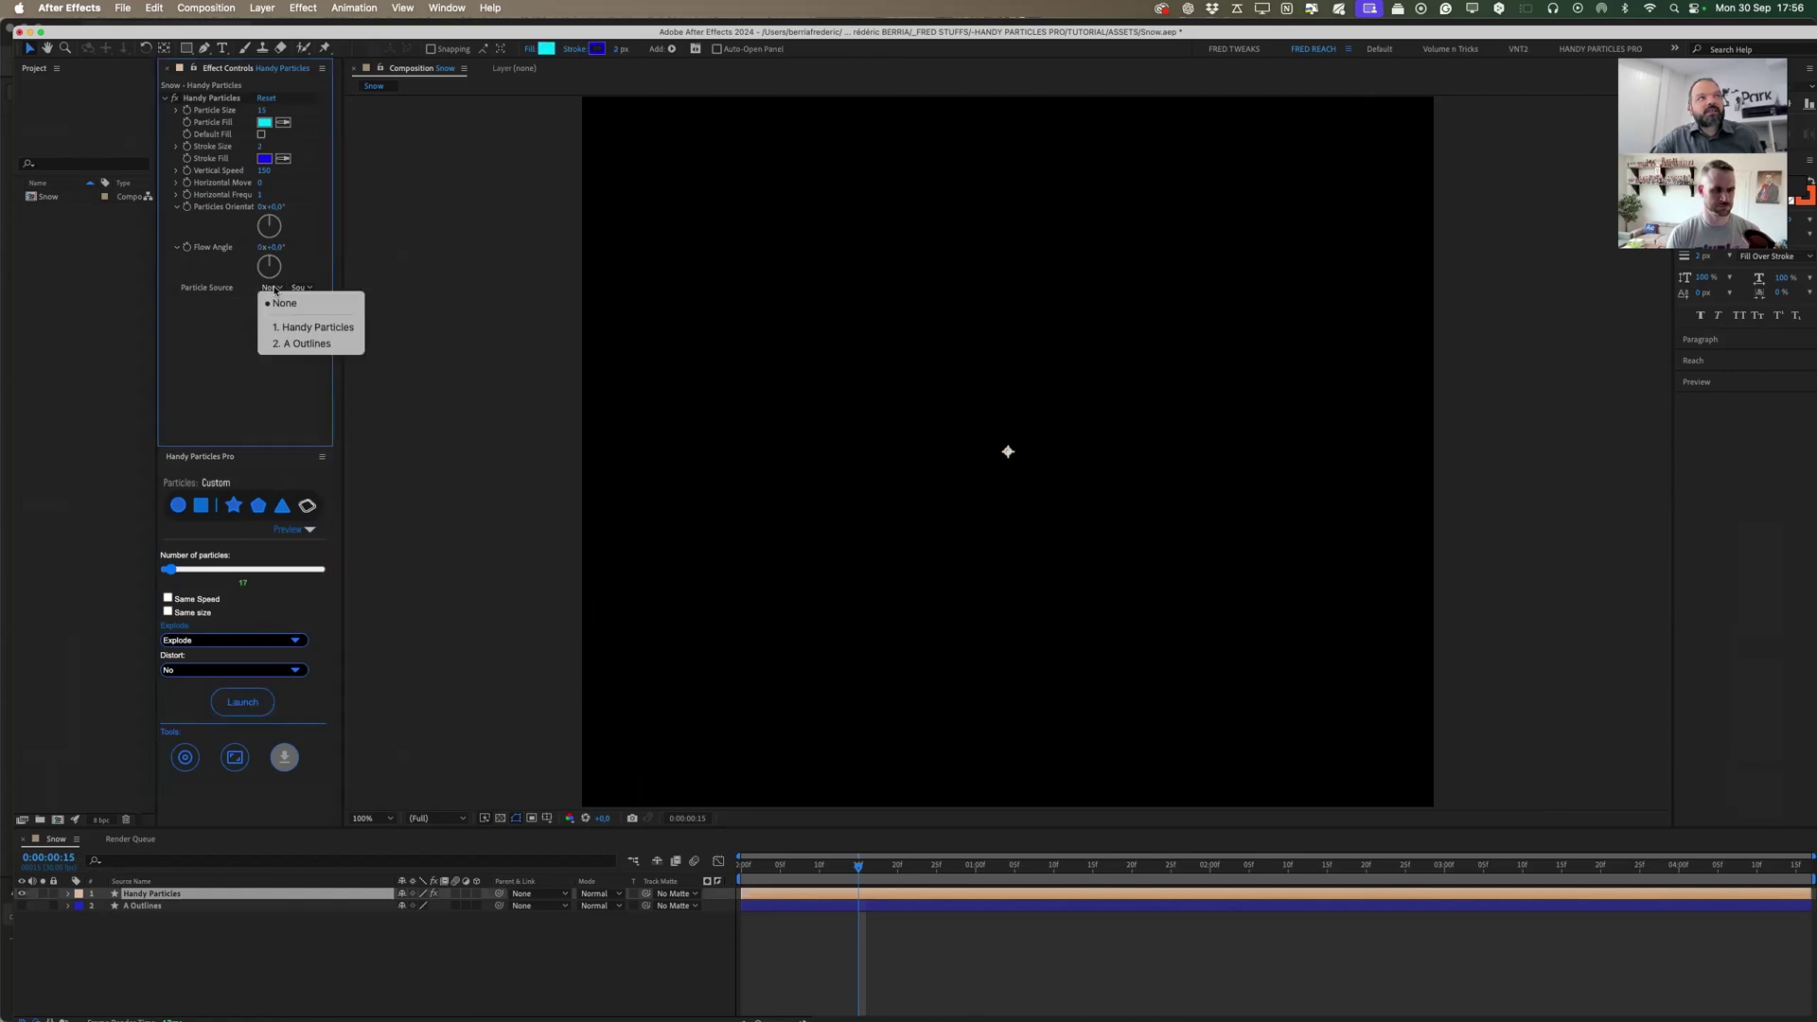
{"action": "left_click", "coordinate": [311, 345]}
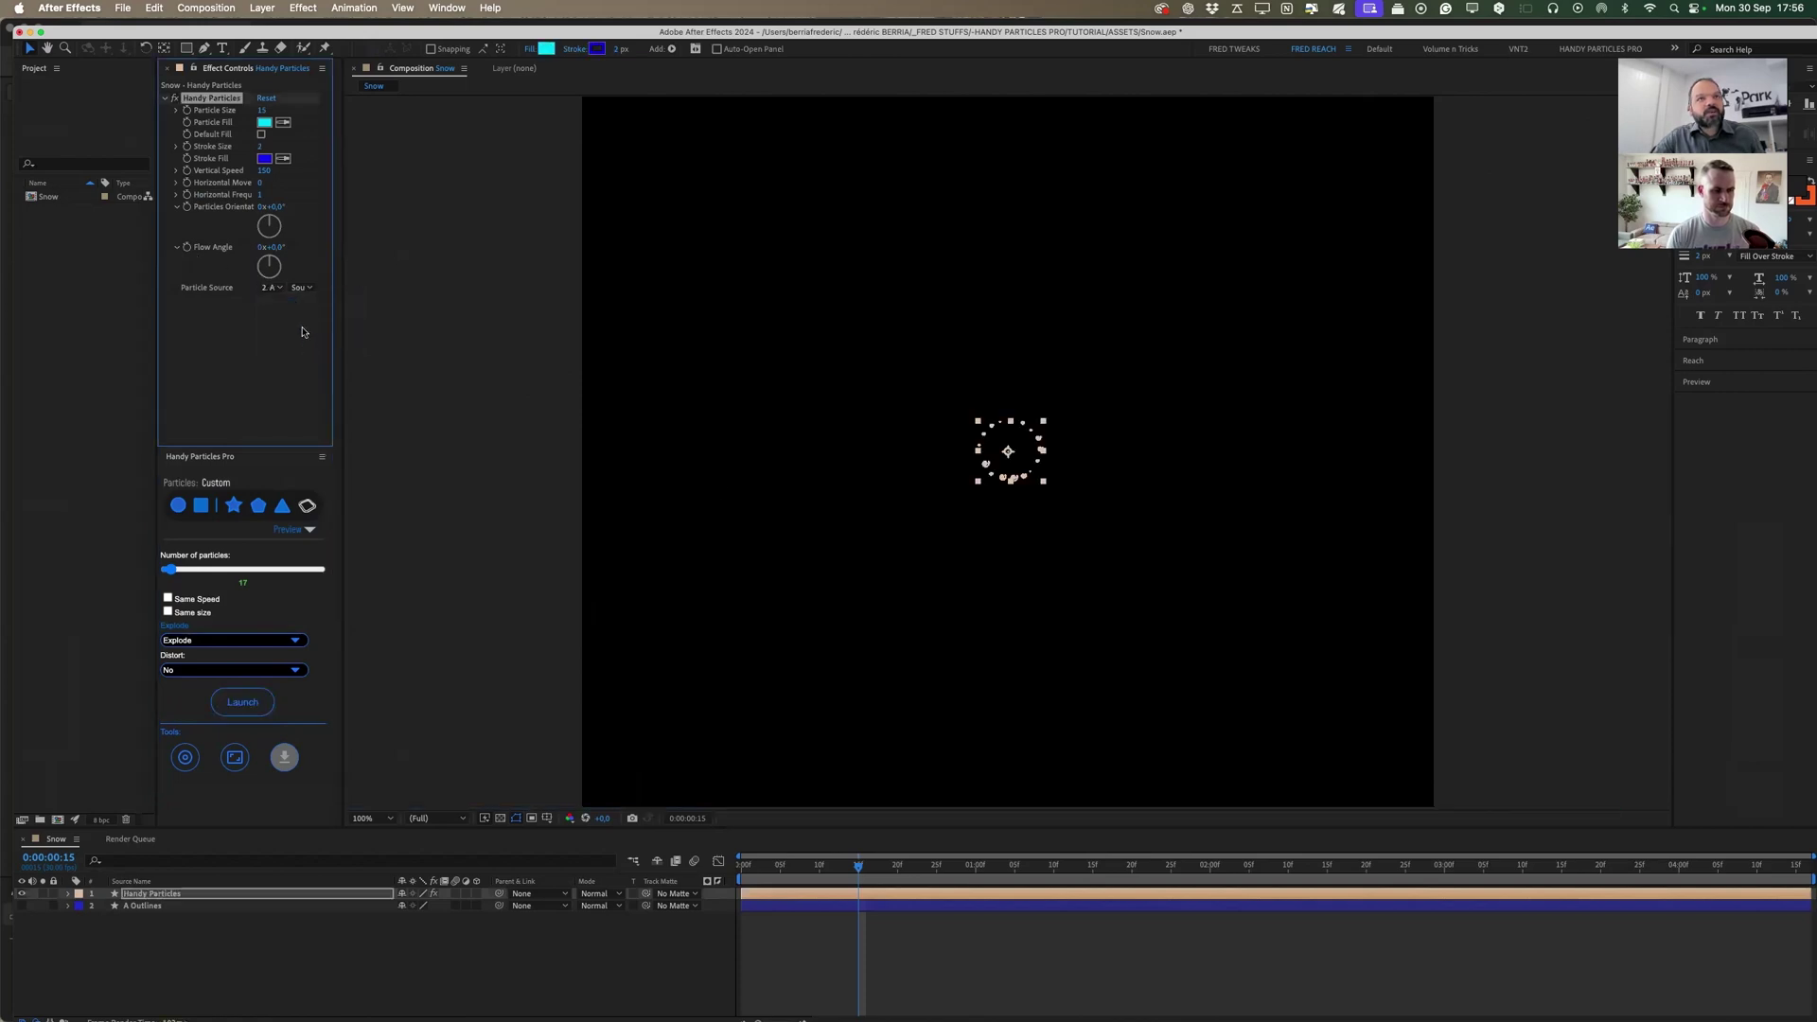
{"action": "key", "text": "Home"}
{"action": "left_click", "coordinate": [811, 944]}
{"action": "key", "text": "space"}
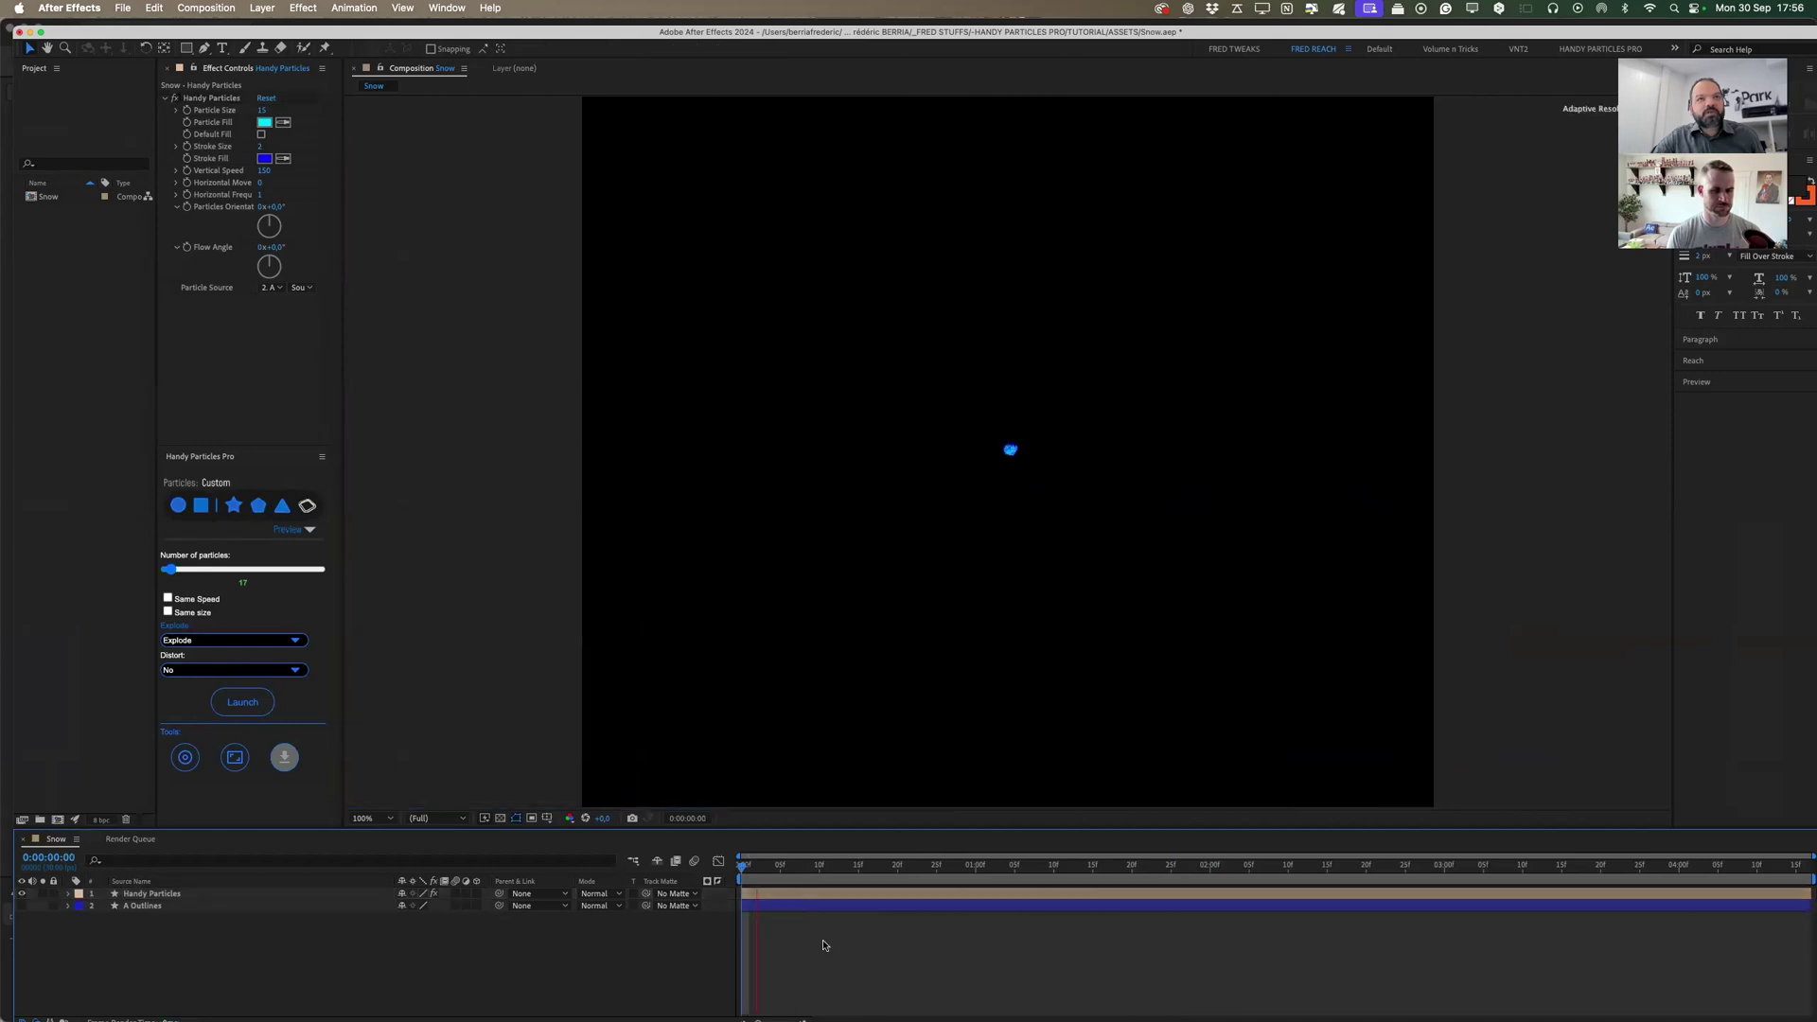
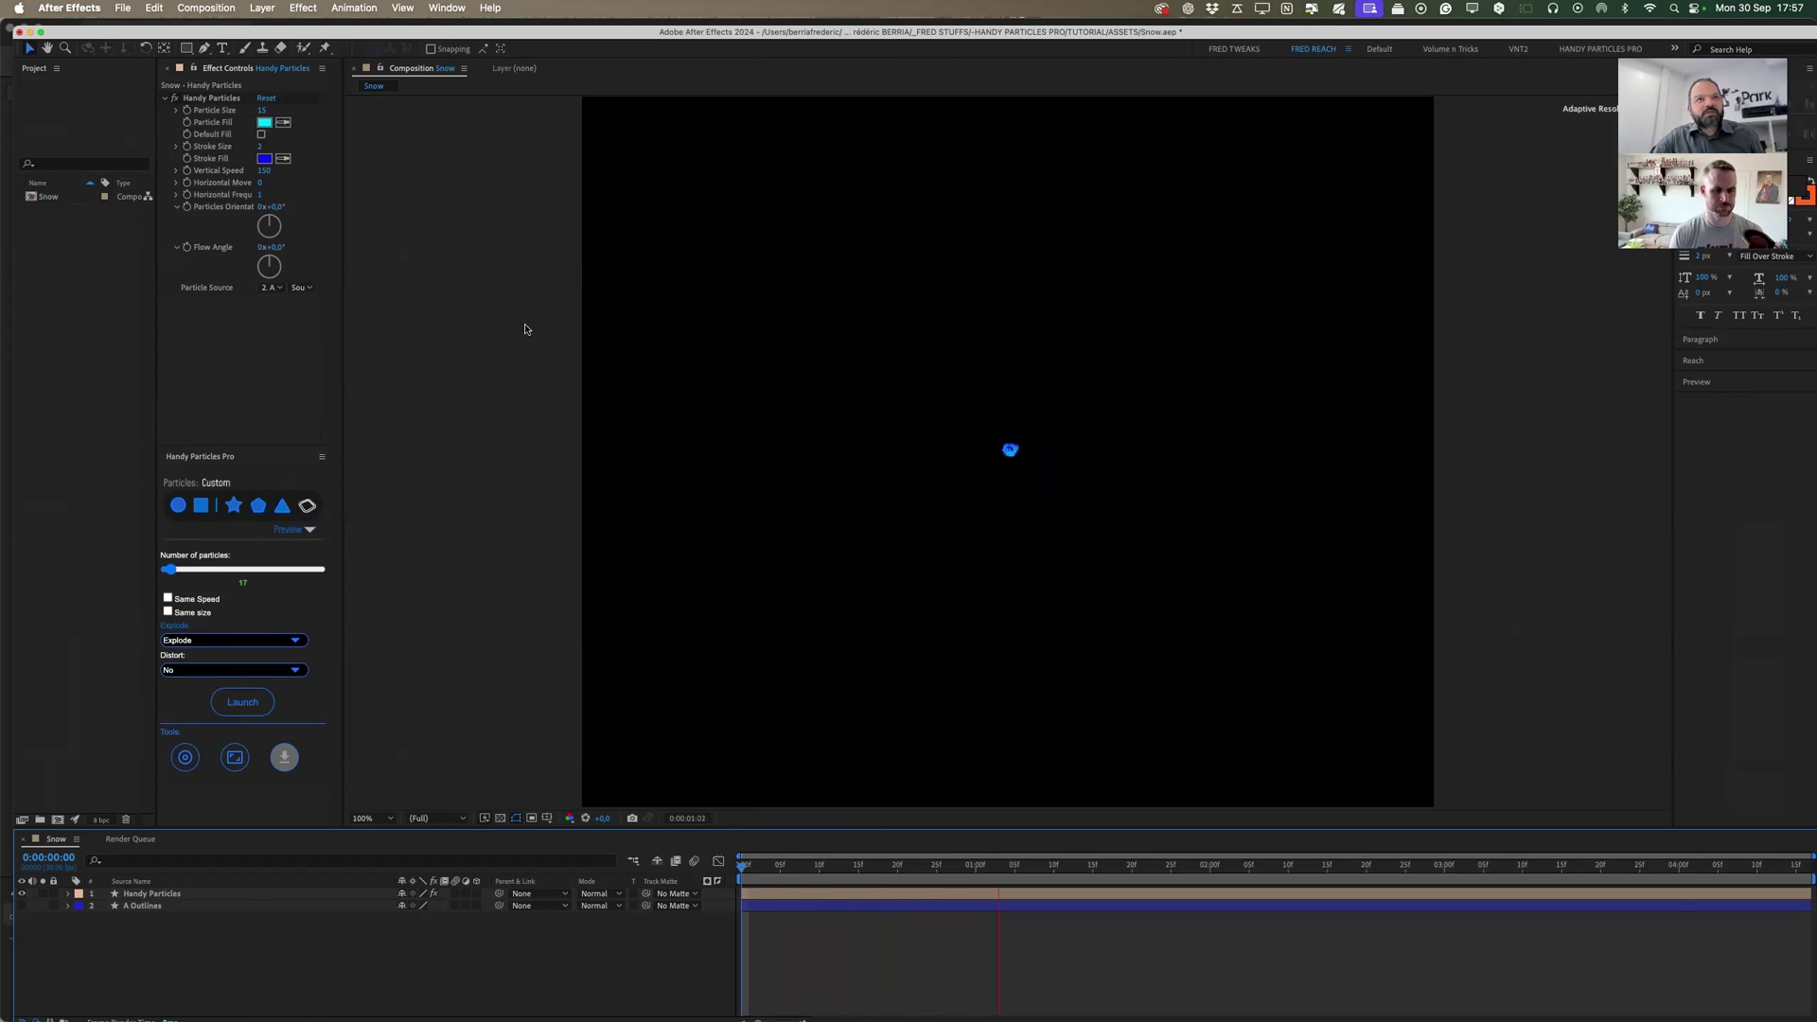
Enlarge the exploding particles' Particle Size and view them at 0:00:02:11.
{"action": "left_click", "coordinate": [263, 110]}
{"action": "left_click_drag", "start_coordinate": [1090, 864], "coordinate": [1295, 864]}
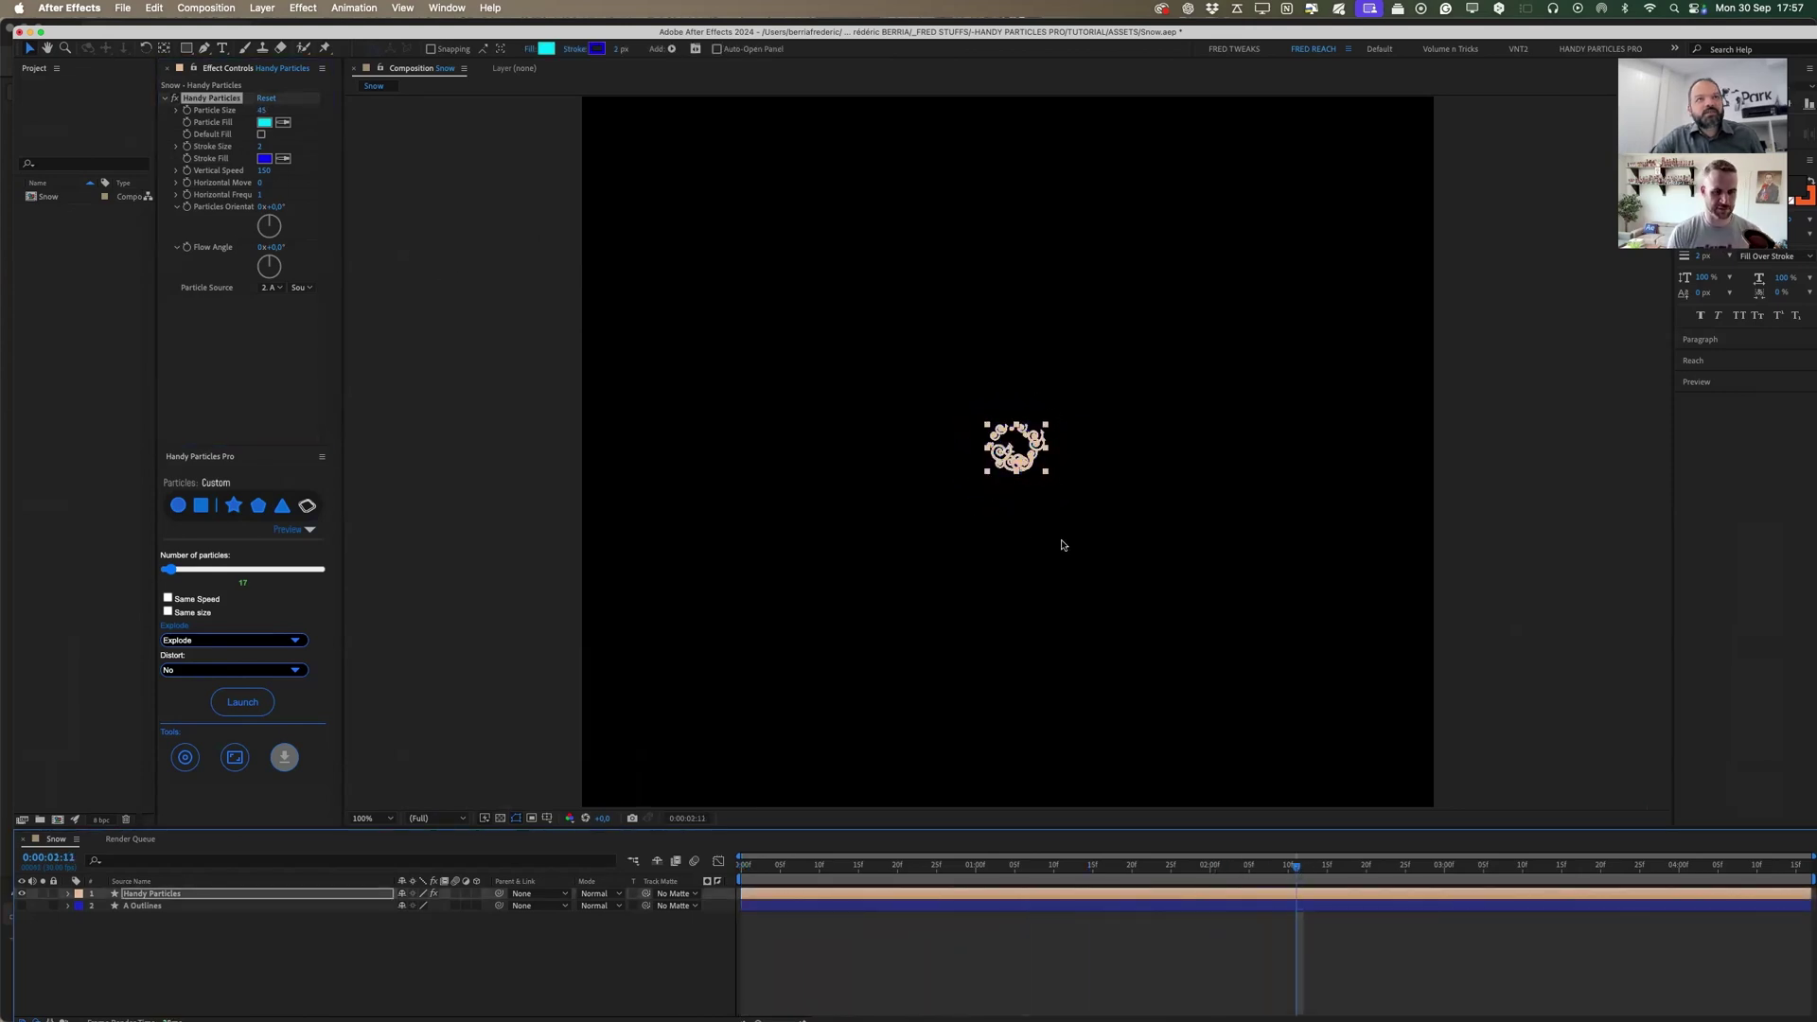
{"action": "left_click", "coordinate": [1016, 475]}
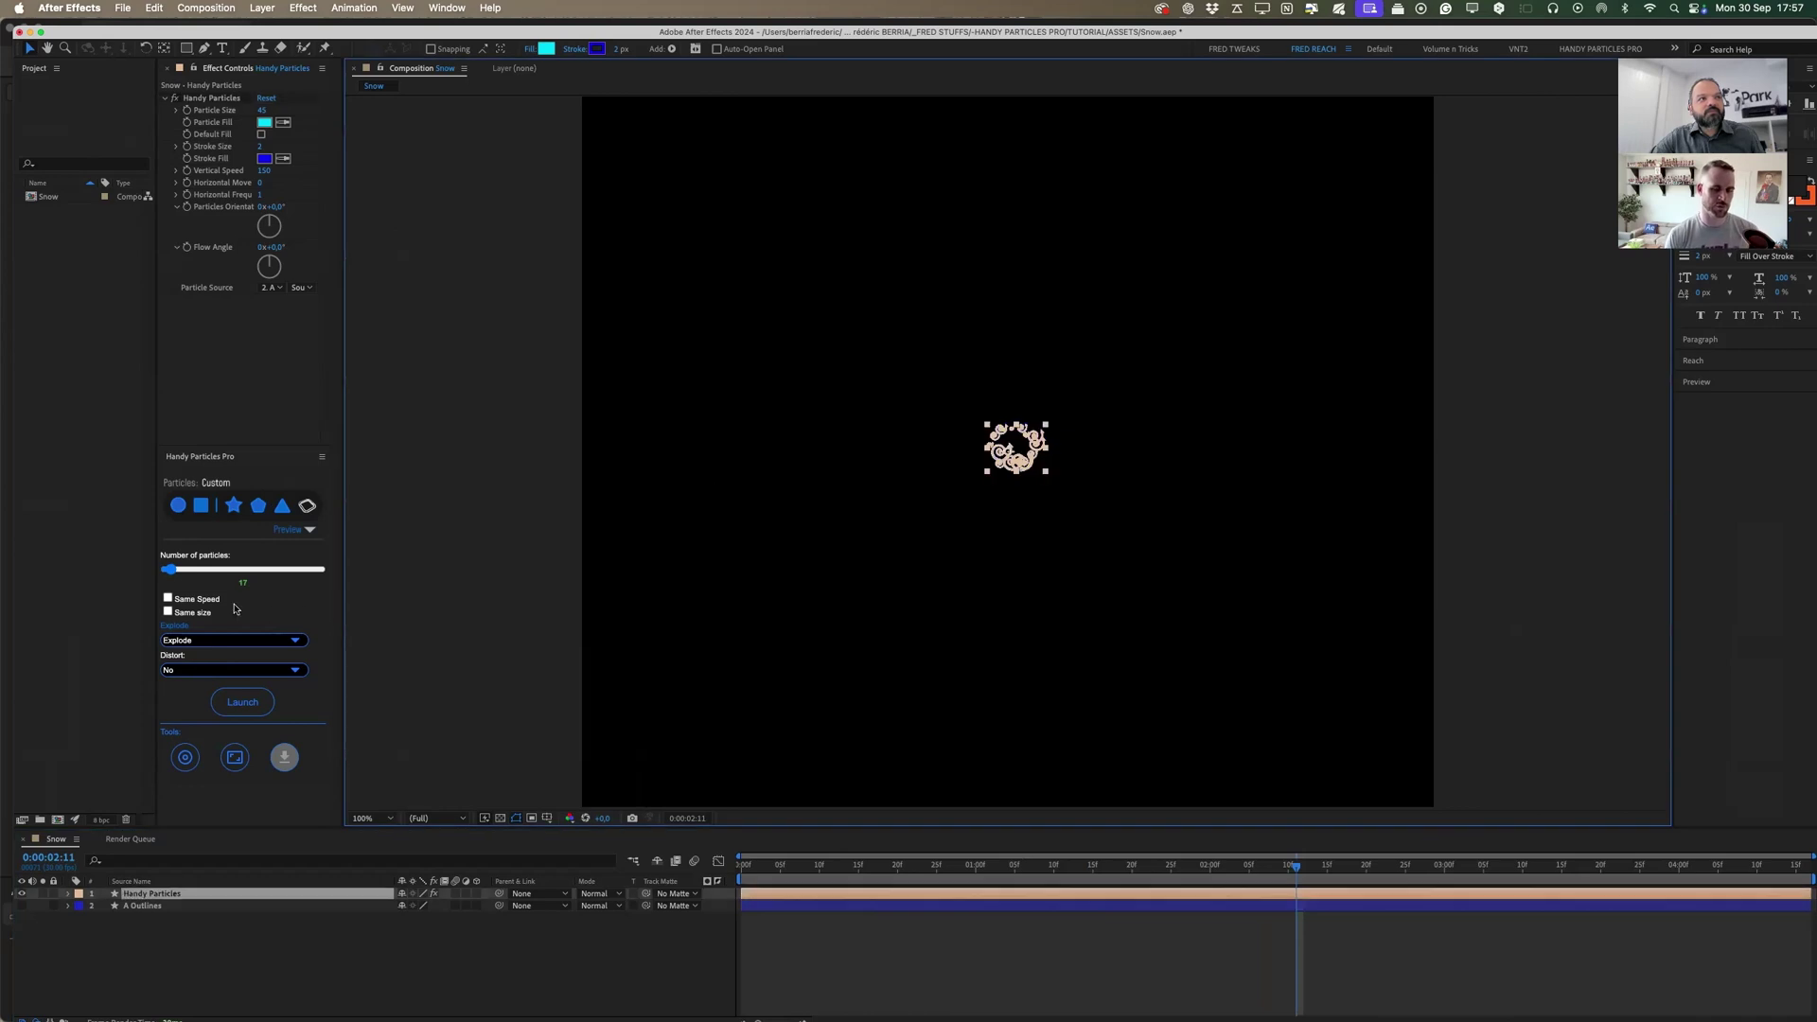
Delete the exploding particle layer and switch the particle shape to Bar with Same Speed off.
{"action": "left_click", "coordinate": [168, 600]}
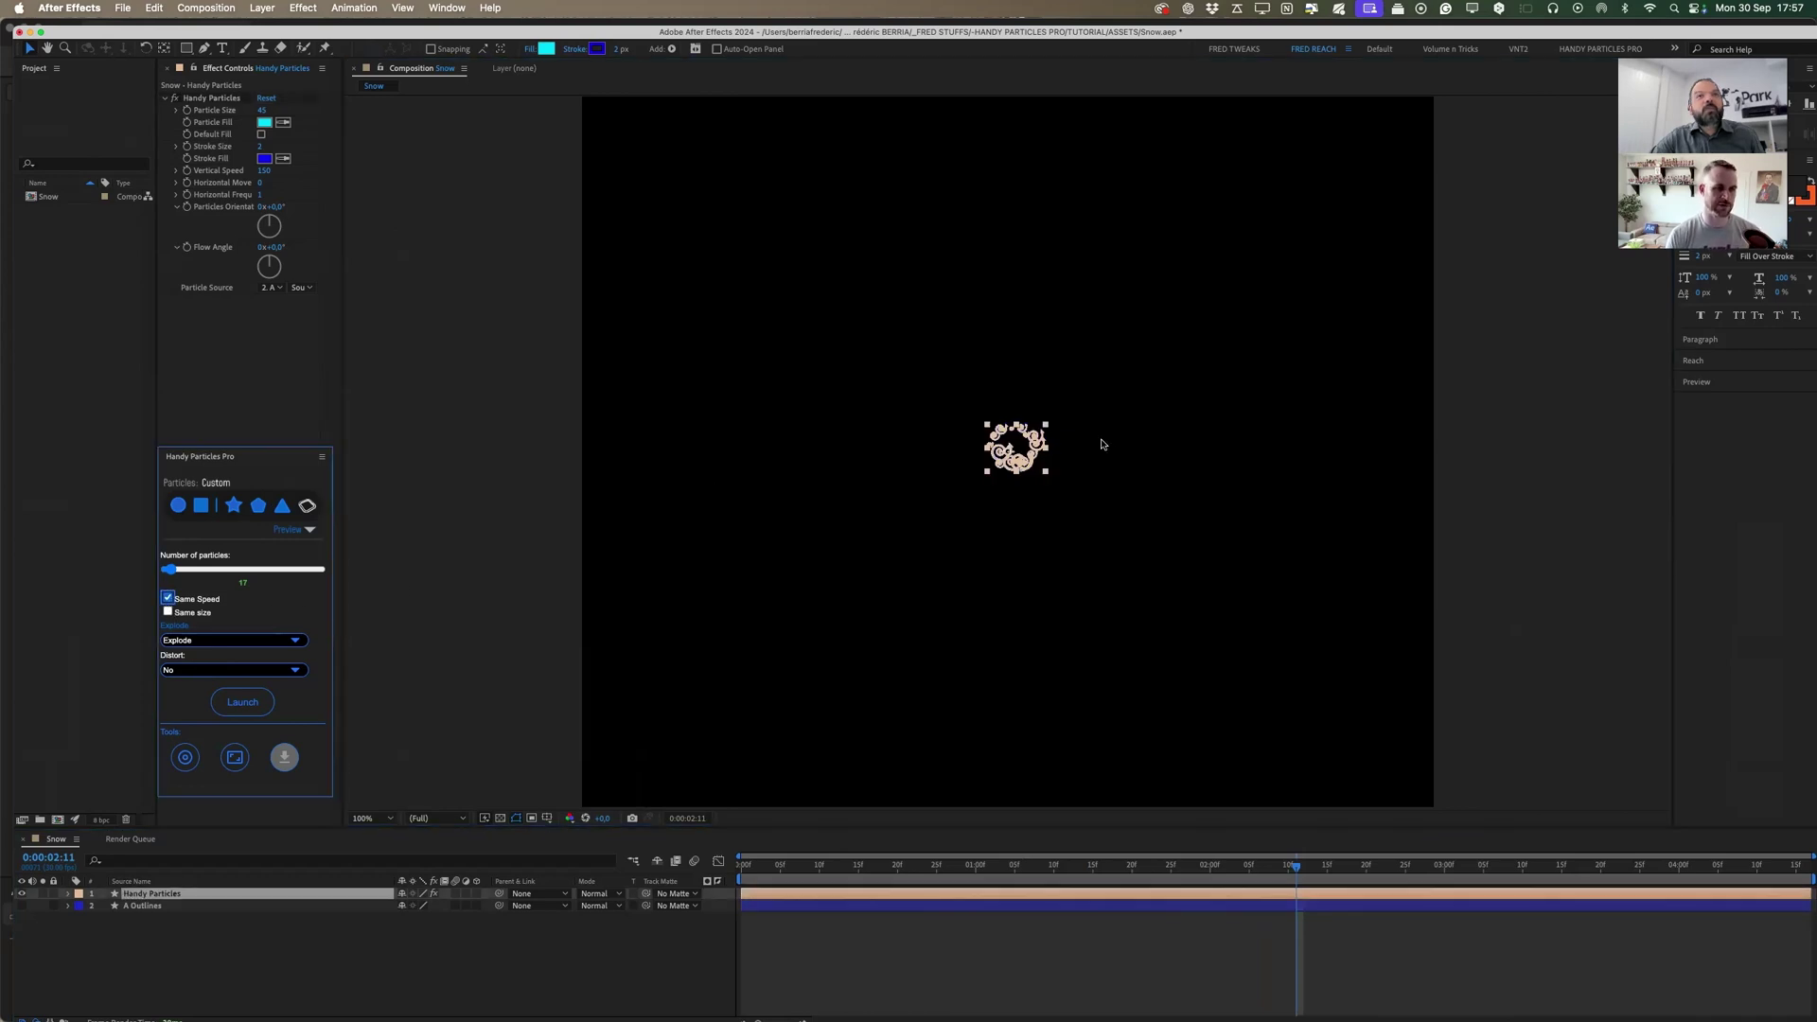
{"action": "key", "text": "Delete"}
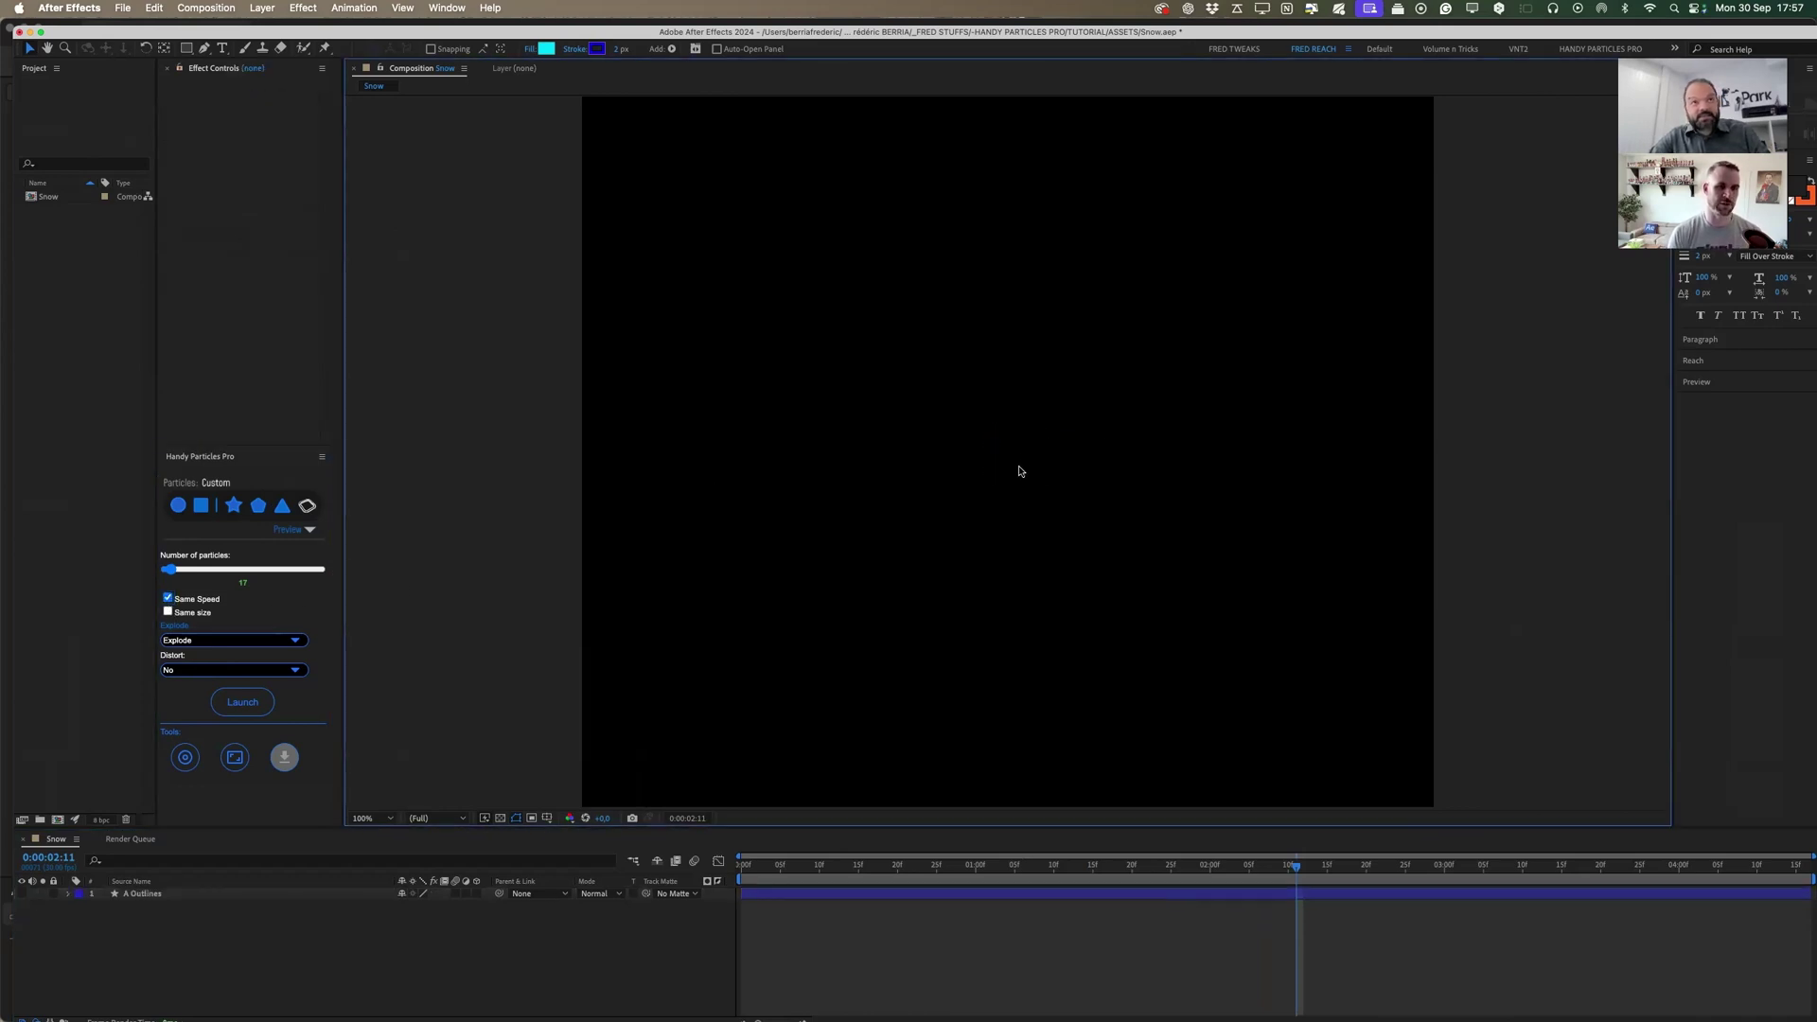
{"action": "left_click", "coordinate": [217, 511]}
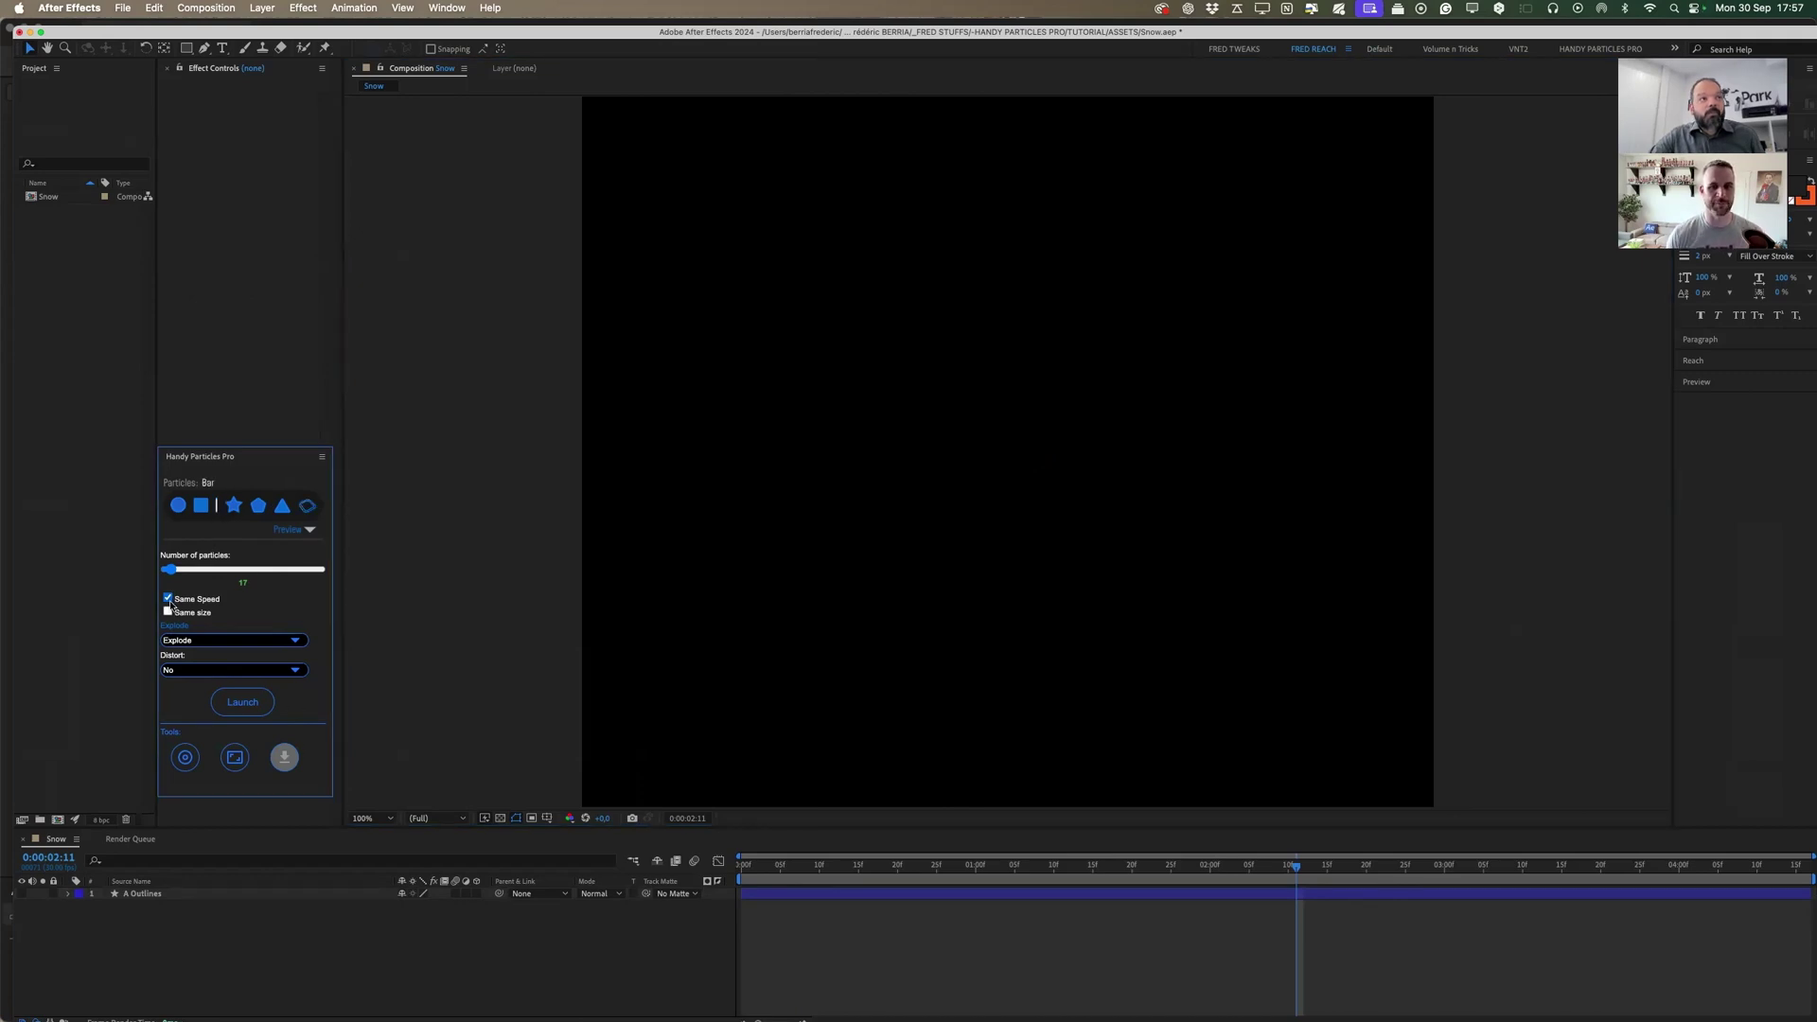
{"action": "left_click", "coordinate": [169, 600]}
{"action": "left_click", "coordinate": [245, 752]}
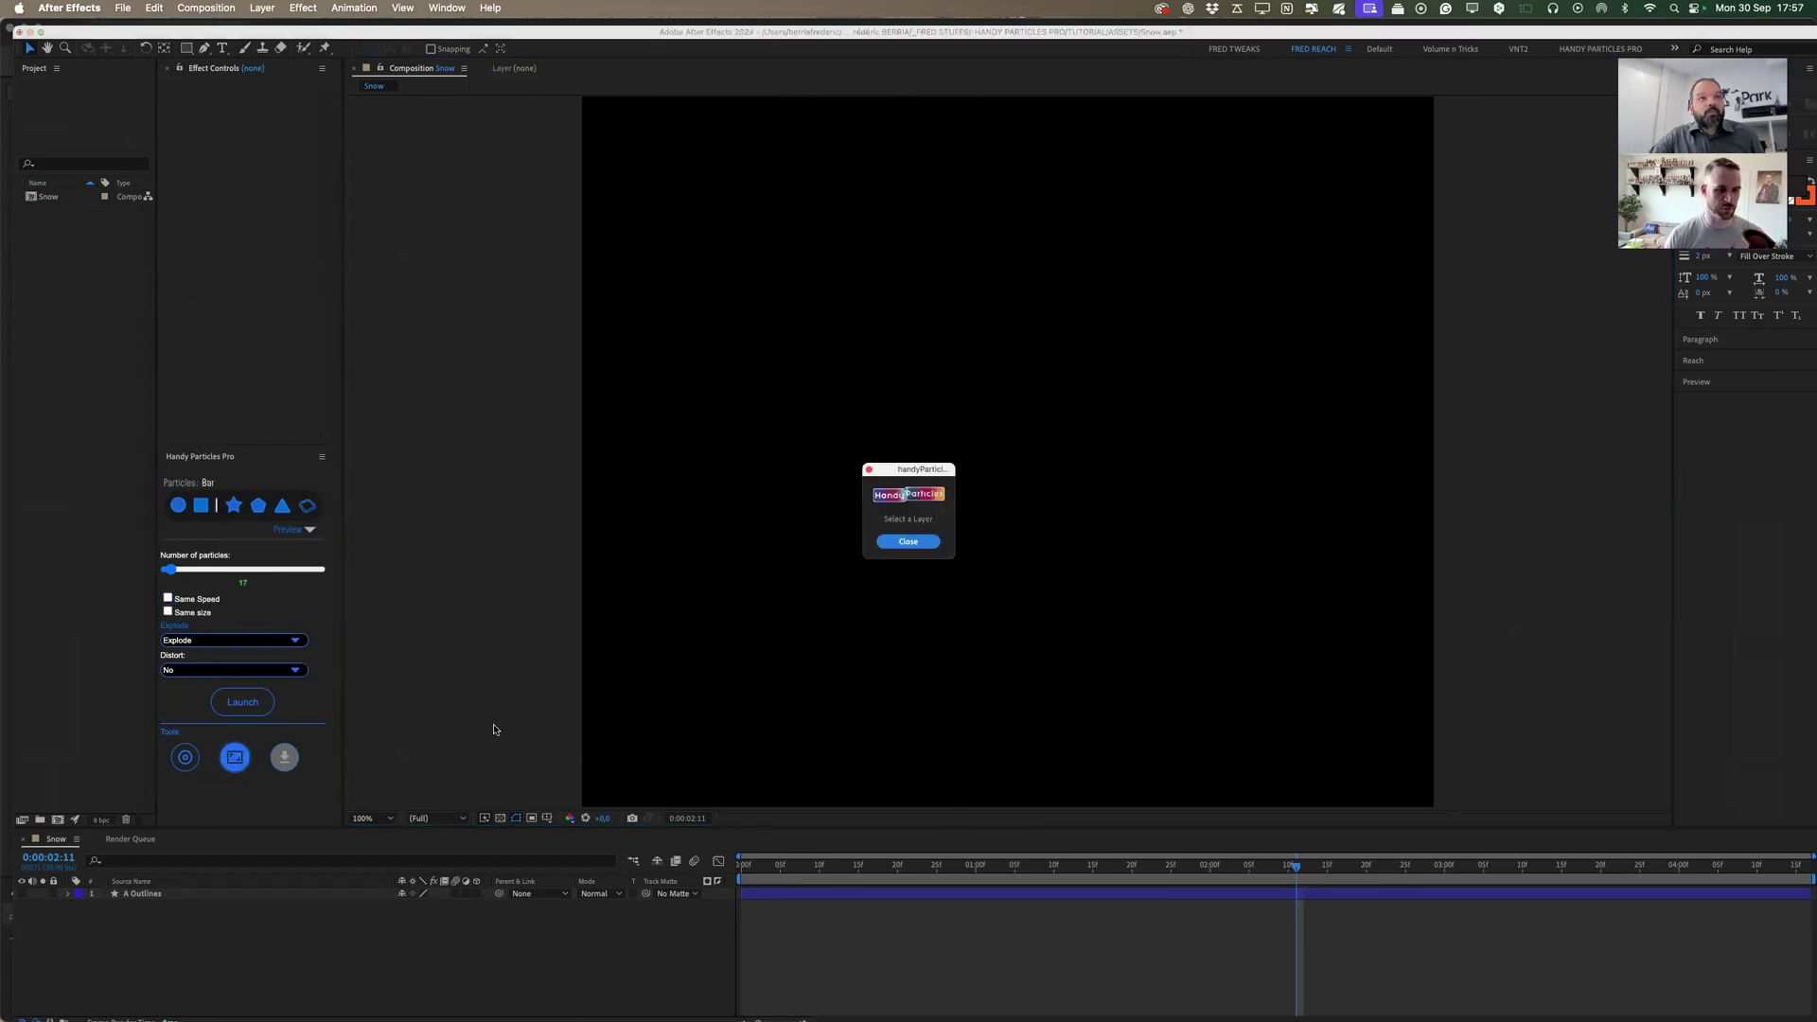
{"action": "left_click", "coordinate": [906, 549]}
Delete the A Outlines layer and generate 17 Bar particles with Burst set to No.
{"action": "left_click", "coordinate": [860, 893]}
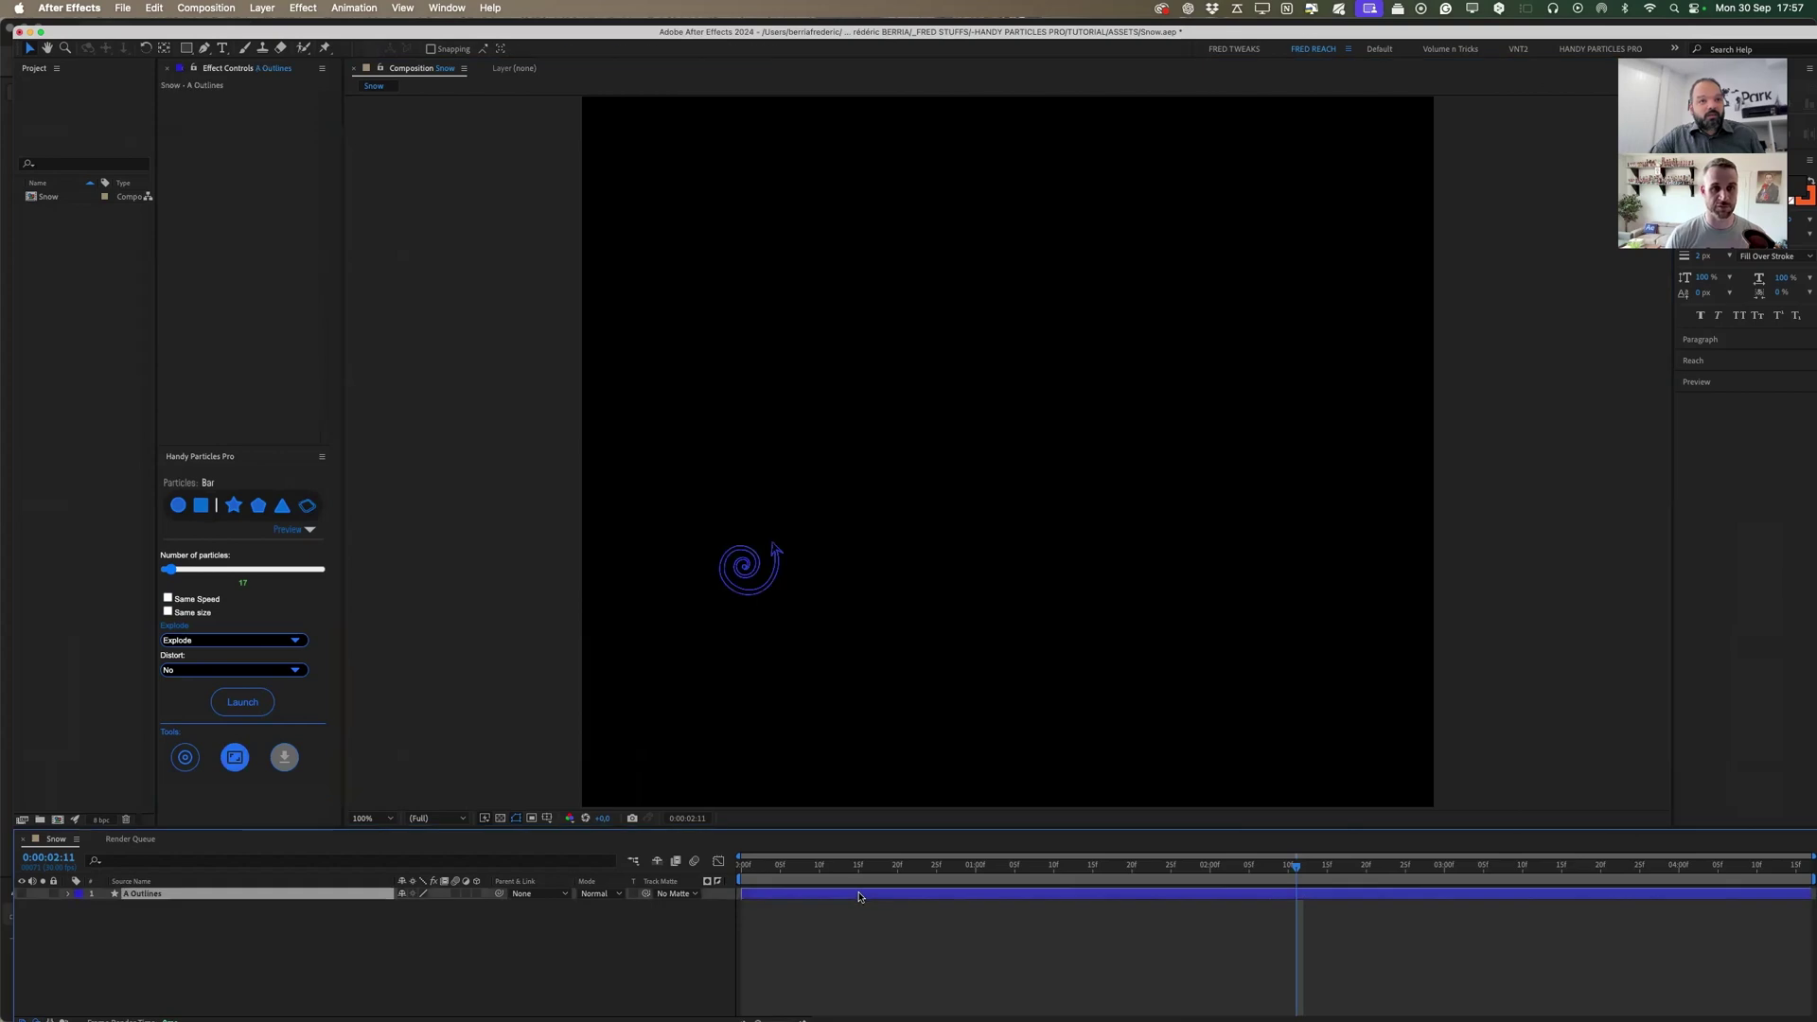
{"action": "key", "text": "Delete"}
{"action": "left_click", "coordinate": [697, 718]}
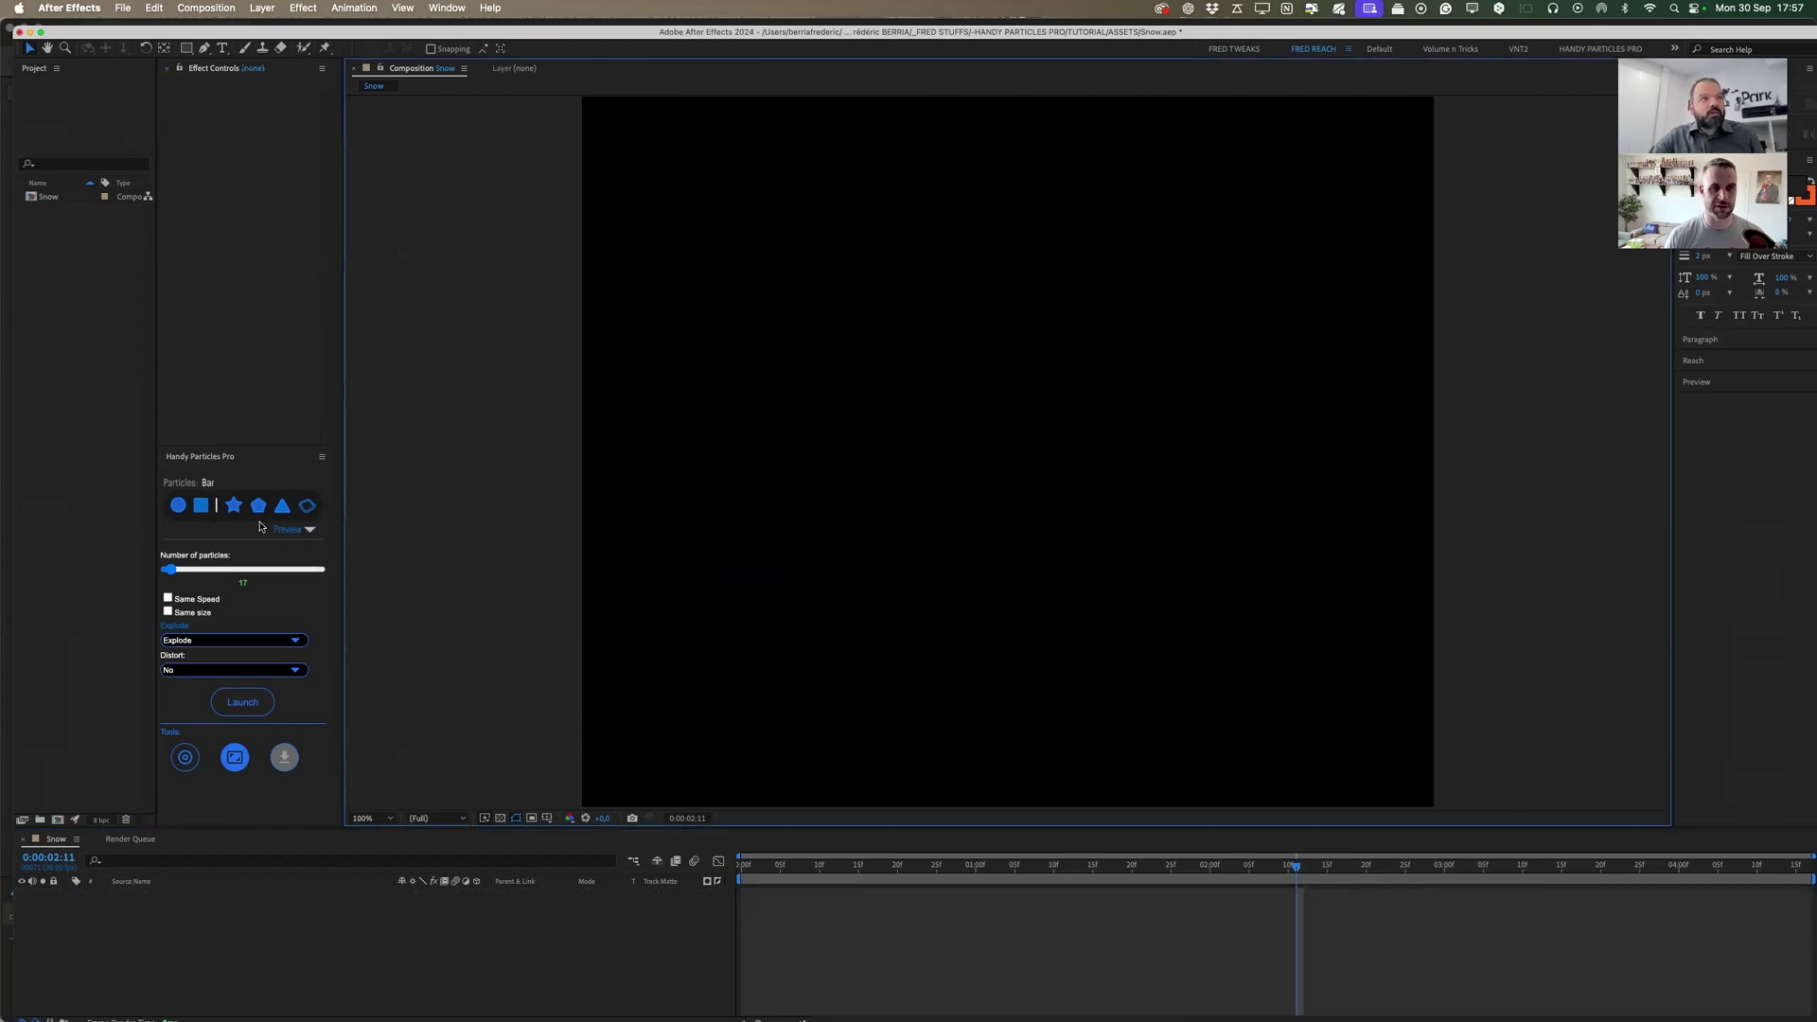
{"action": "left_click", "coordinate": [245, 642]}
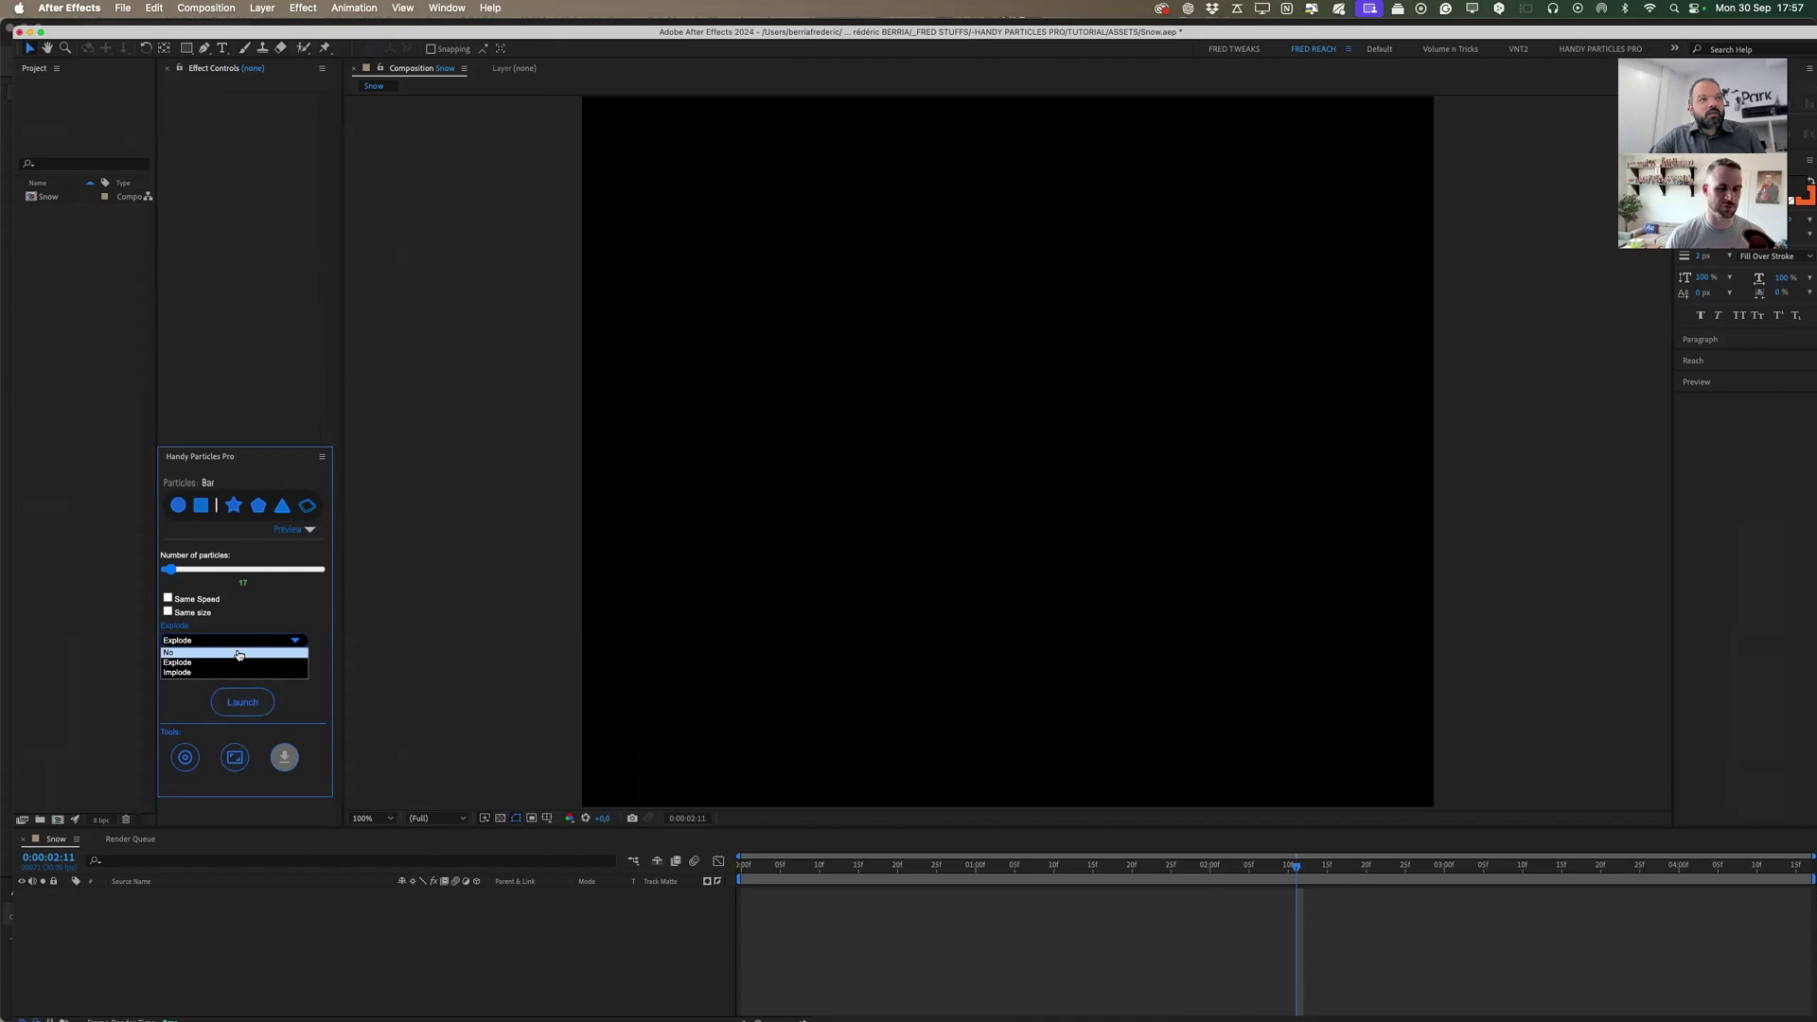
{"action": "left_click", "coordinate": [235, 653]}
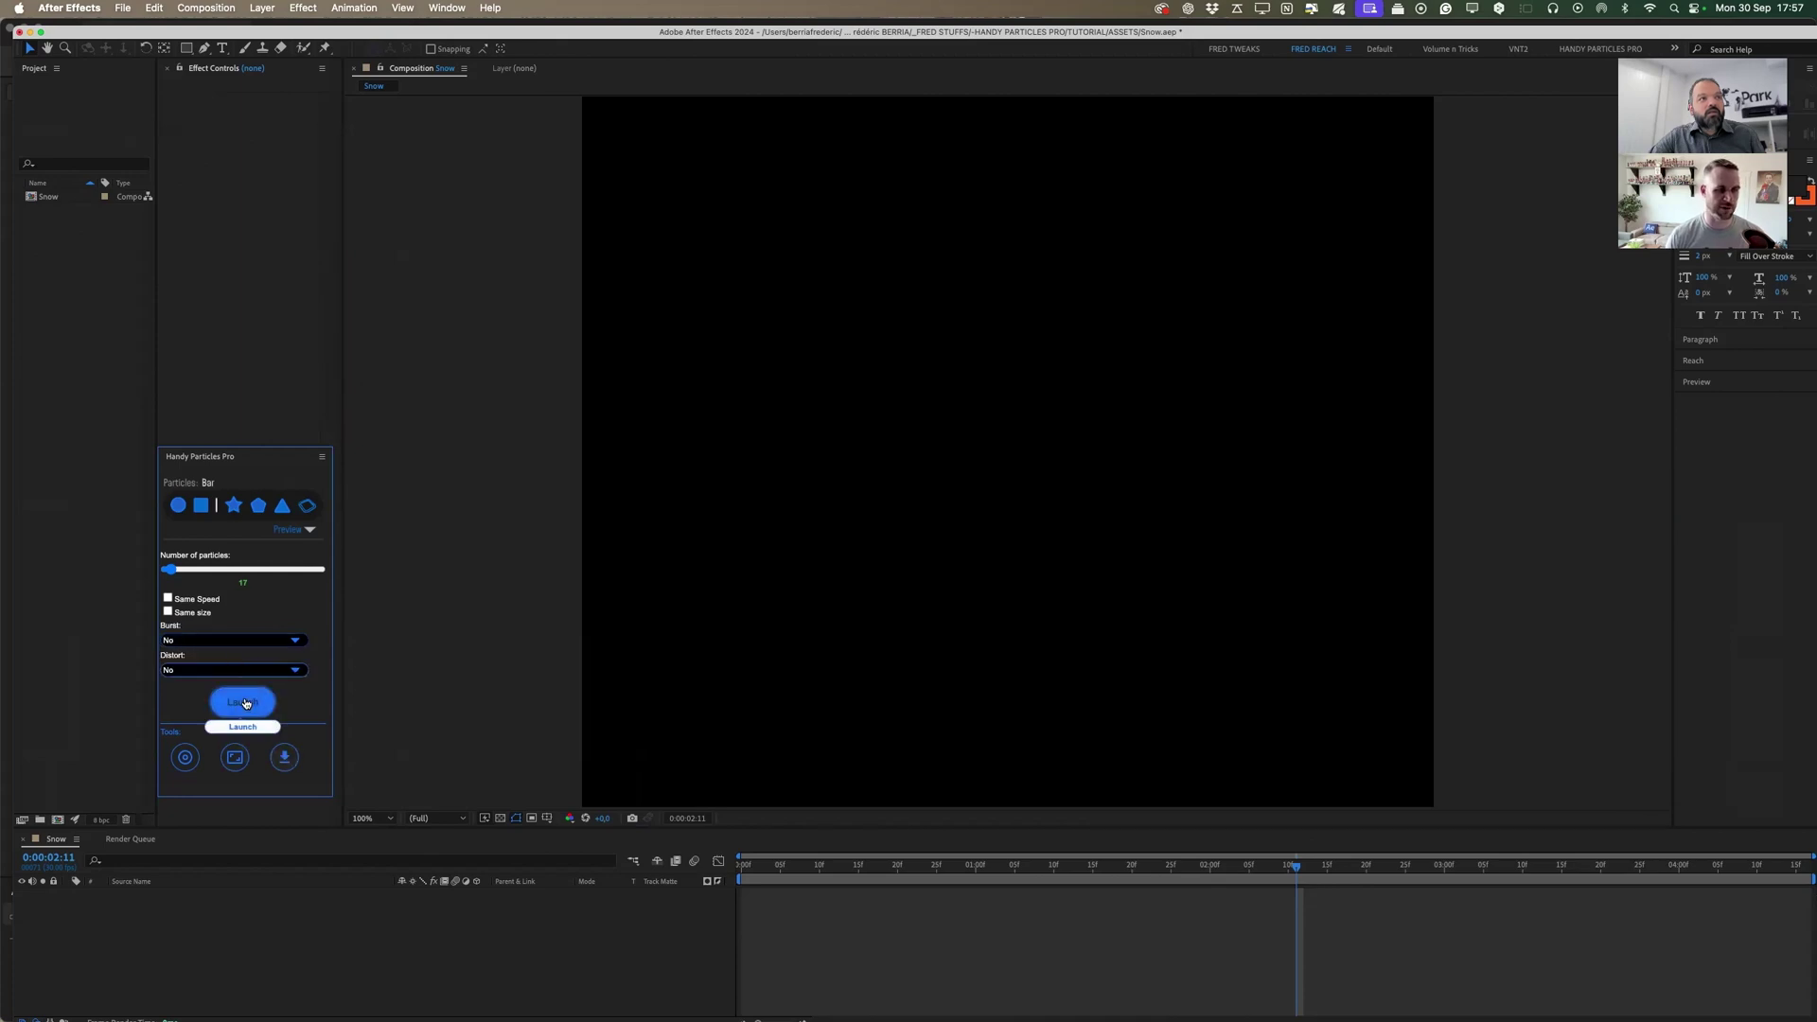
{"action": "left_click", "coordinate": [245, 702]}
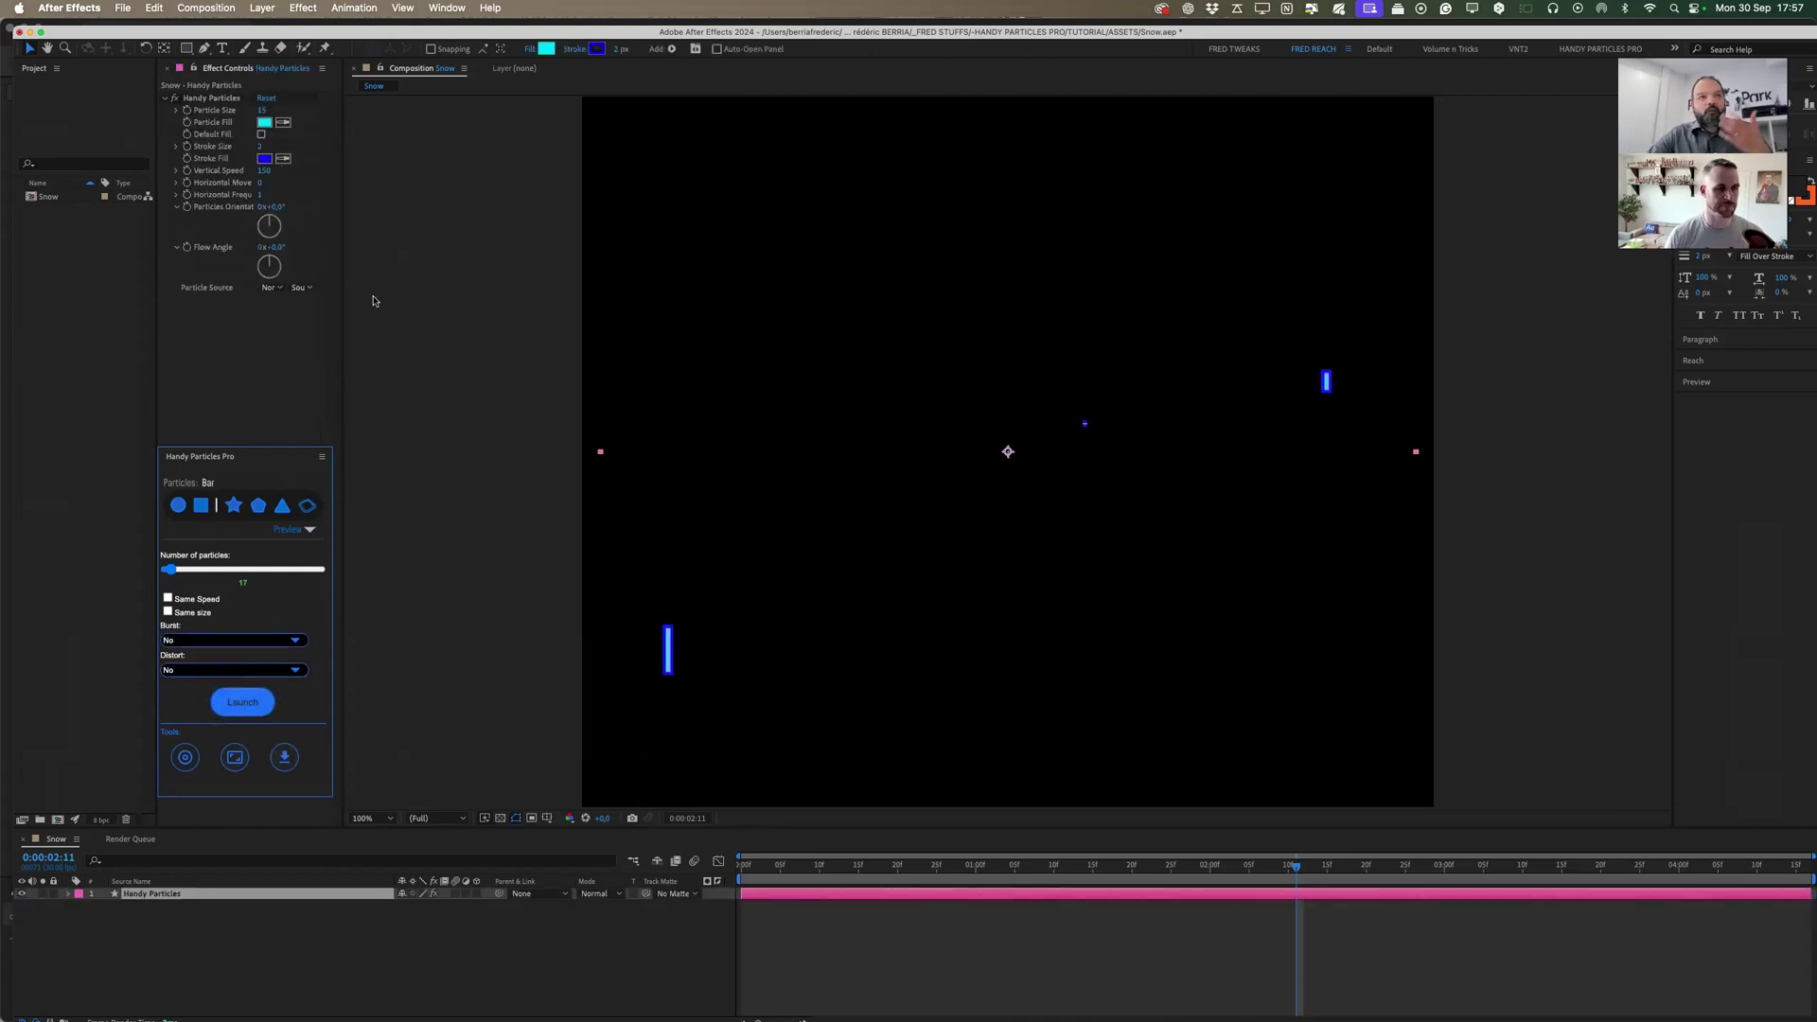
Give the bars a white Particle Fill, Stroke Size 0, a larger Particle Size and a Flow Angle of -24°, and preview the animation.
{"action": "left_click", "coordinate": [264, 122]}
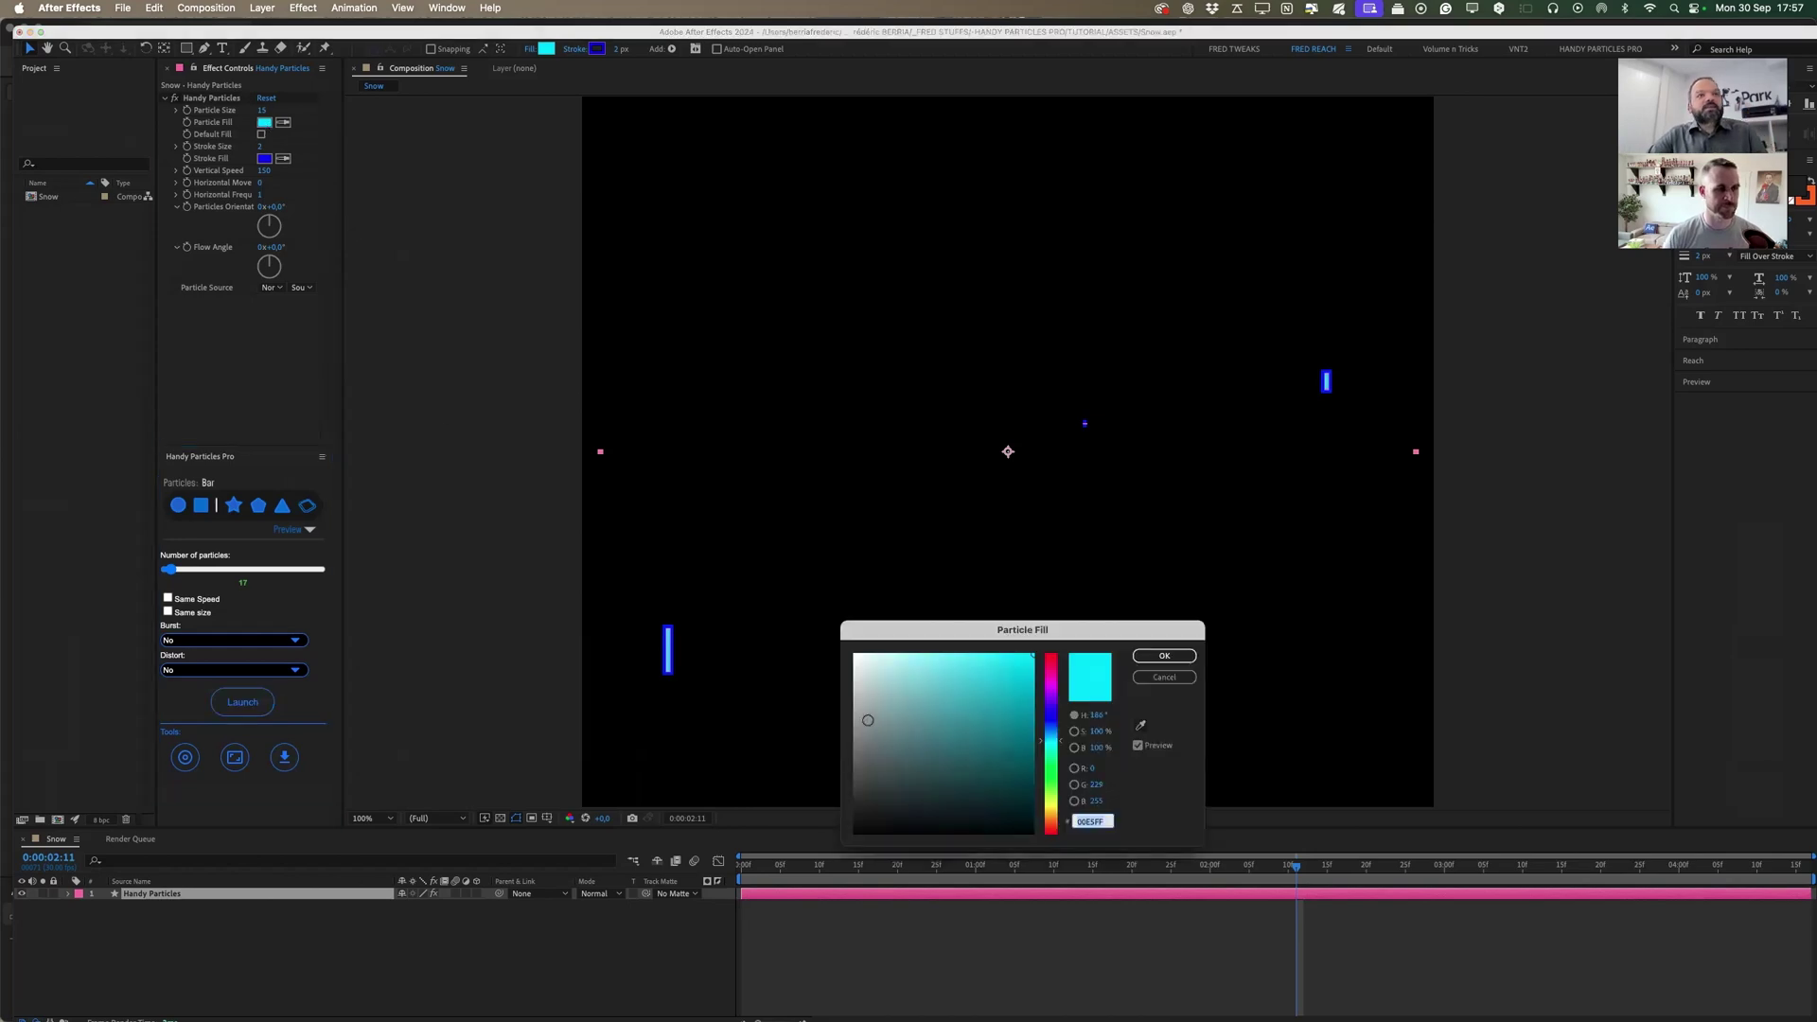
{"action": "left_click", "coordinate": [1164, 654]}
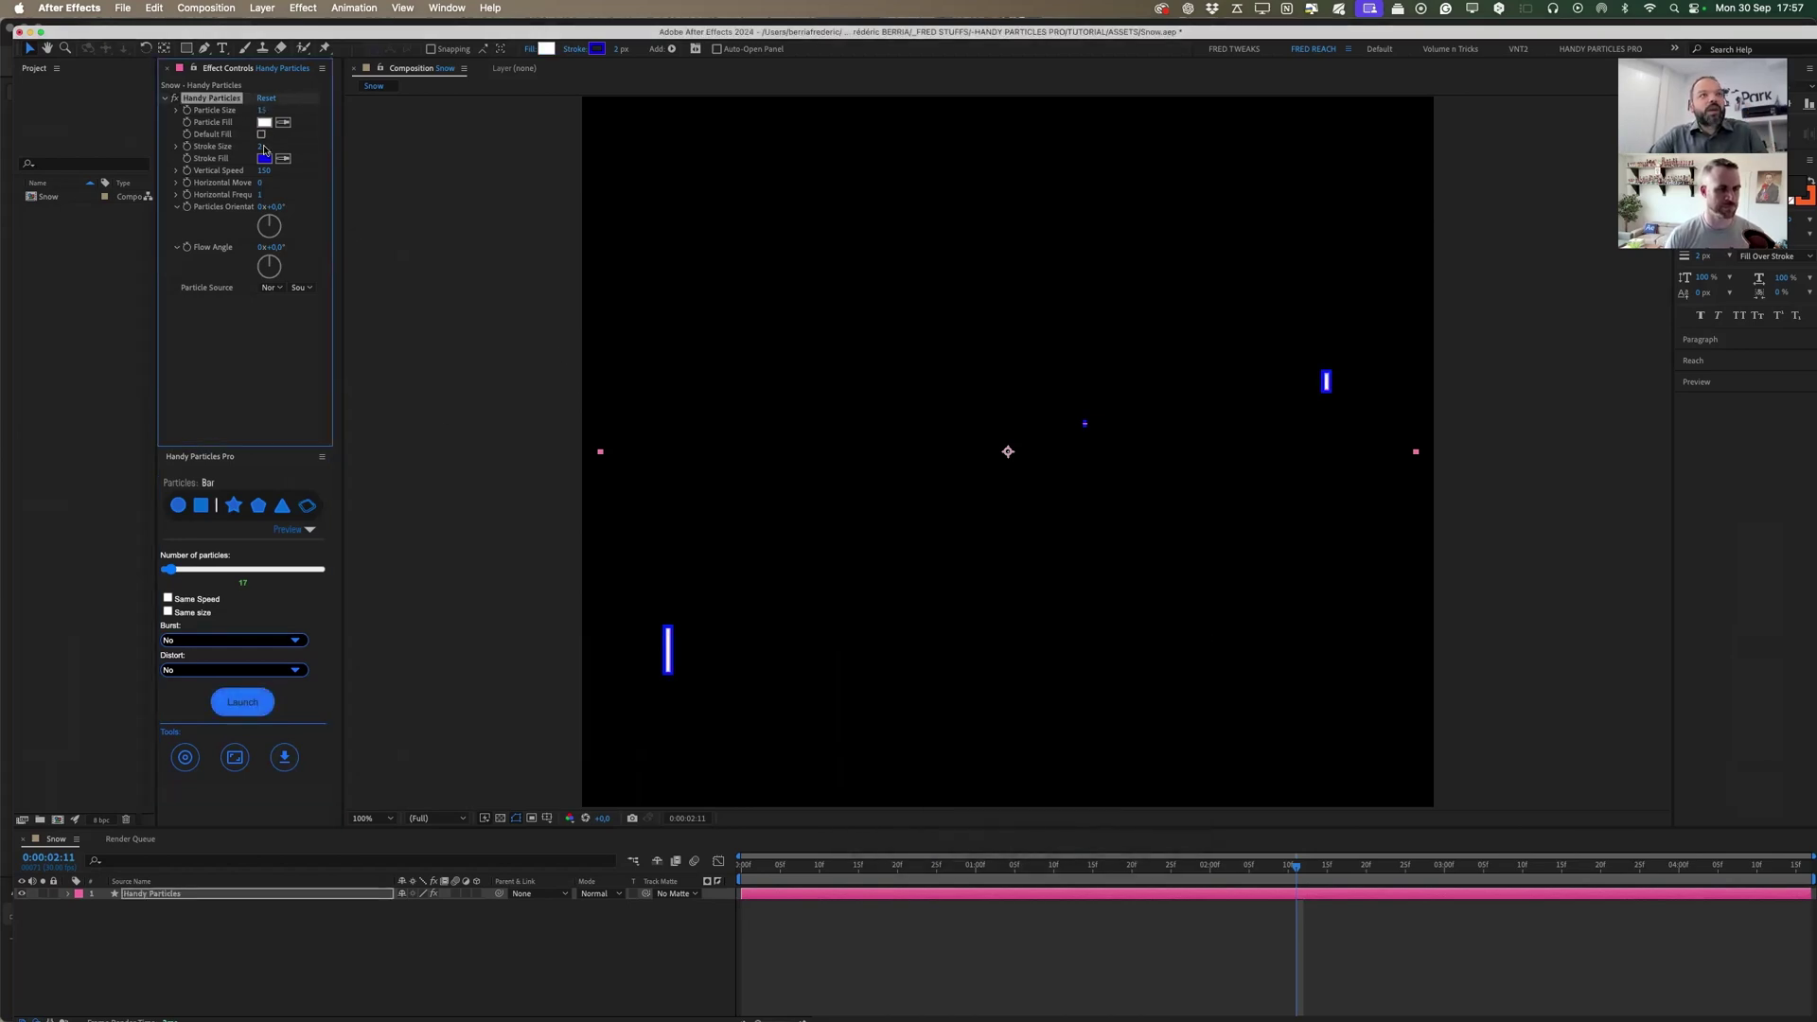
{"action": "mouse_move", "coordinate": [259, 148]}
{"action": "left_mouse_down"}
{"action": "mouse_move", "coordinate": [281, 249]}
{"action": "mouse_move", "coordinate": [252, 247]}
{"action": "left_mouse_up"}
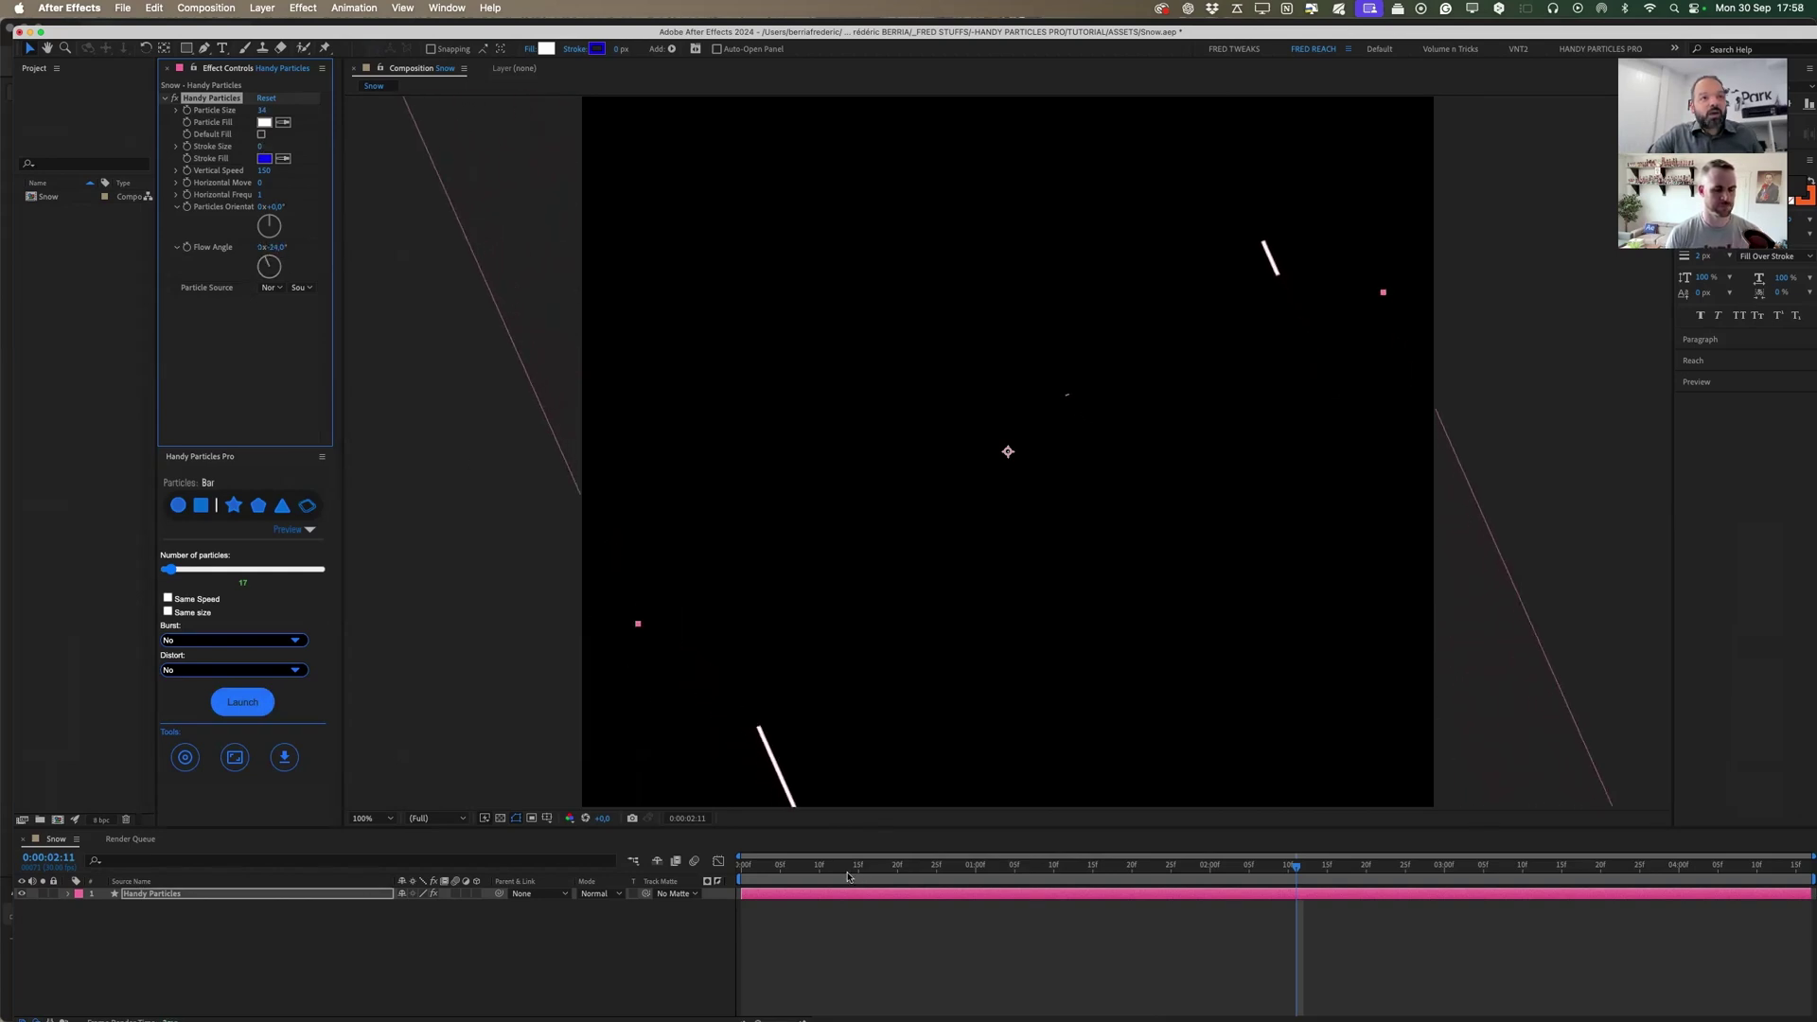
{"action": "key", "text": "space"}
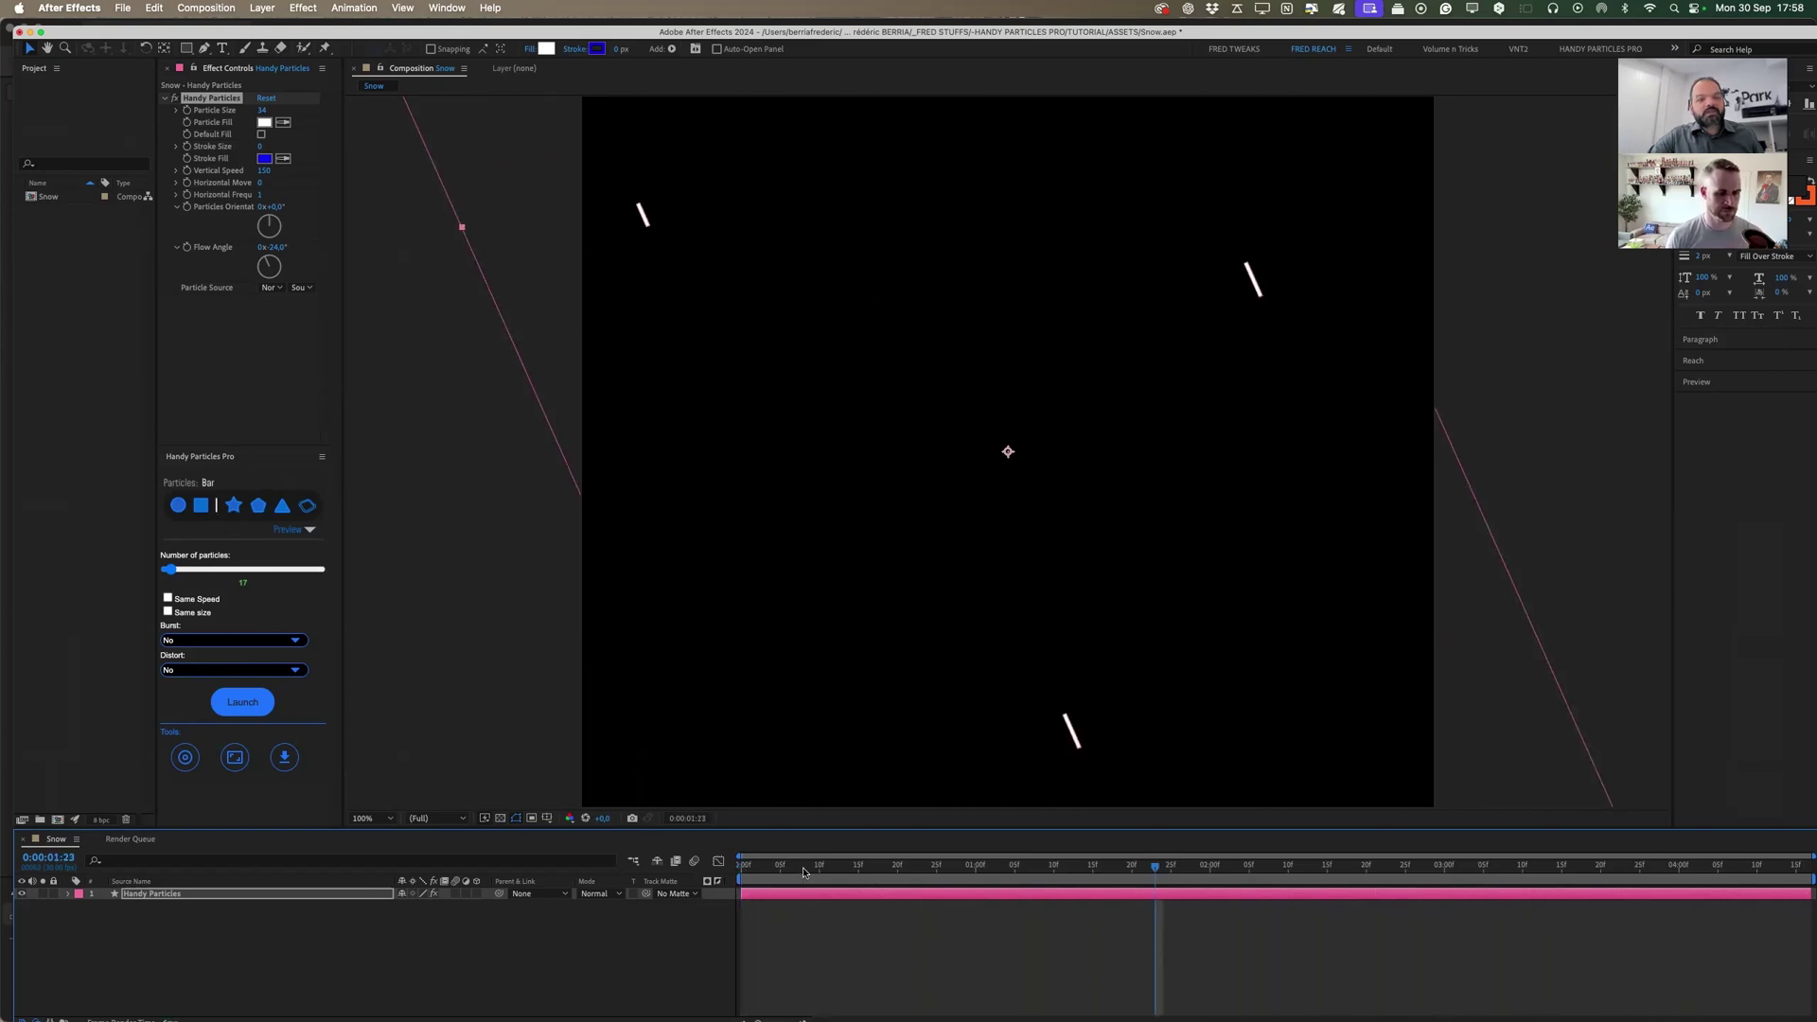
{"action": "key", "text": "space"}
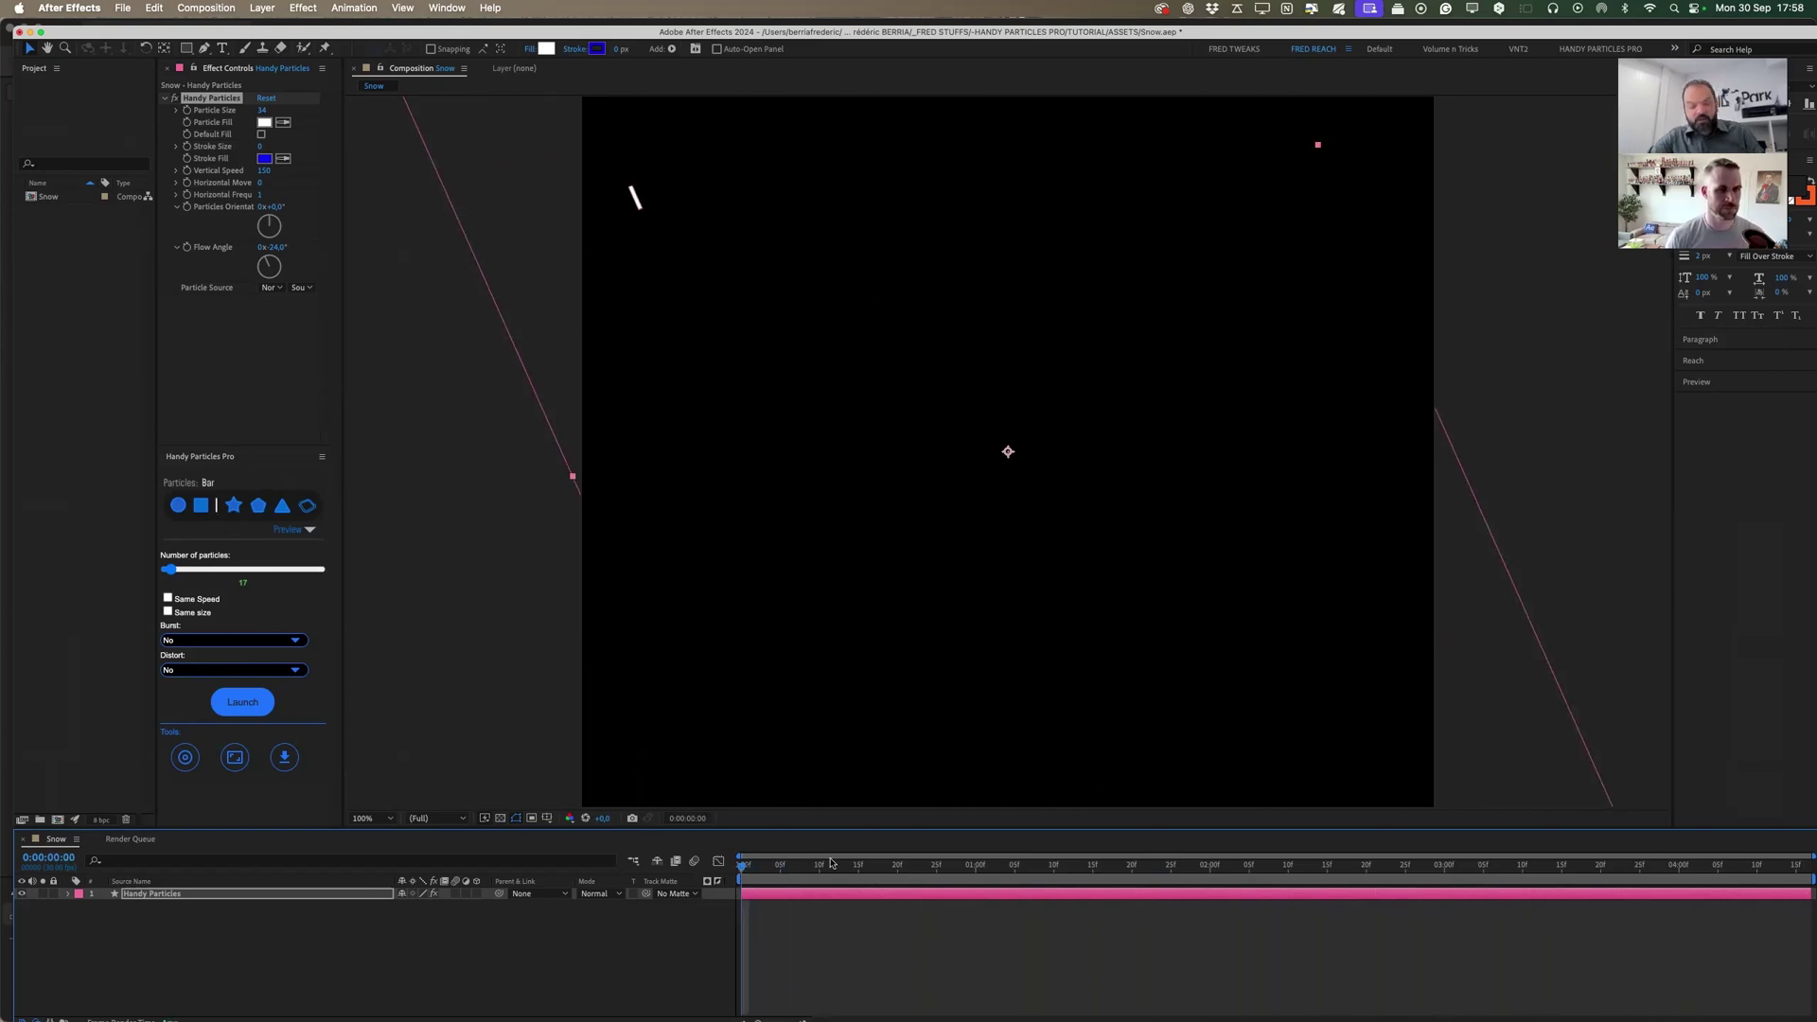
Delete the bar particle layer and generate 43 Ellipse particles with Burst and Distort set to No.
{"action": "left_click", "coordinate": [776, 895]}
{"action": "key", "text": "Delete"}
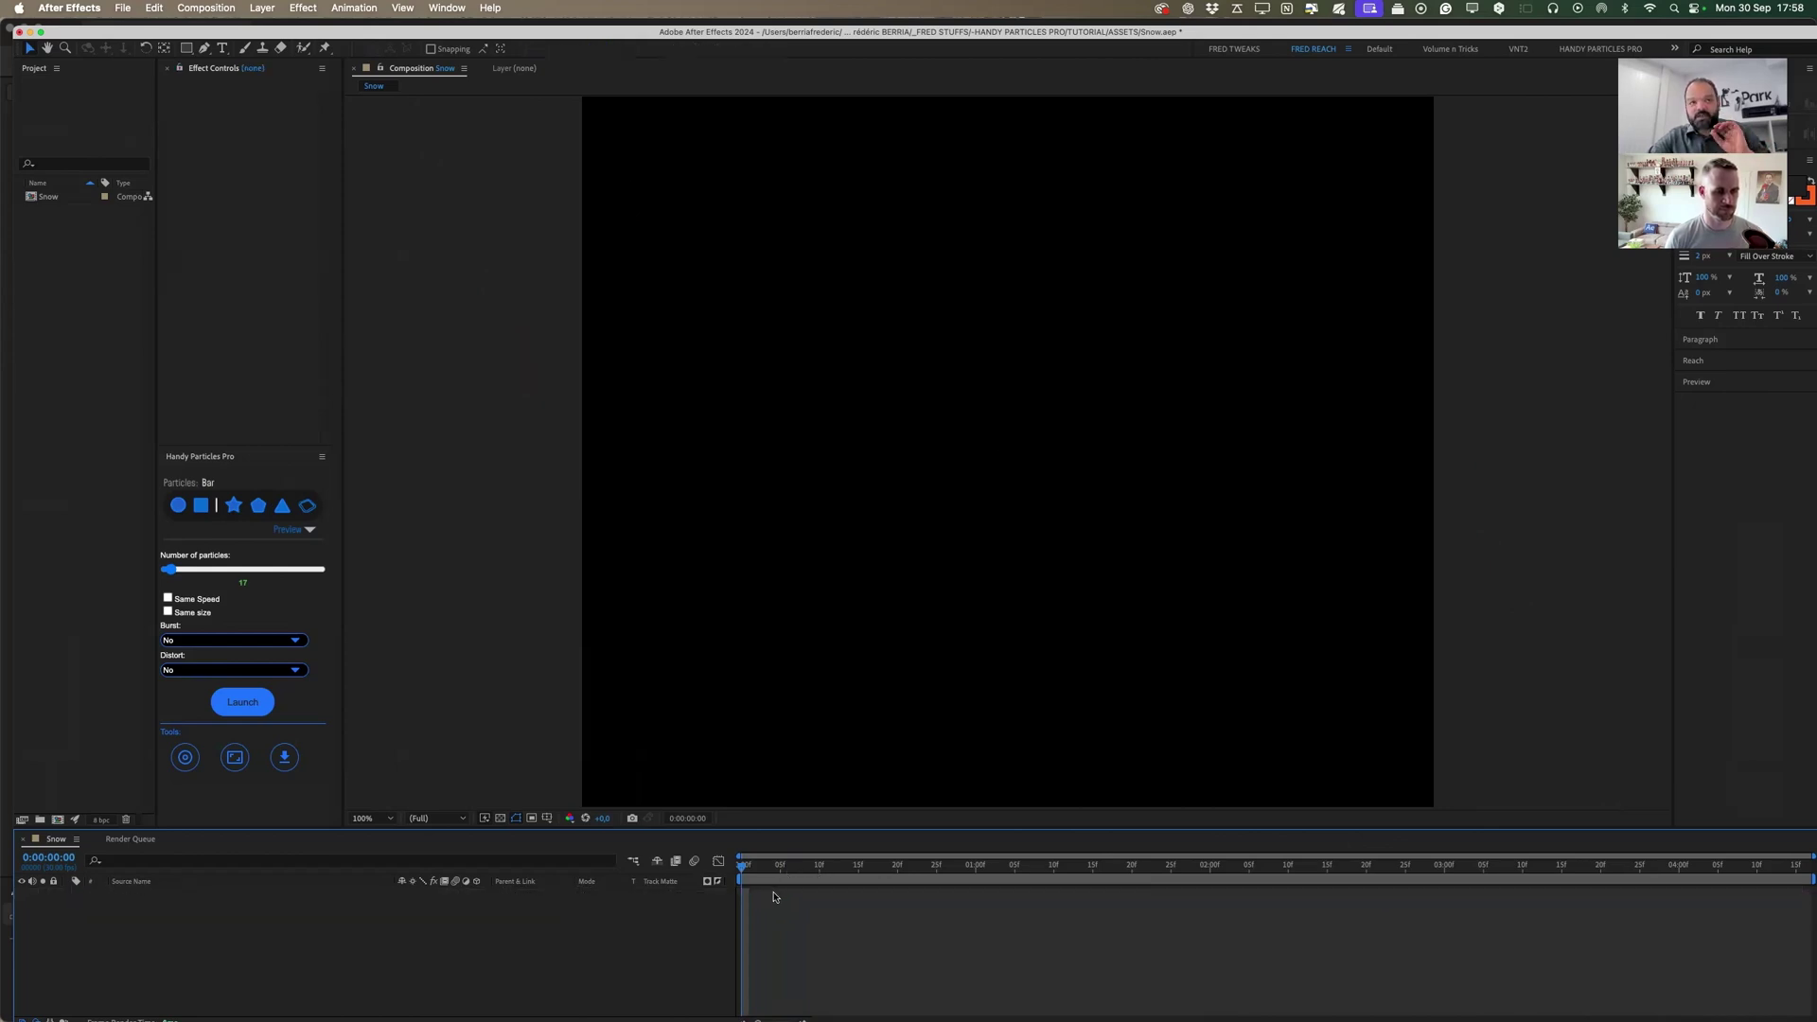
{"action": "left_click", "coordinate": [309, 531]}
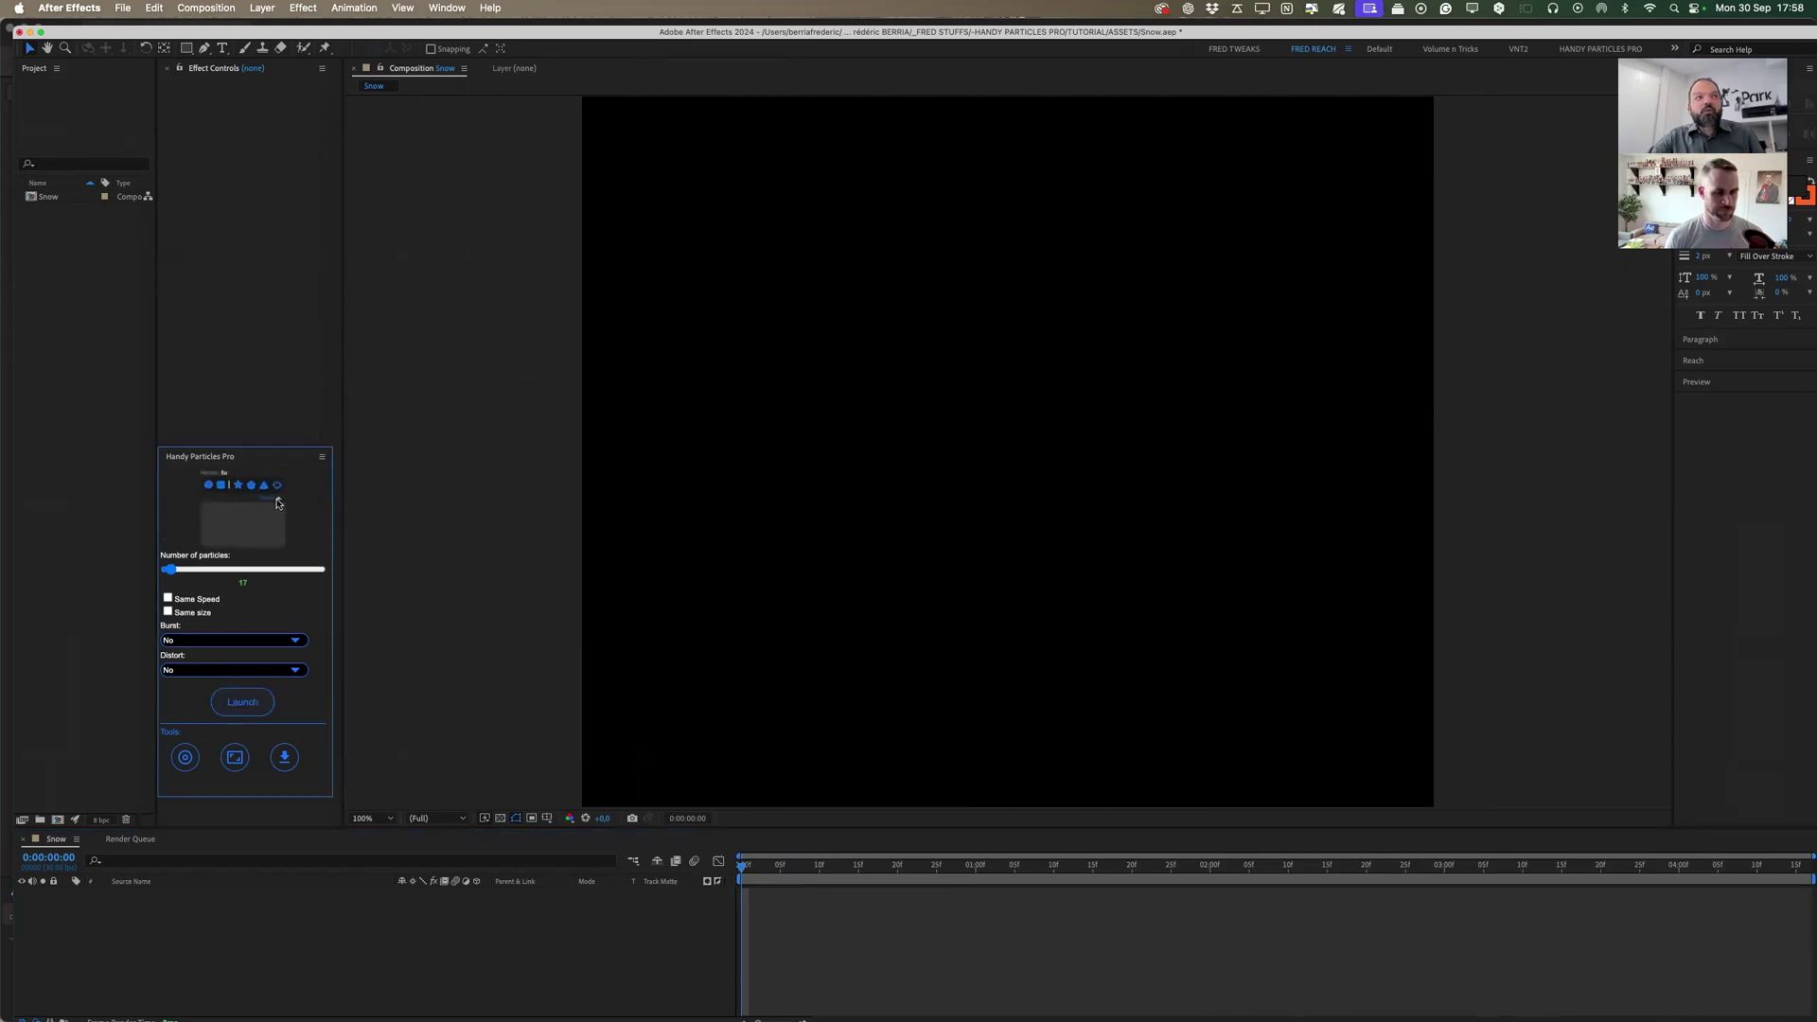
{"action": "left_click", "coordinate": [279, 503]}
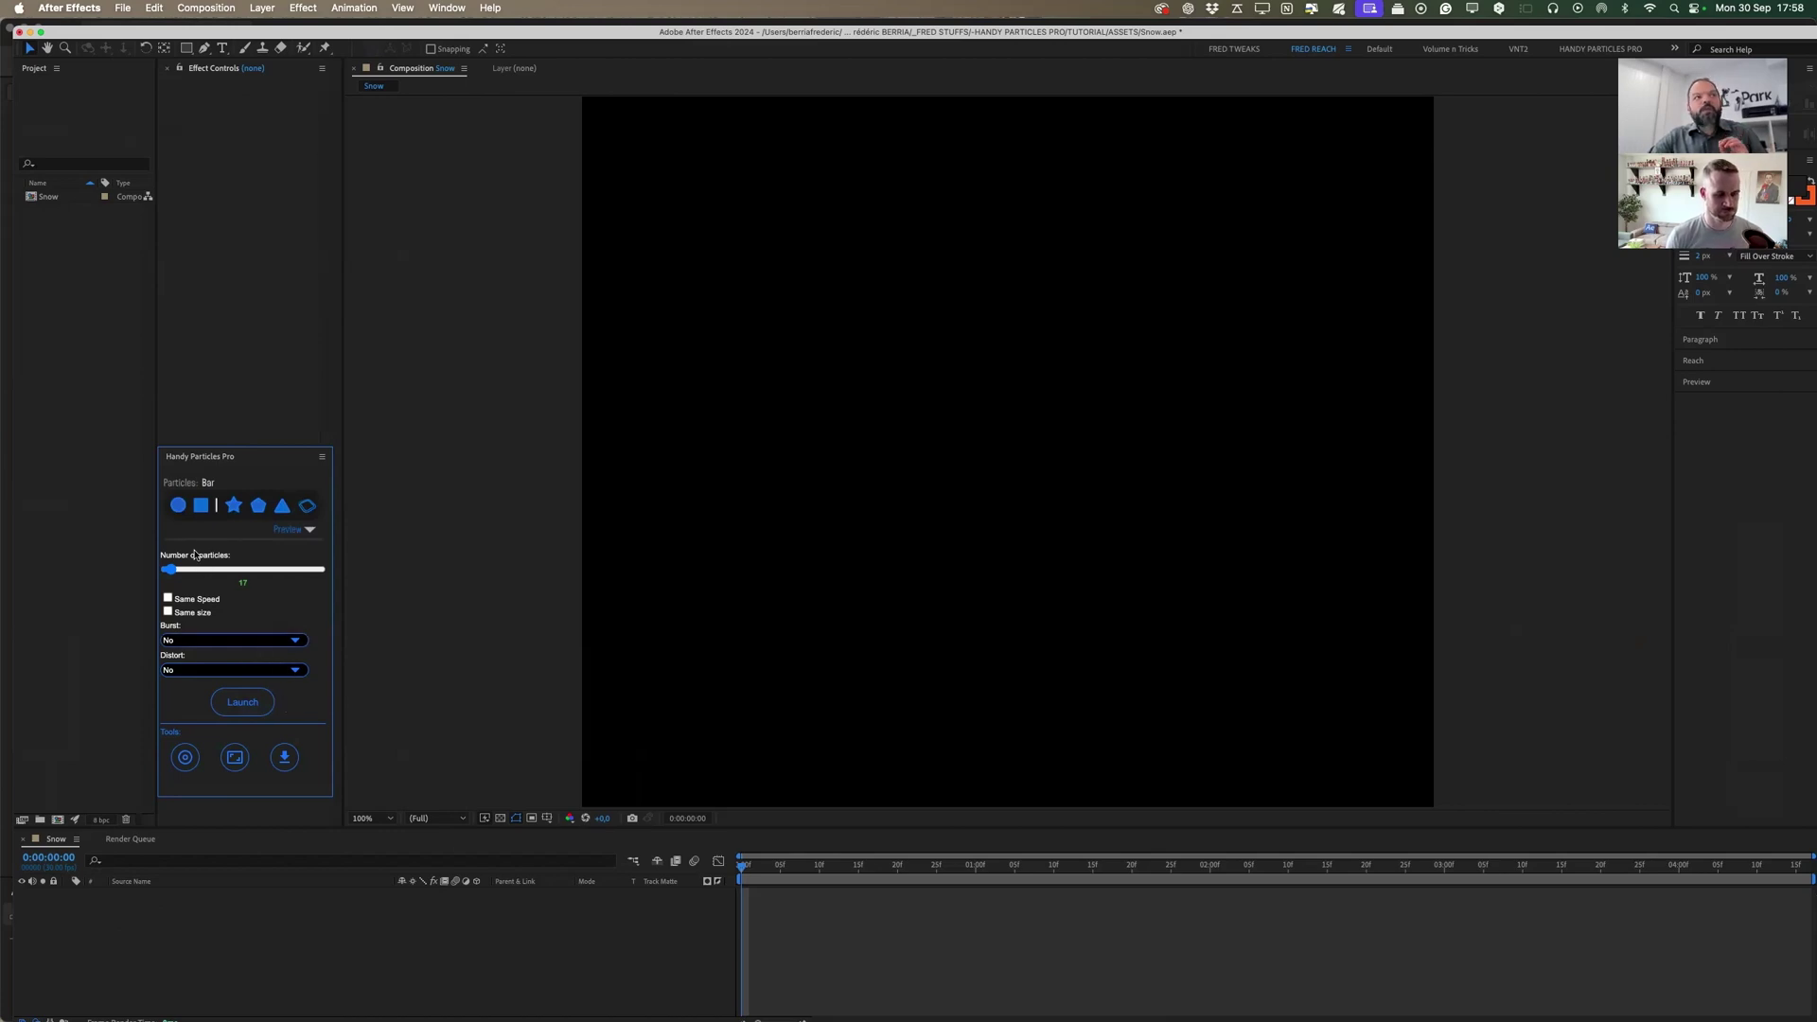
{"action": "left_click", "coordinate": [178, 504]}
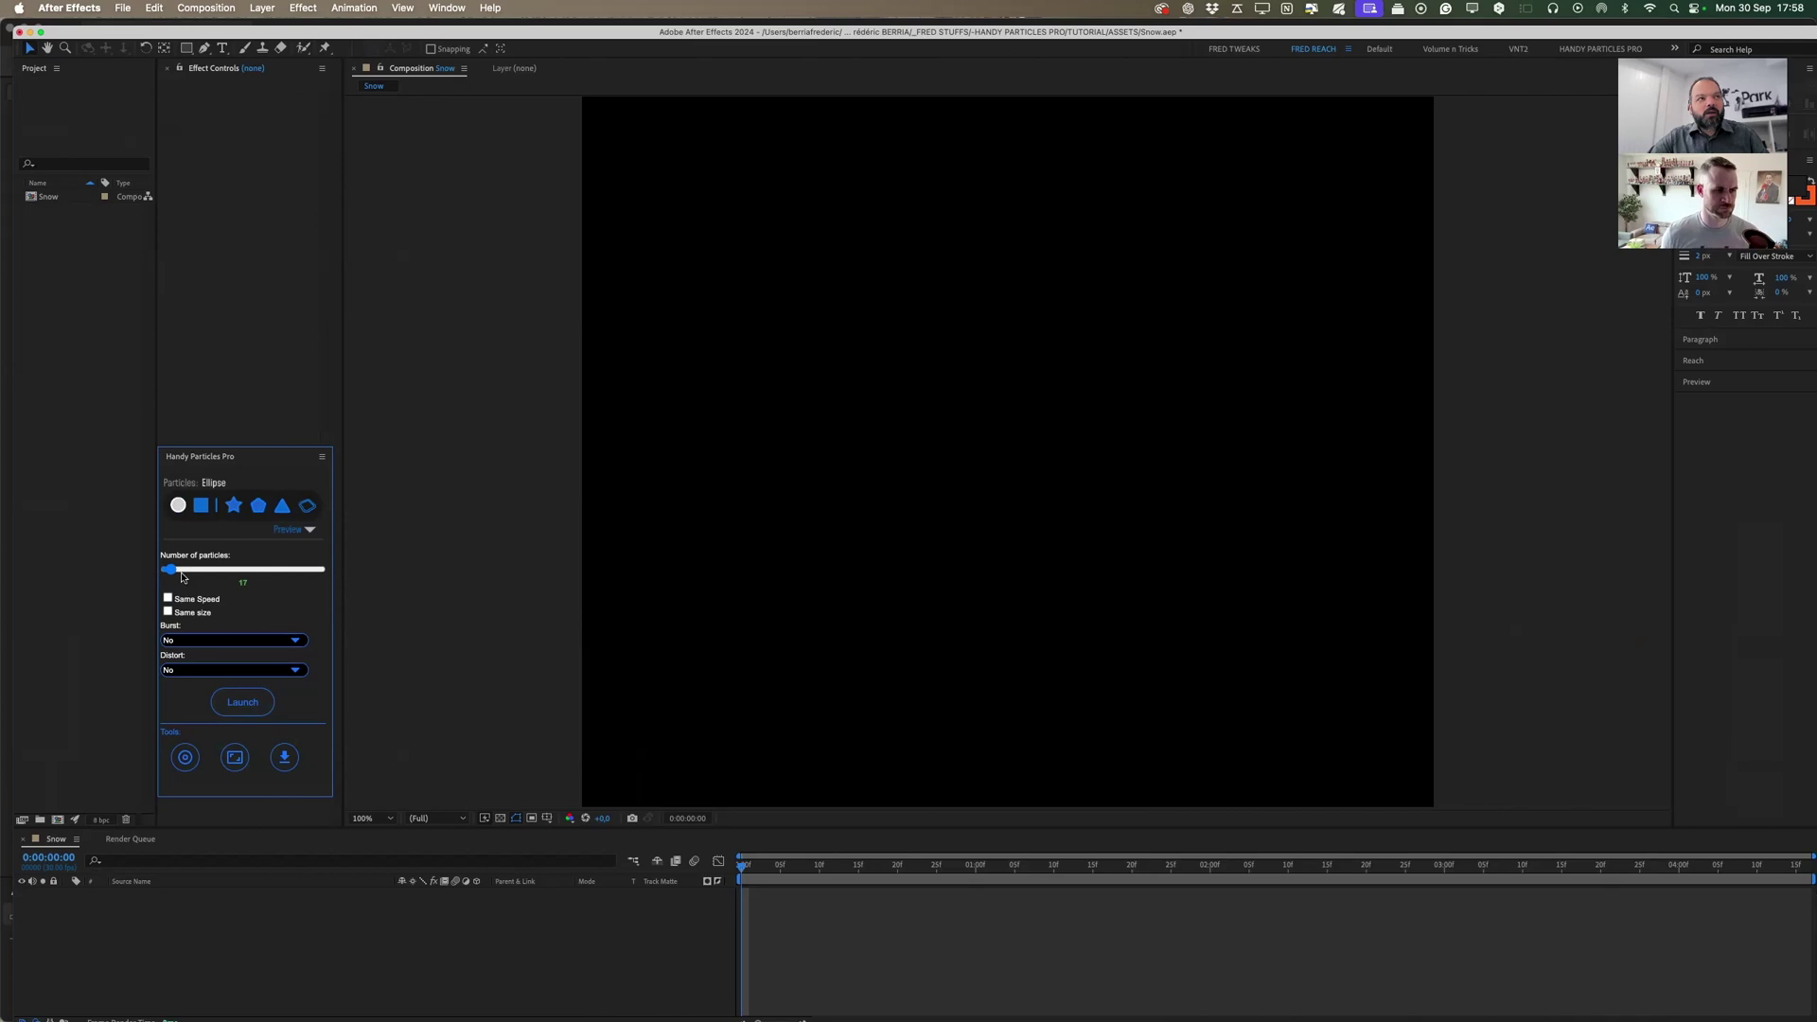
{"action": "left_click_drag", "start_coordinate": [170, 569], "coordinate": [178, 569]}
{"action": "left_click", "coordinate": [242, 701]}
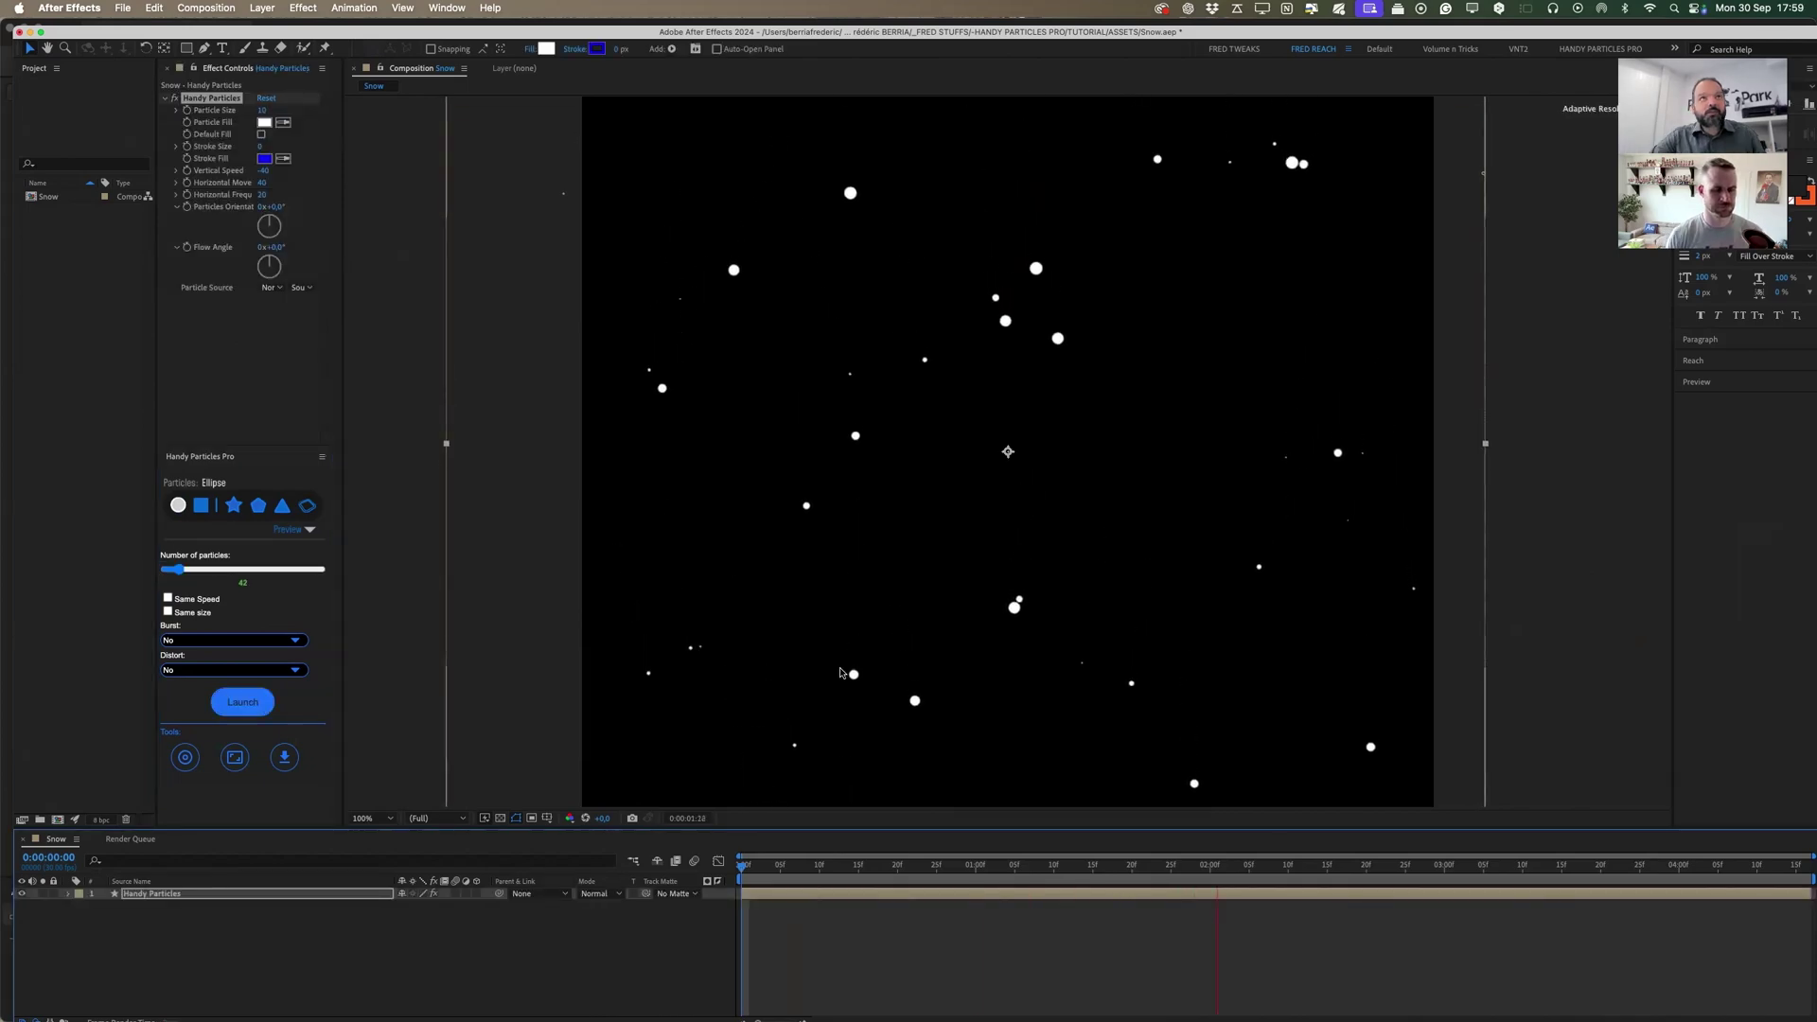
Preview the snow animation from the first frame with the particle layer deselected.
{"action": "left_click", "coordinate": [1601, 698]}
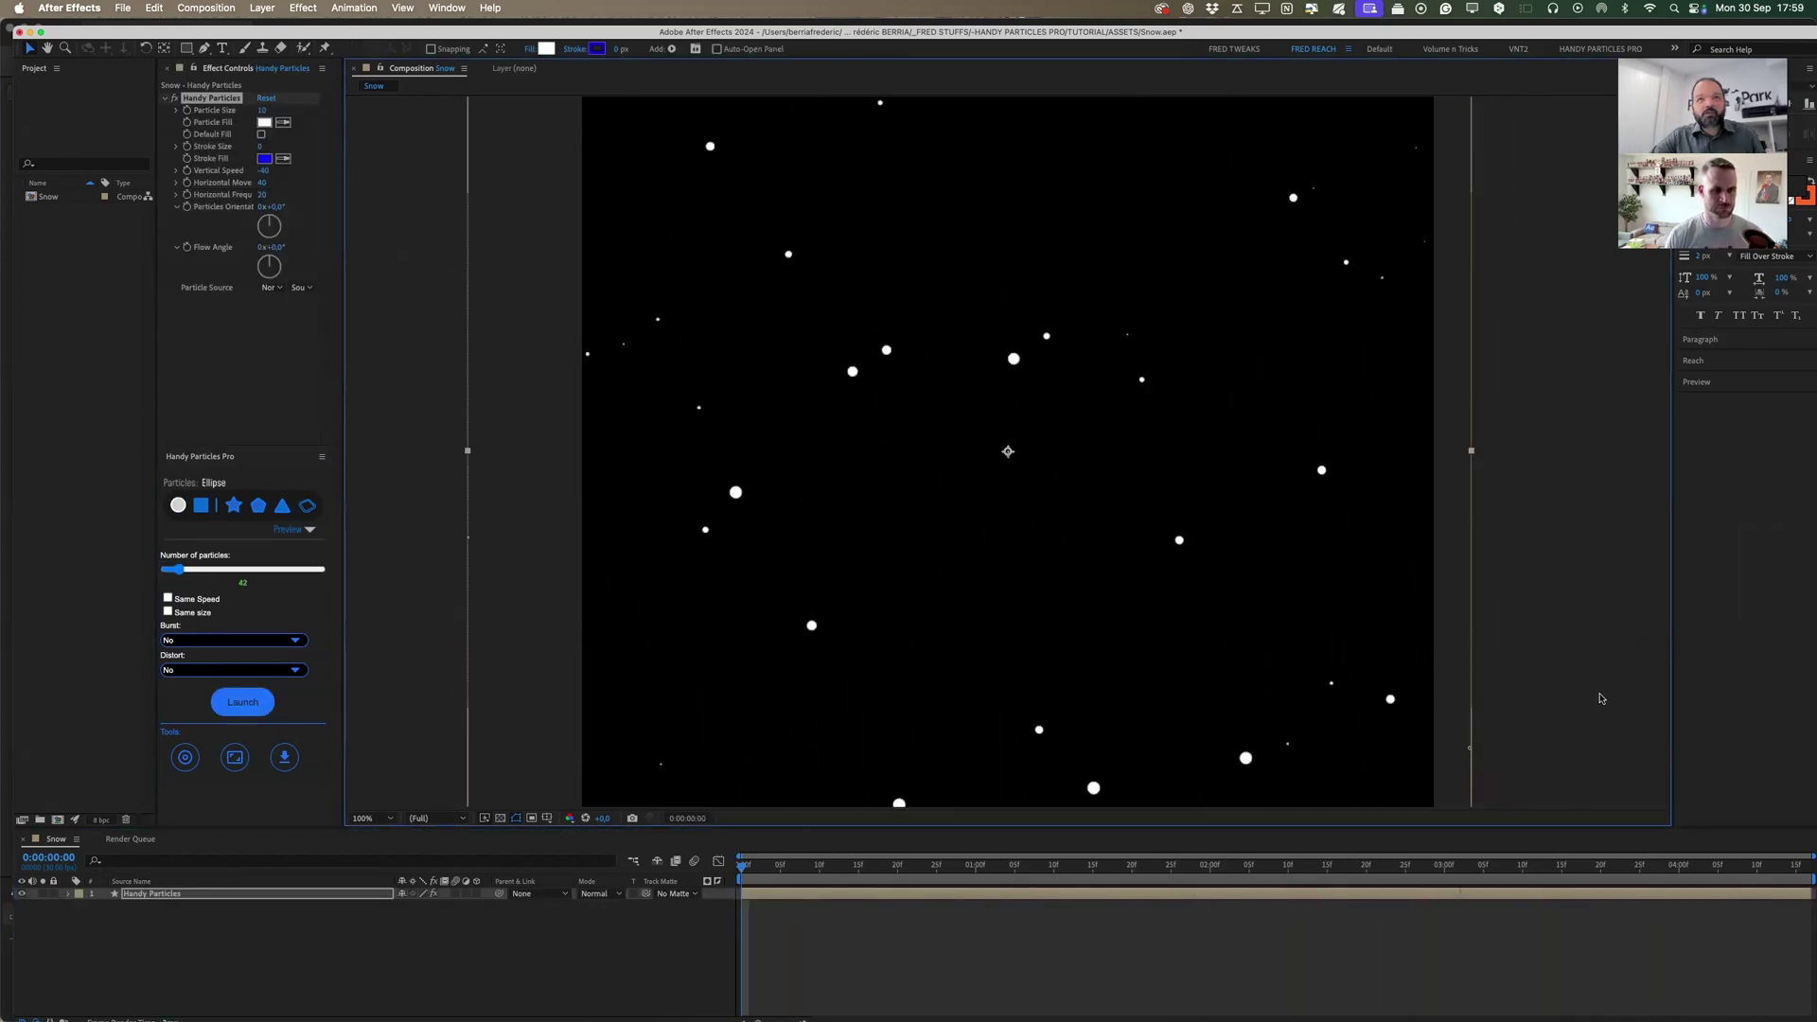
{"action": "left_click", "coordinate": [1530, 739]}
{"action": "key", "text": "space"}
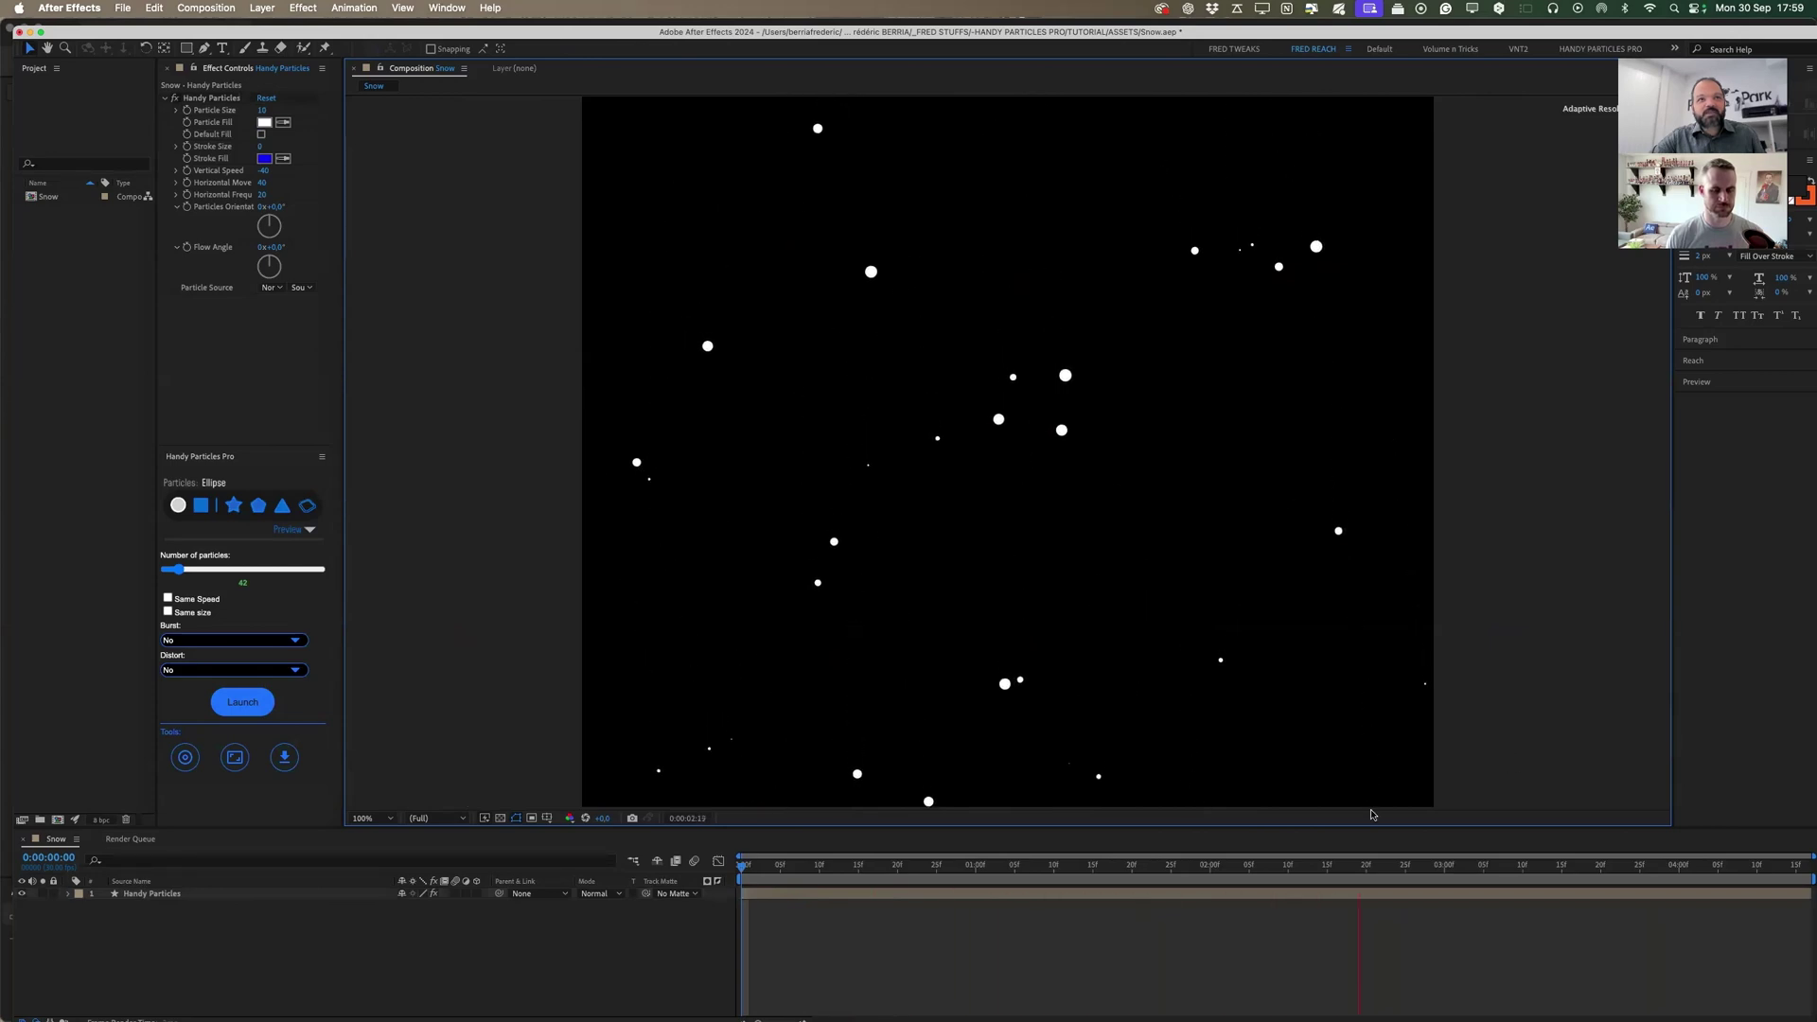
Export the Handy Particles snow layer for Rive, agreeing to bake its expressions with hold keyframes.
{"action": "left_click", "coordinate": [859, 892]}
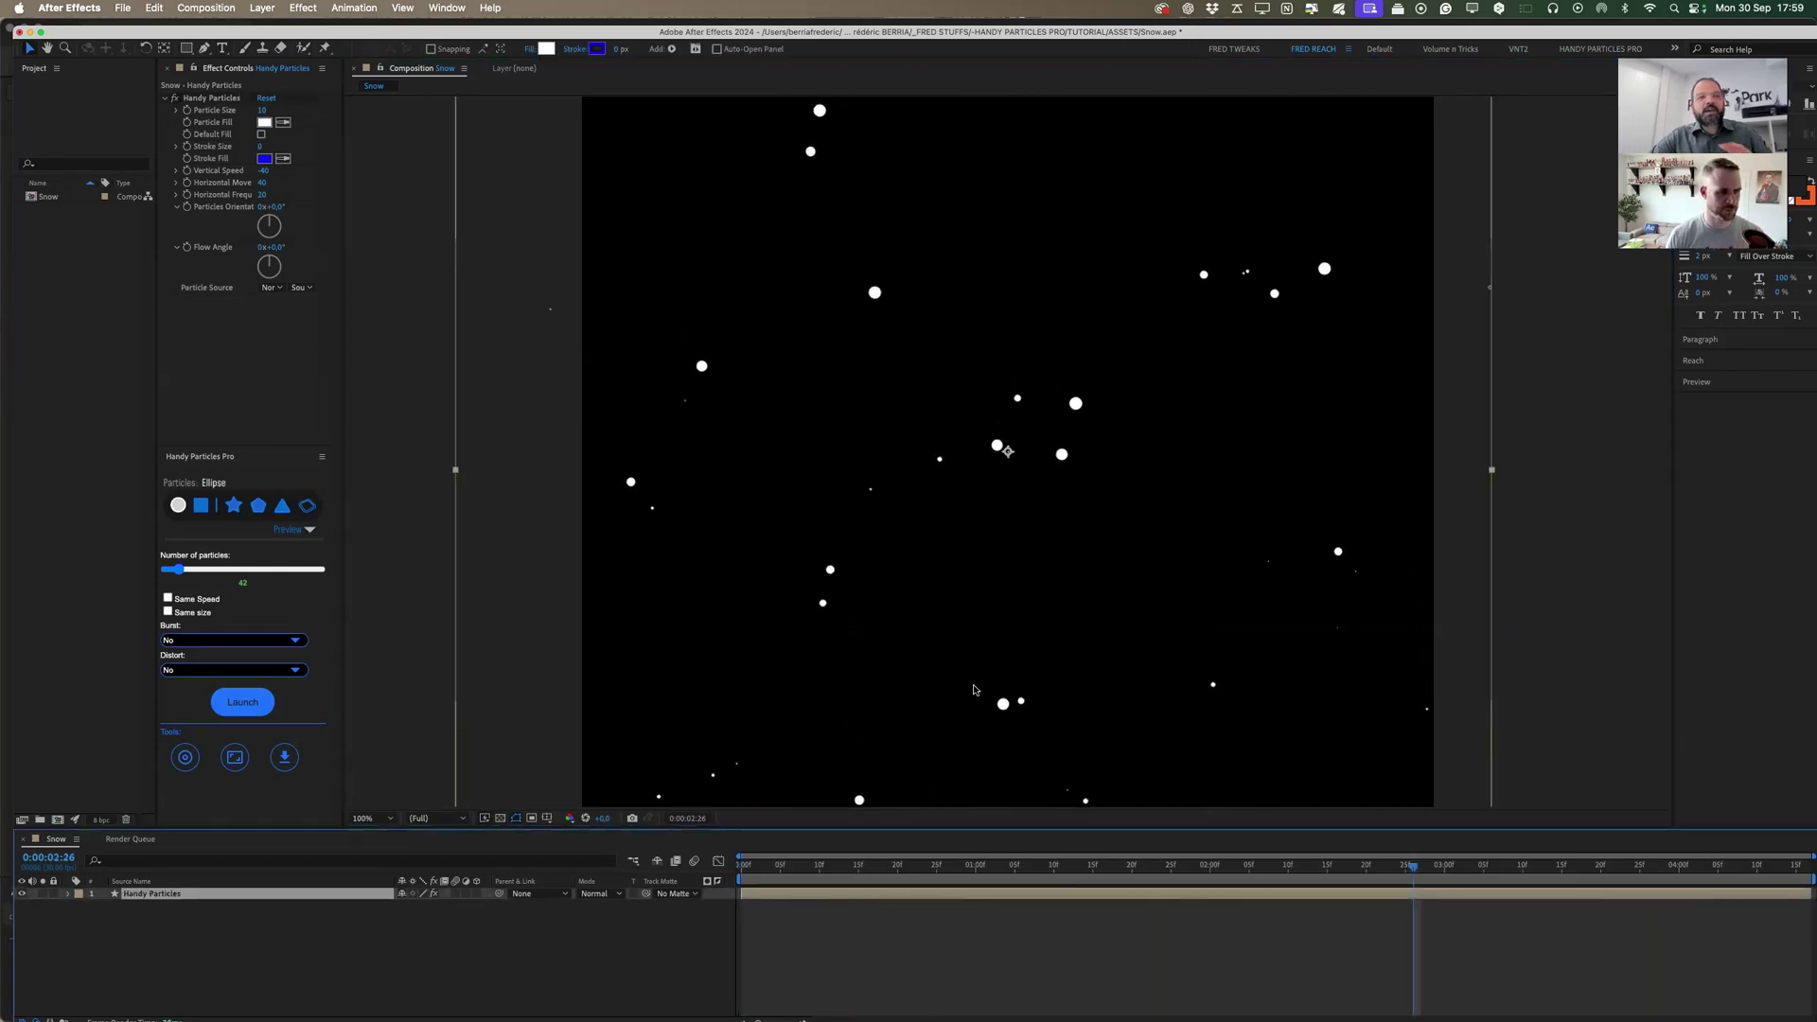
{"action": "left_click", "coordinate": [285, 760]}
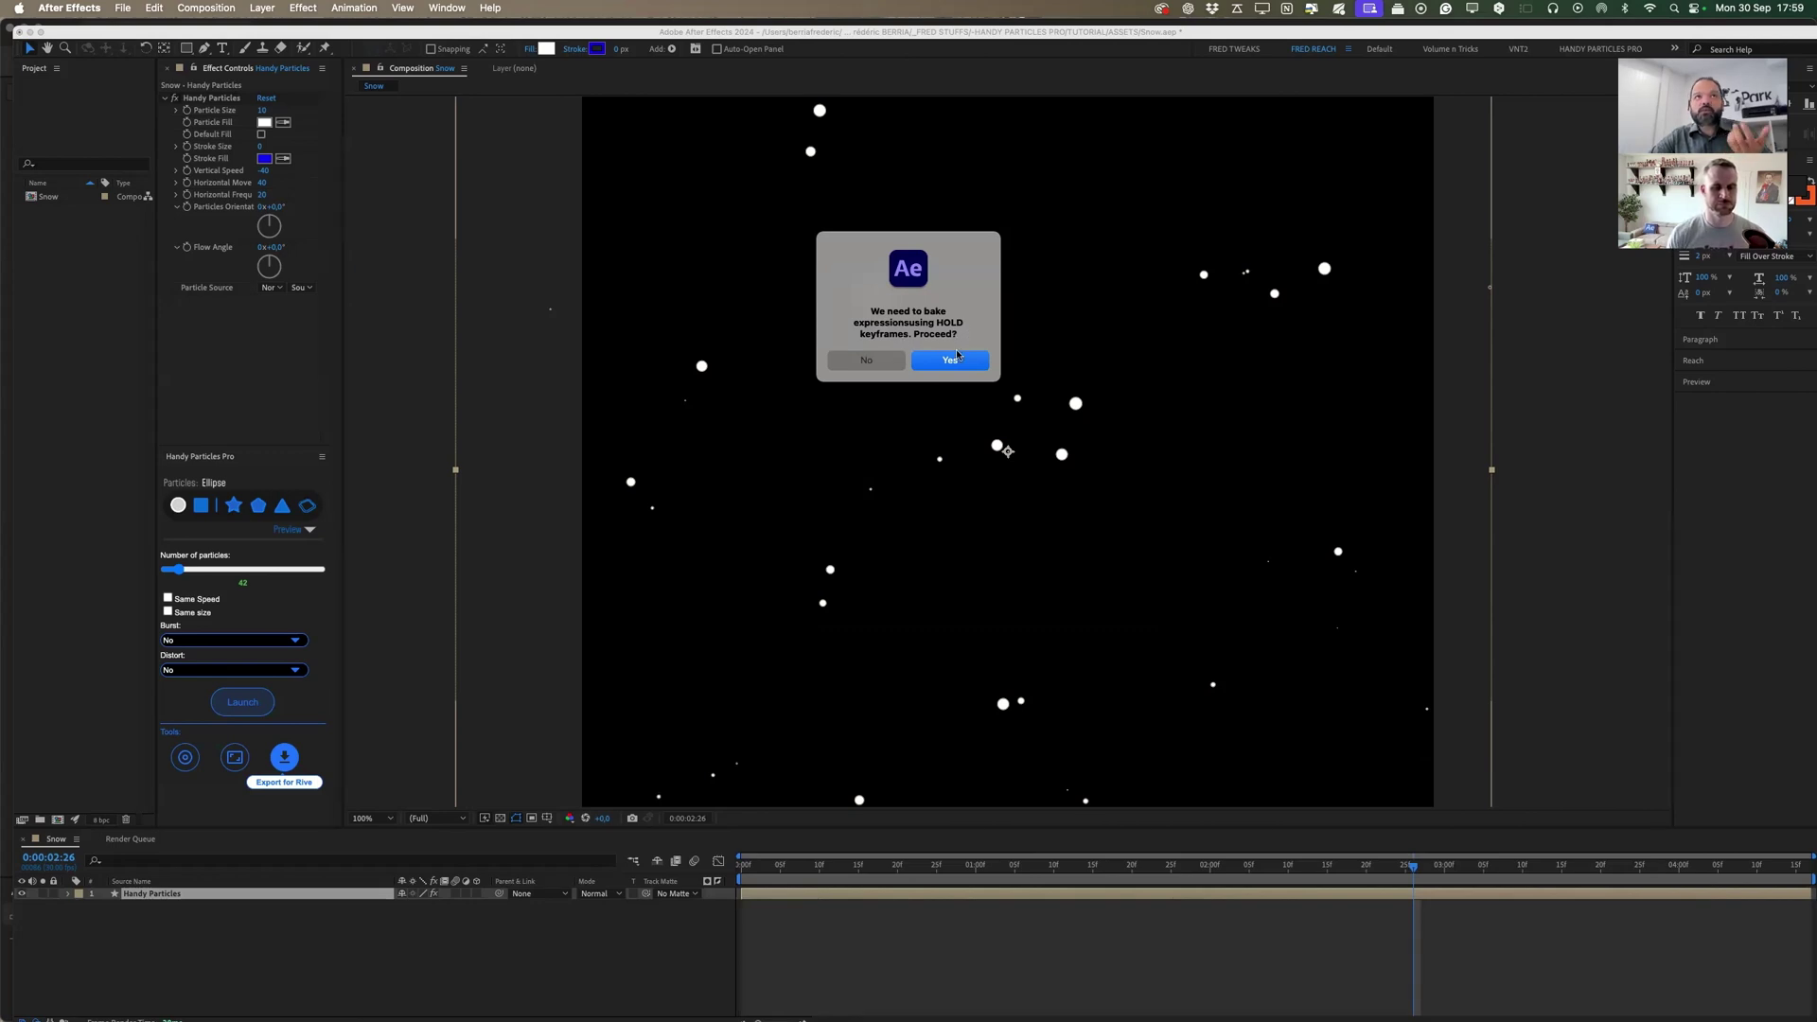
{"action": "left_click", "coordinate": [950, 360]}
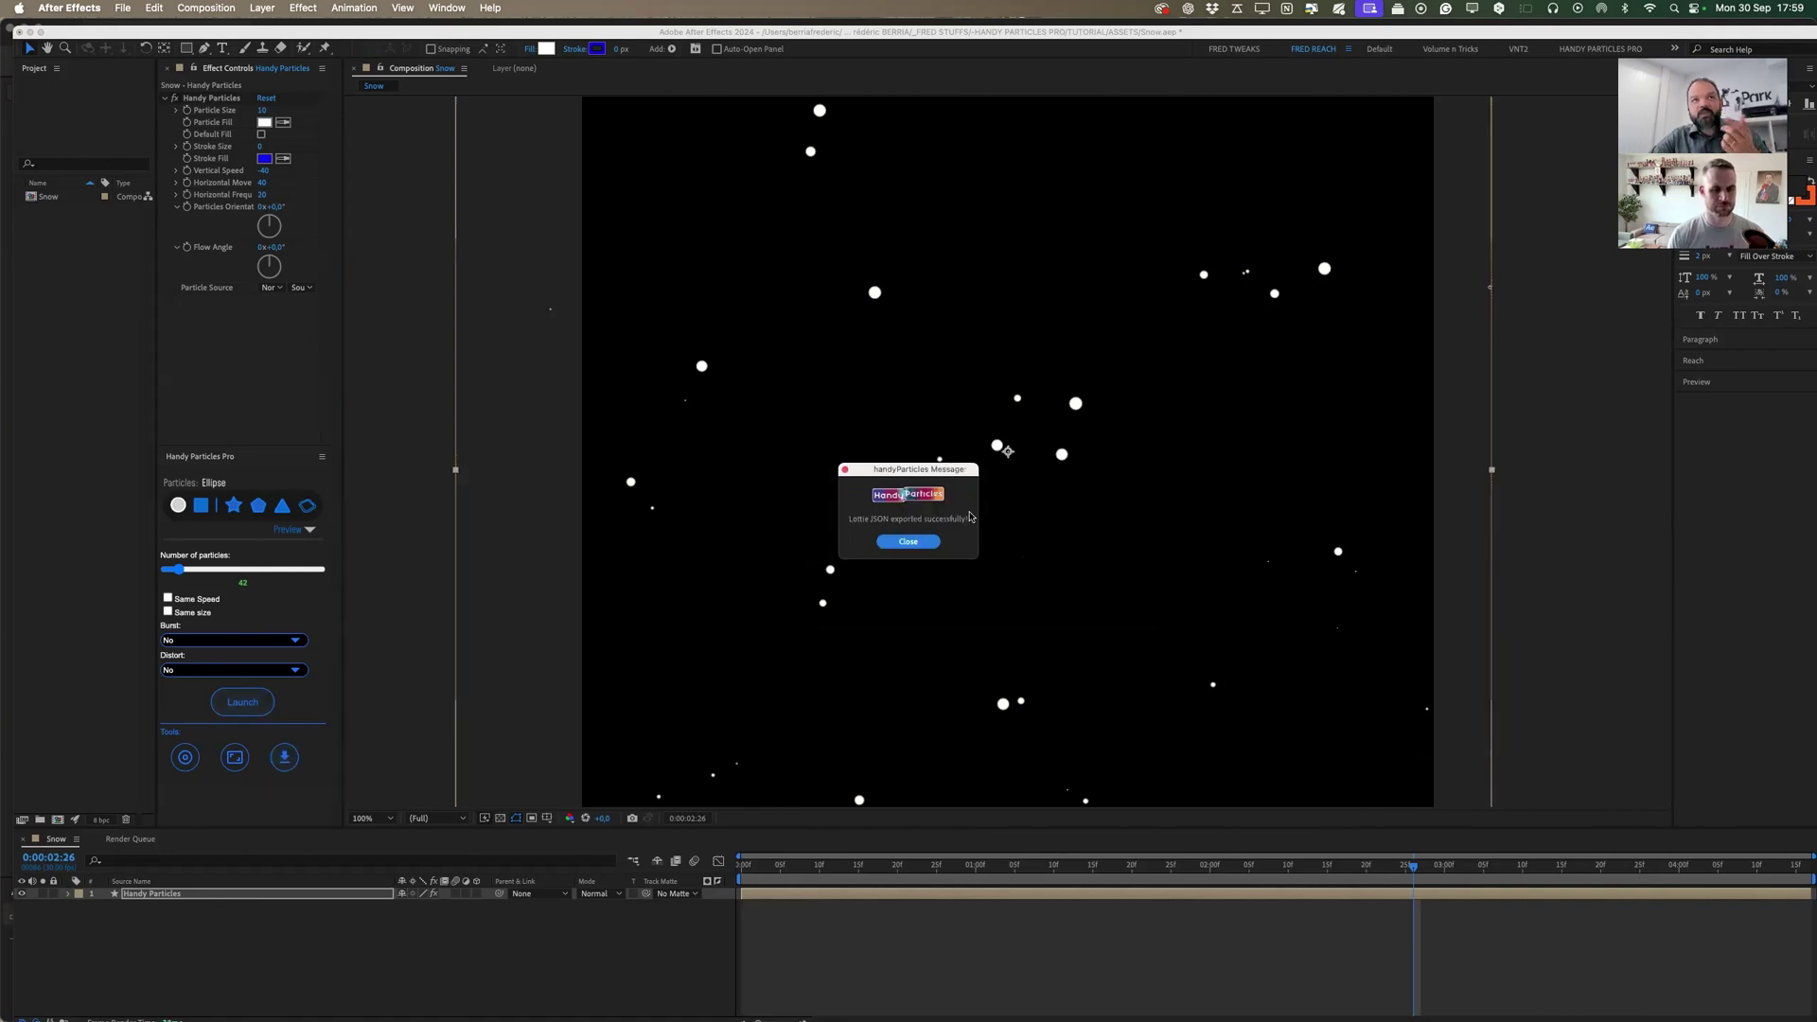
{"action": "left_click", "coordinate": [907, 541]}
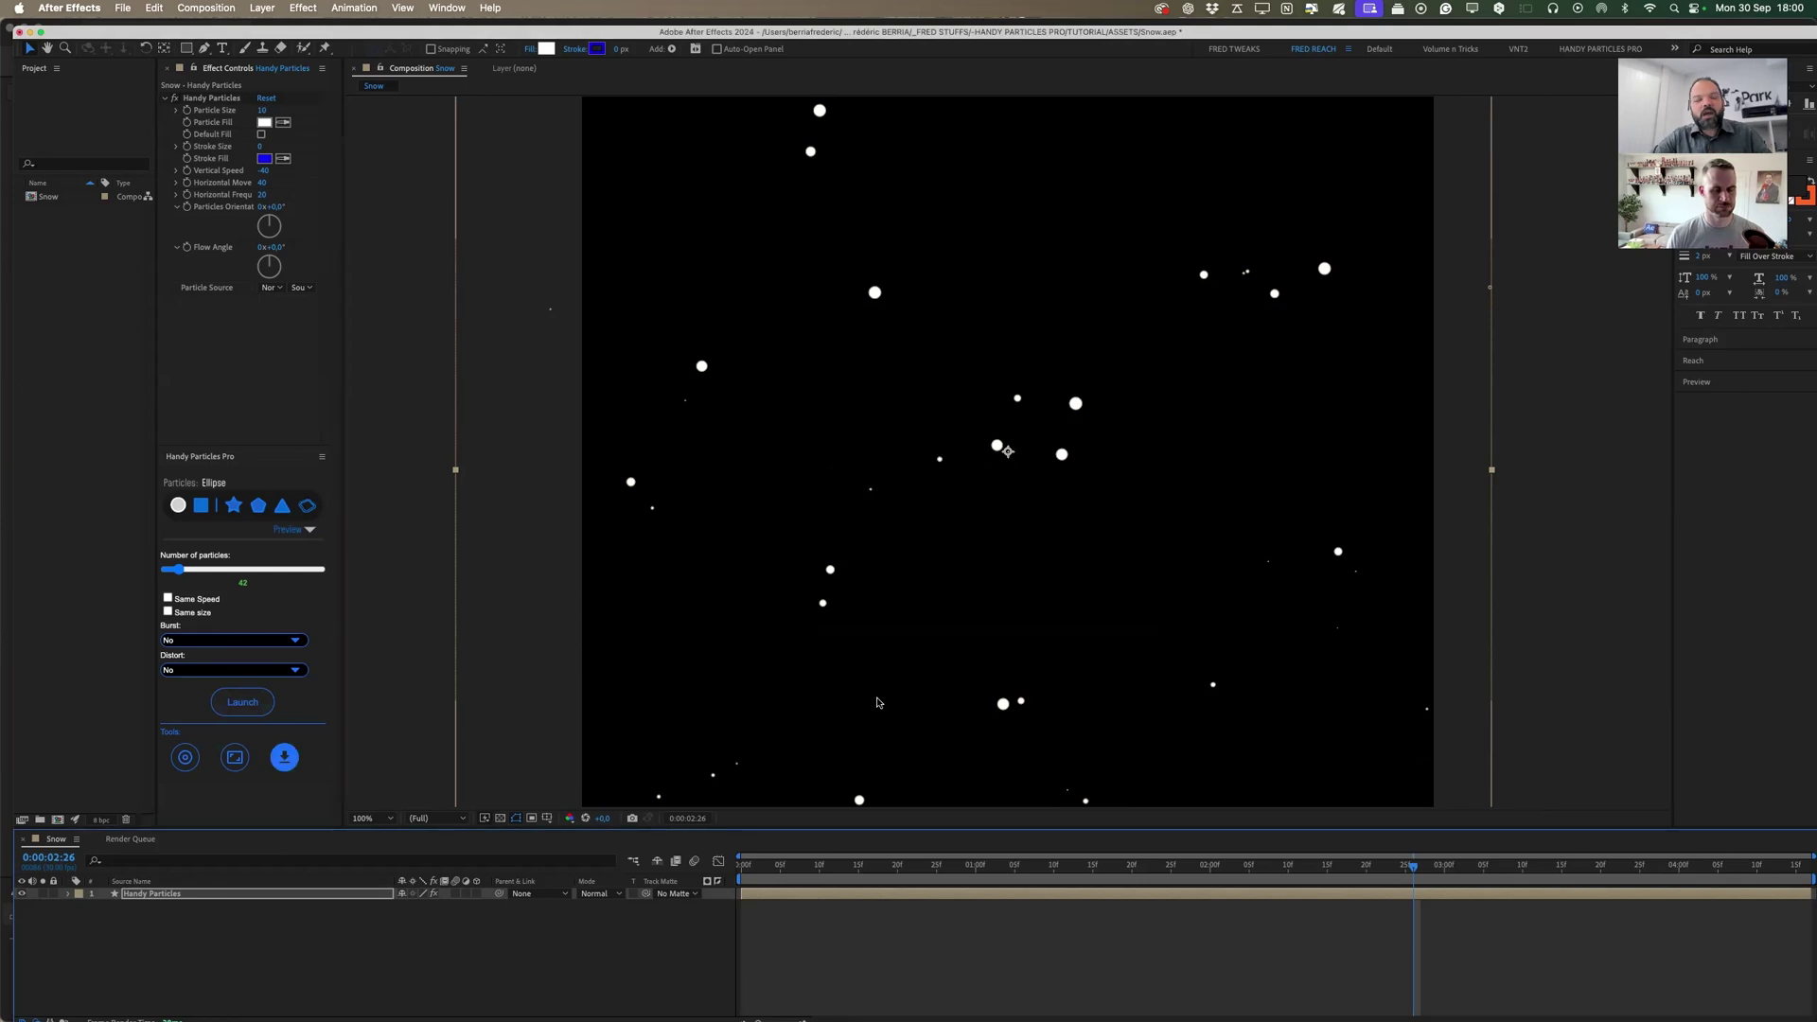
Switch to Rive and play the State Machine WINTER animation of the ROOM artboard.
{"action": "mouse_move", "coordinate": [705, 1014]}
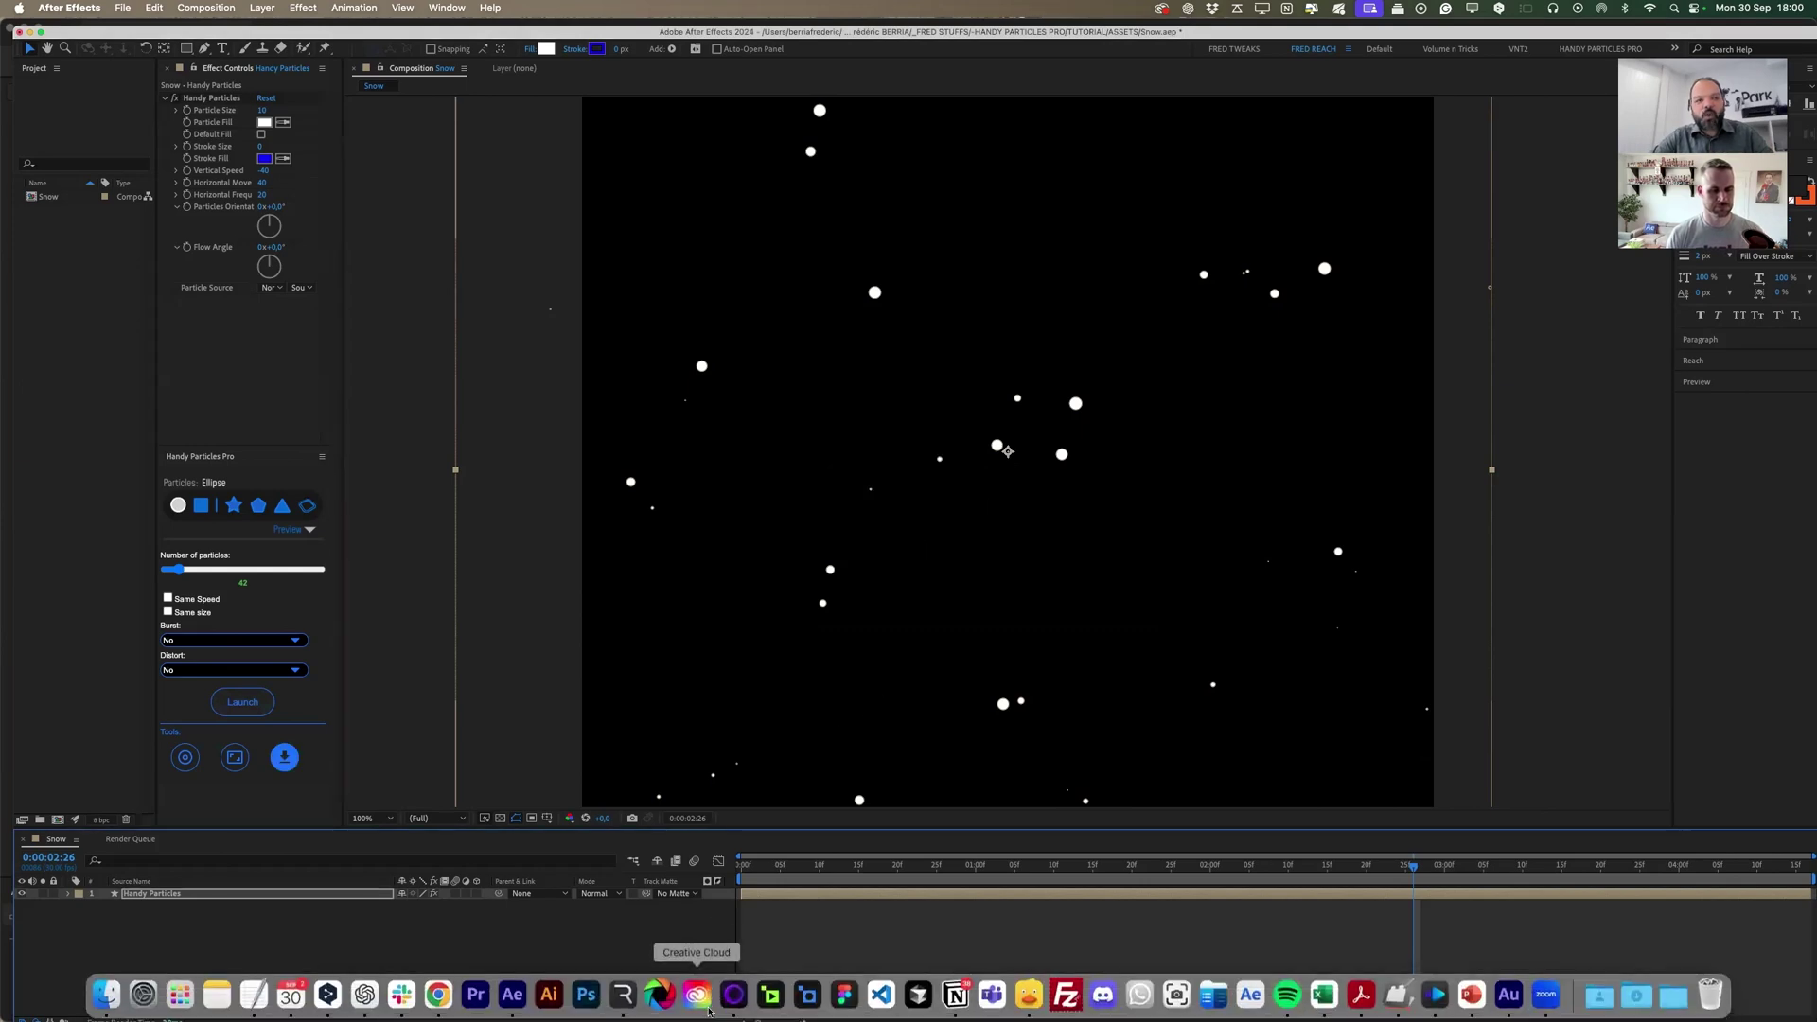
{"action": "left_click", "coordinate": [623, 995]}
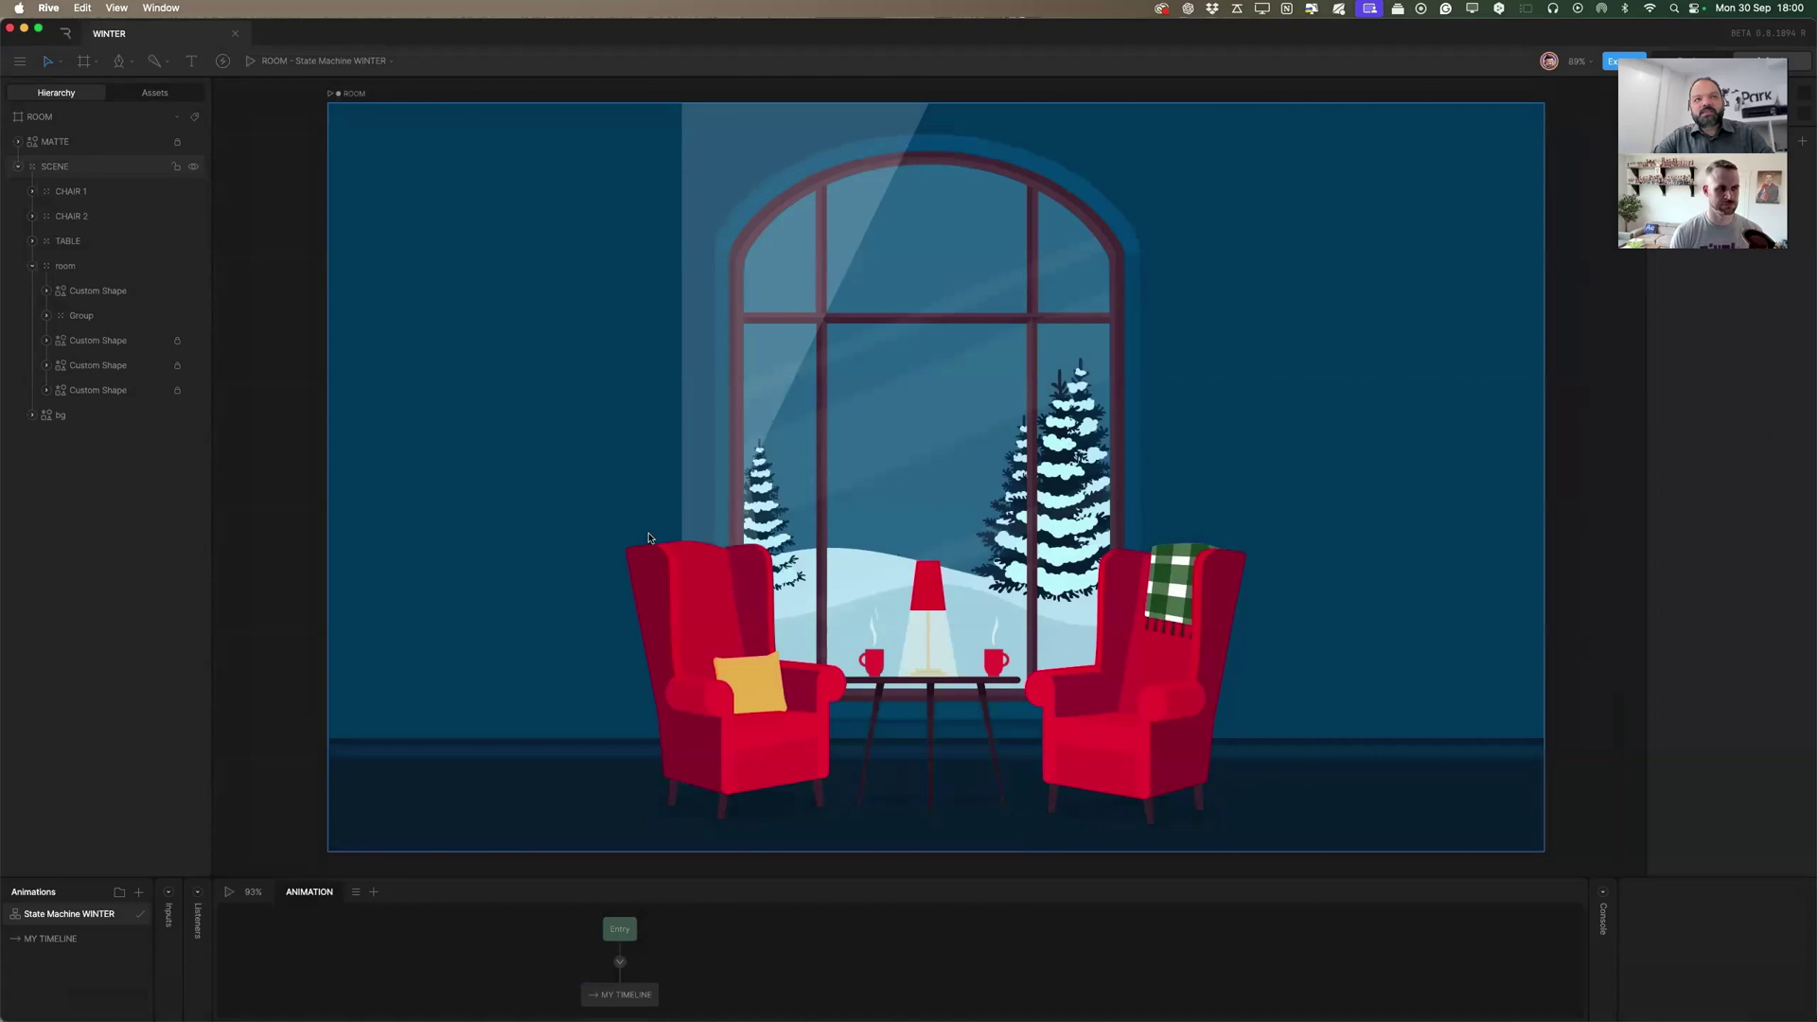
{"action": "left_click", "coordinate": [230, 892]}
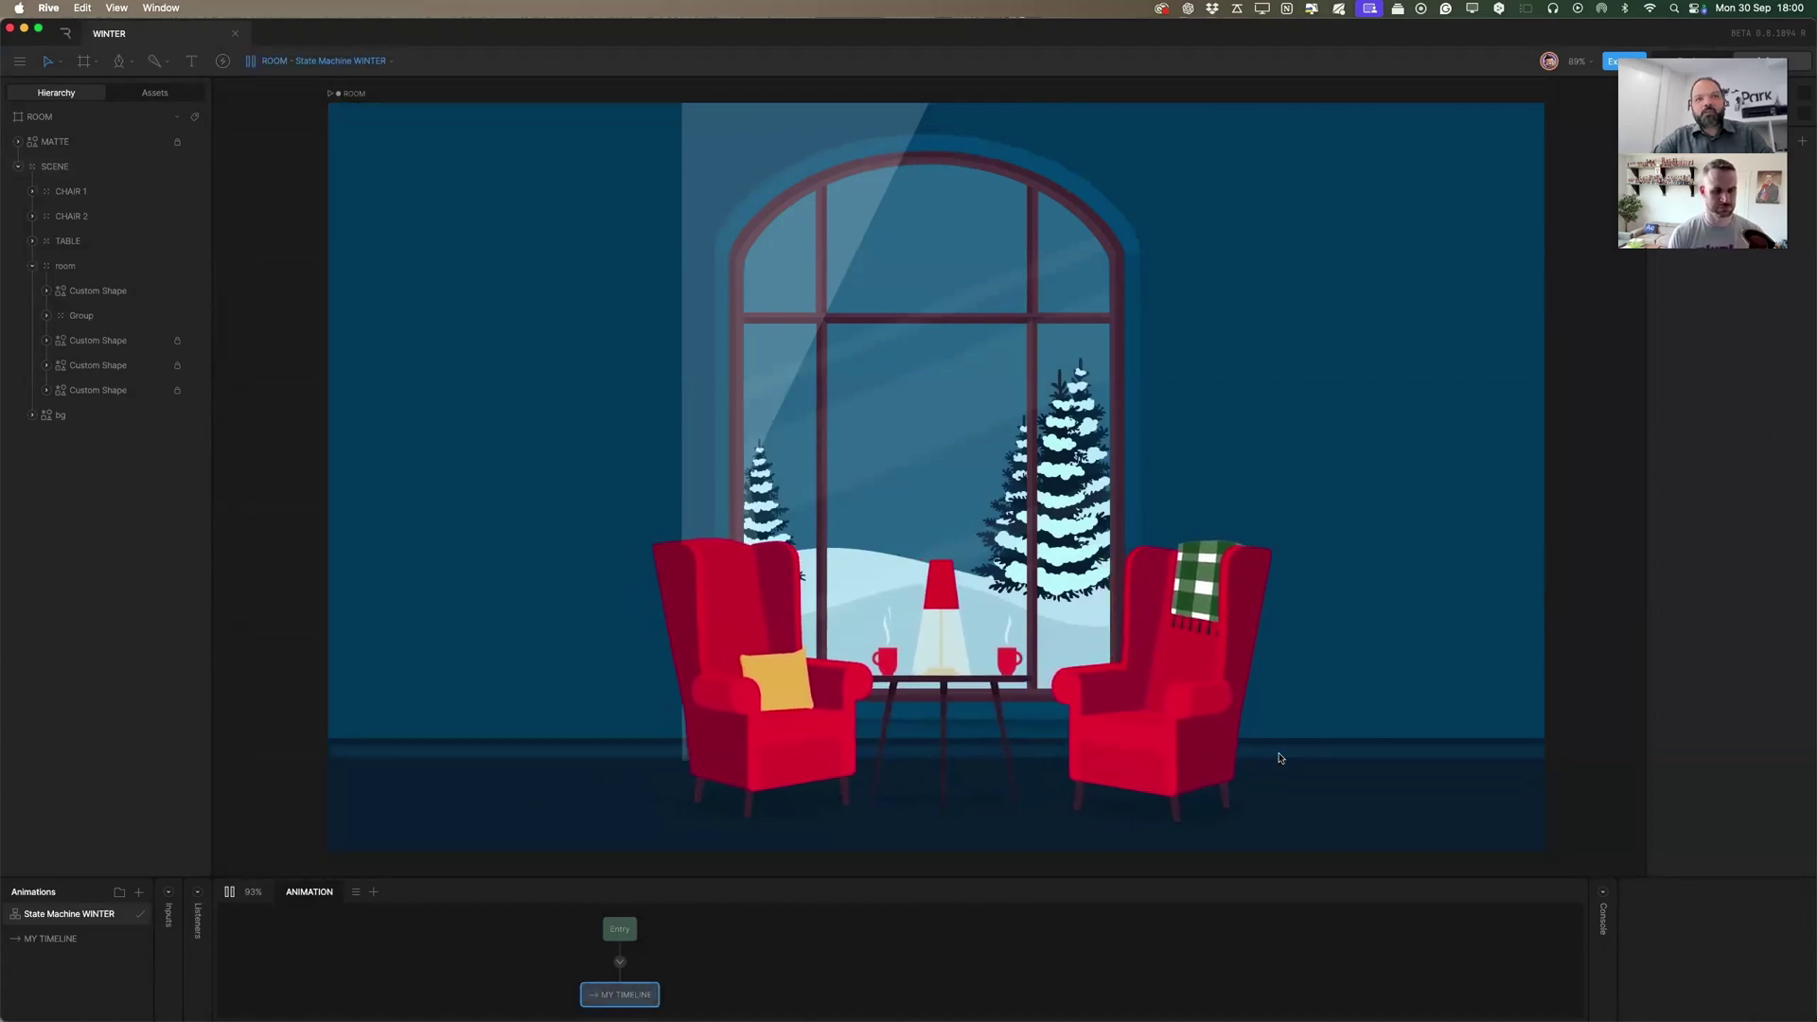
{"action": "left_click", "coordinate": [229, 892]}
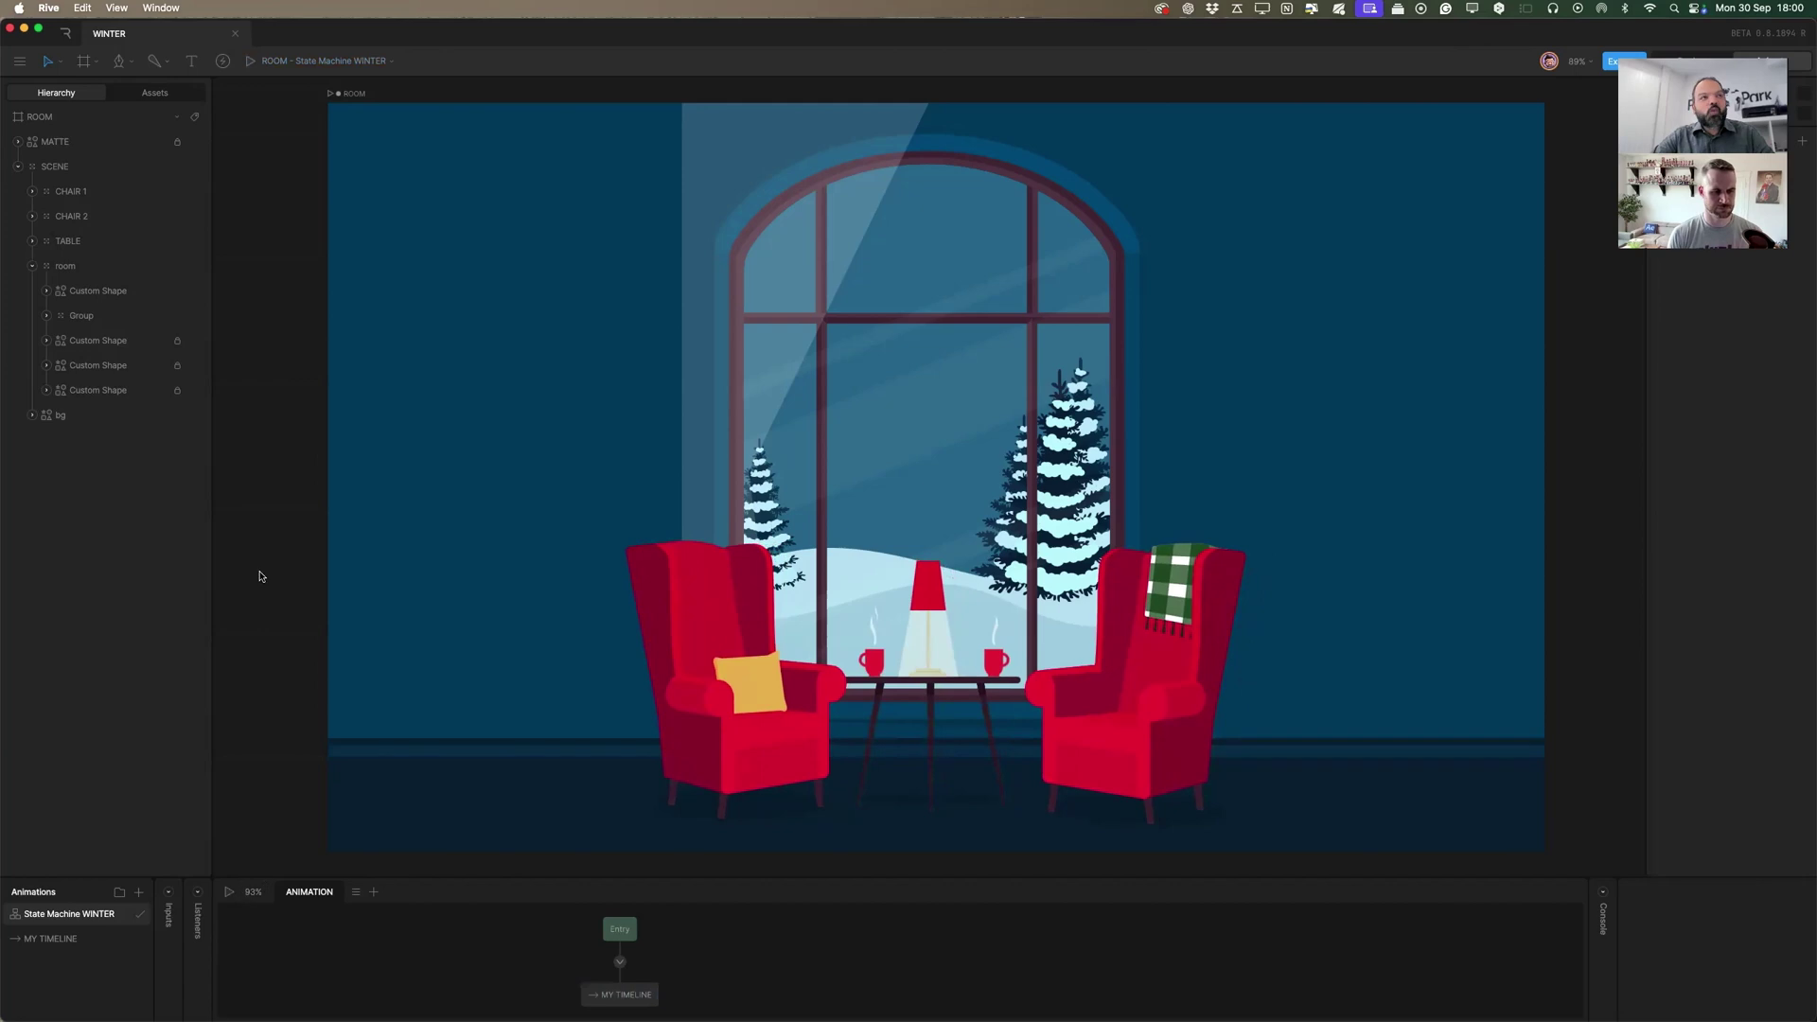
Replace the existing snow Lottie asset with the exported file Snow_Handy Particles_976.json from the Desktop.
{"action": "left_click", "coordinate": [155, 93]}
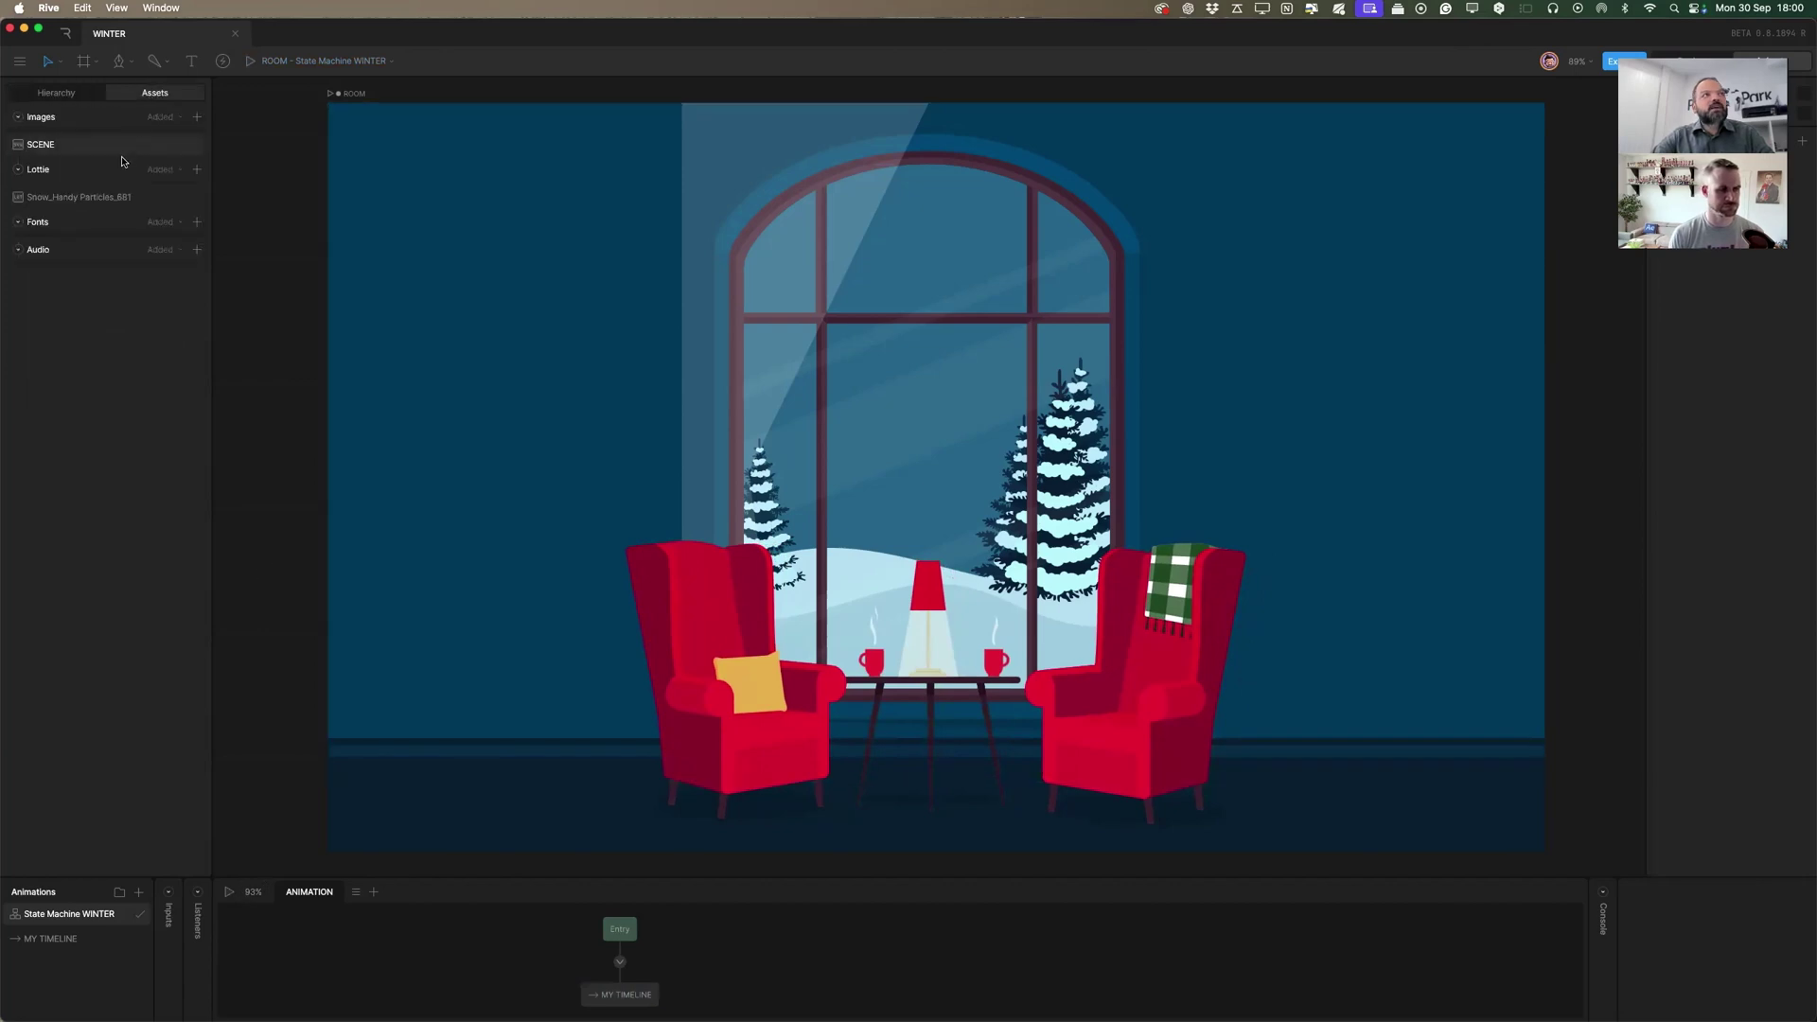
{"action": "left_click", "coordinate": [116, 196]}
{"action": "key", "text": "Delete"}
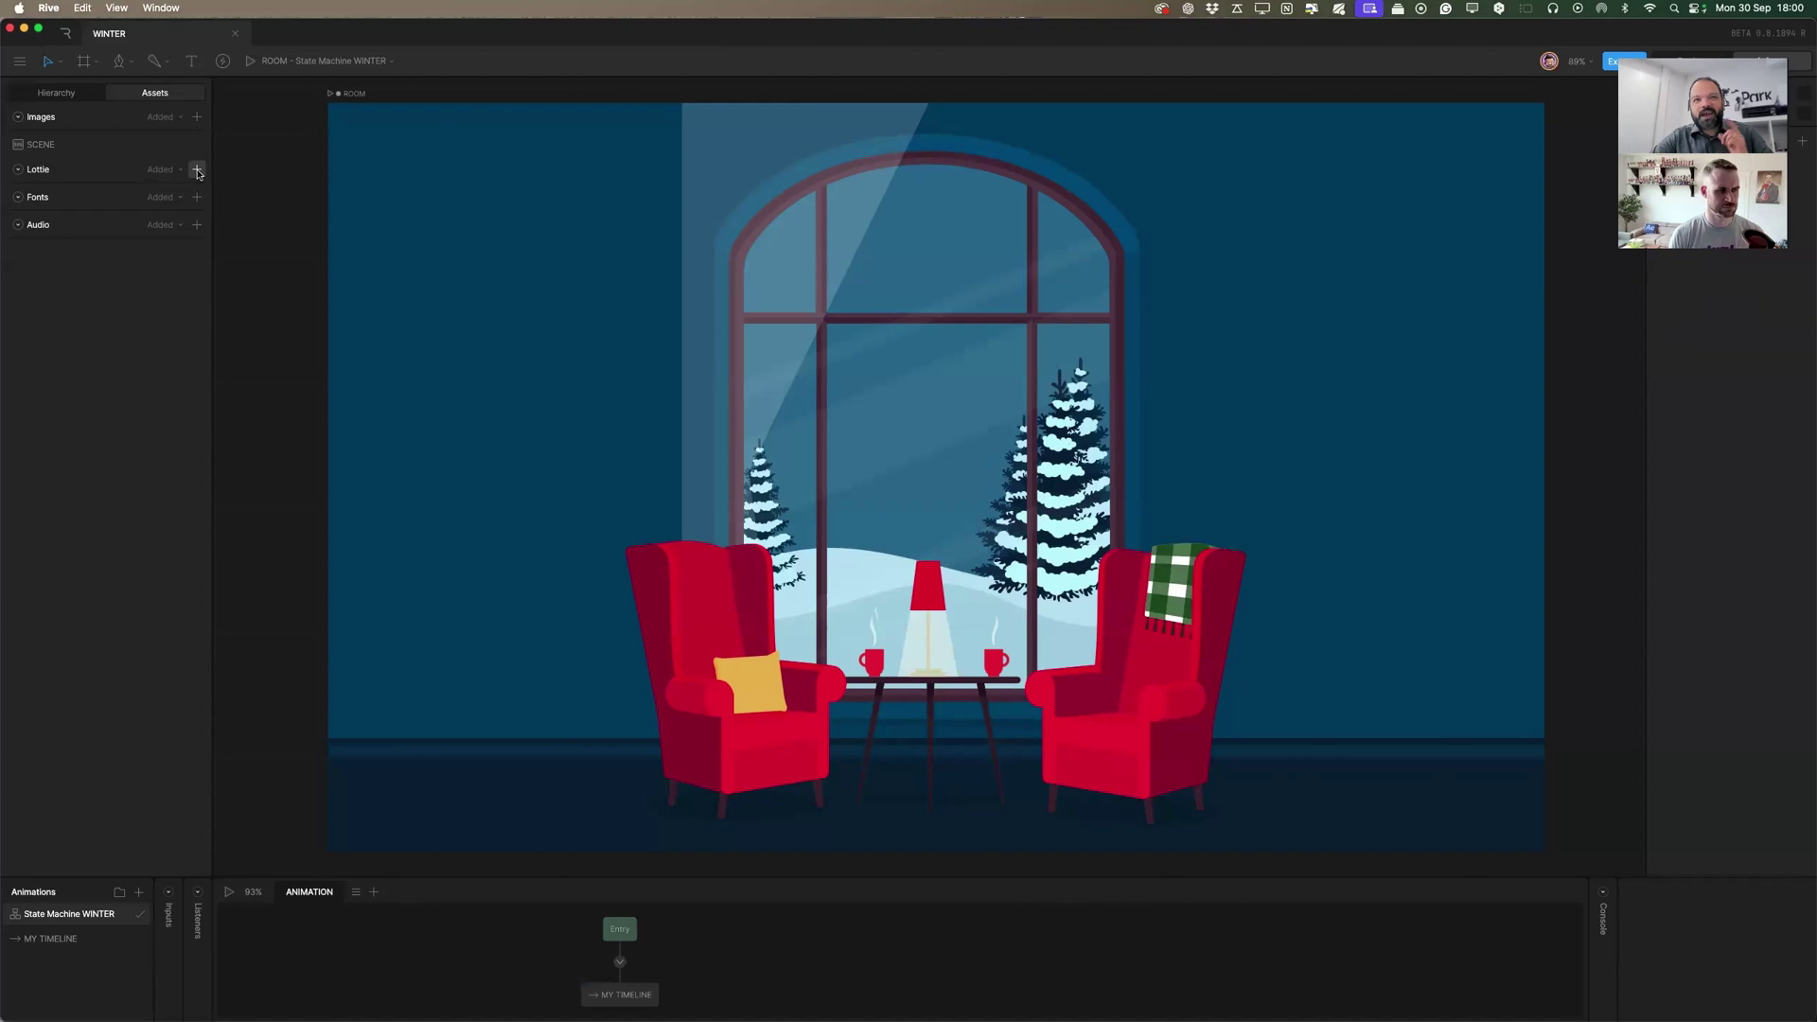
{"action": "left_click", "coordinate": [198, 171]}
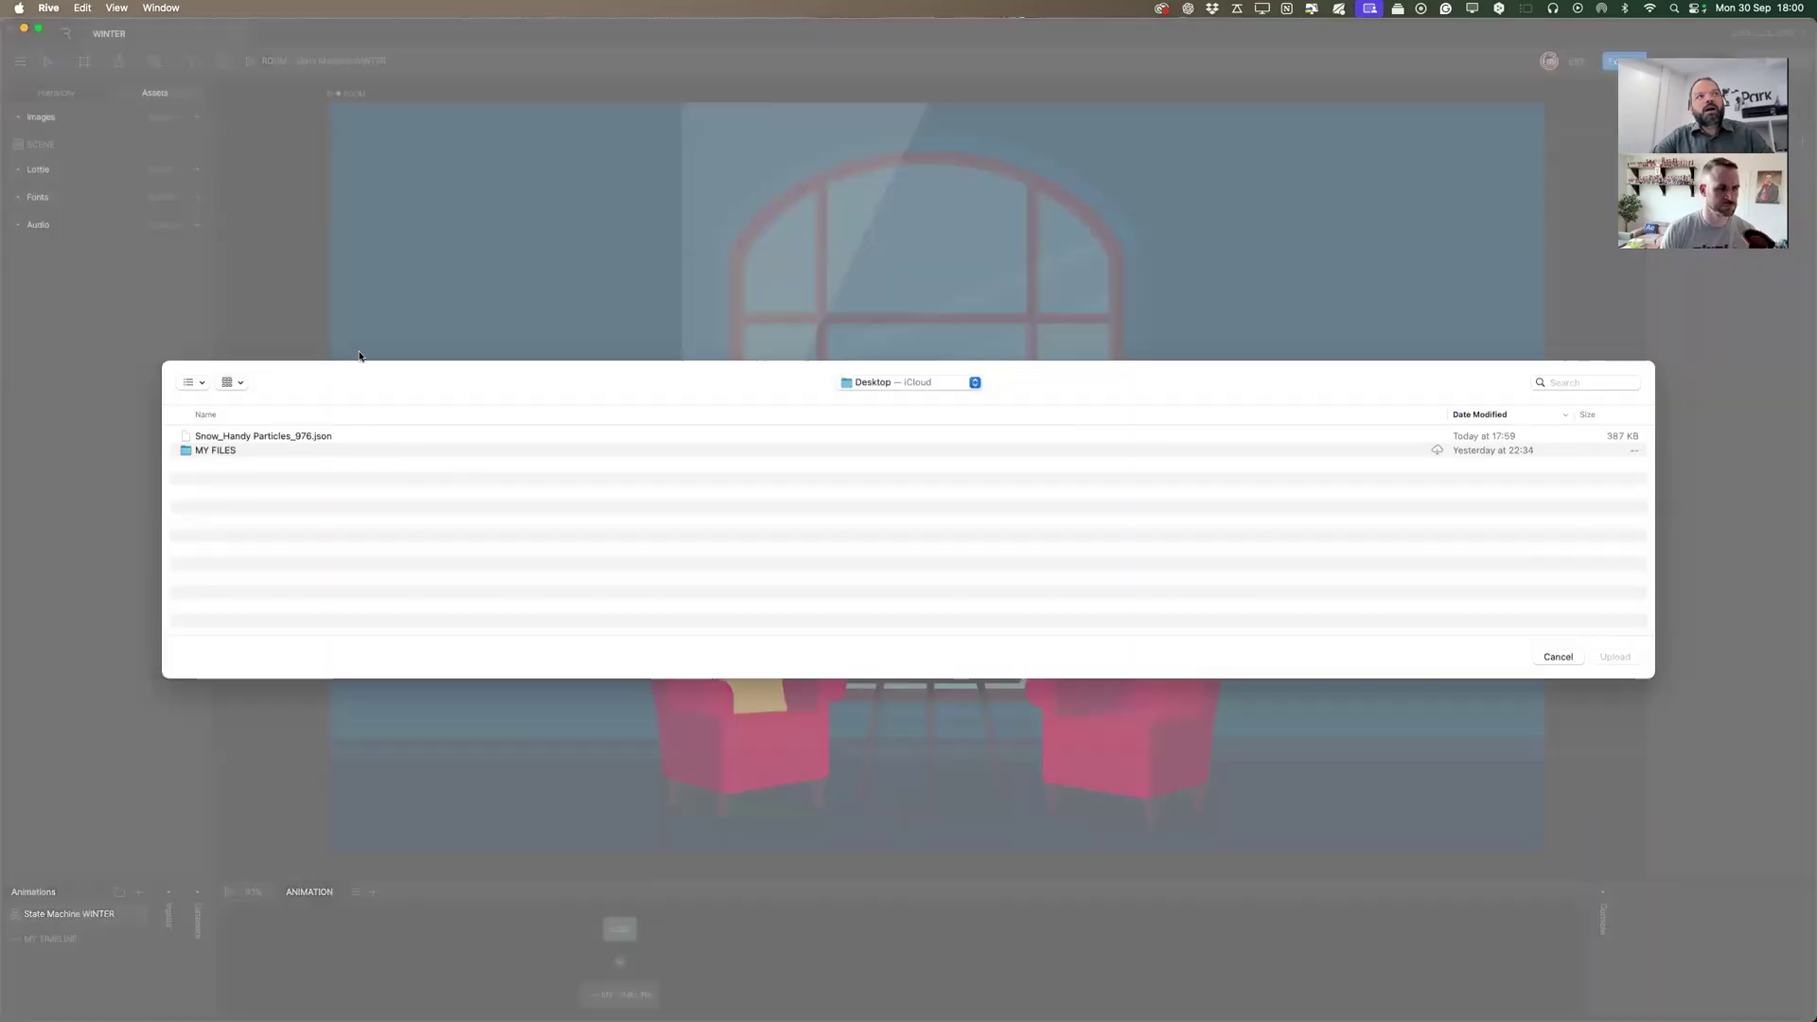
{"action": "left_click", "coordinate": [312, 437]}
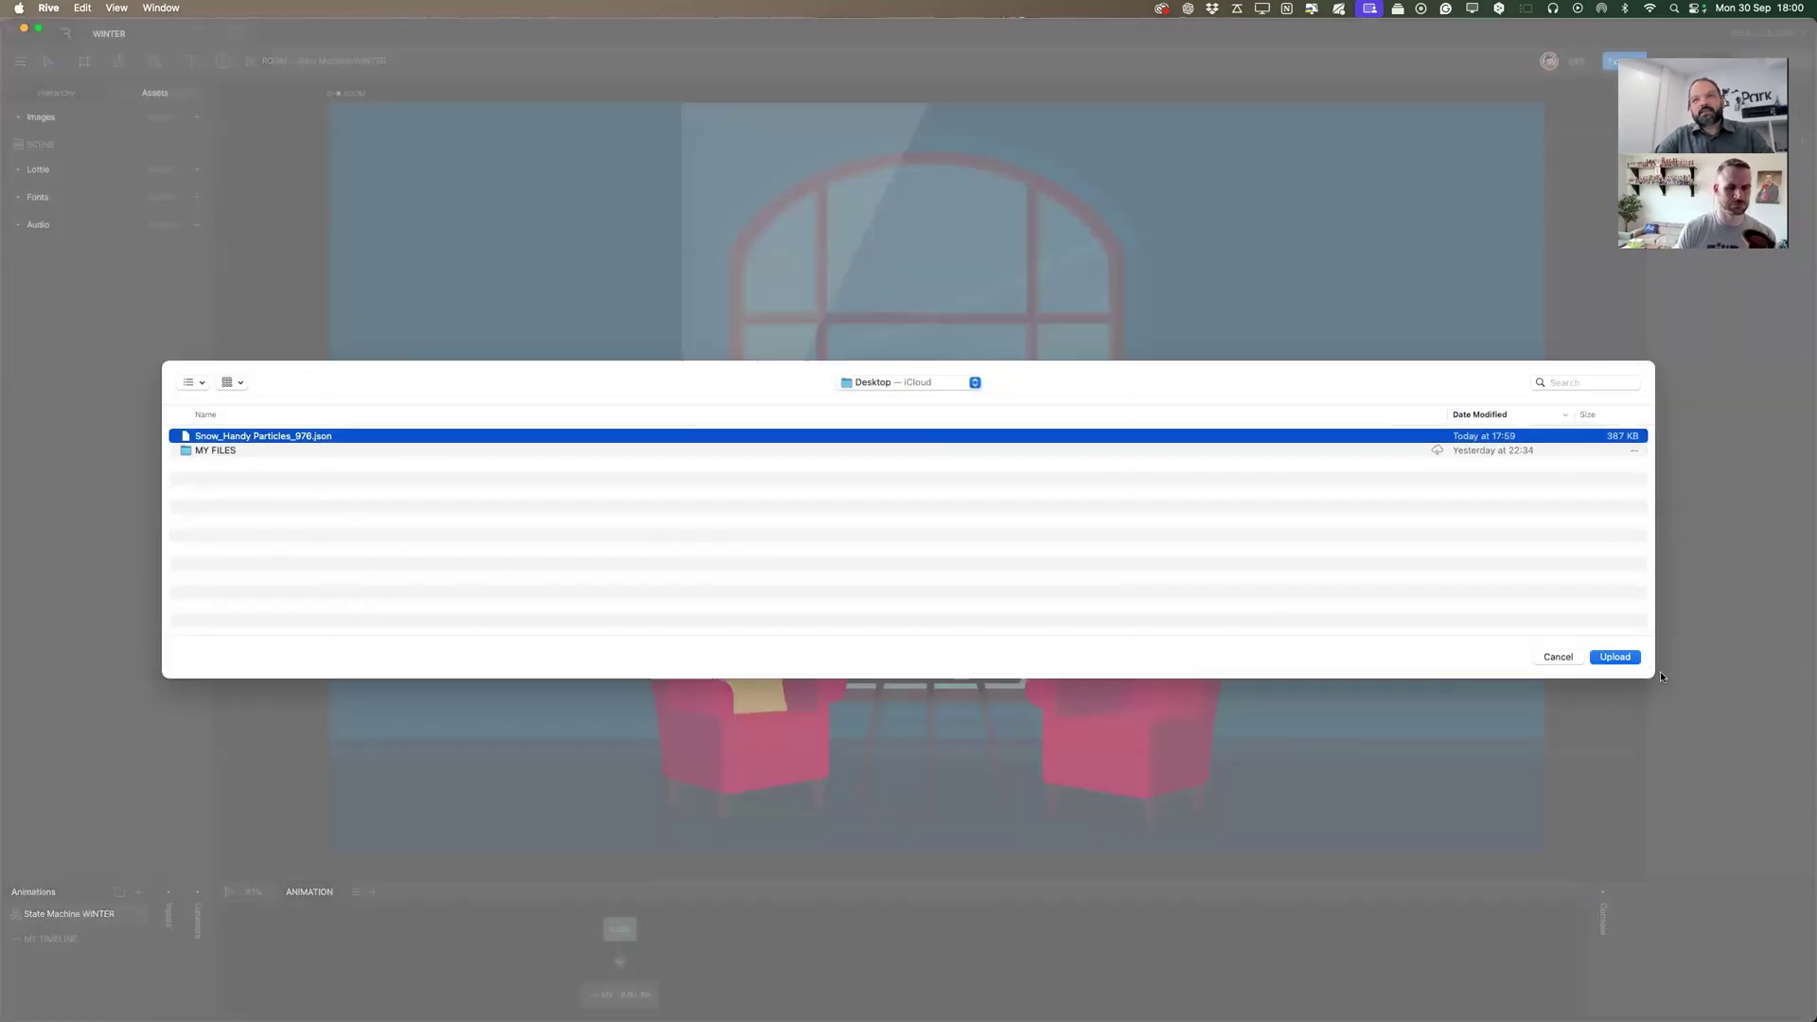
{"action": "left_click", "coordinate": [1615, 656]}
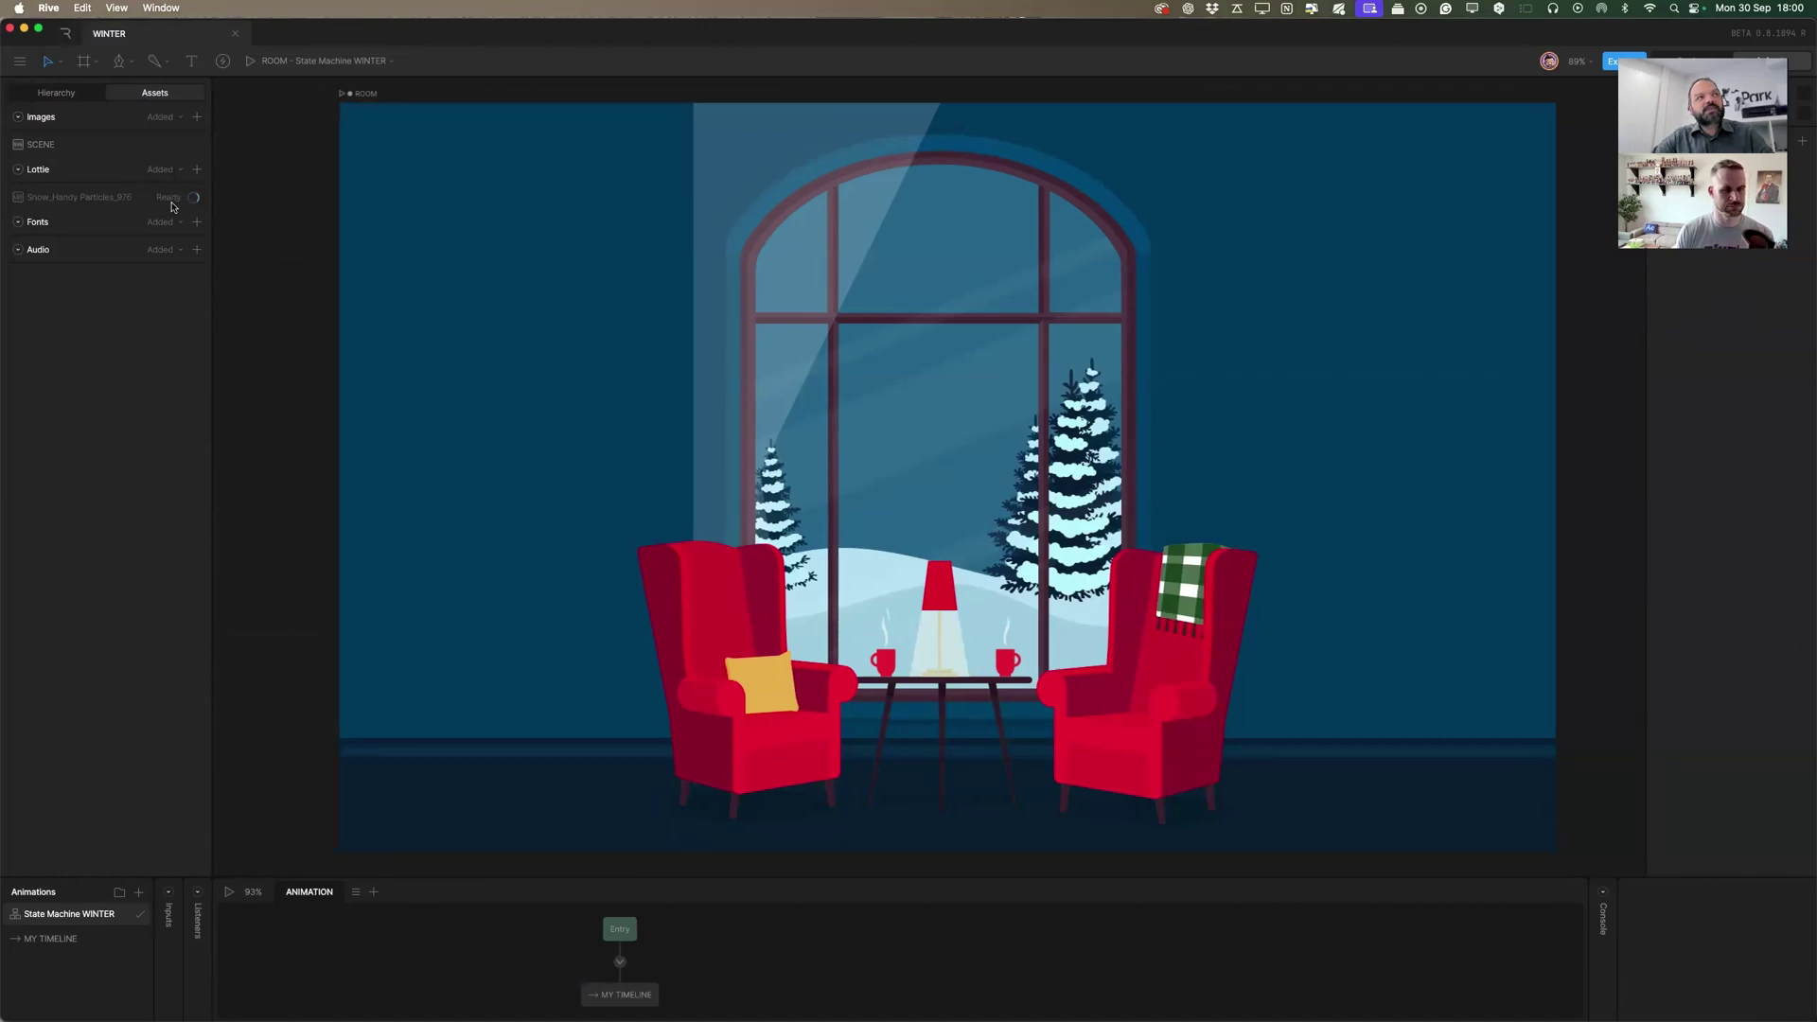
Generate an artboard from the Snow_Handy Particles_976 asset and play its snow animation.
{"action": "right_click", "coordinate": [174, 206]}
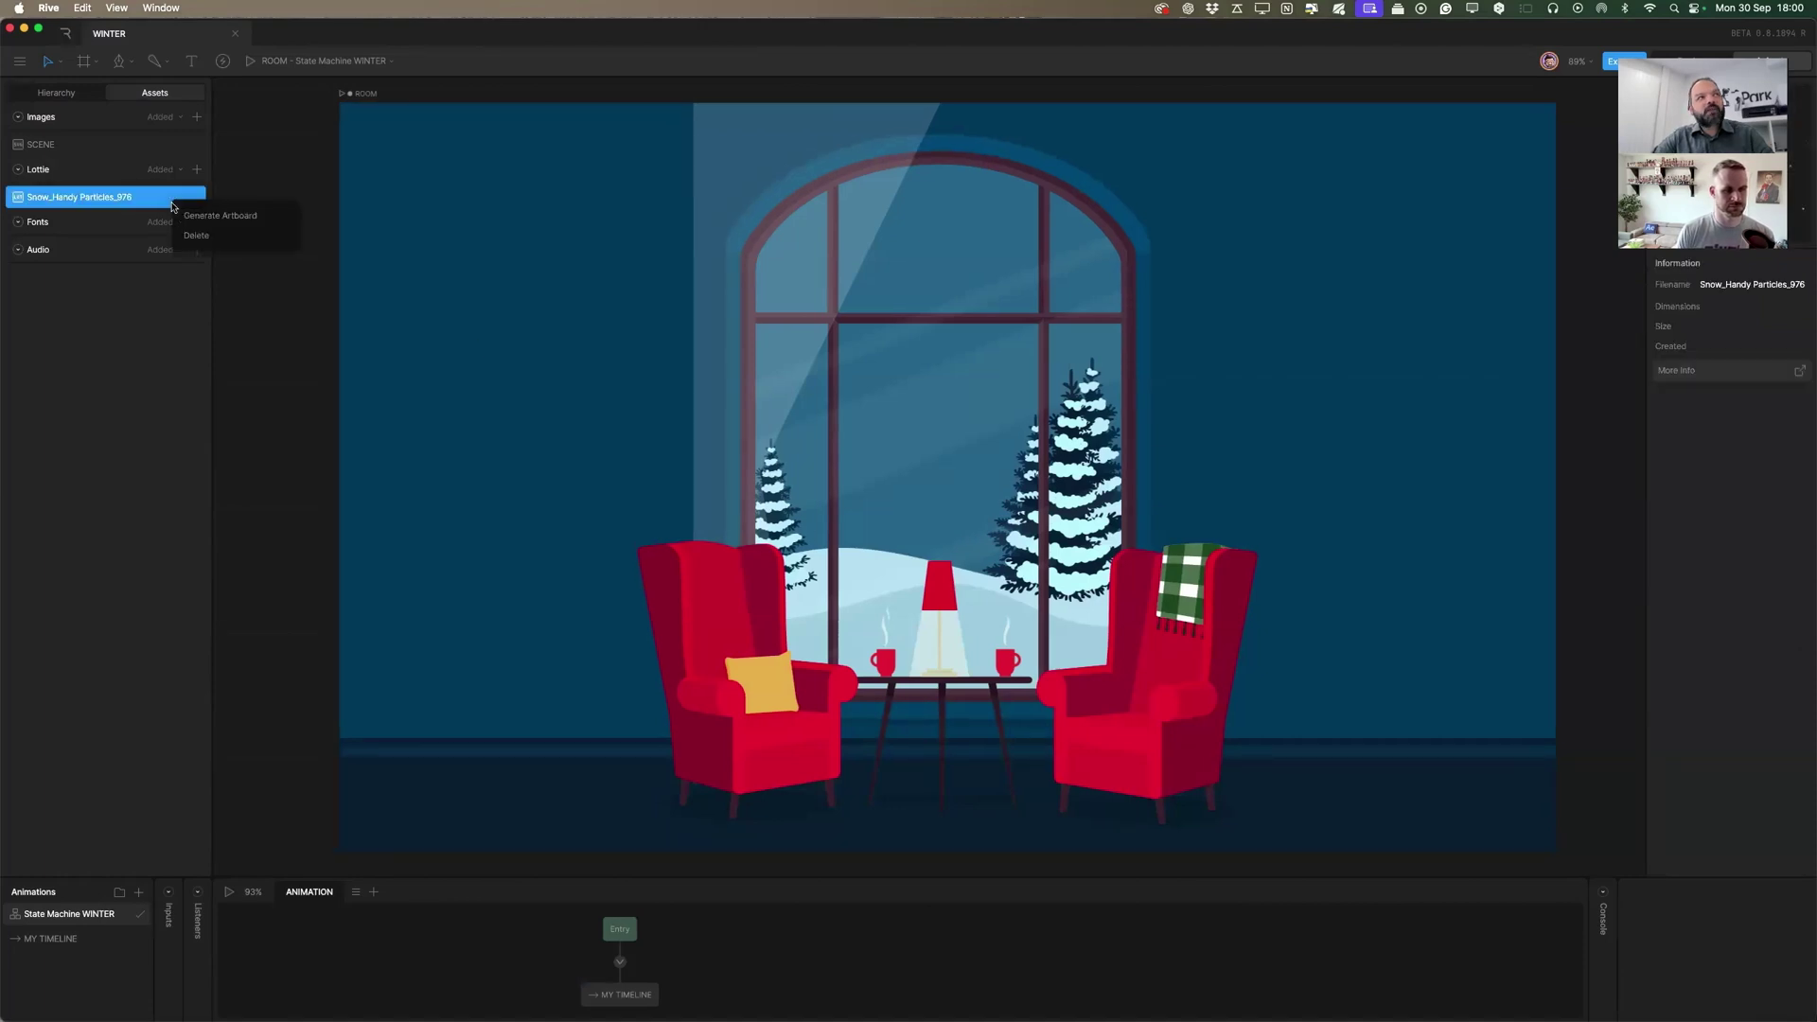
{"action": "left_click", "coordinate": [221, 217]}
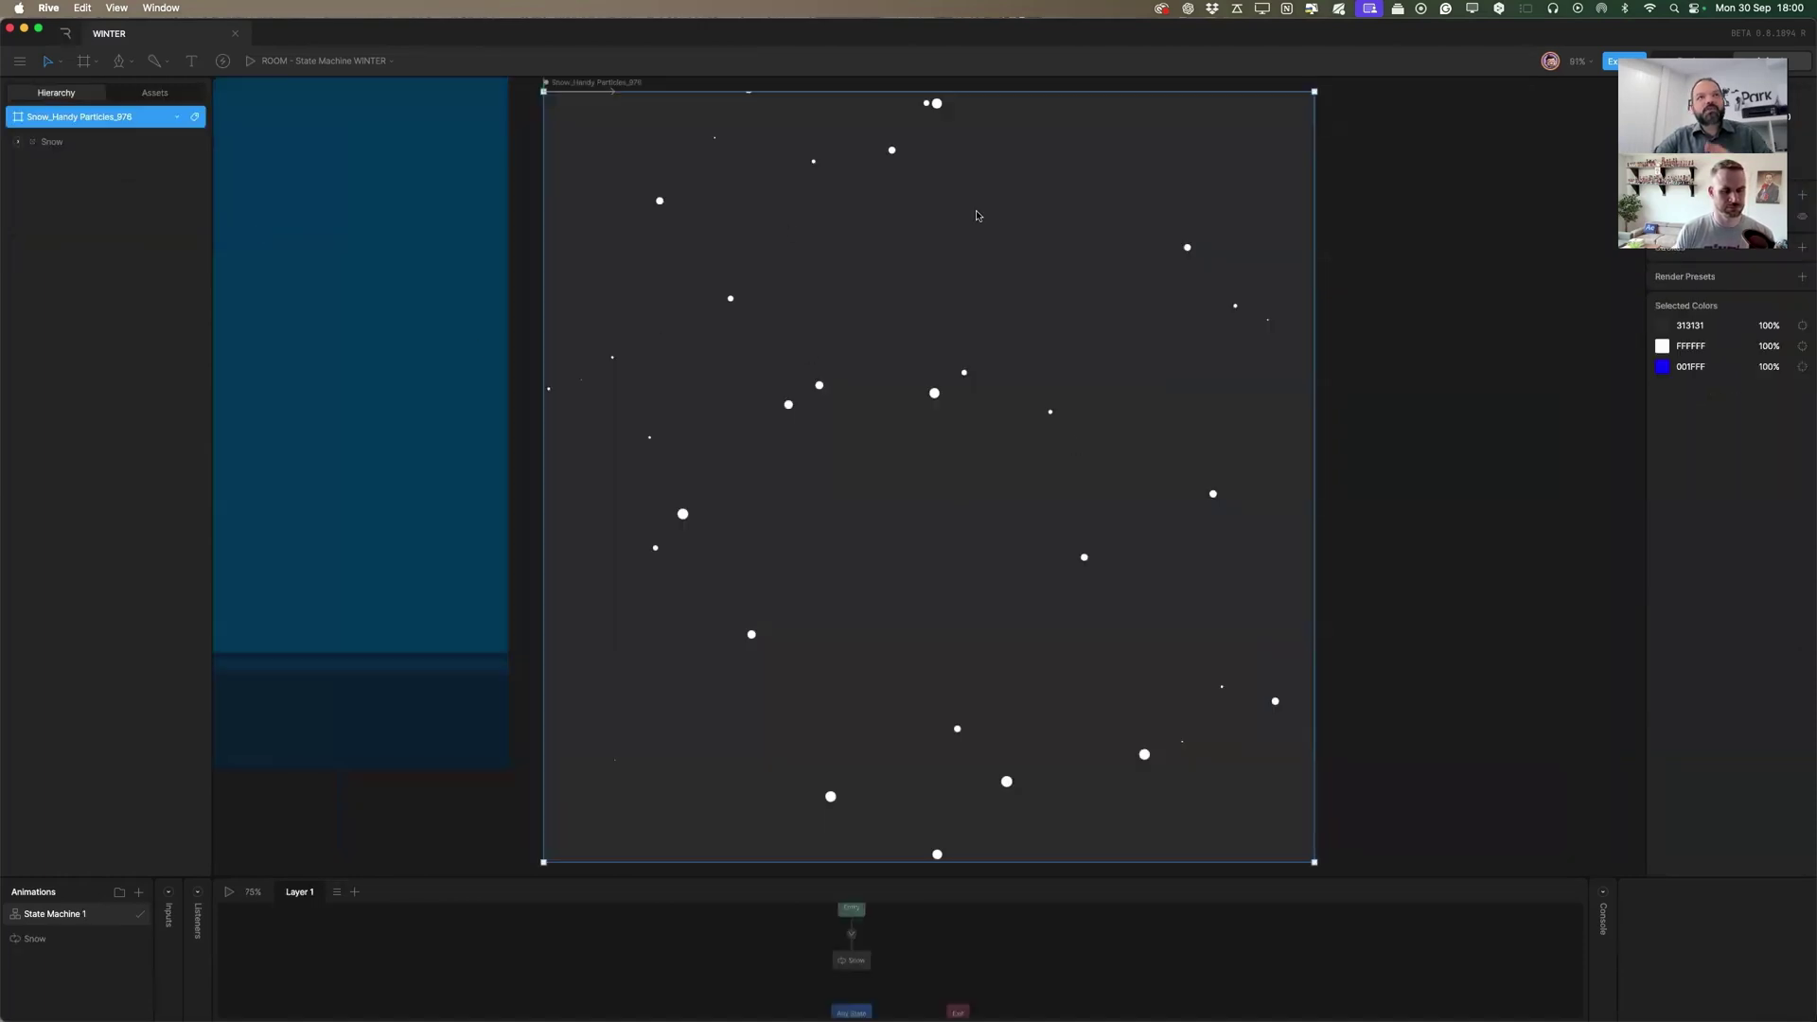
{"action": "key", "text": "space"}
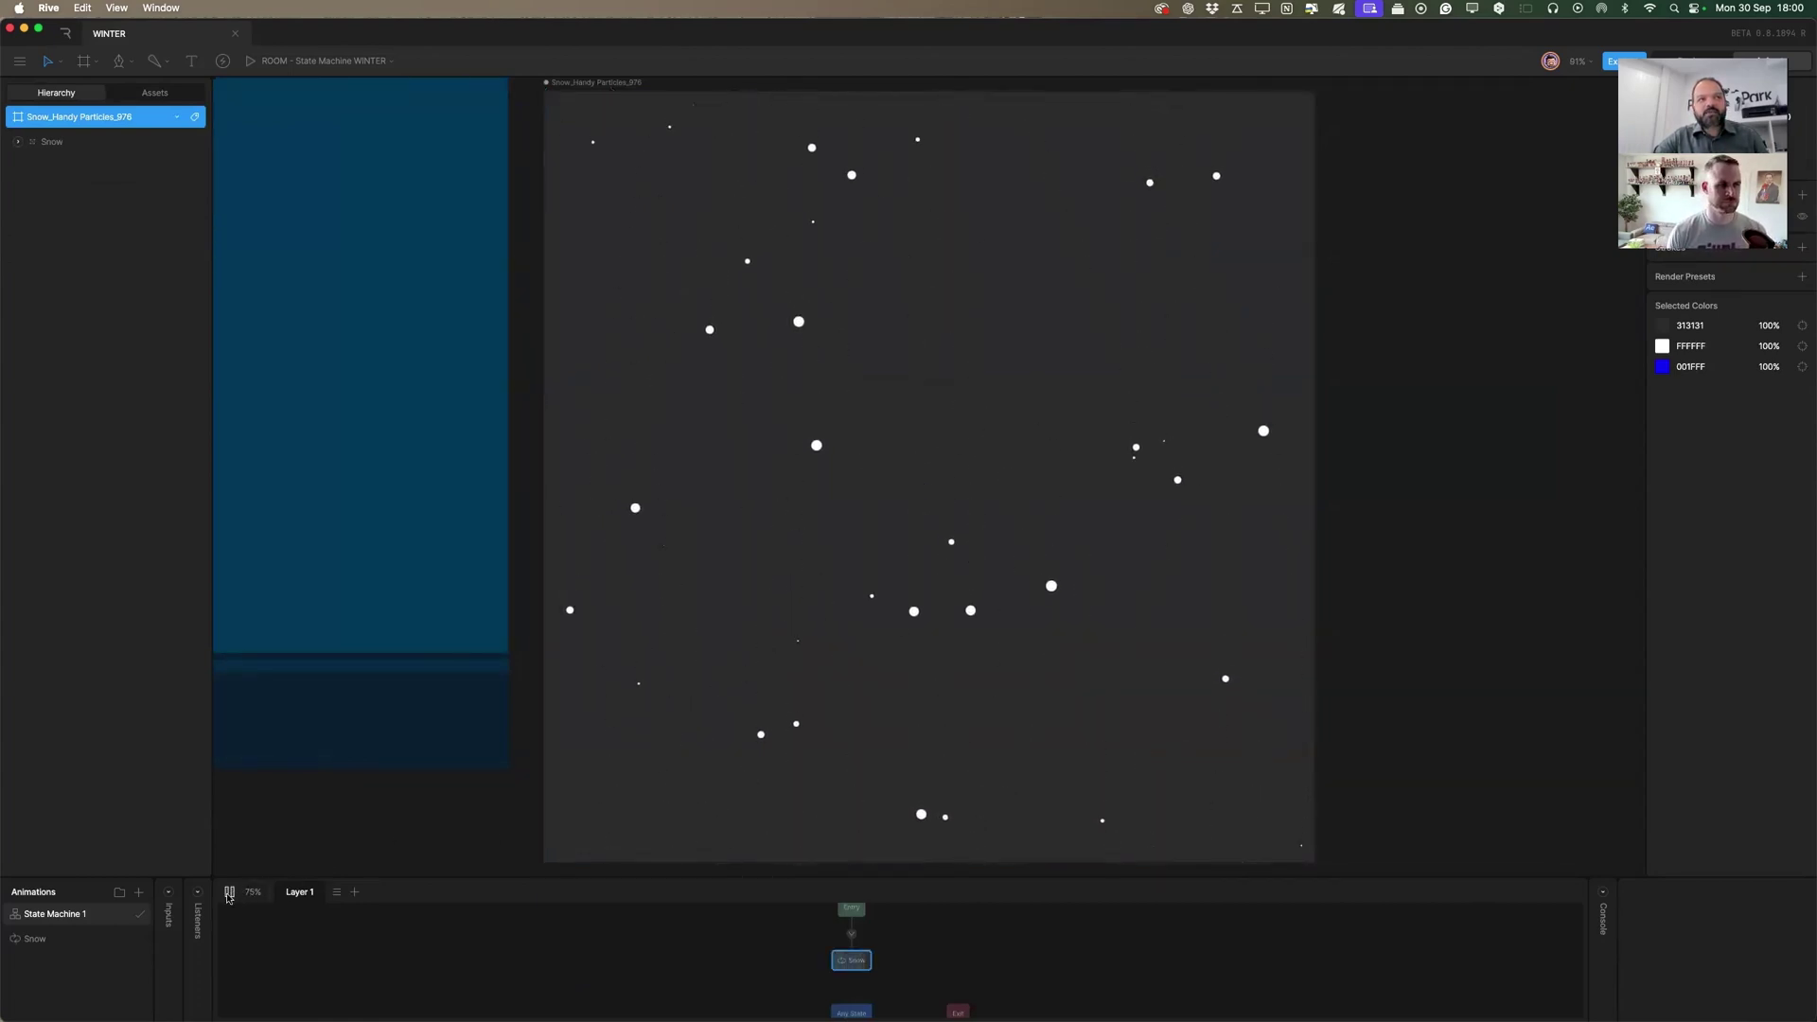
{"action": "key", "text": "space"}
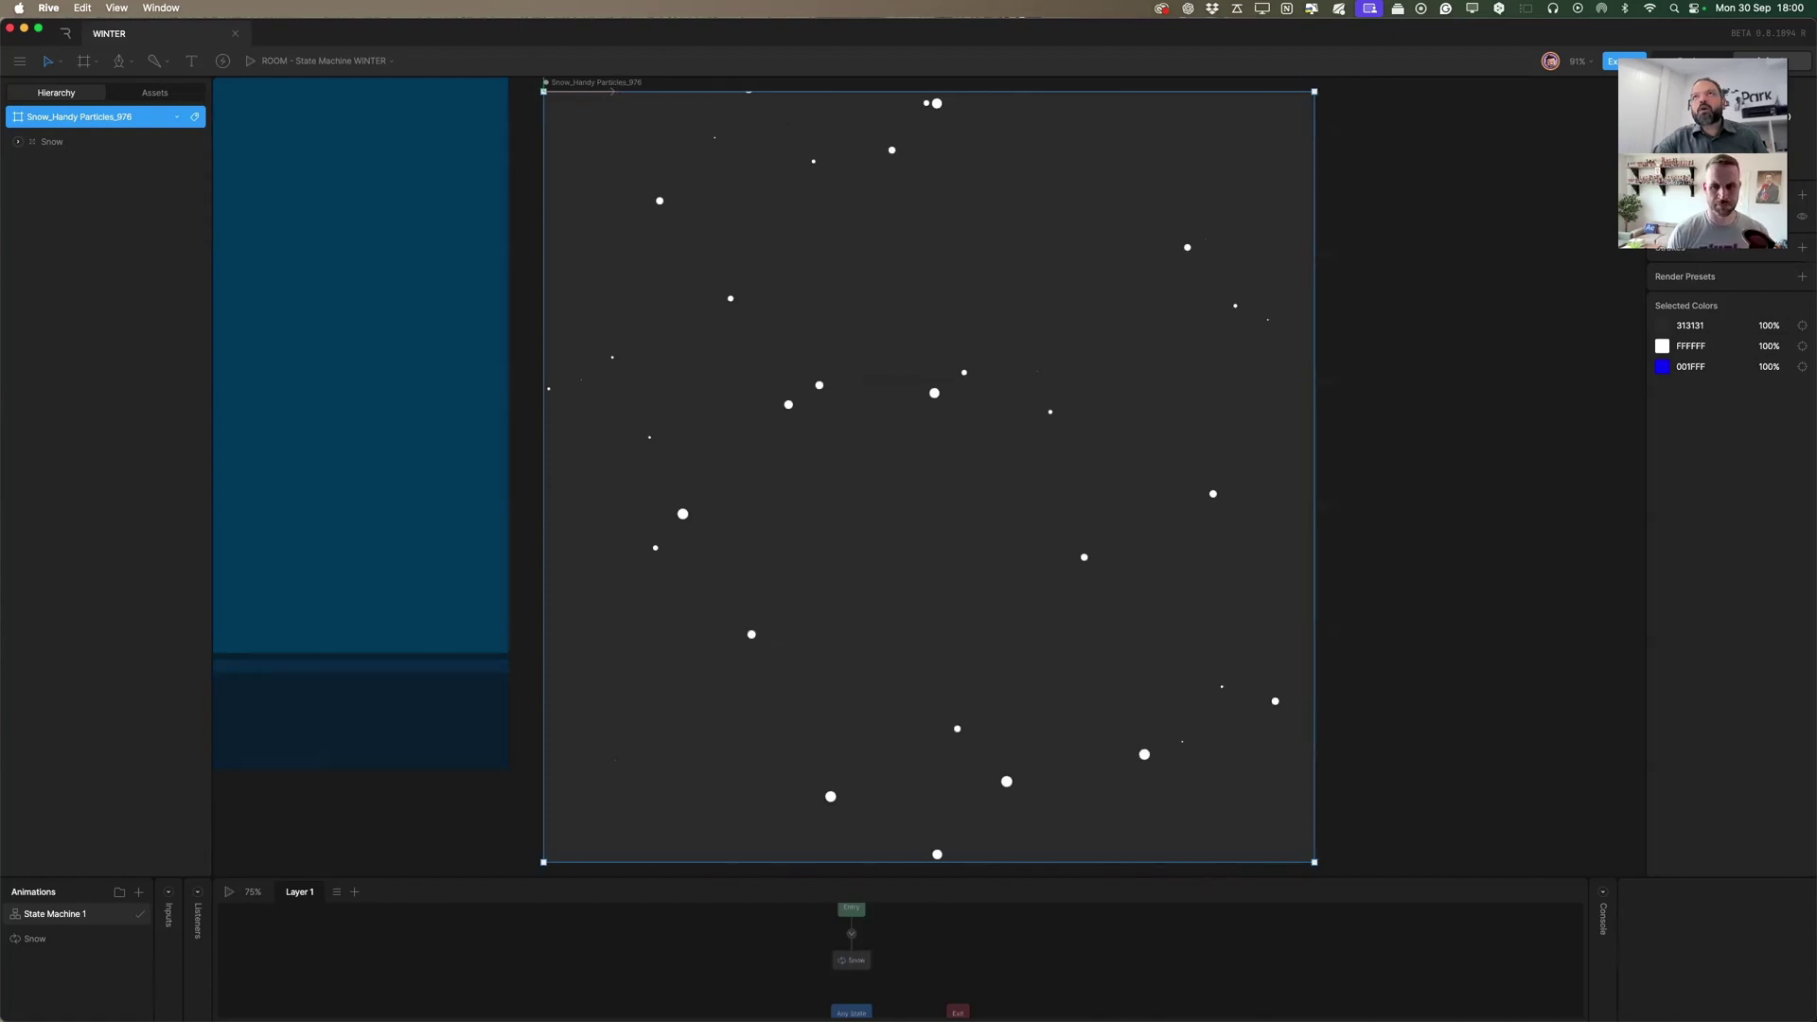
Nest the Snow_Handy Particles_976 artboard in the ROOM artboard and clip it with the MATTE shape.
{"action": "left_click_drag", "start_coordinate": [1471, 45], "coordinate": [1257, 54]}
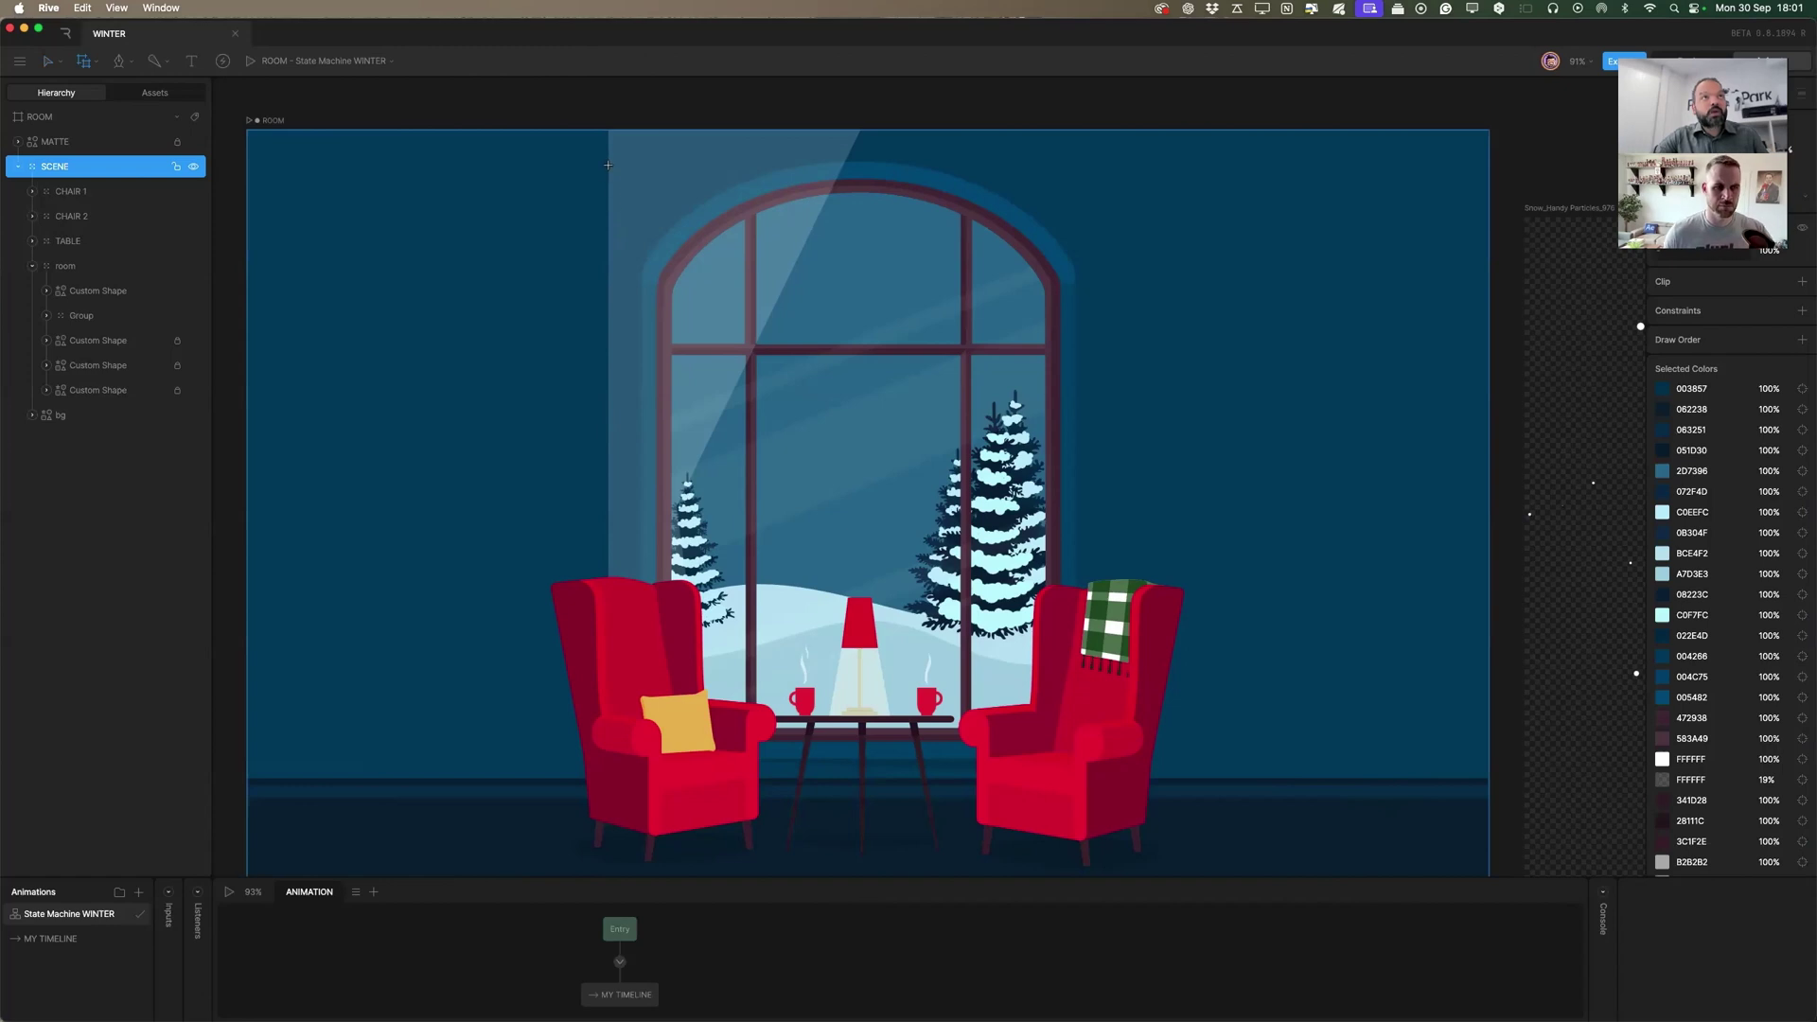
{"action": "left_click", "coordinate": [607, 164]}
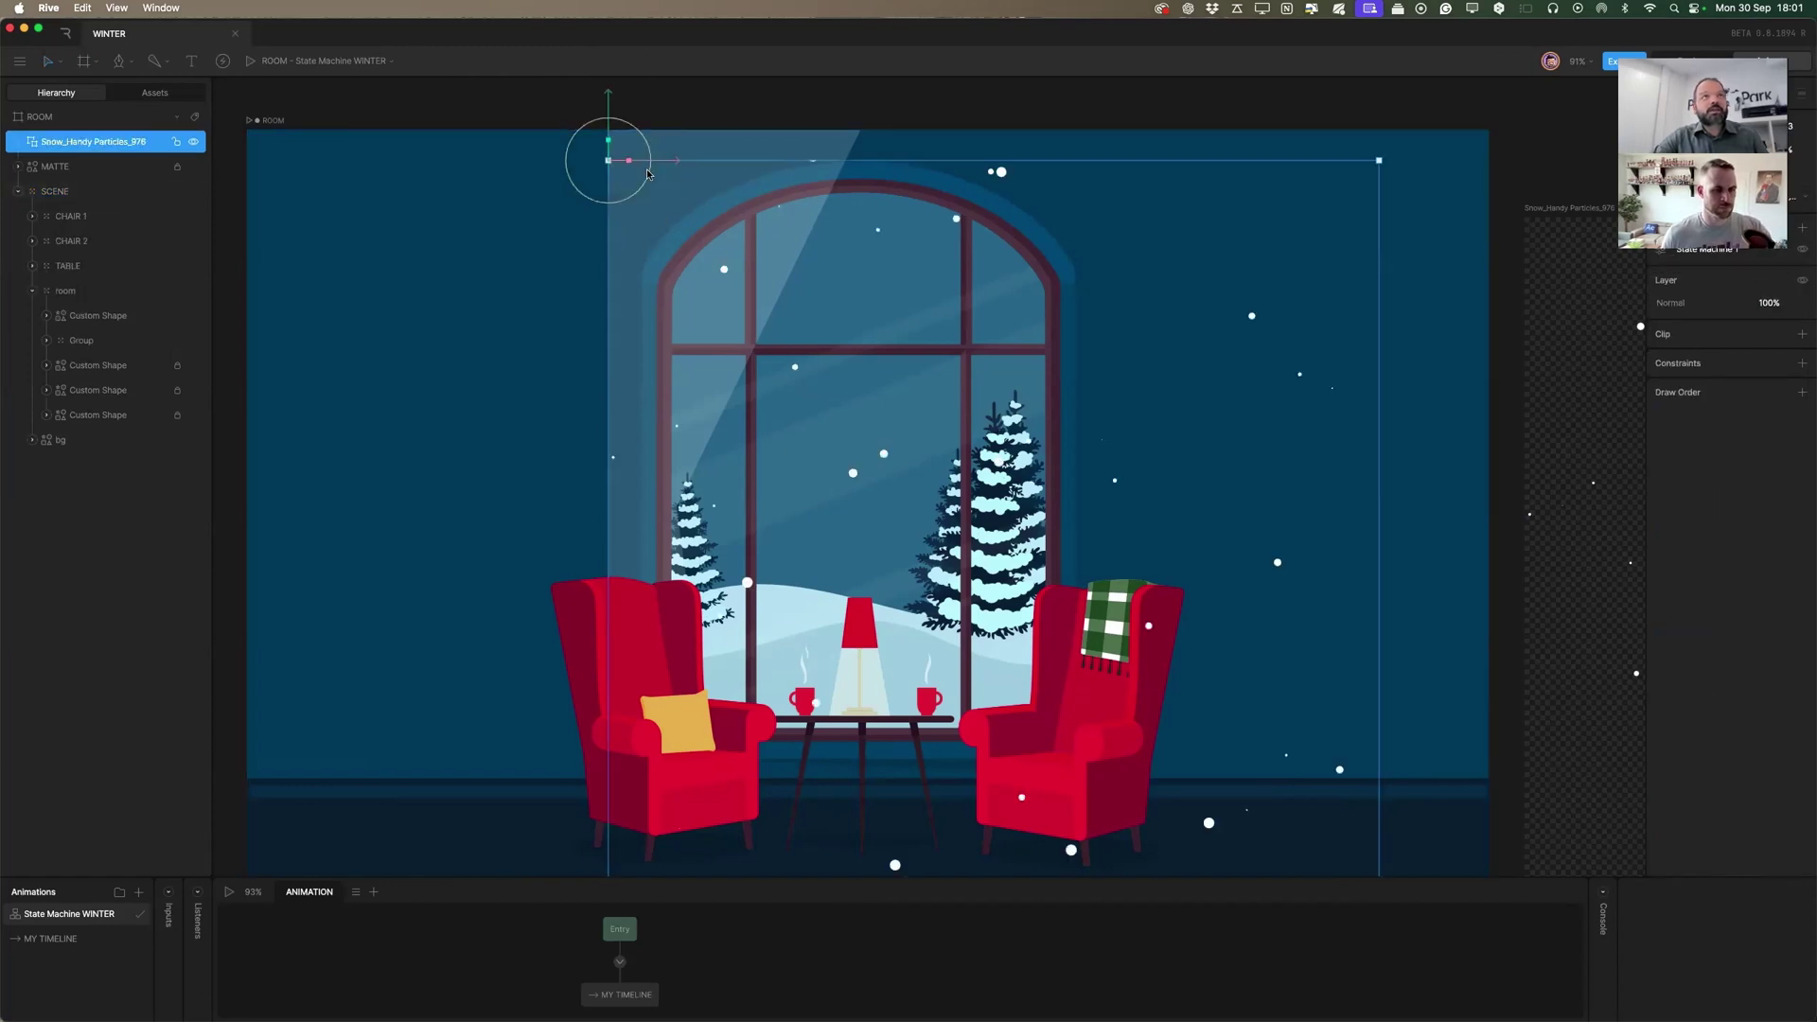
{"action": "left_click", "coordinate": [1801, 335]}
{"action": "left_click", "coordinate": [71, 166]}
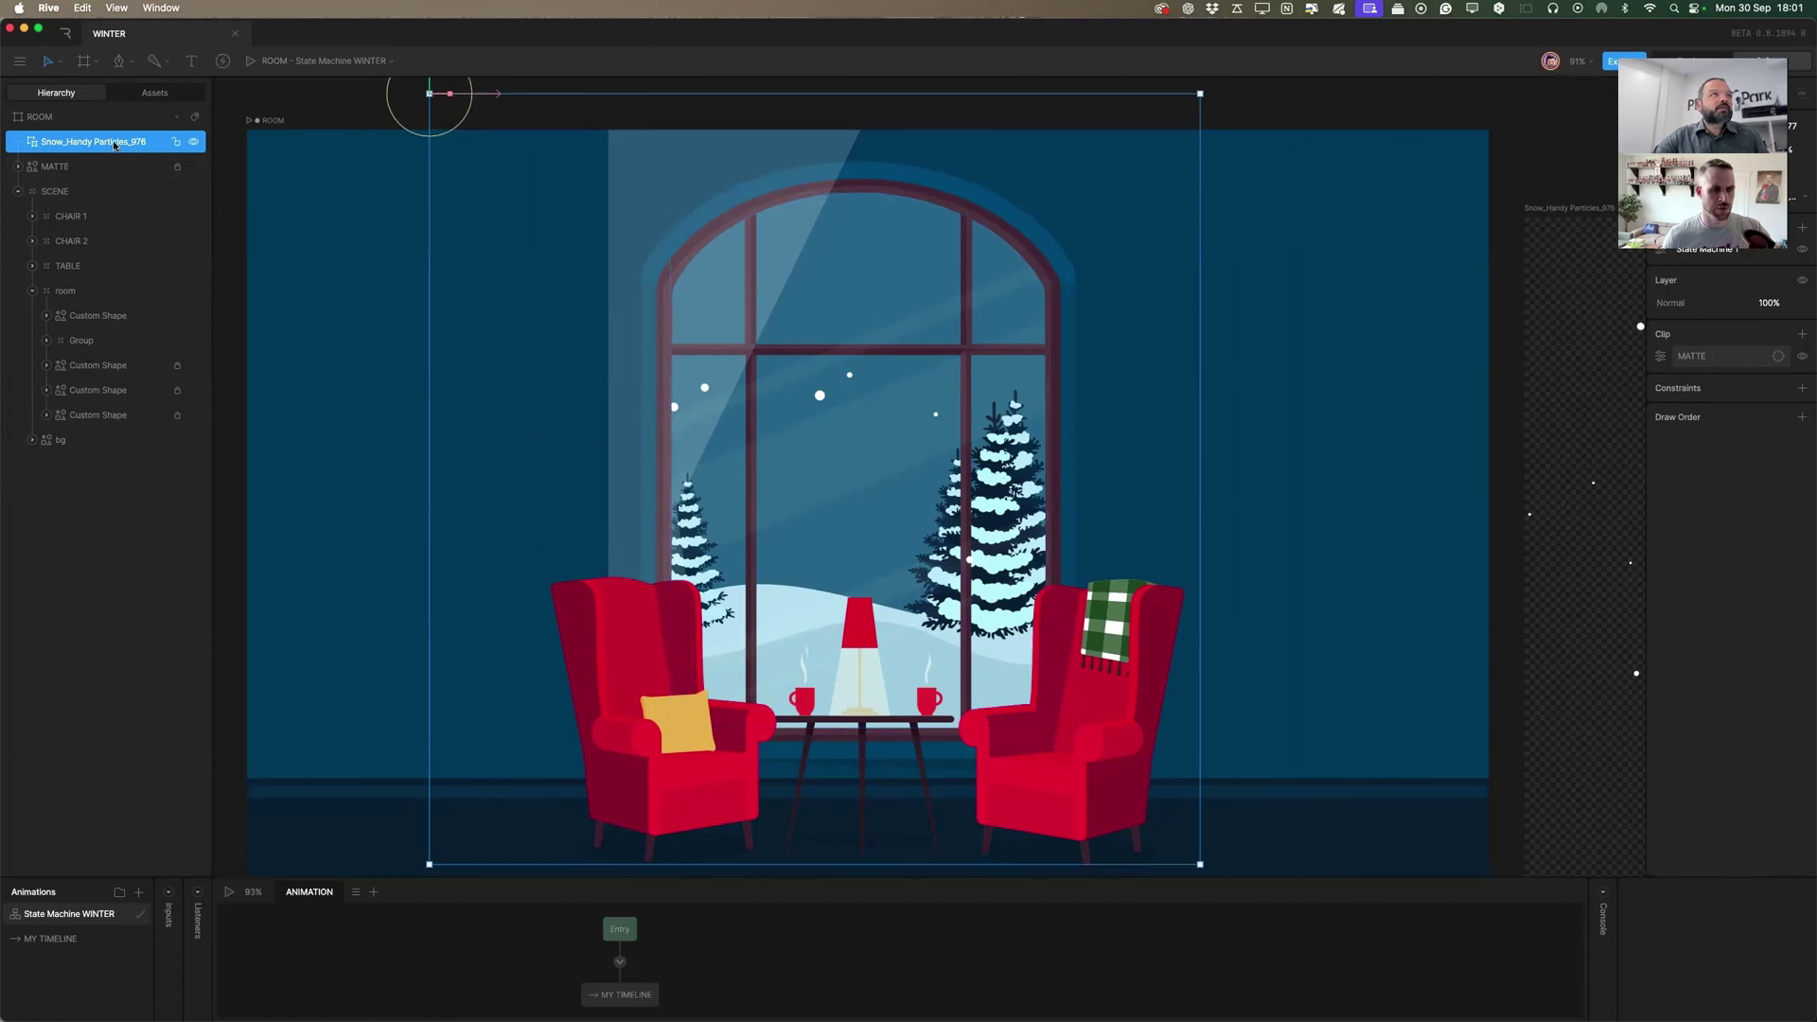
Move the nested snow artboard to the top of the room group and play the State Machine WINTER animation.
{"action": "left_click_drag", "start_coordinate": [117, 142], "coordinate": [119, 304]}
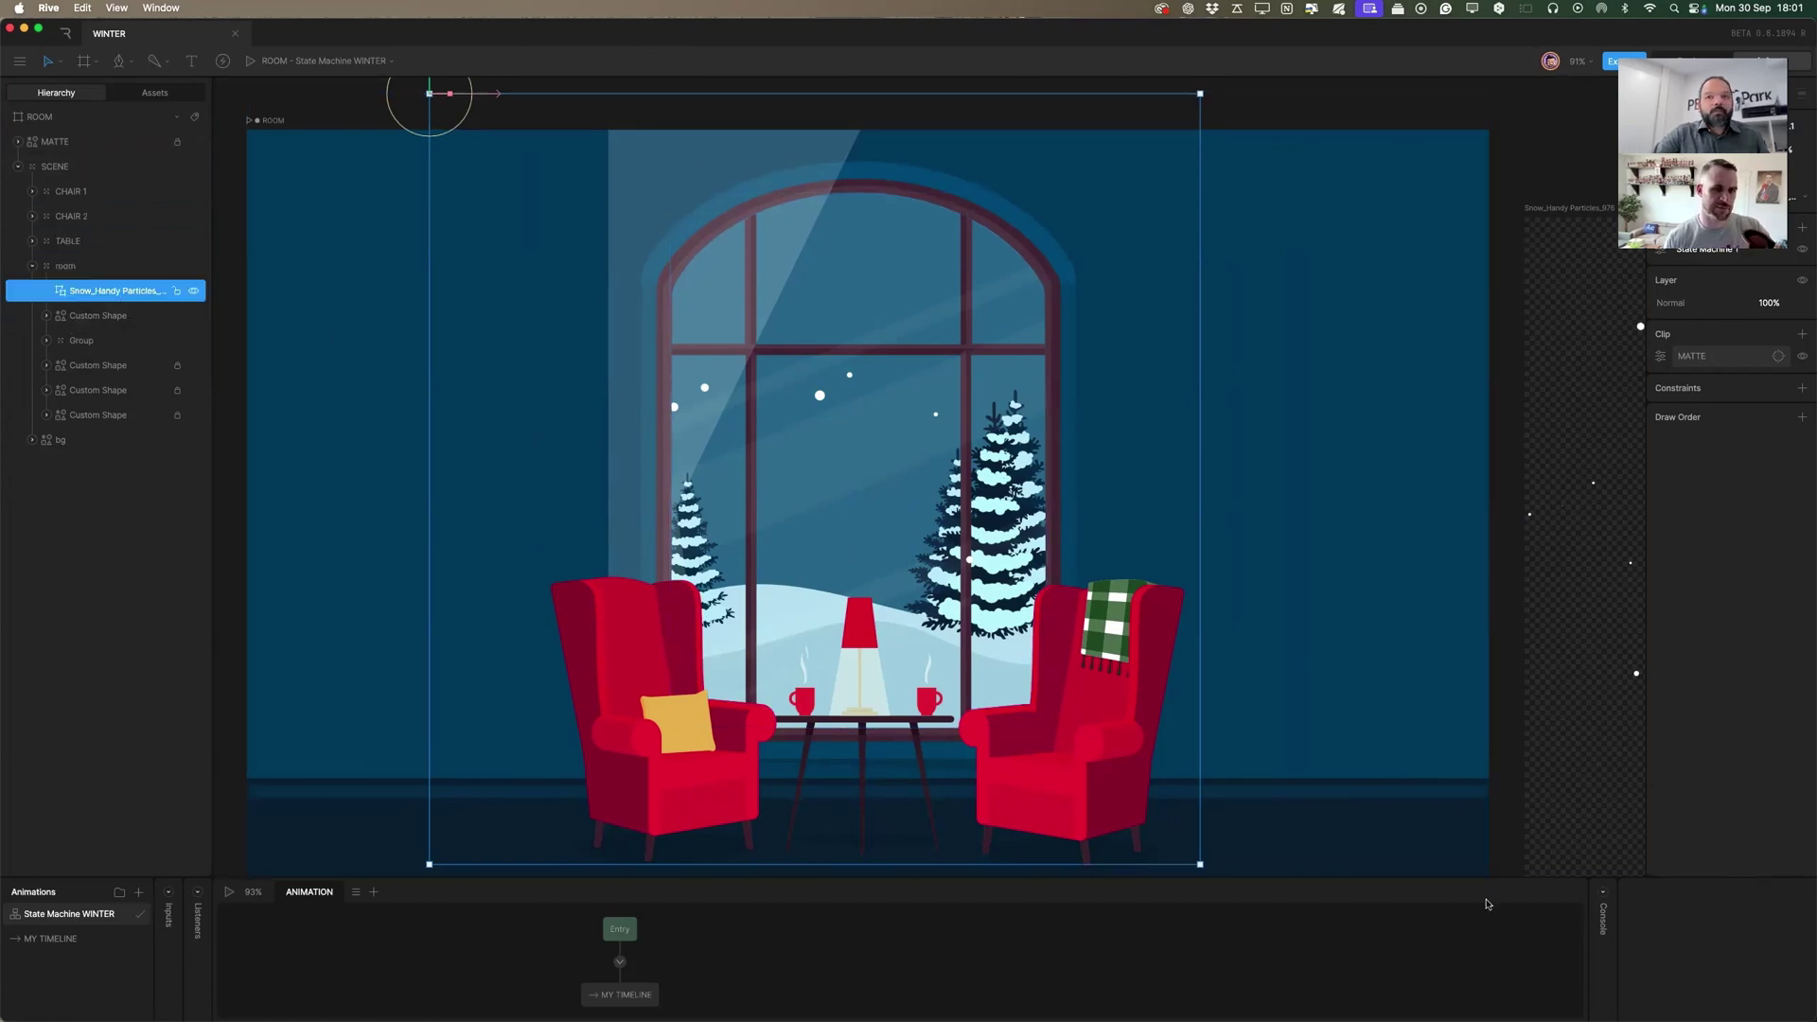
{"action": "left_click", "coordinate": [1504, 855]}
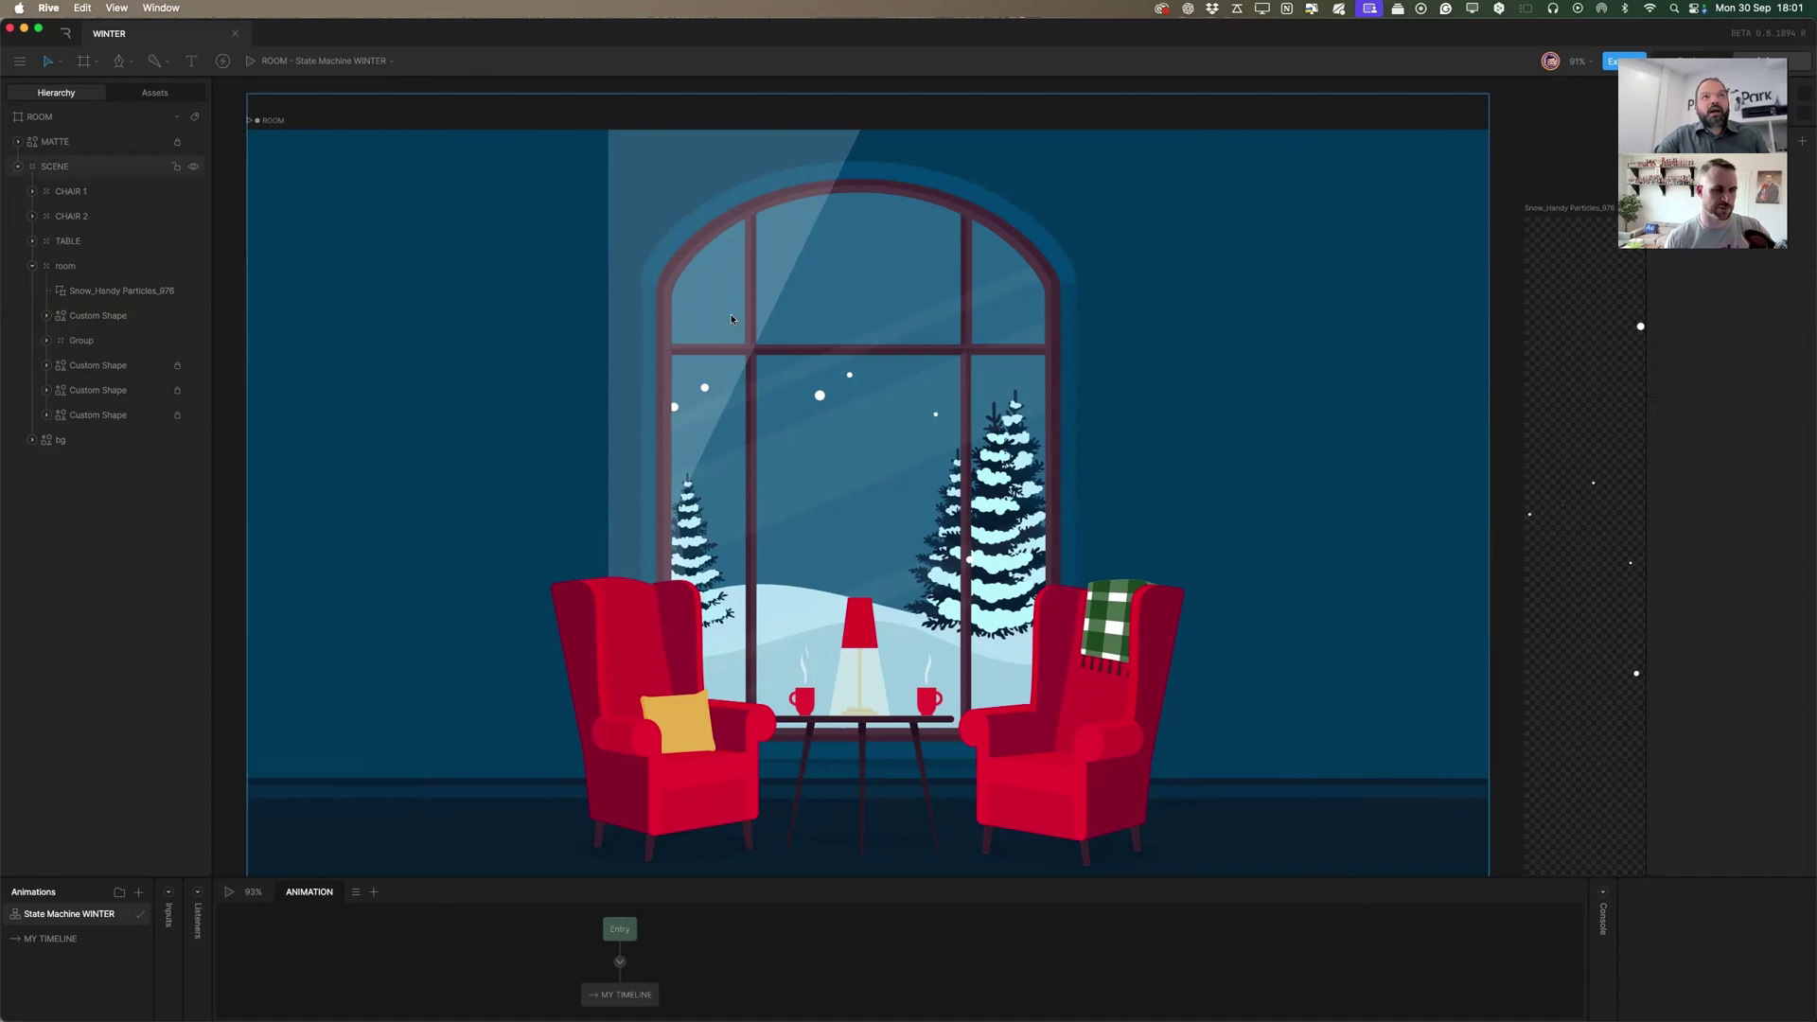
{"action": "key", "text": "space"}
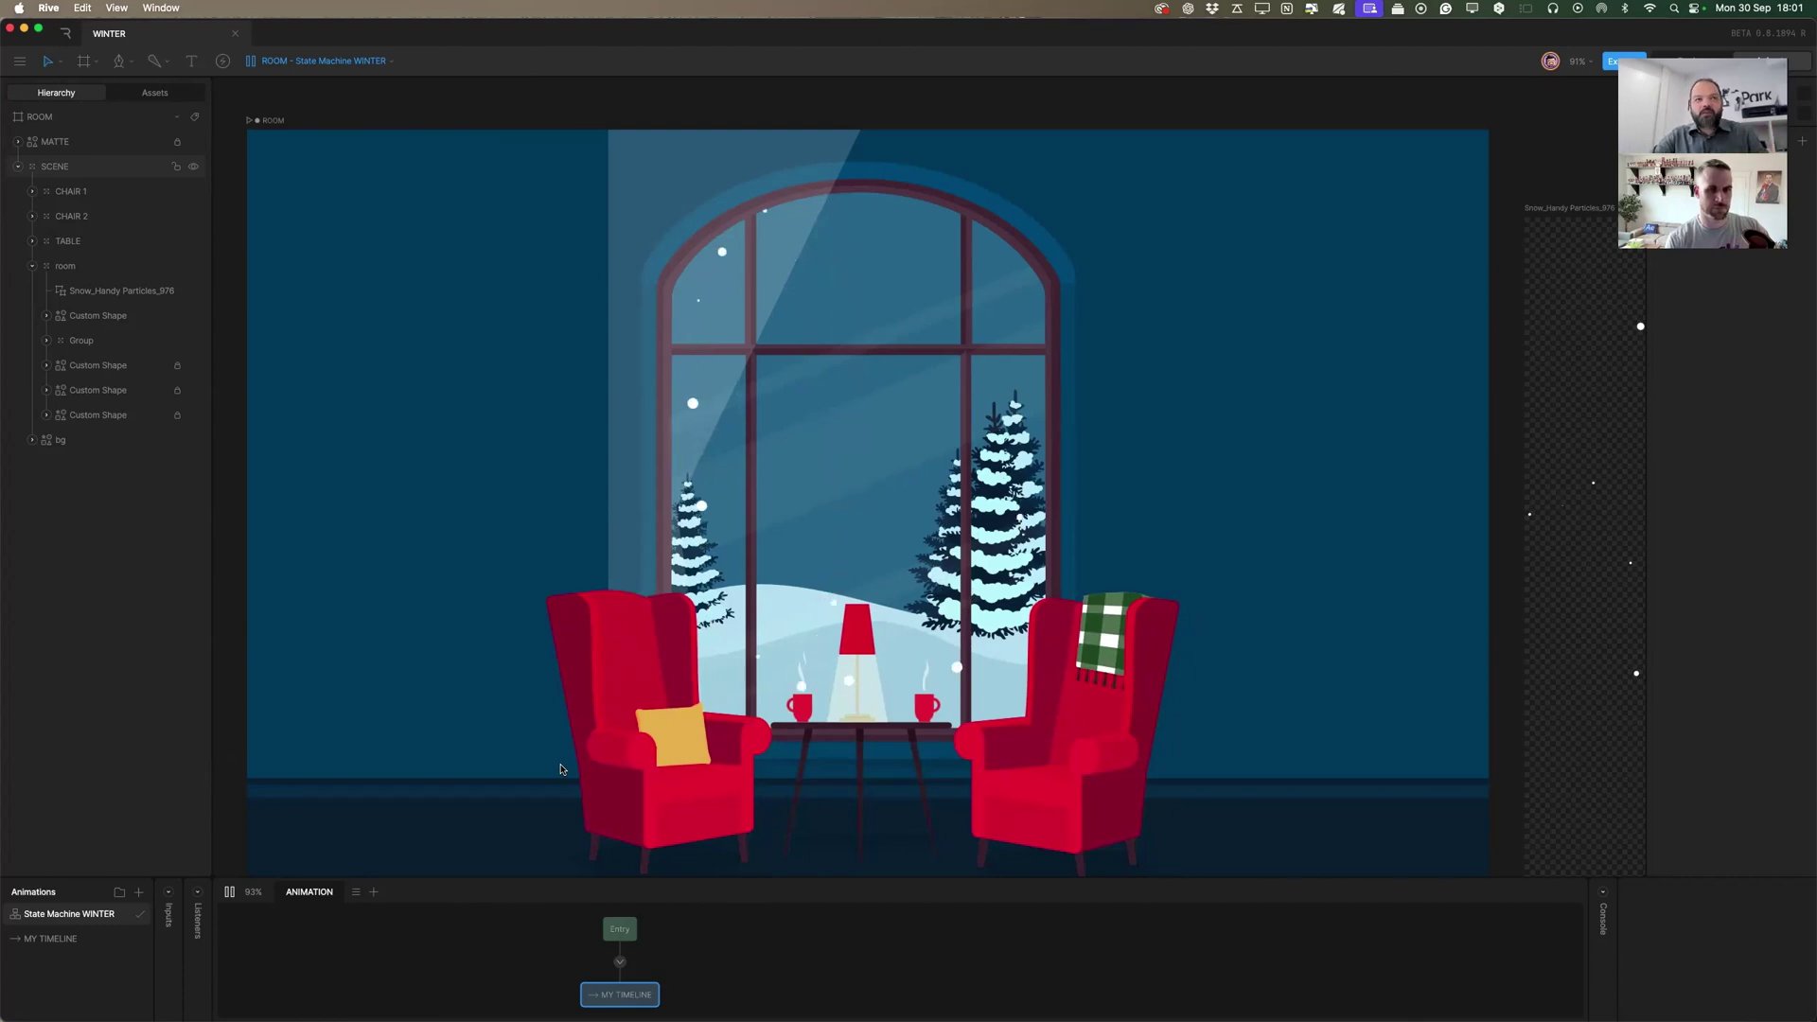
{"action": "scroll", "coordinate": [561, 770], "scroll_direction": "down", "scroll_amount": 1}
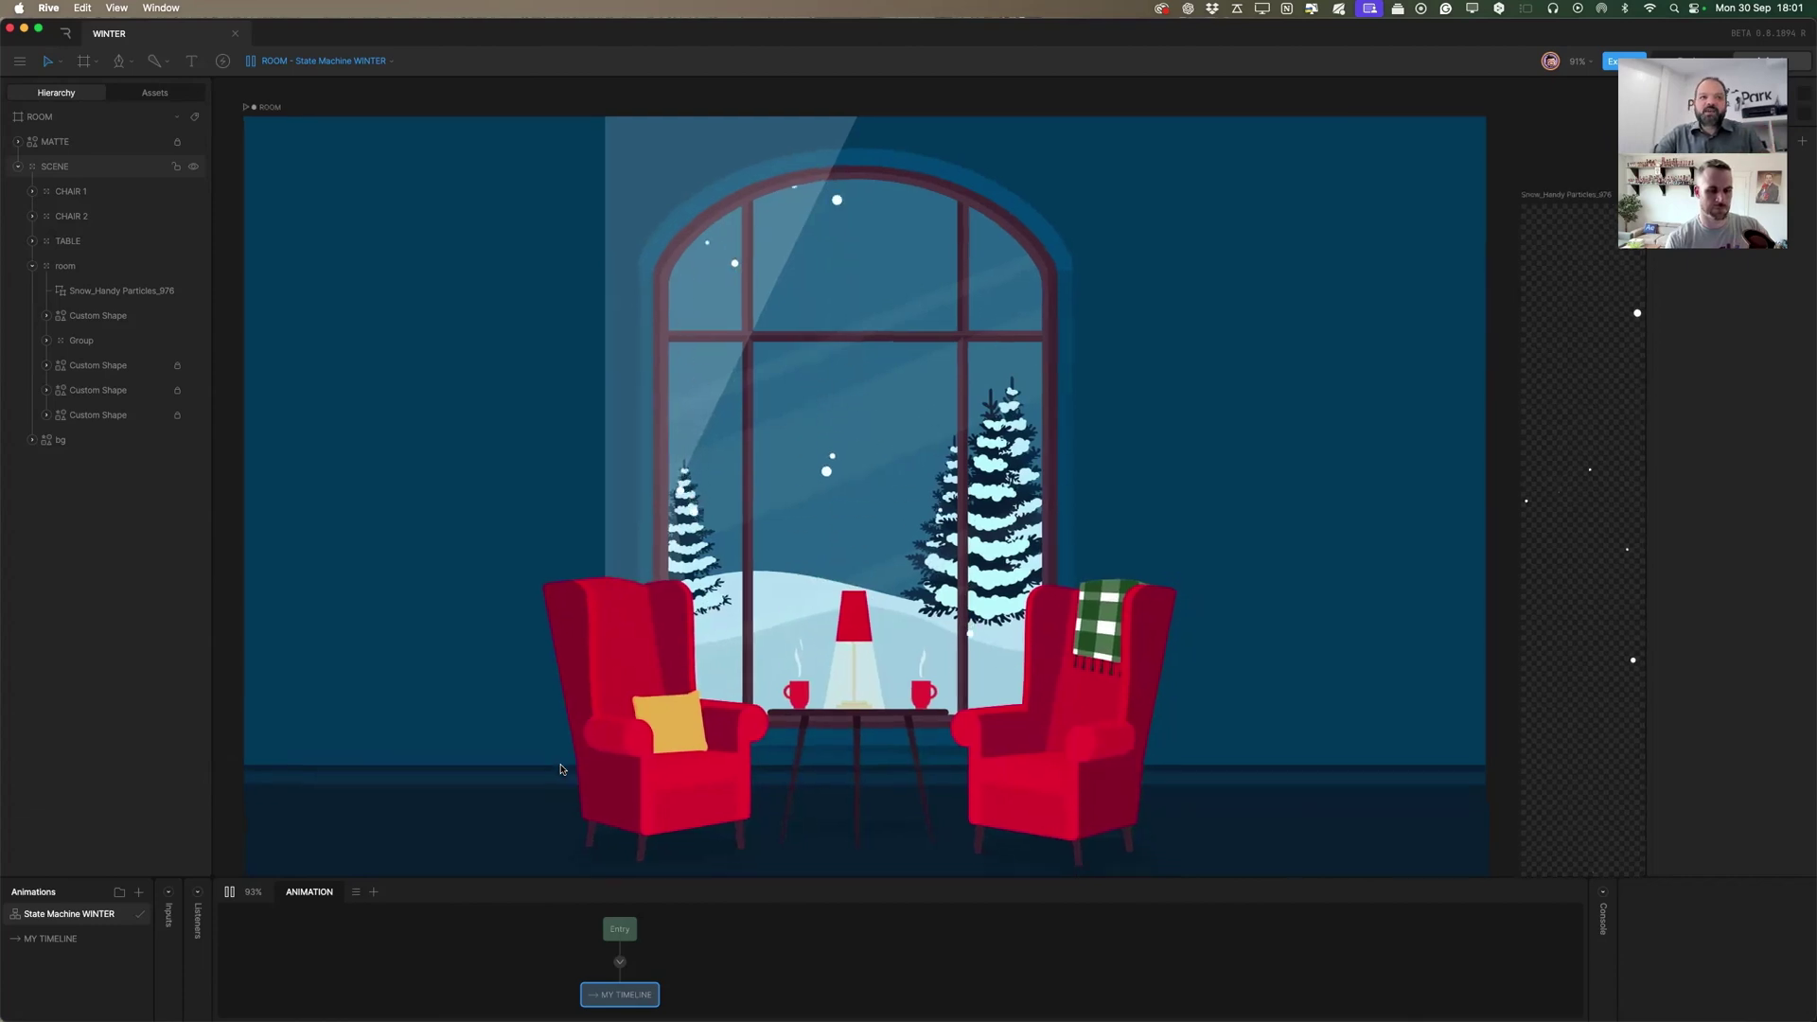
{"action": "left_click", "coordinate": [230, 892]}
Select the Snow_Handy Particles_976 artboard and open its white FFFFFF particle colour for editing.
{"action": "mouse_move", "coordinate": [515, 1018]}
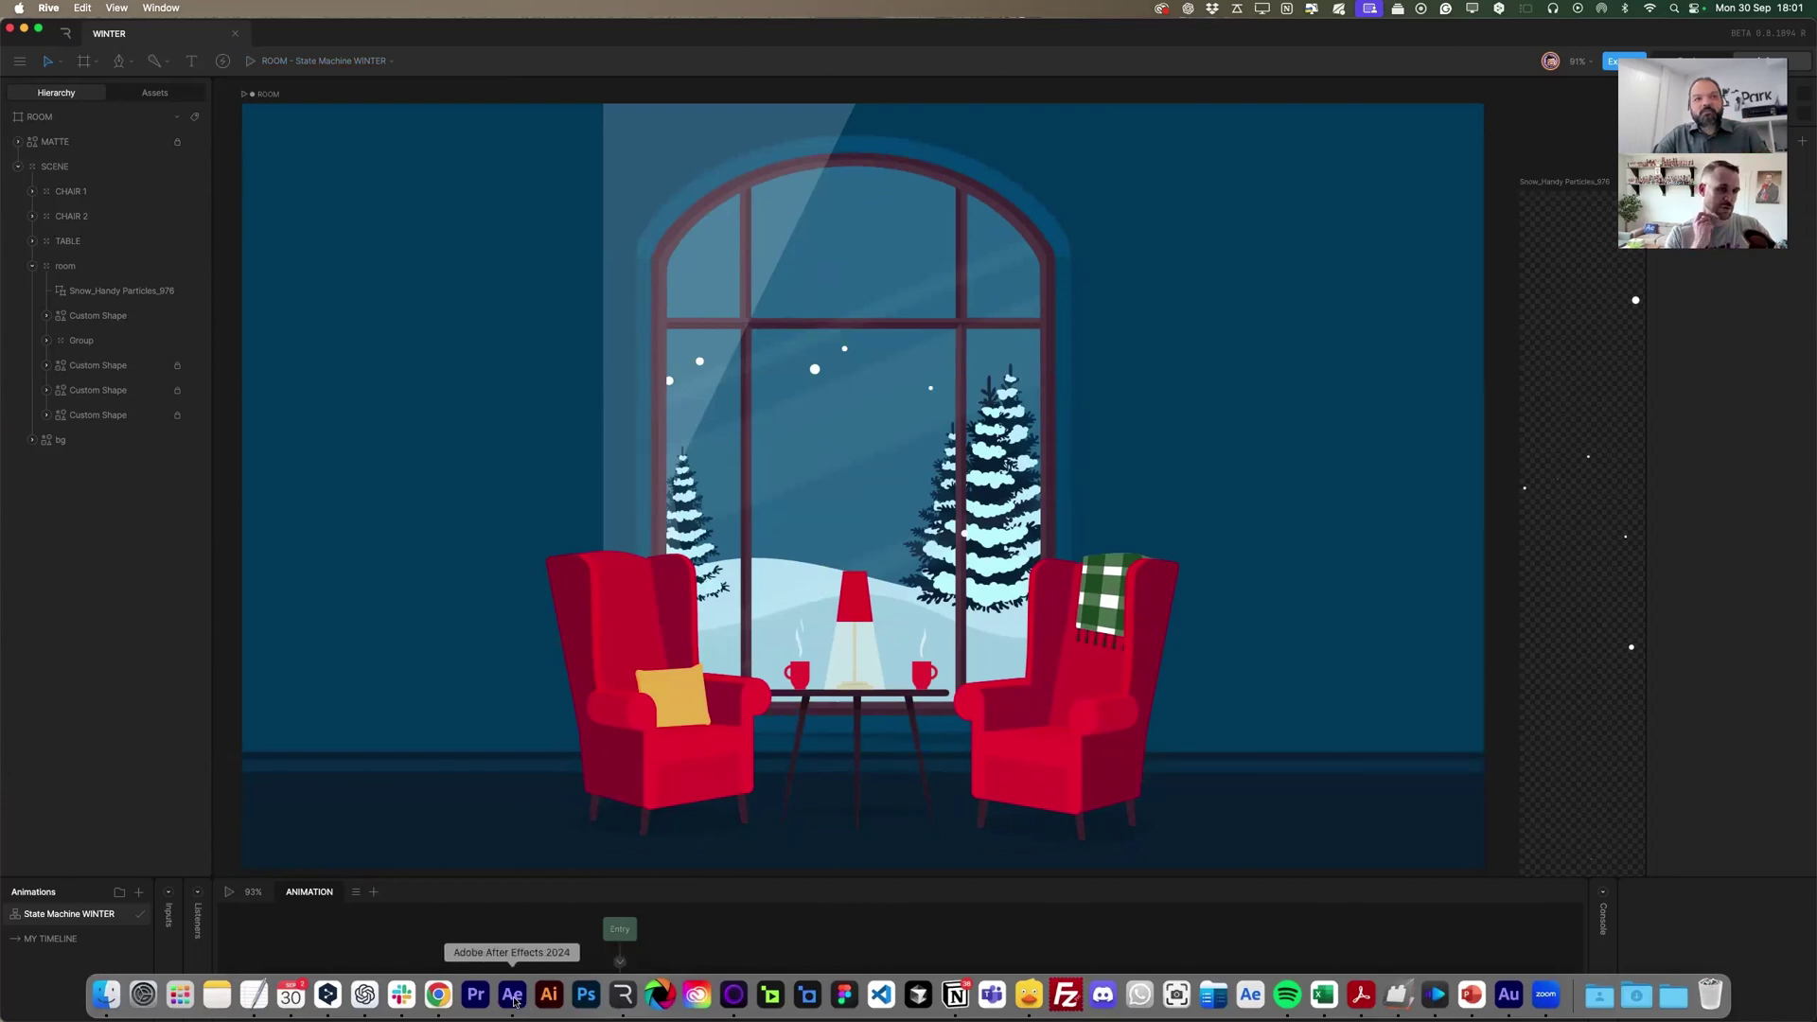
{"action": "scroll", "coordinate": [1214, 432], "scroll_direction": "left", "scroll_amount": 2}
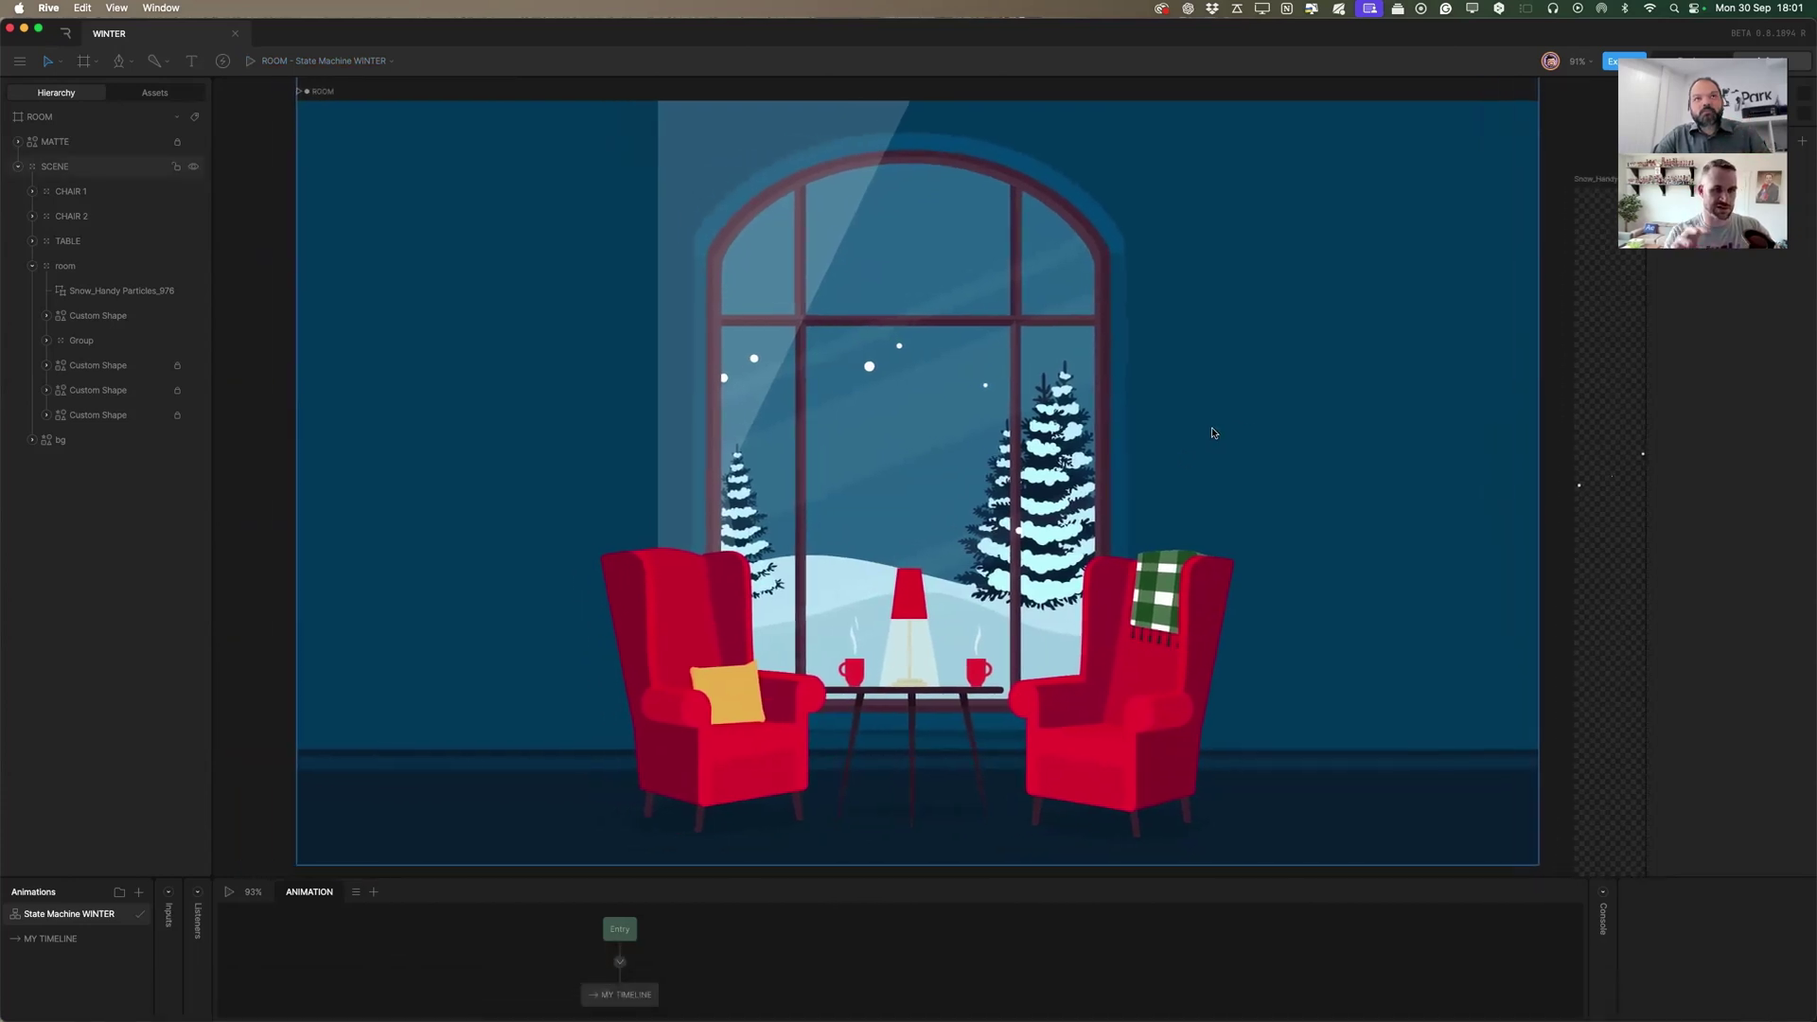
{"action": "scroll", "coordinate": [1213, 432], "scroll_direction": "right", "scroll_amount": 5}
{"action": "scroll", "coordinate": [1213, 432], "scroll_direction": "right", "scroll_amount": 3}
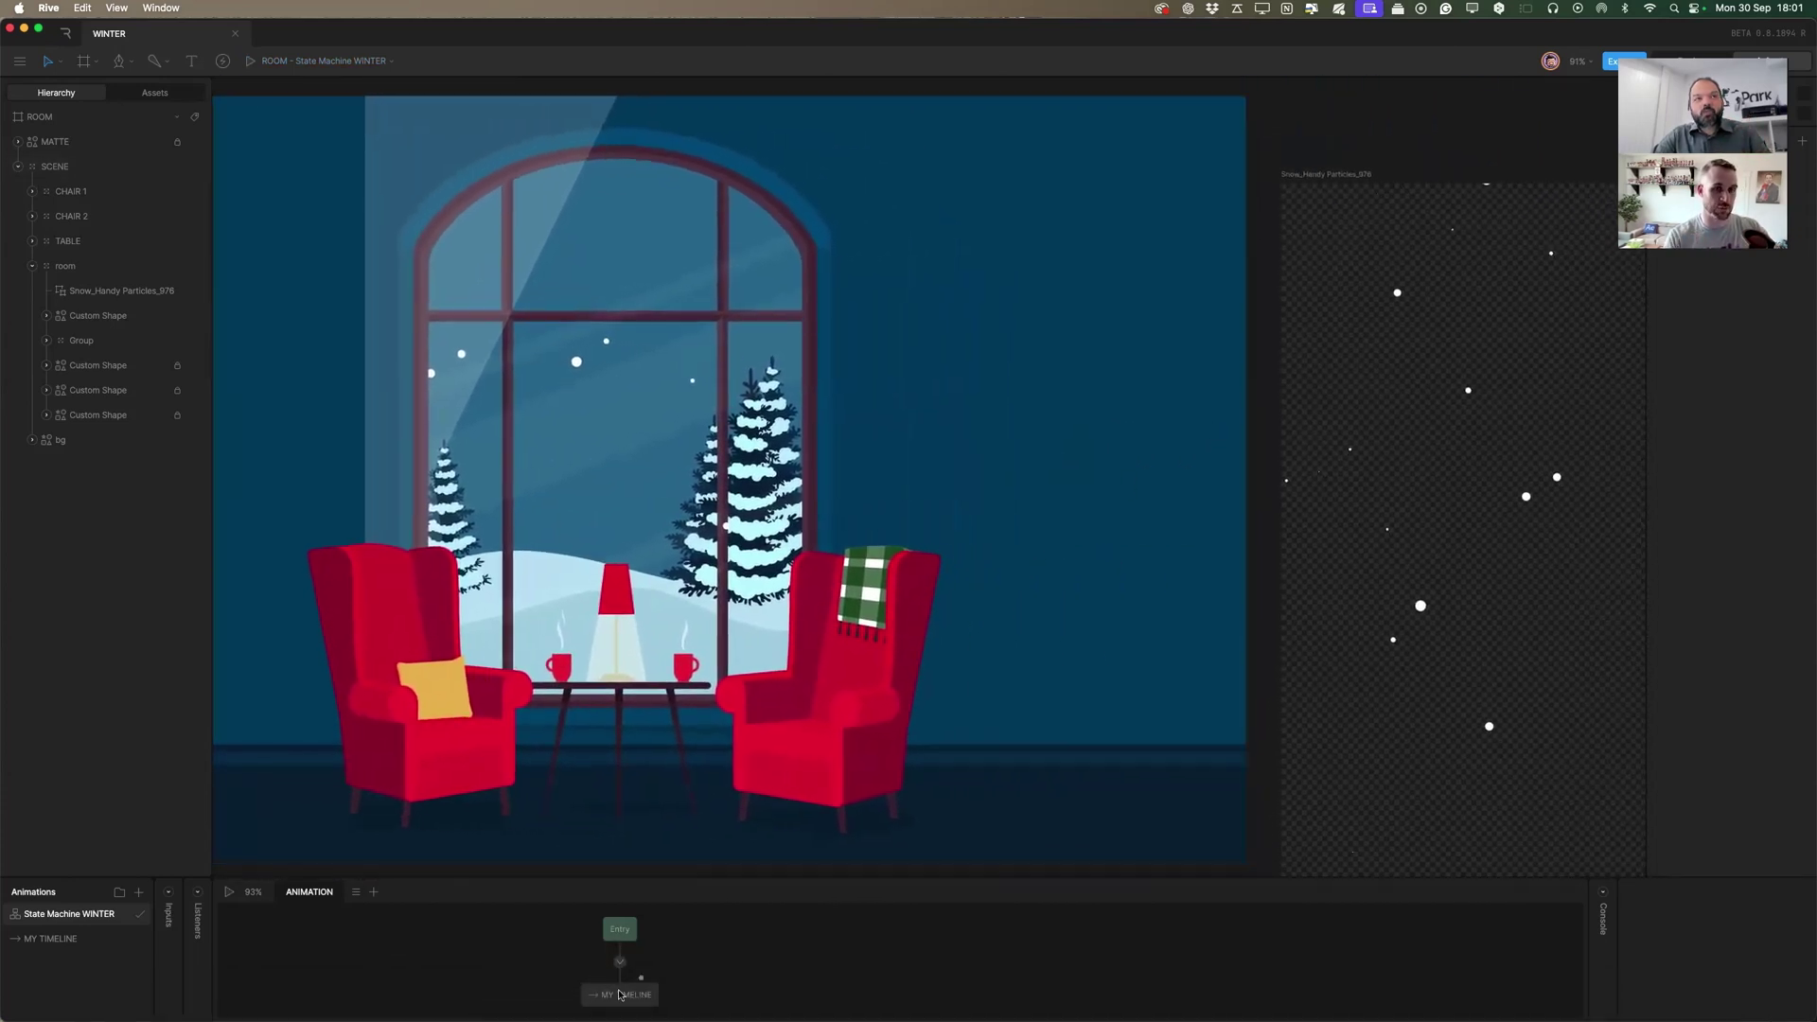
{"action": "left_click", "coordinate": [1330, 174]}
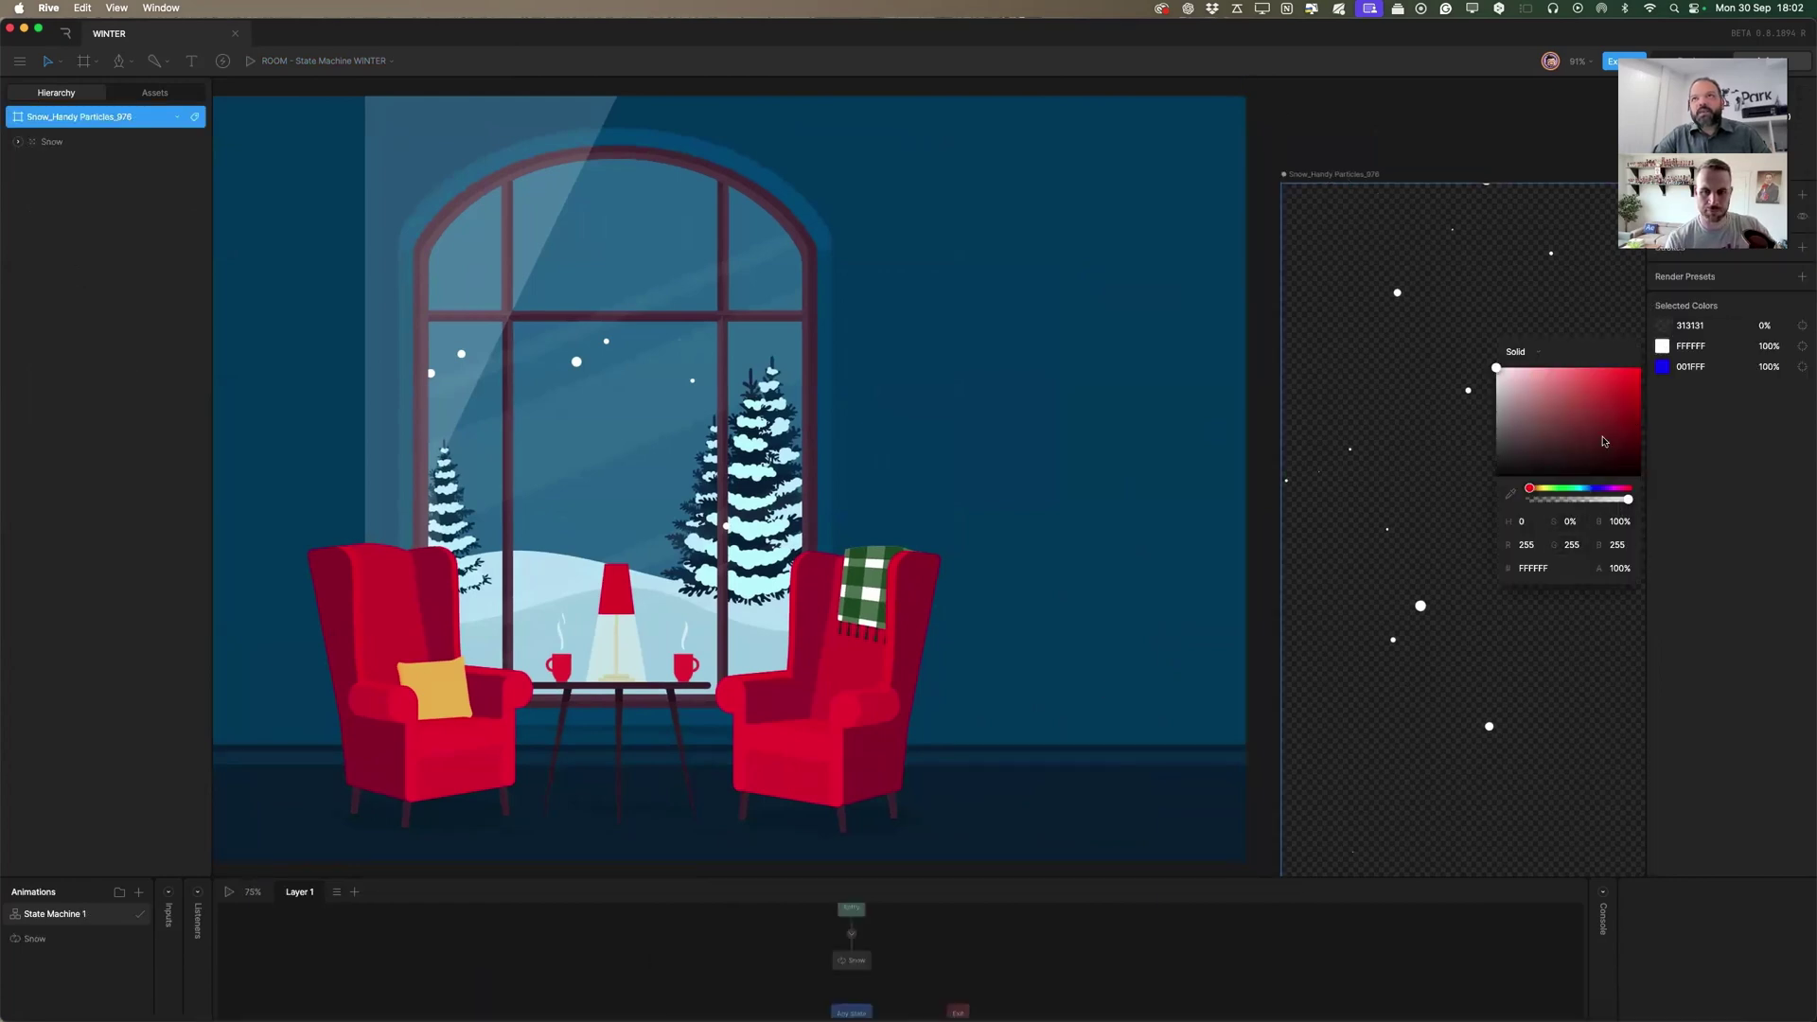
{"action": "left_click", "coordinate": [1625, 380]}
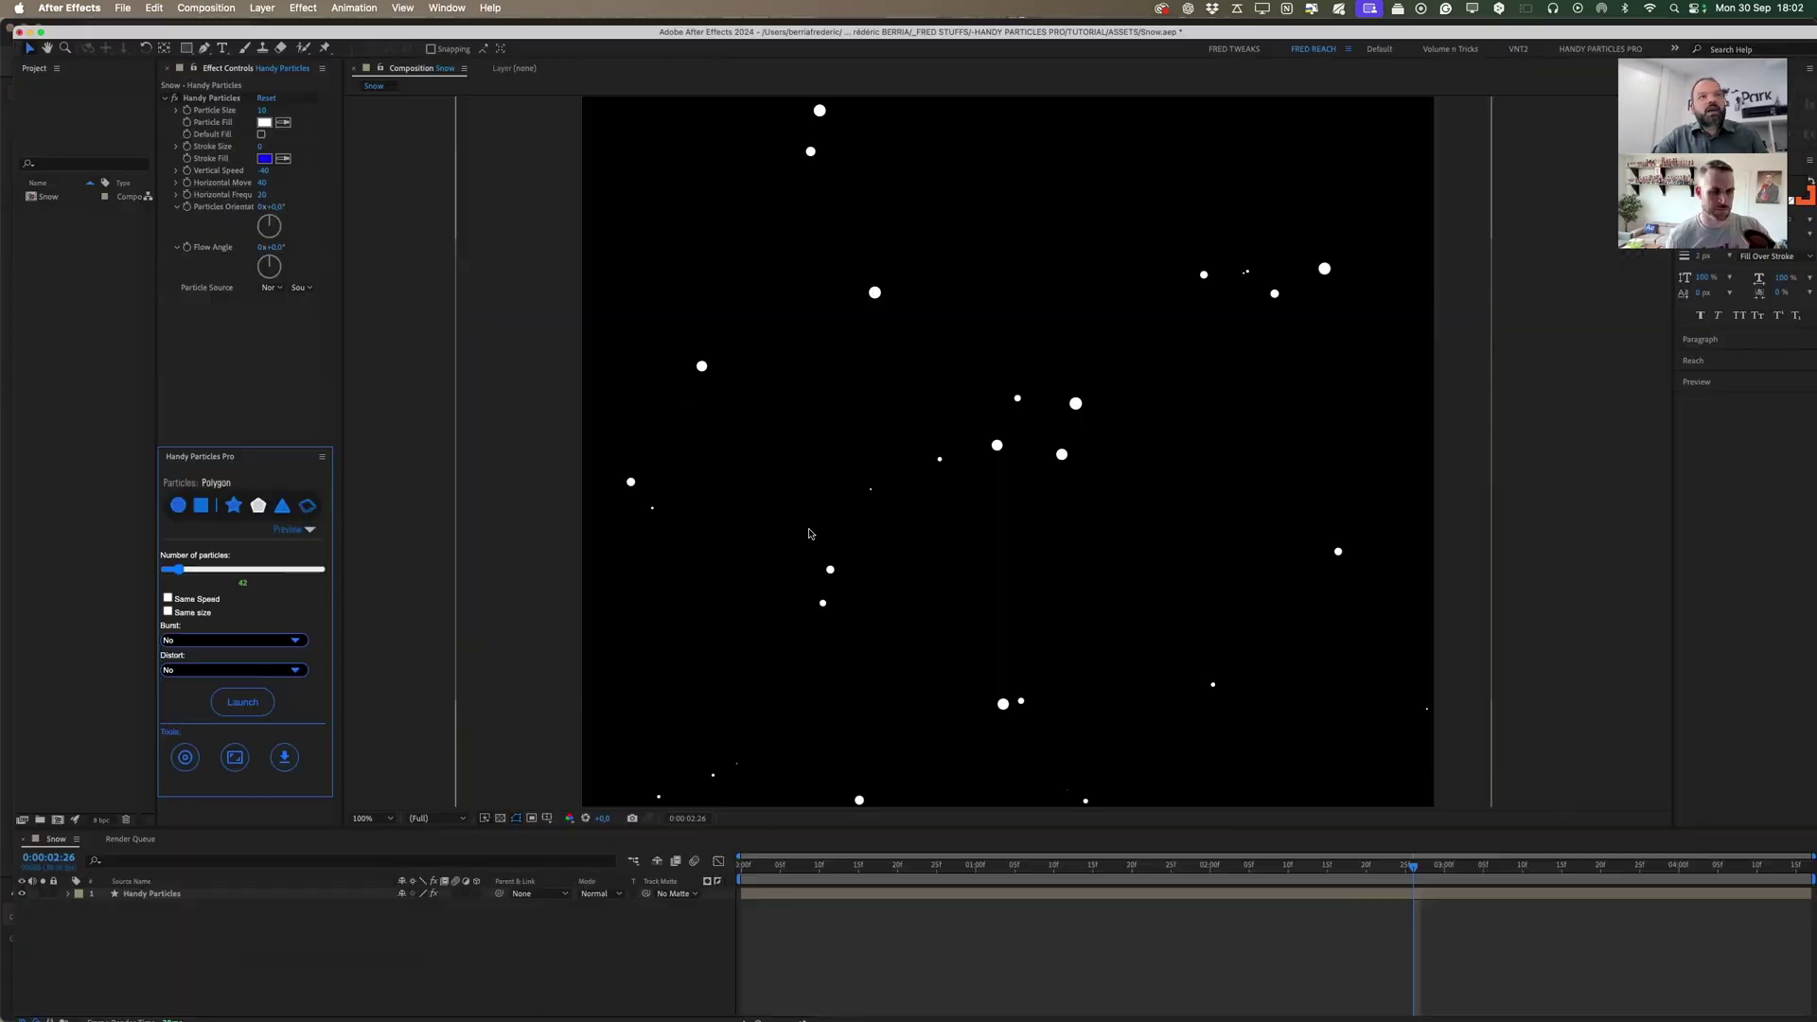
Switch to After Effects and replace the snow particle layer with 40 polygon particles using the Twirl distortion.
{"action": "key", "text": "Delete"}
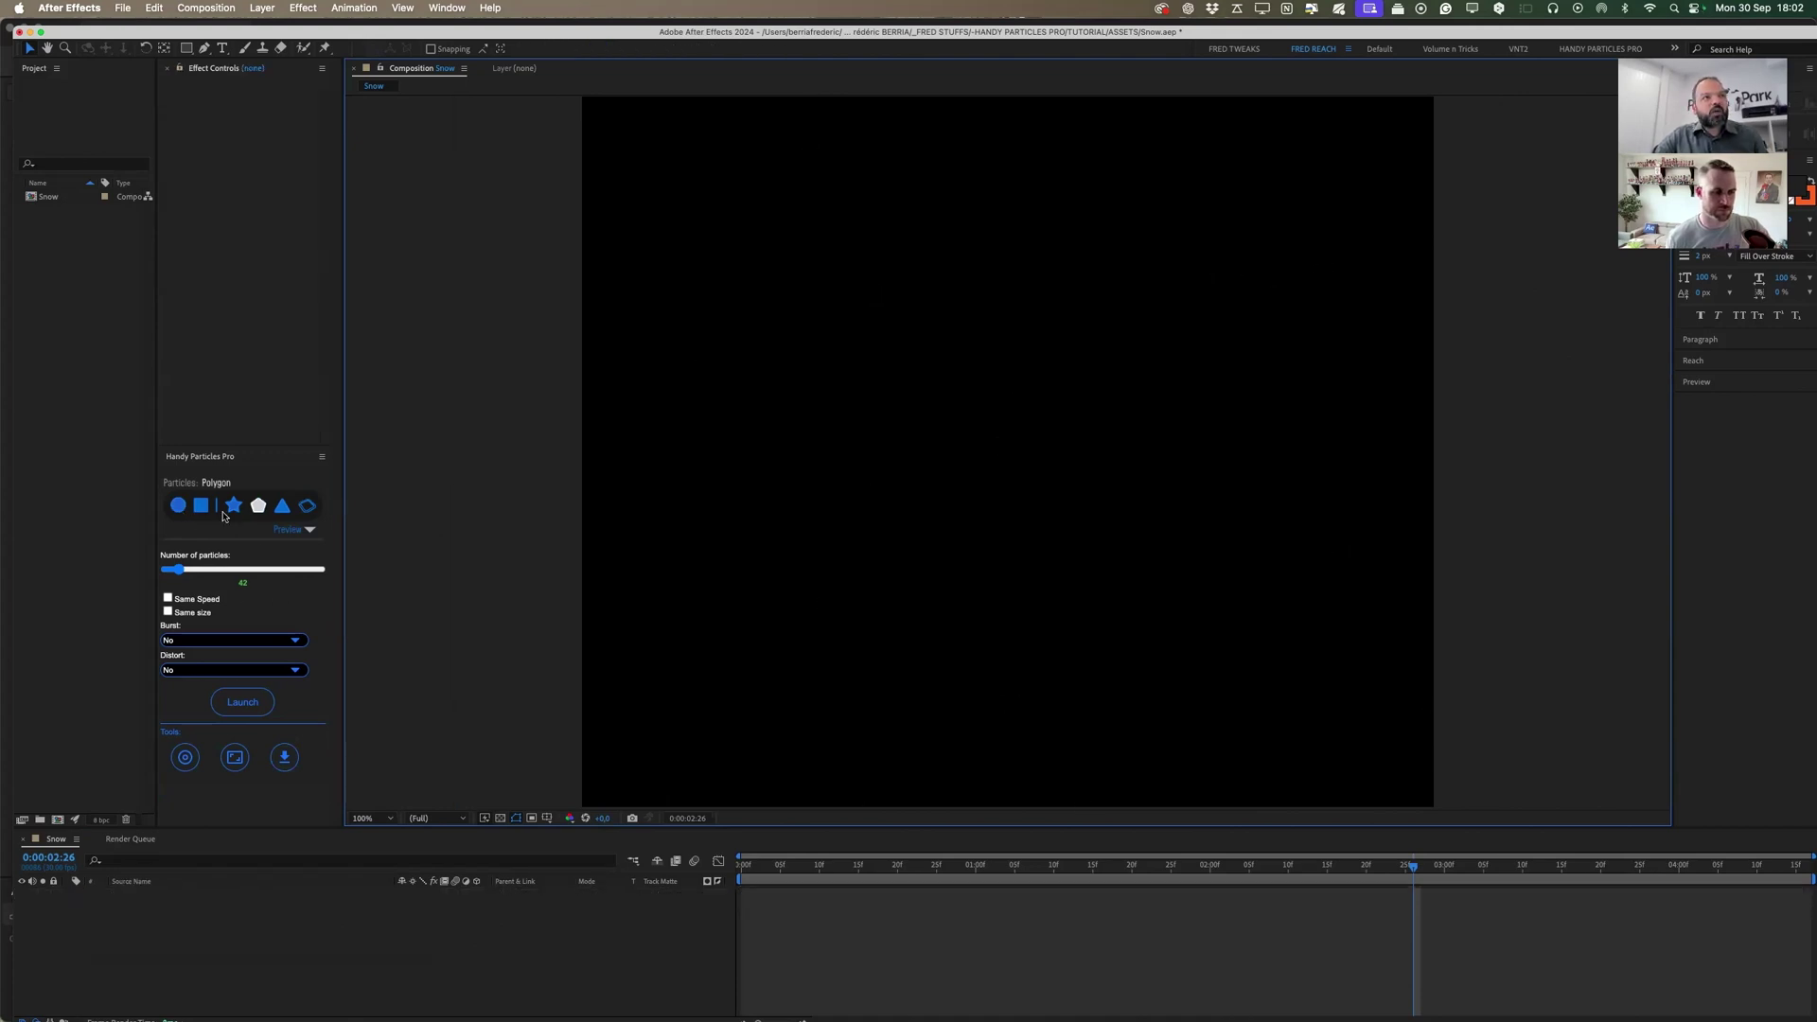
{"action": "left_click", "coordinate": [182, 571]}
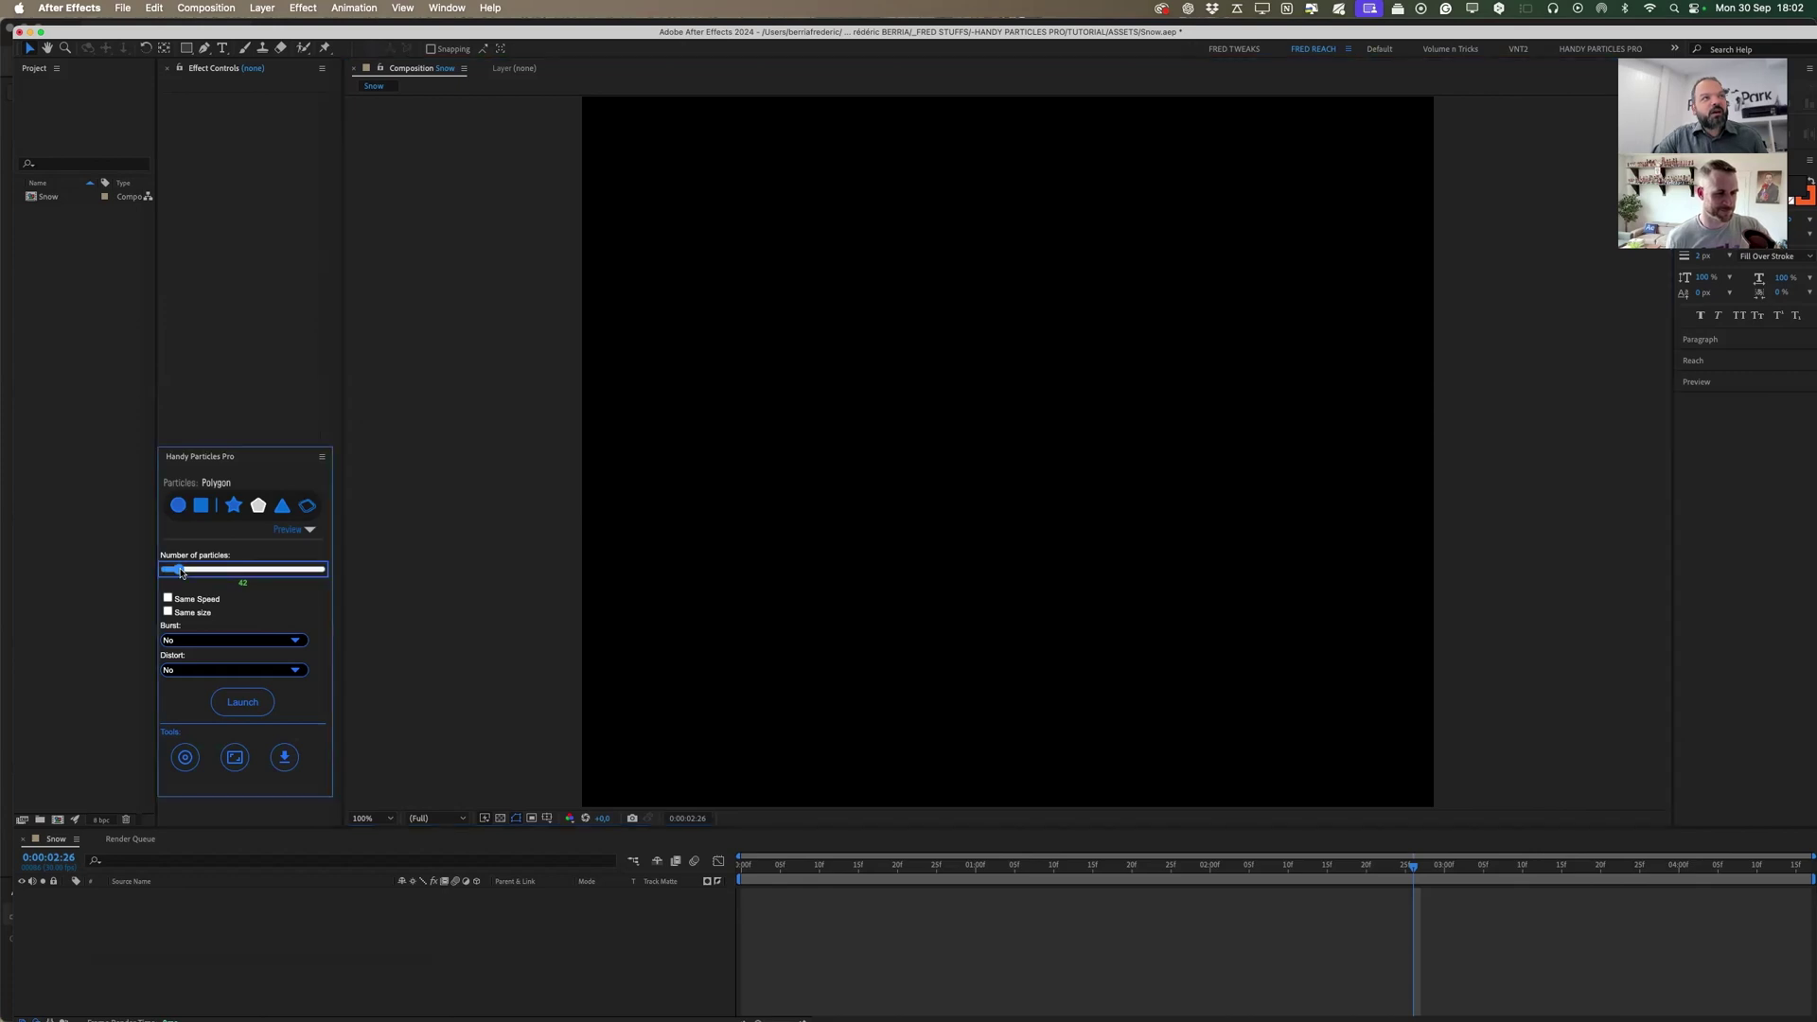
{"action": "left_click", "coordinate": [213, 670]}
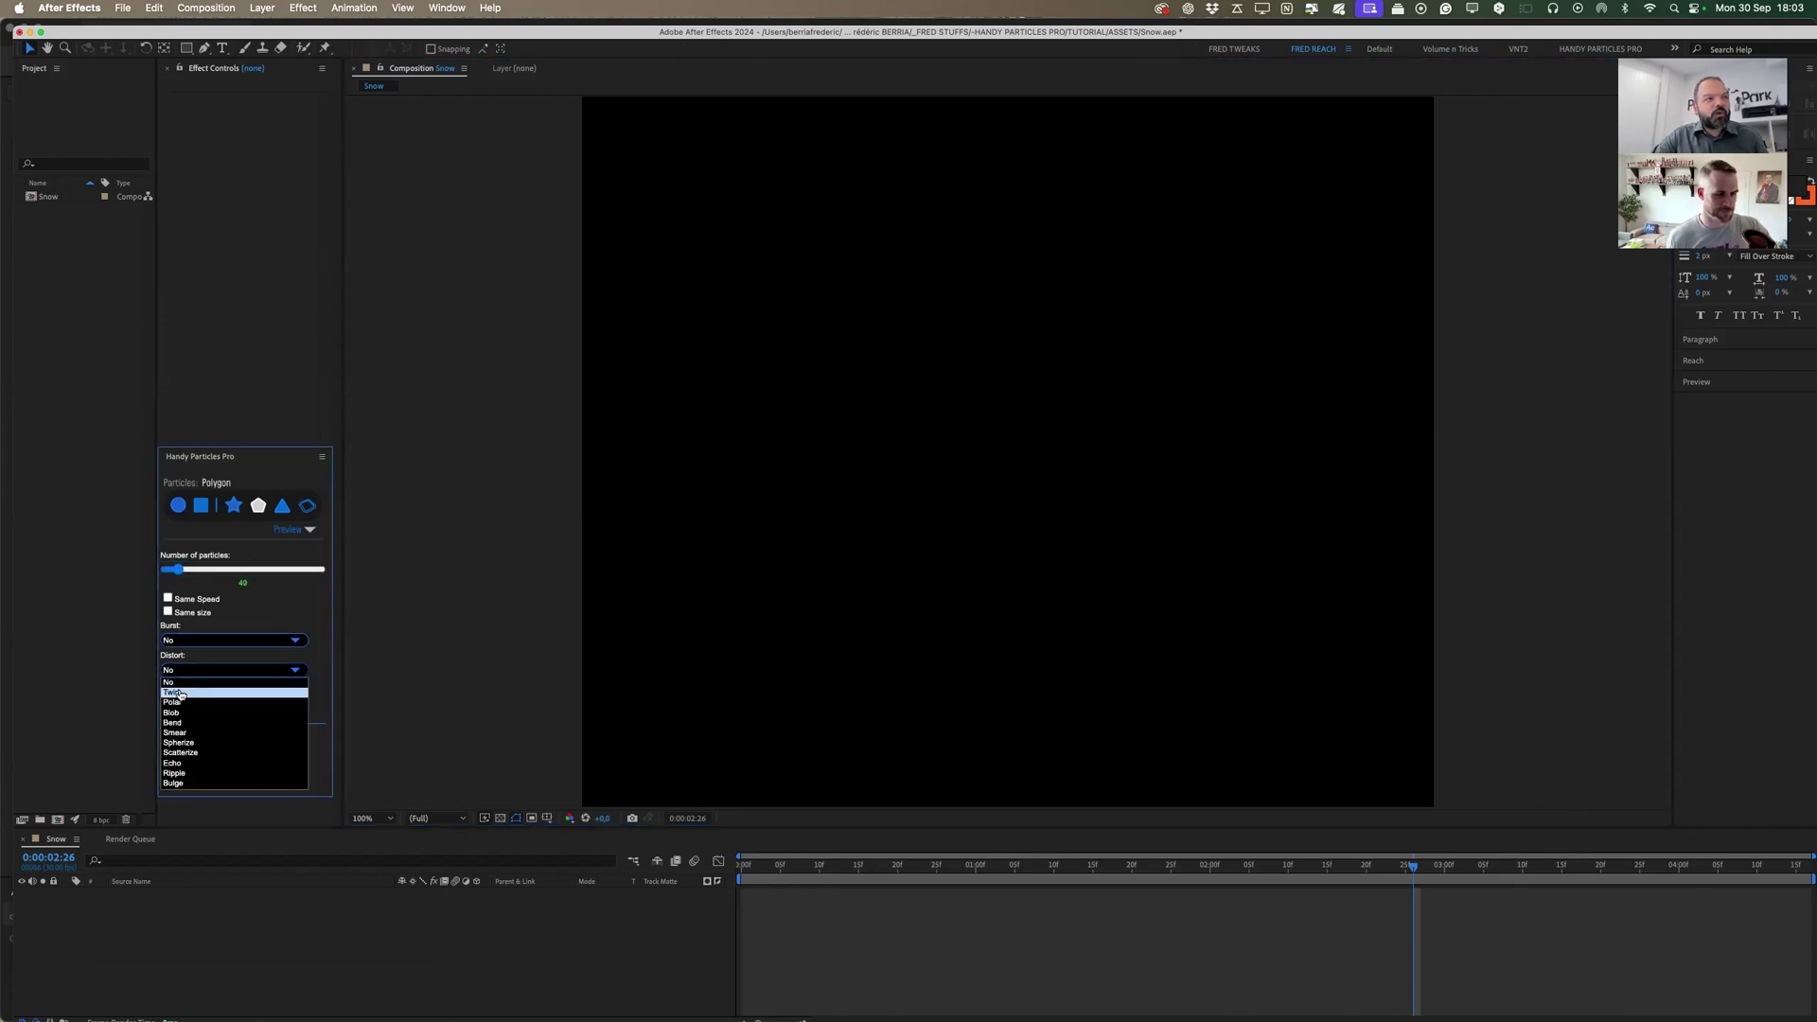
{"action": "left_click", "coordinate": [180, 695]}
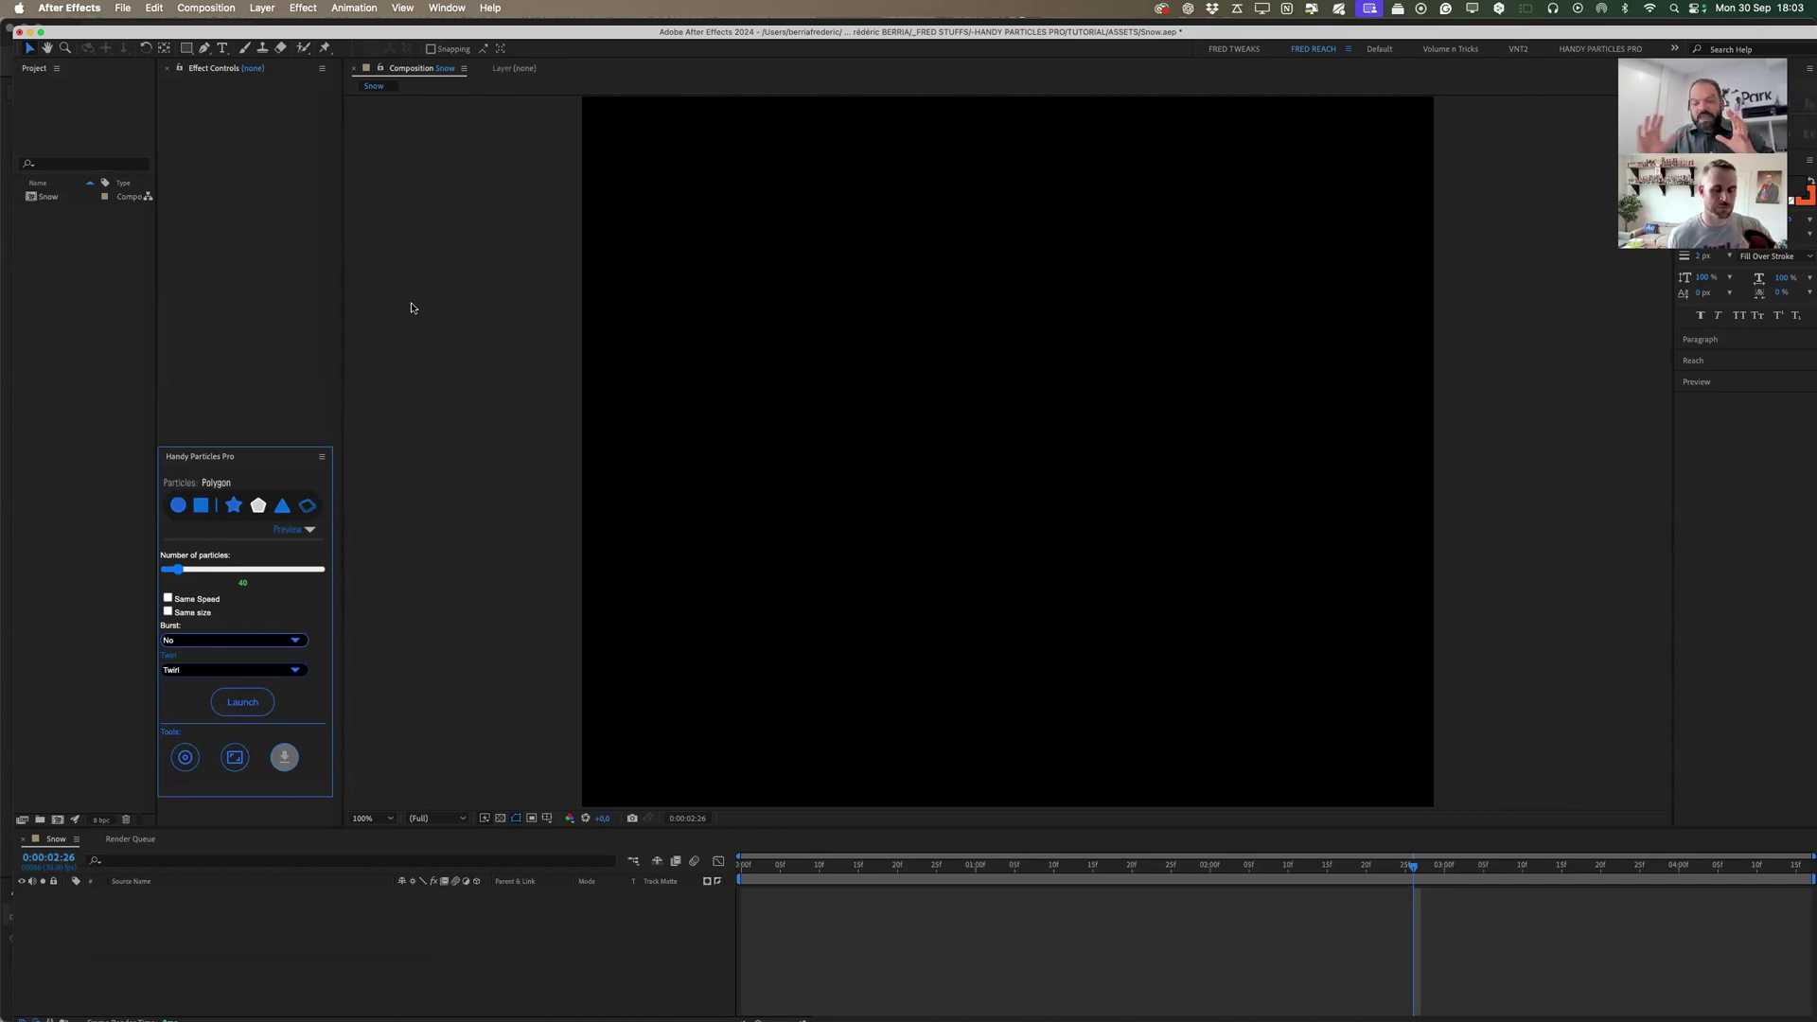
{"action": "left_click", "coordinate": [242, 701]}
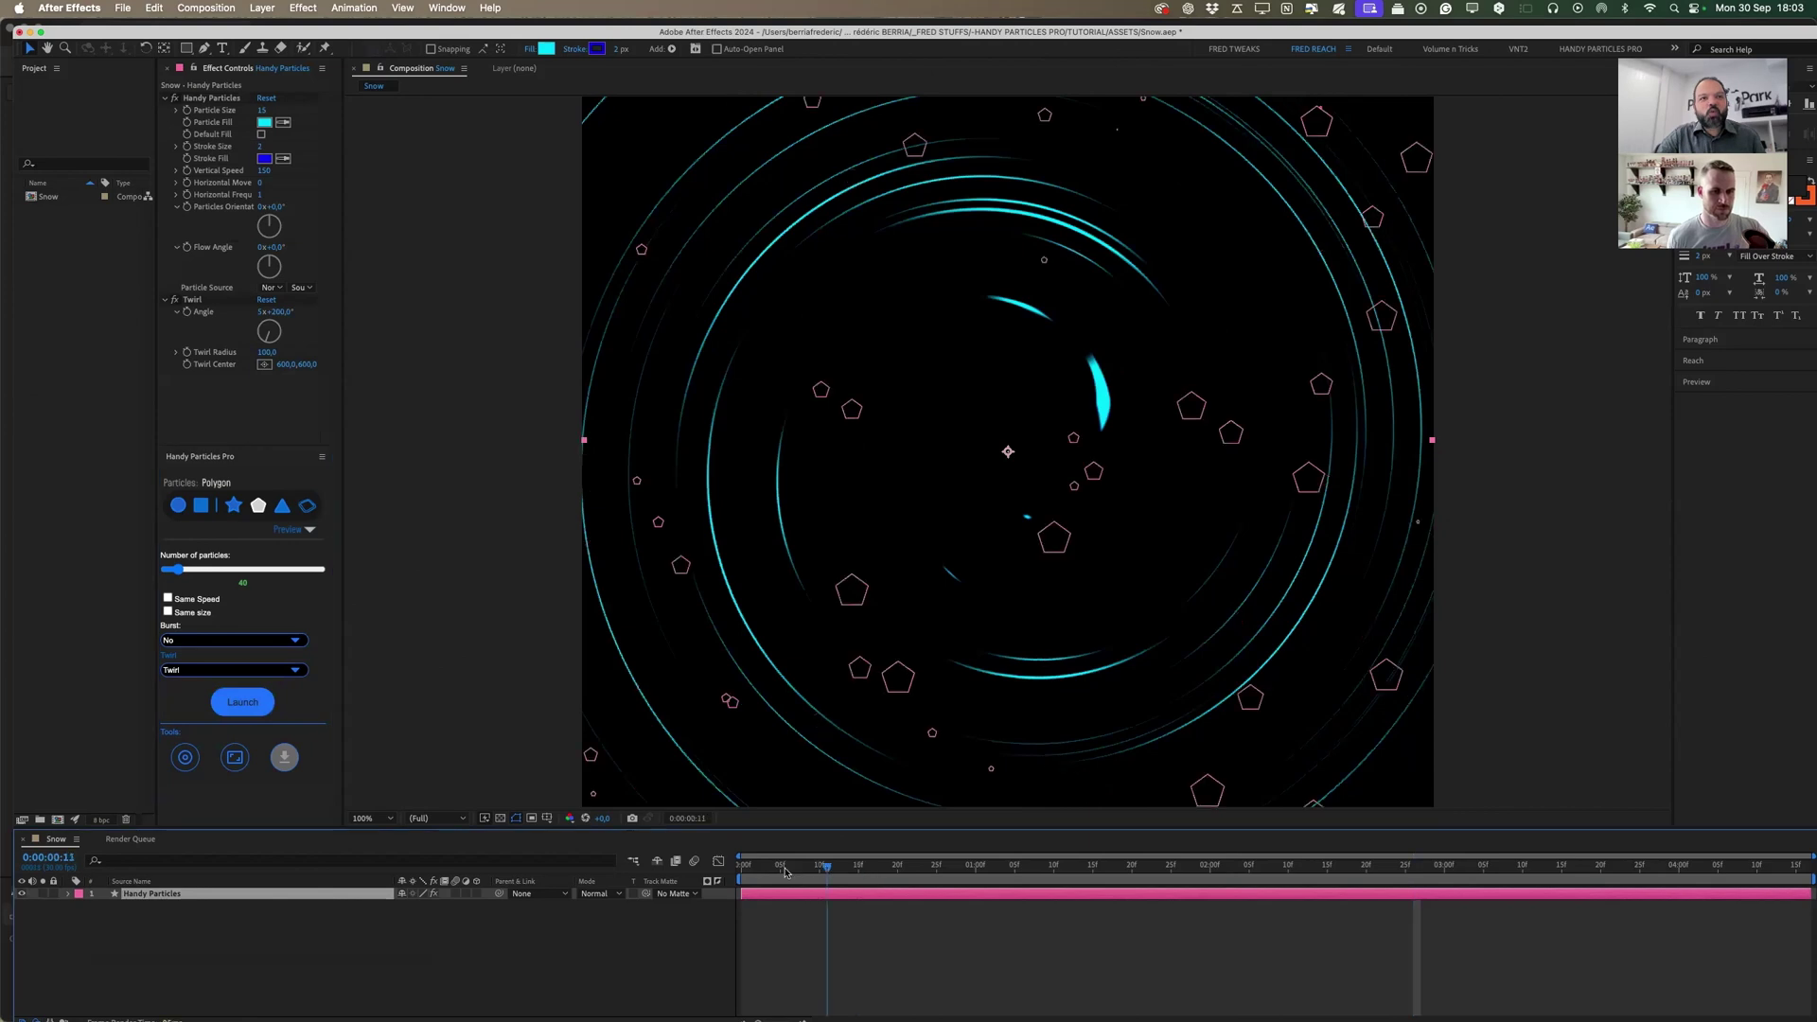
Preview the Twirl particle animation from the start of the timeline and zoom the composition out to 50%.
{"action": "left_click", "coordinate": [625, 933]}
{"action": "key", "text": "Home"}
{"action": "key", "text": "space"}
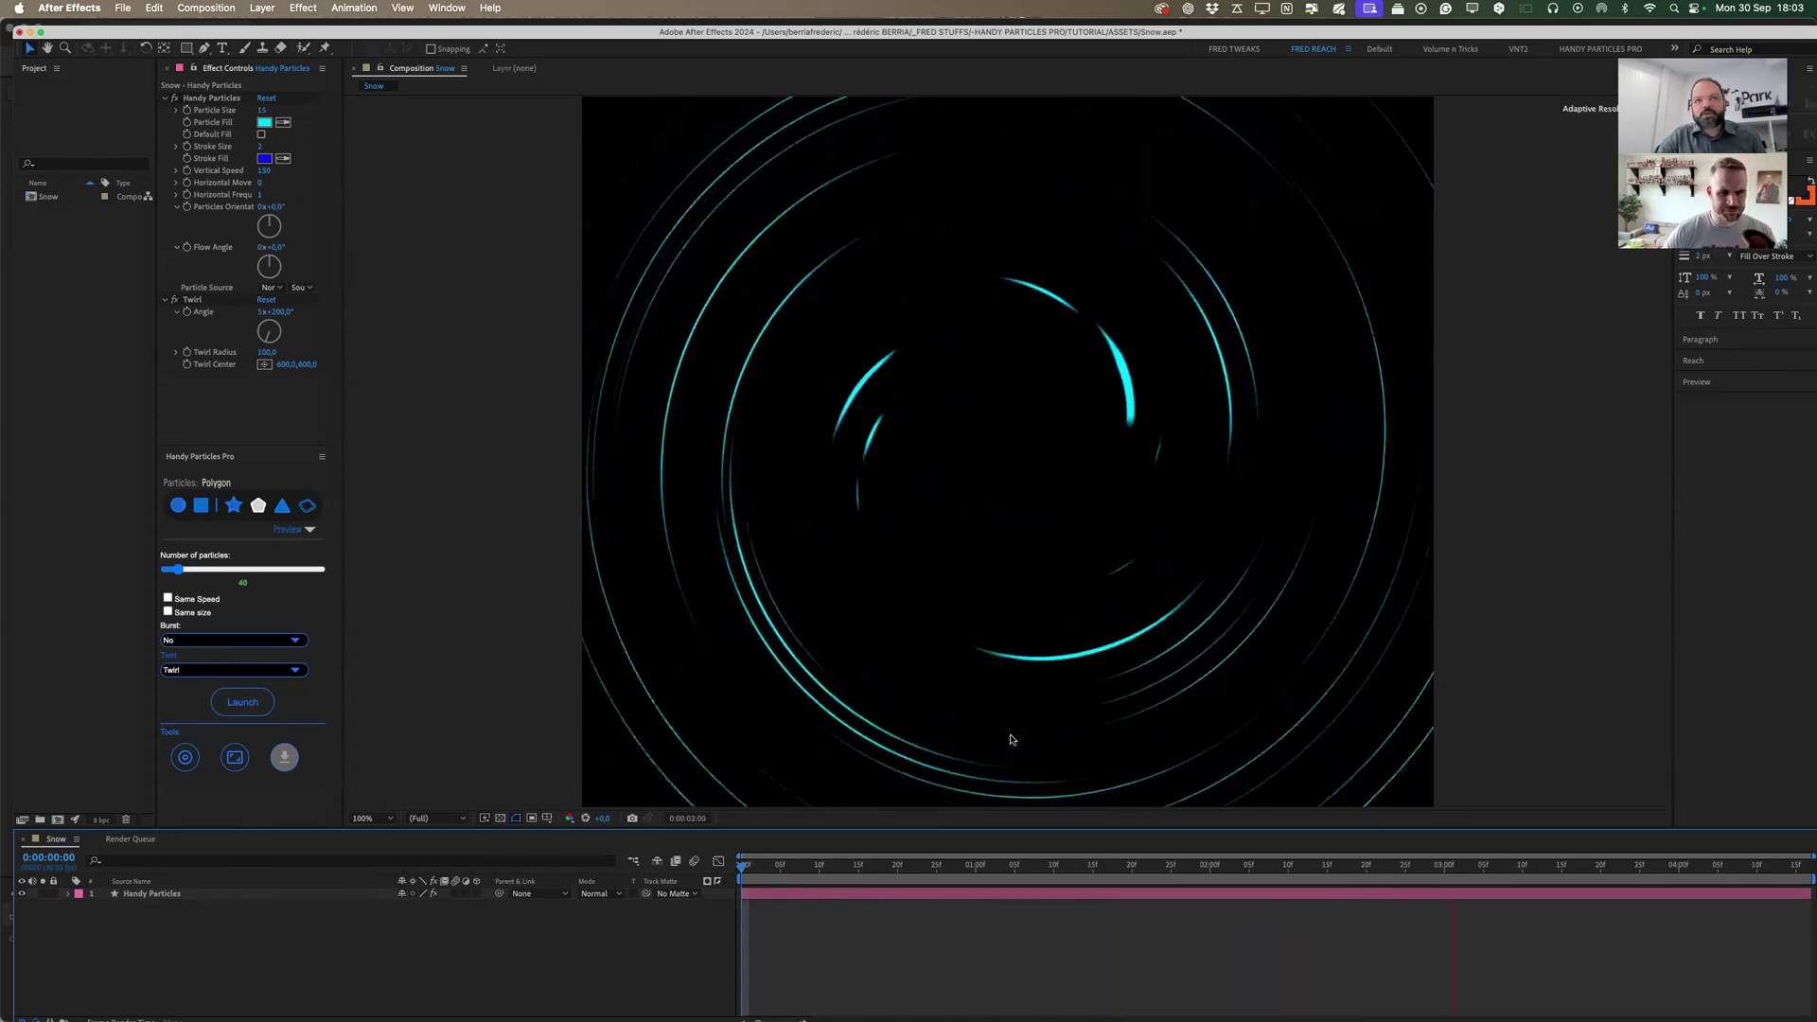
{"action": "left_click", "coordinate": [1047, 688]}
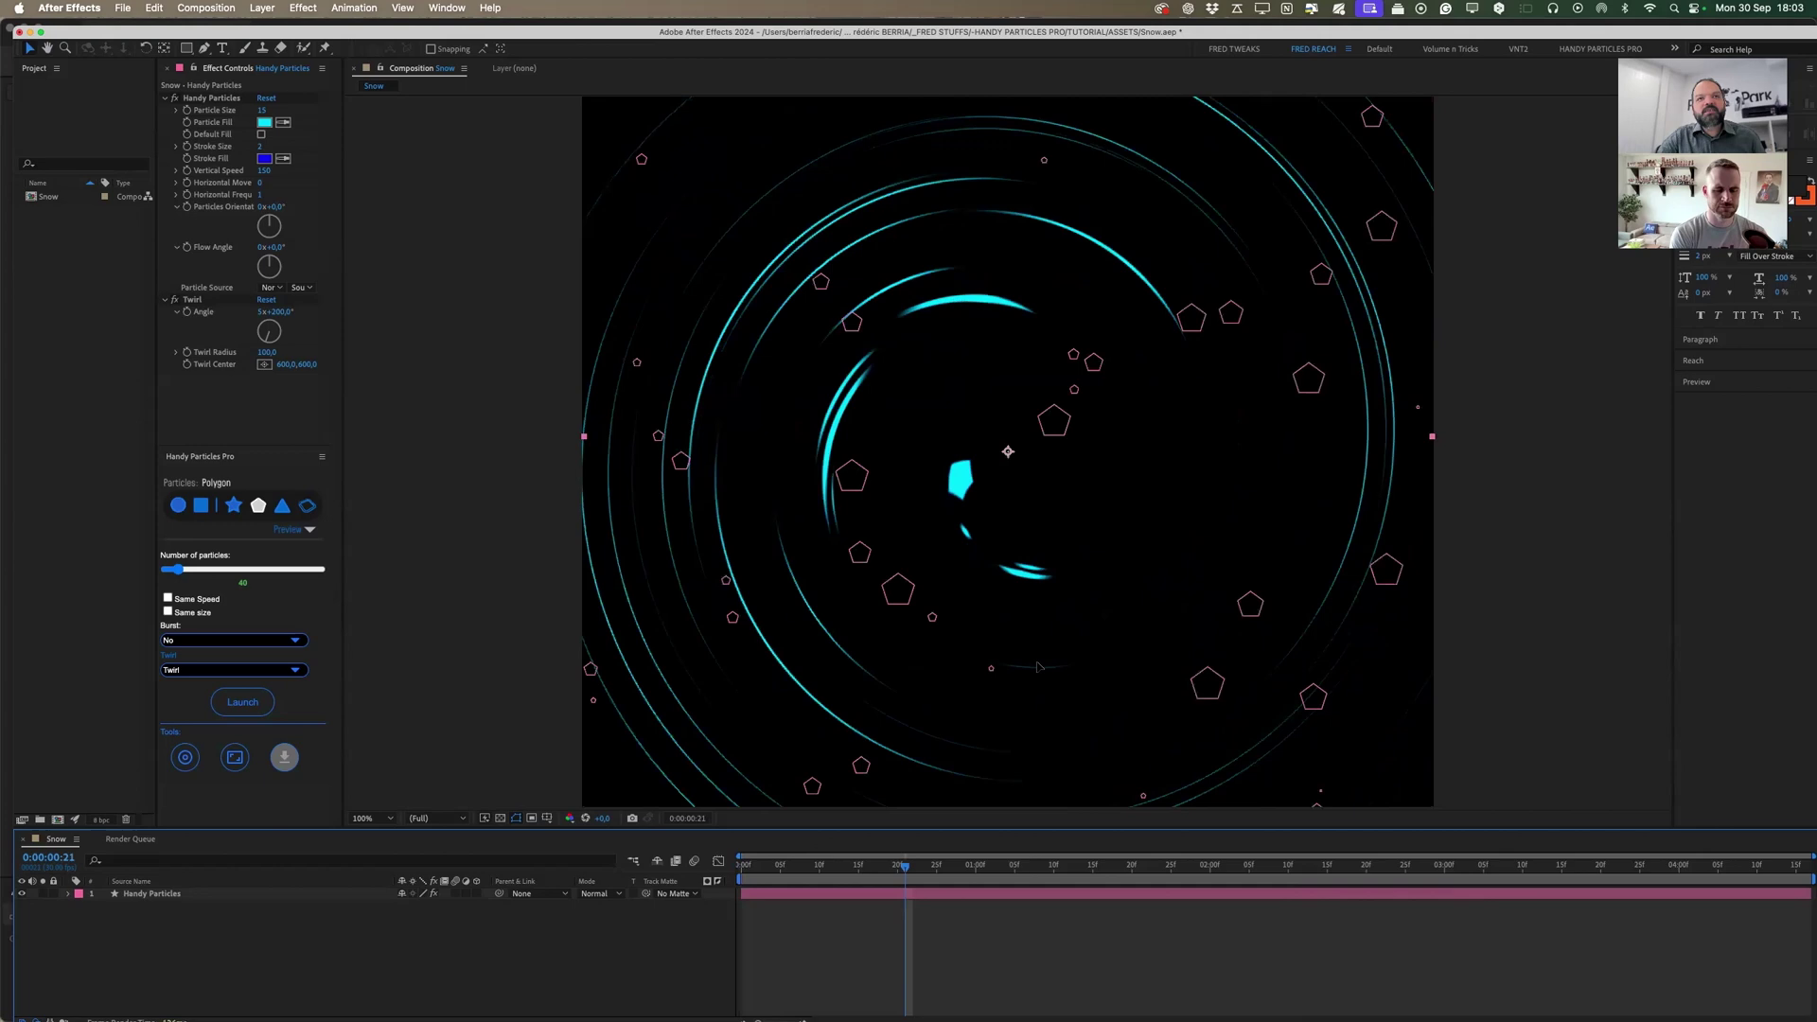
{"action": "key", "text": "comma"}
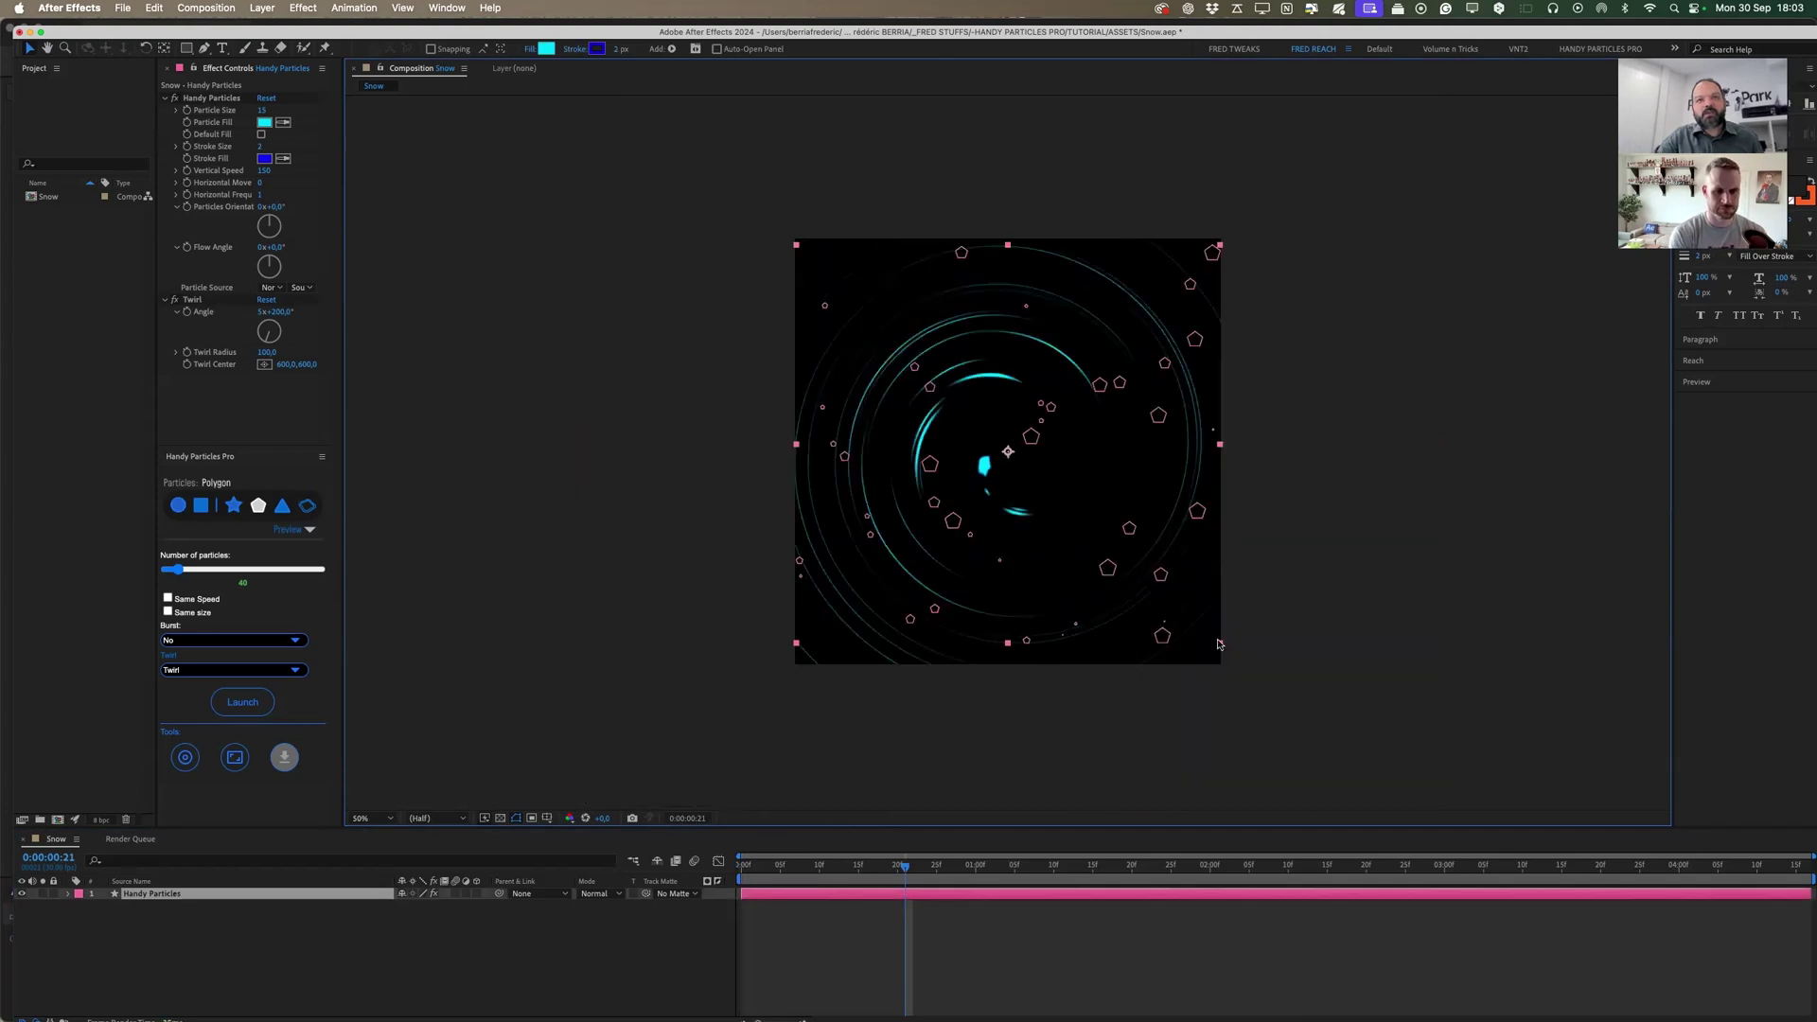
Delete the Twirl particle layer and launch 40 polygon particles with the Blob distortion instead.
{"action": "key", "text": "Delete"}
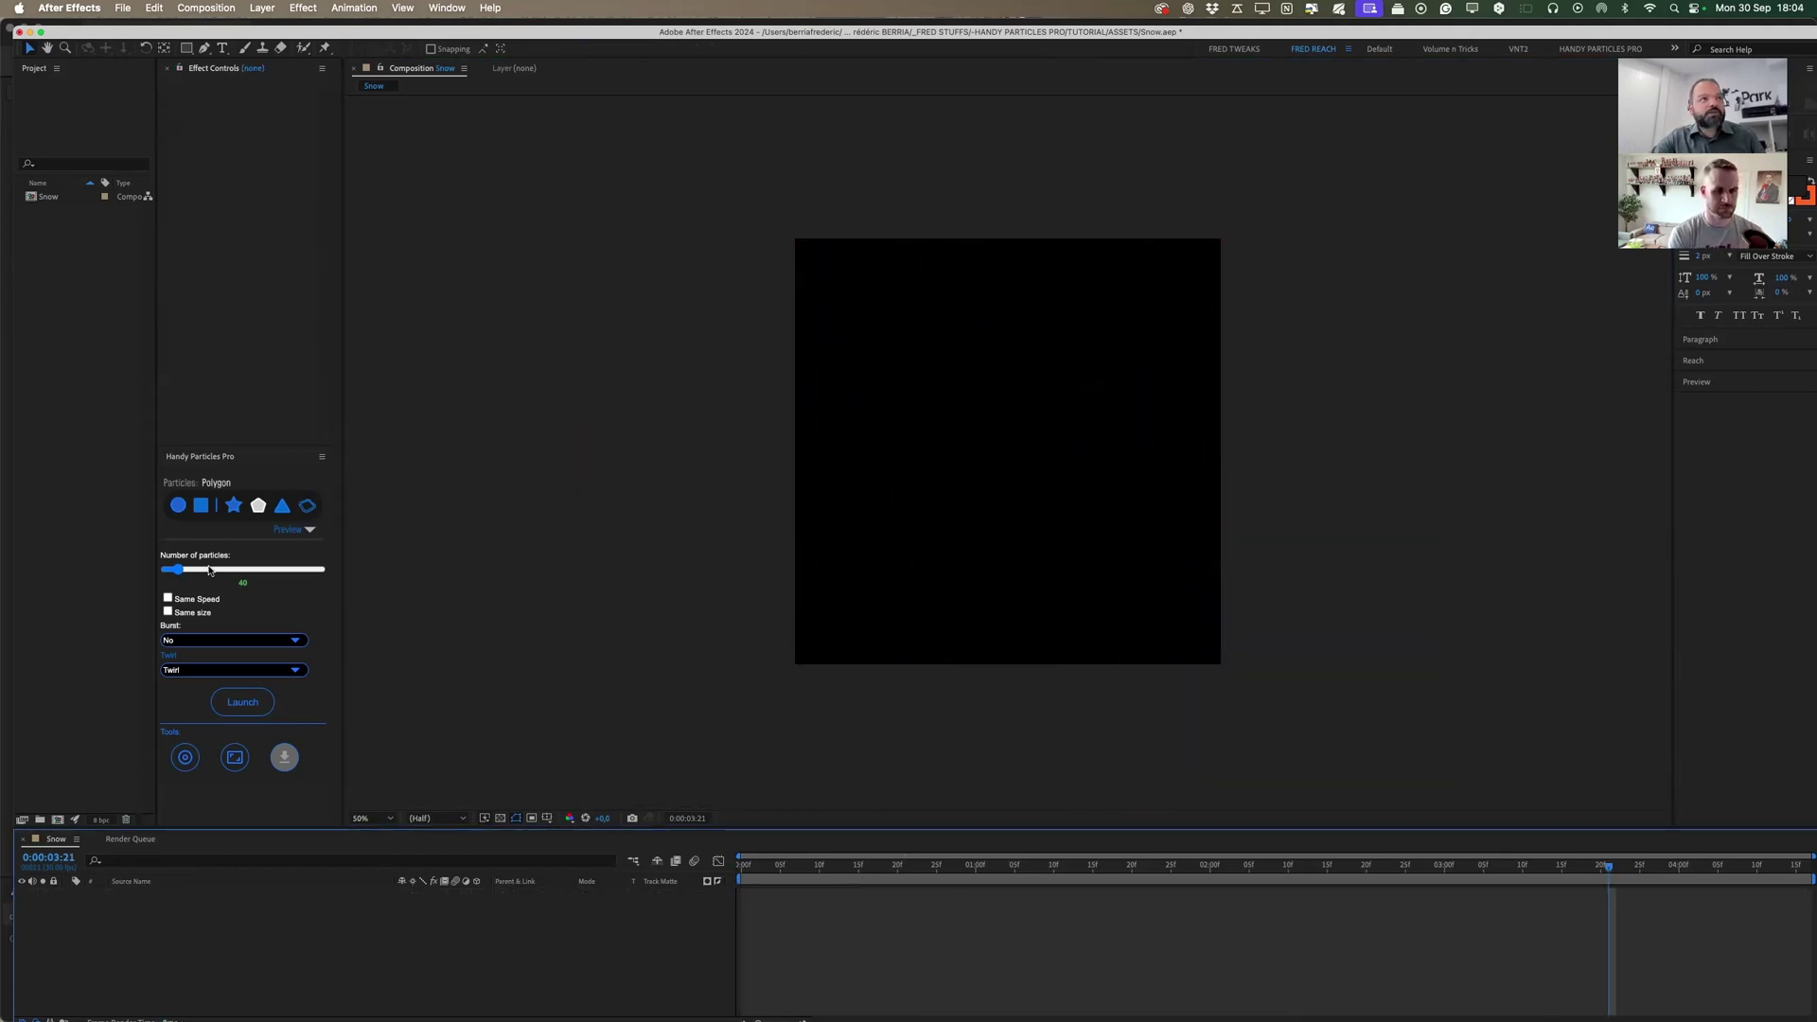
{"action": "left_click", "coordinate": [205, 671]}
{"action": "left_click", "coordinate": [210, 675]}
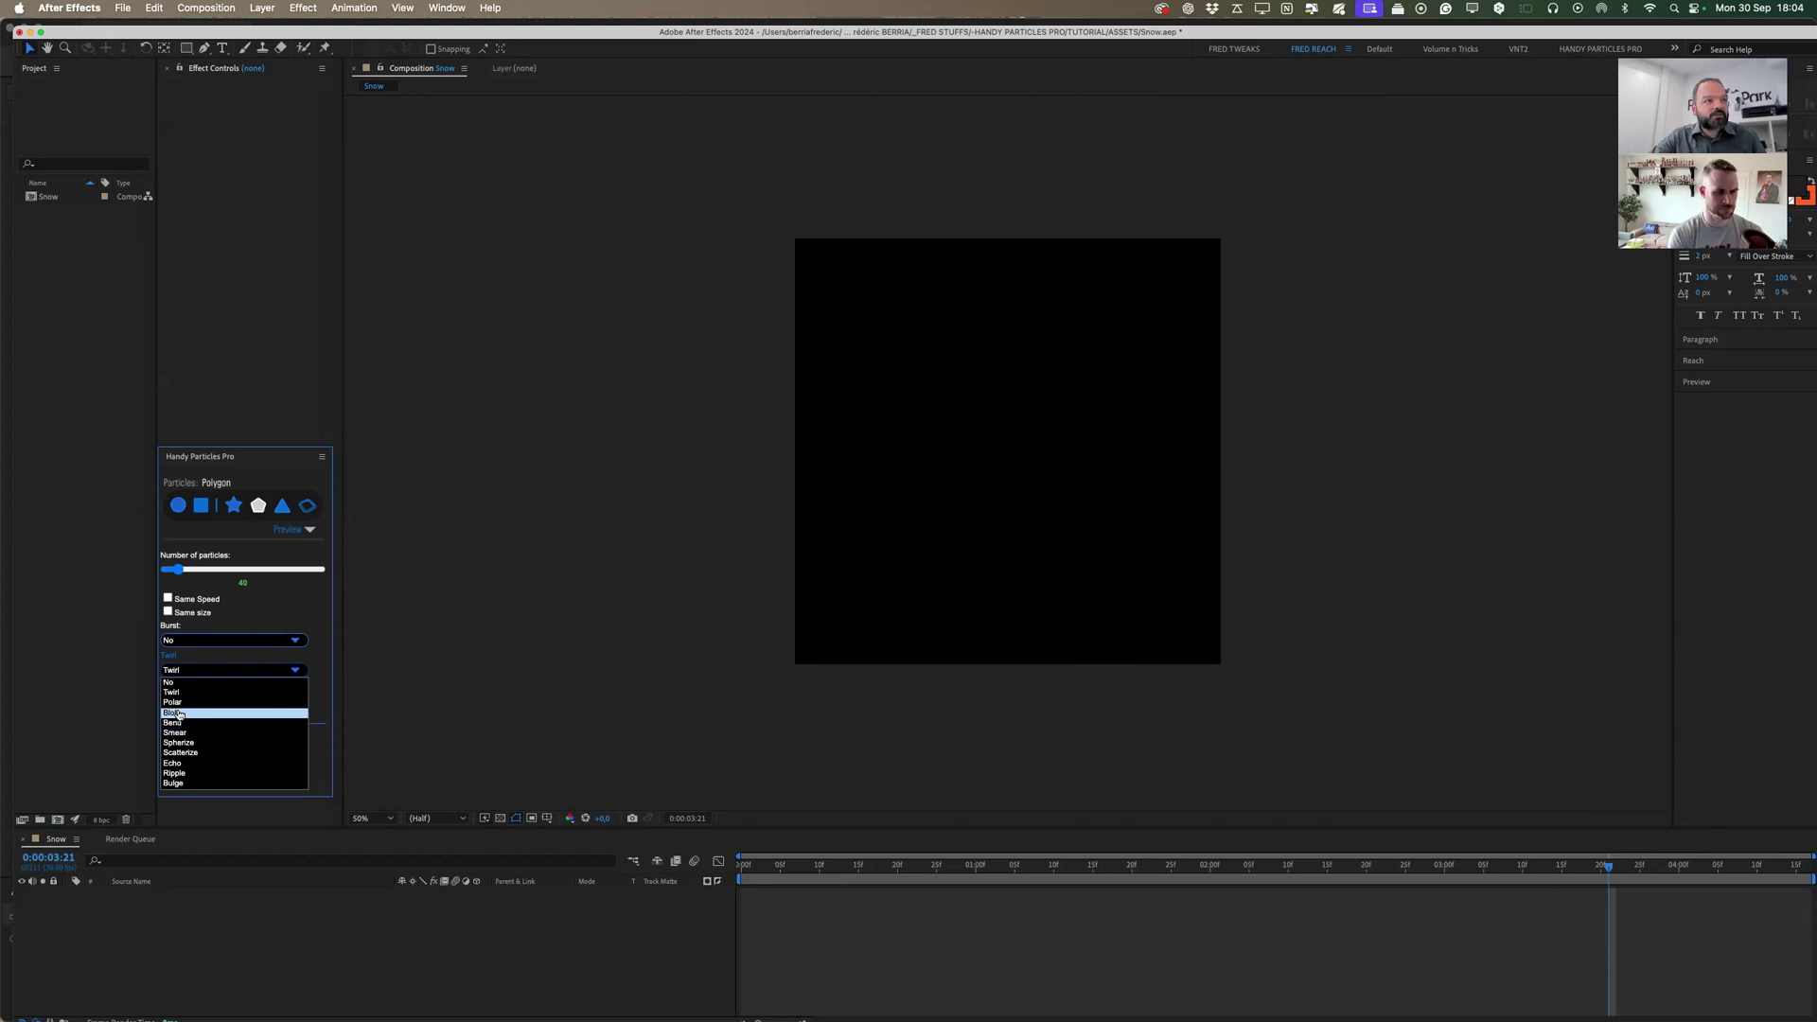
{"action": "left_click", "coordinate": [179, 713]}
{"action": "left_click", "coordinate": [242, 702]}
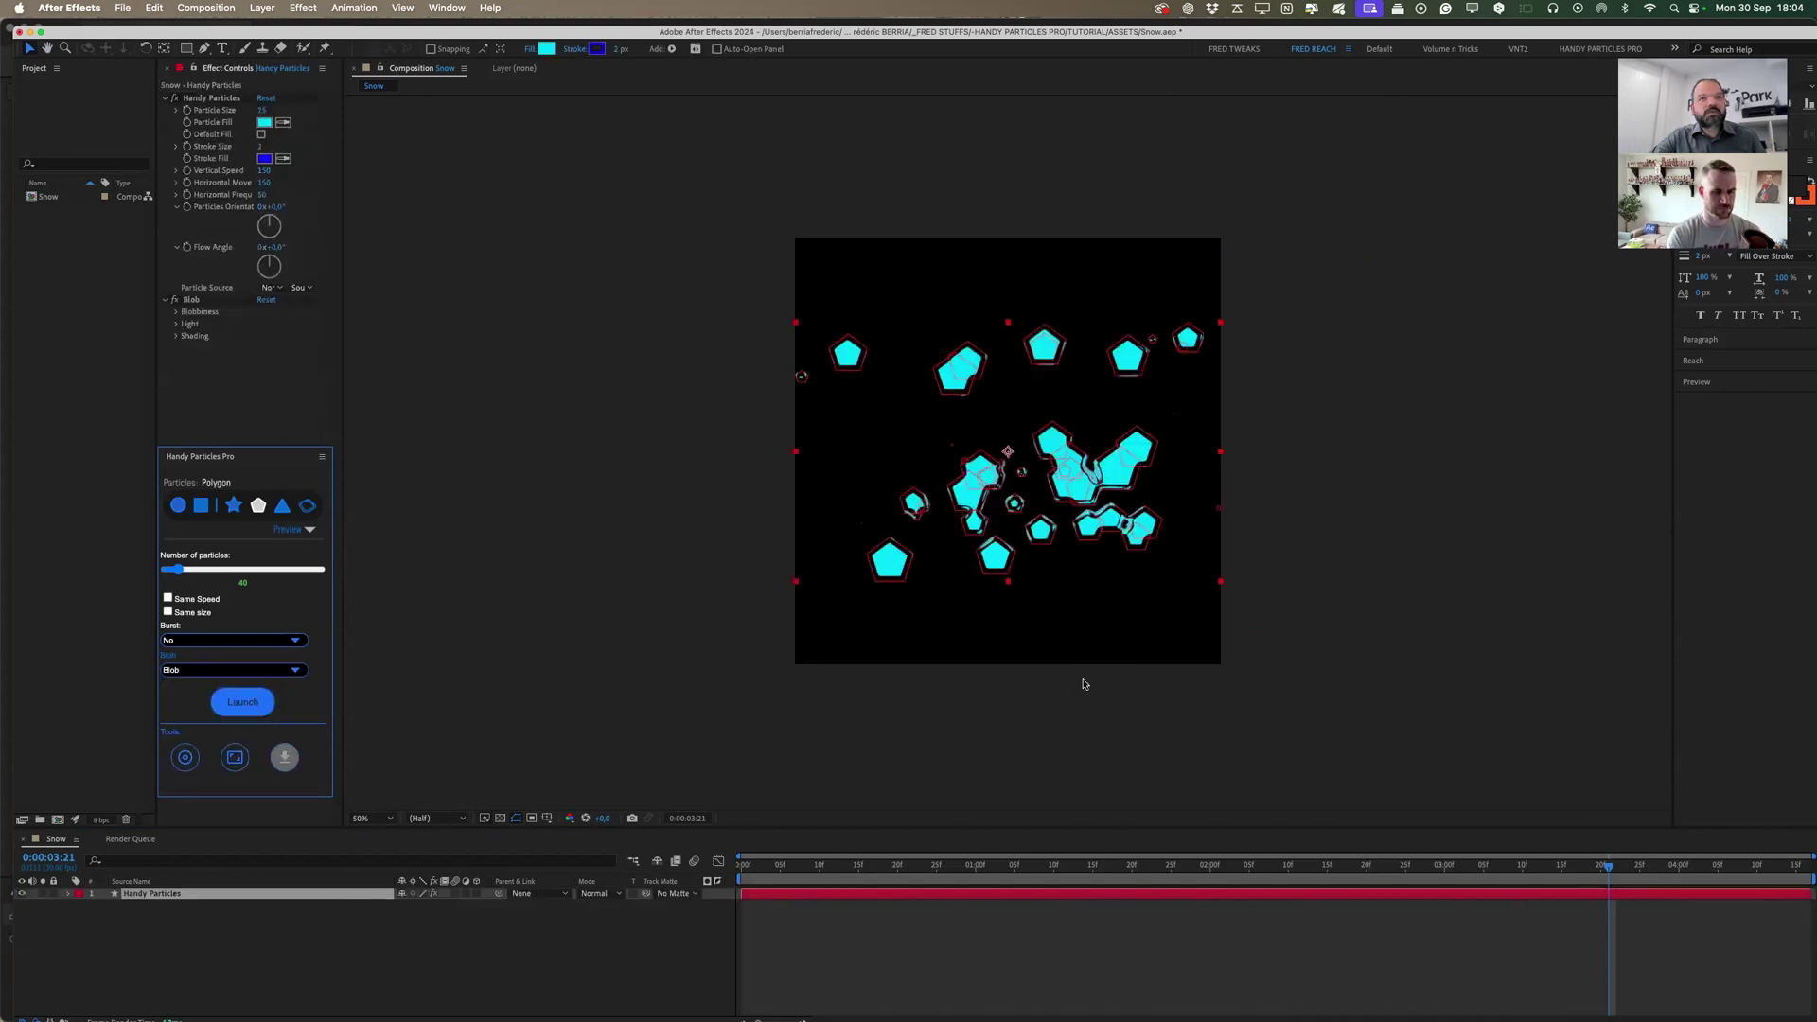
Preview the Blob particles, set their particle size to 123 and thicken their blue stroke.
{"action": "key", "text": "space"}
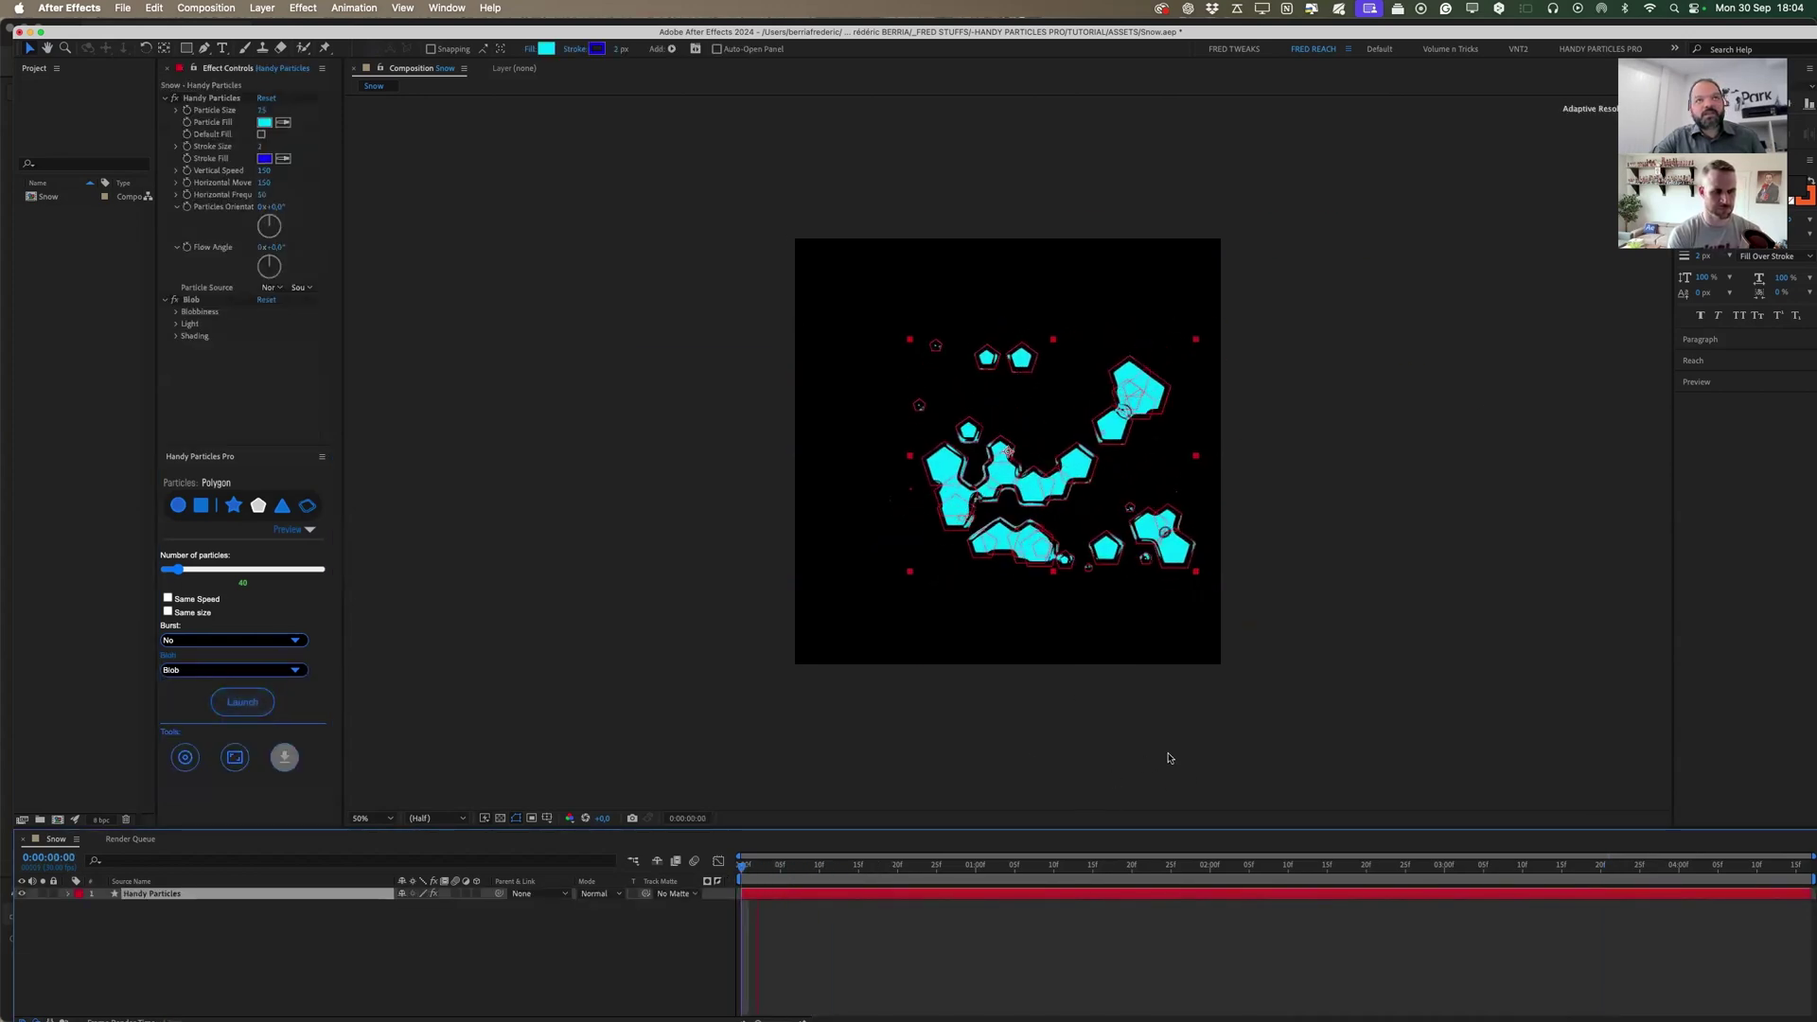
{"action": "key", "text": "space"}
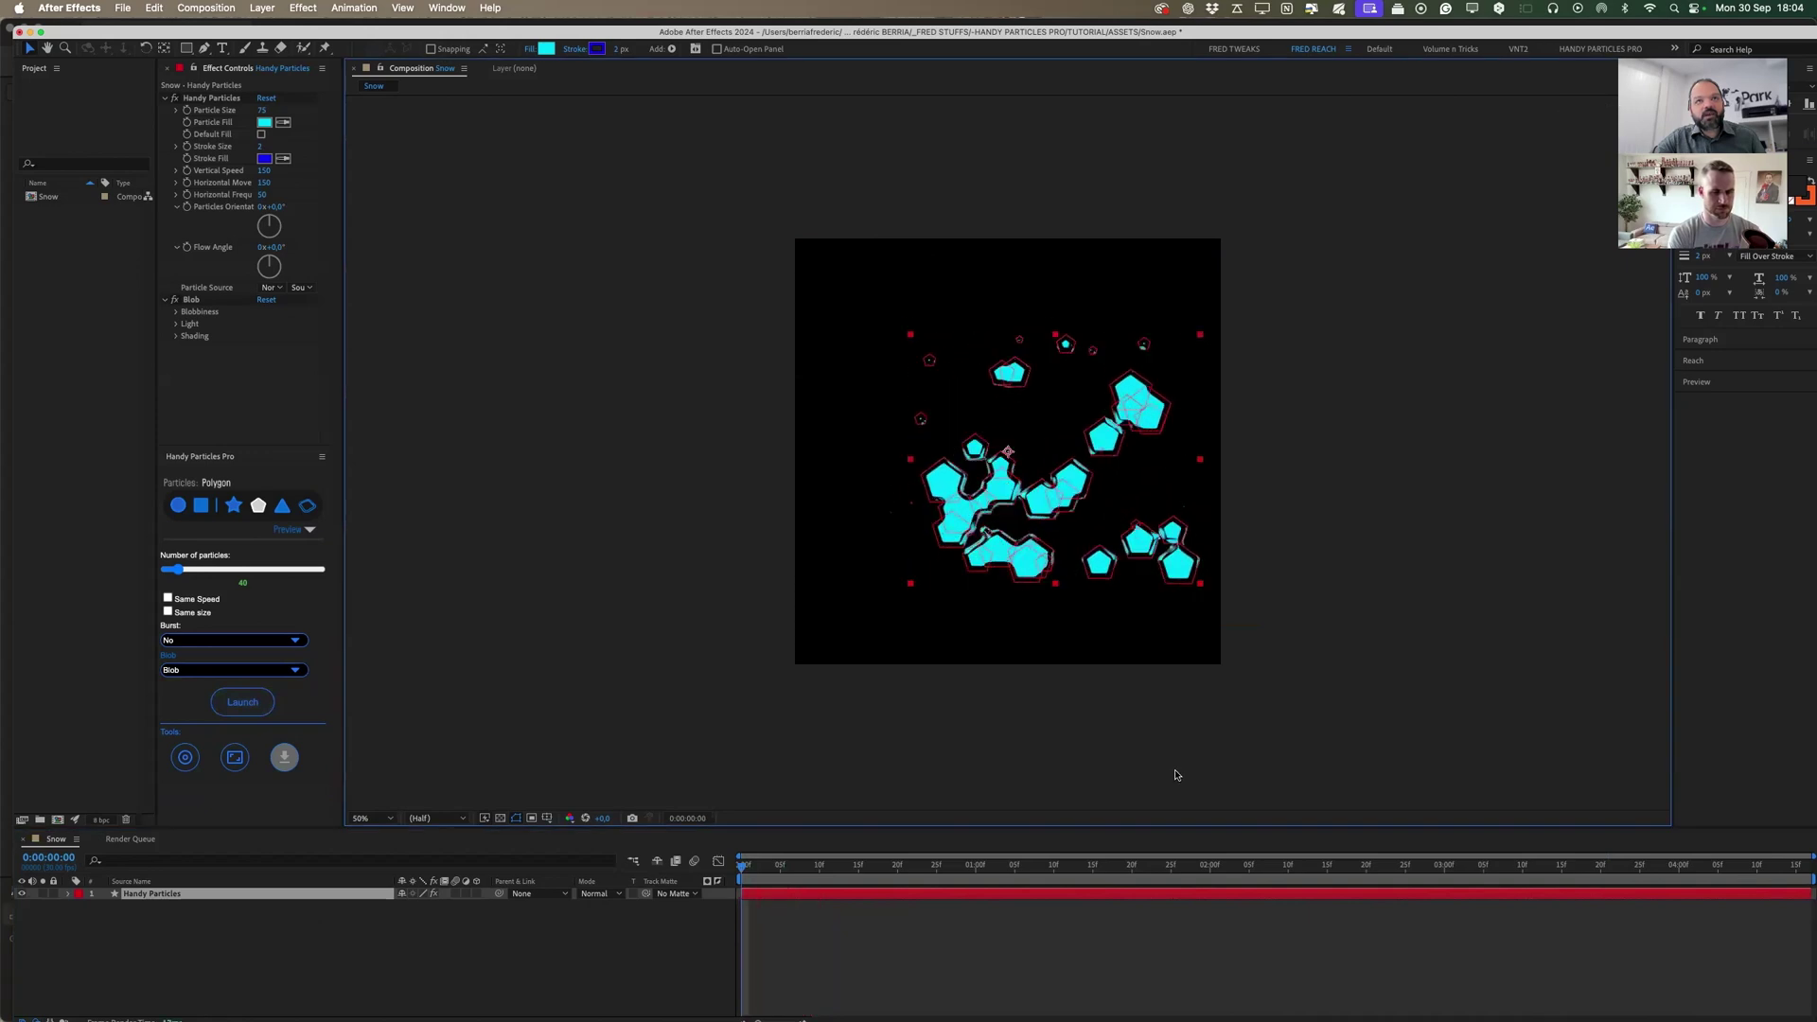
{"action": "key", "text": "space"}
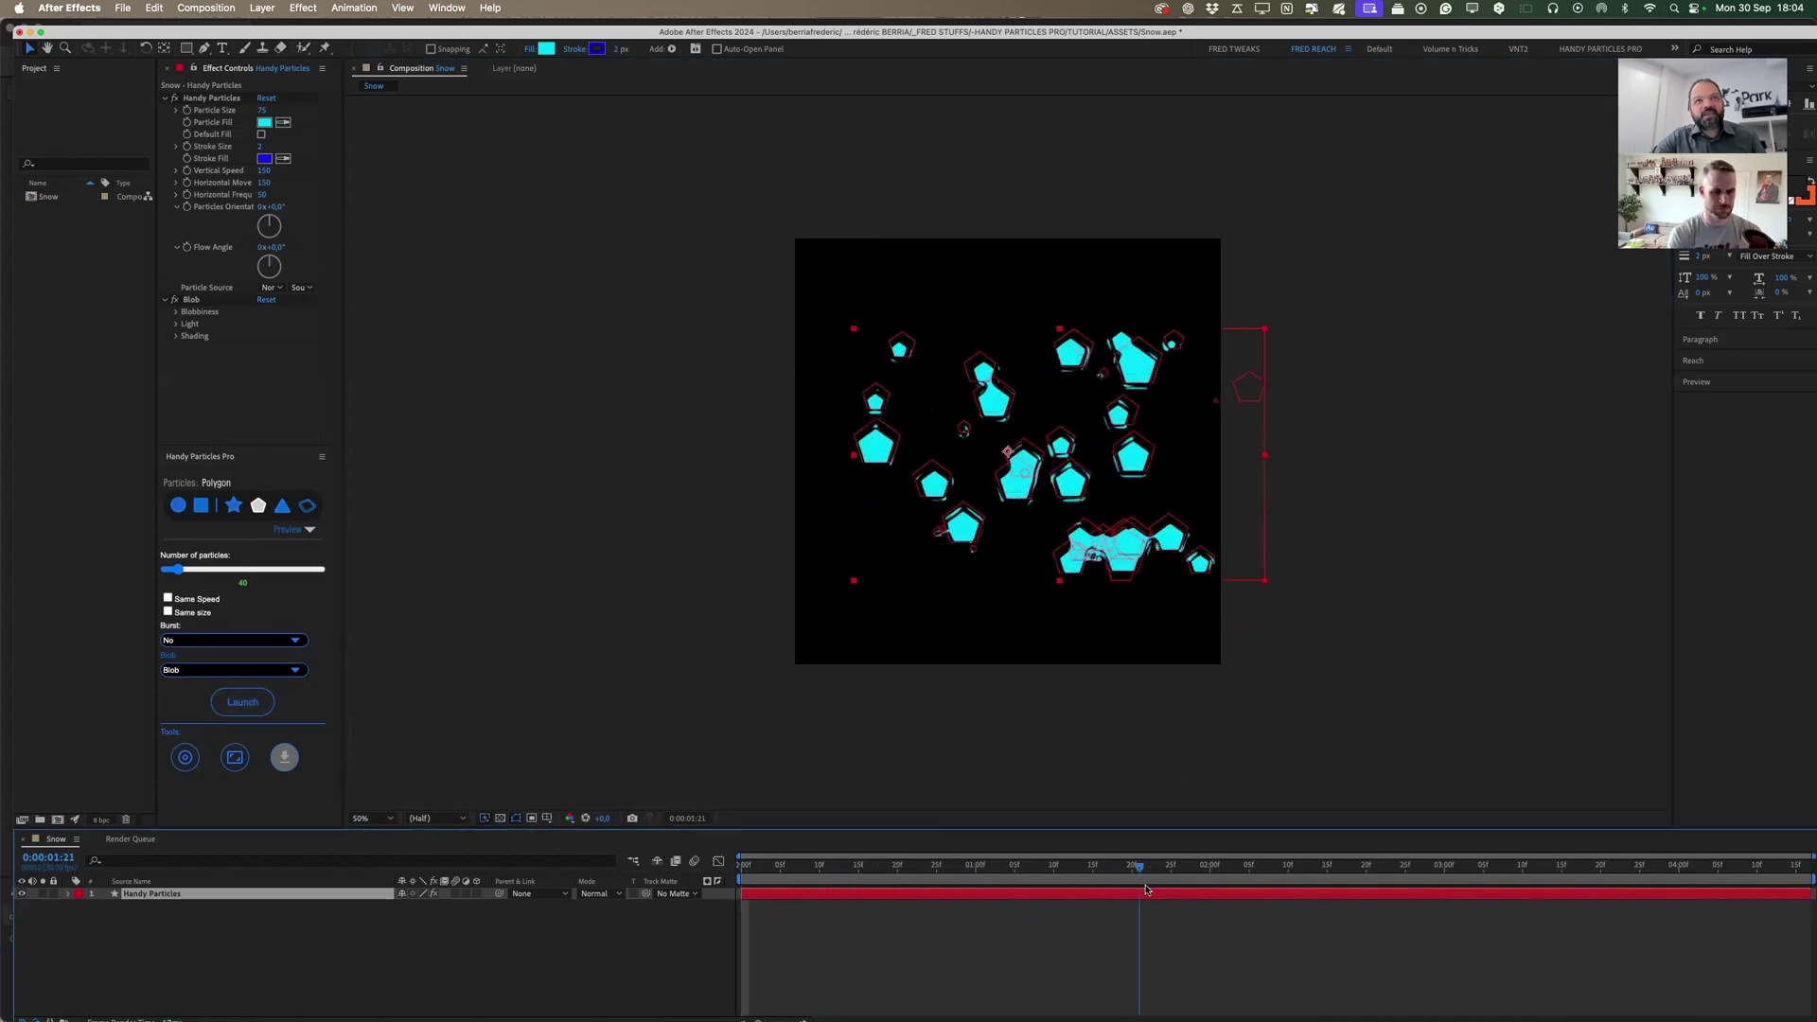
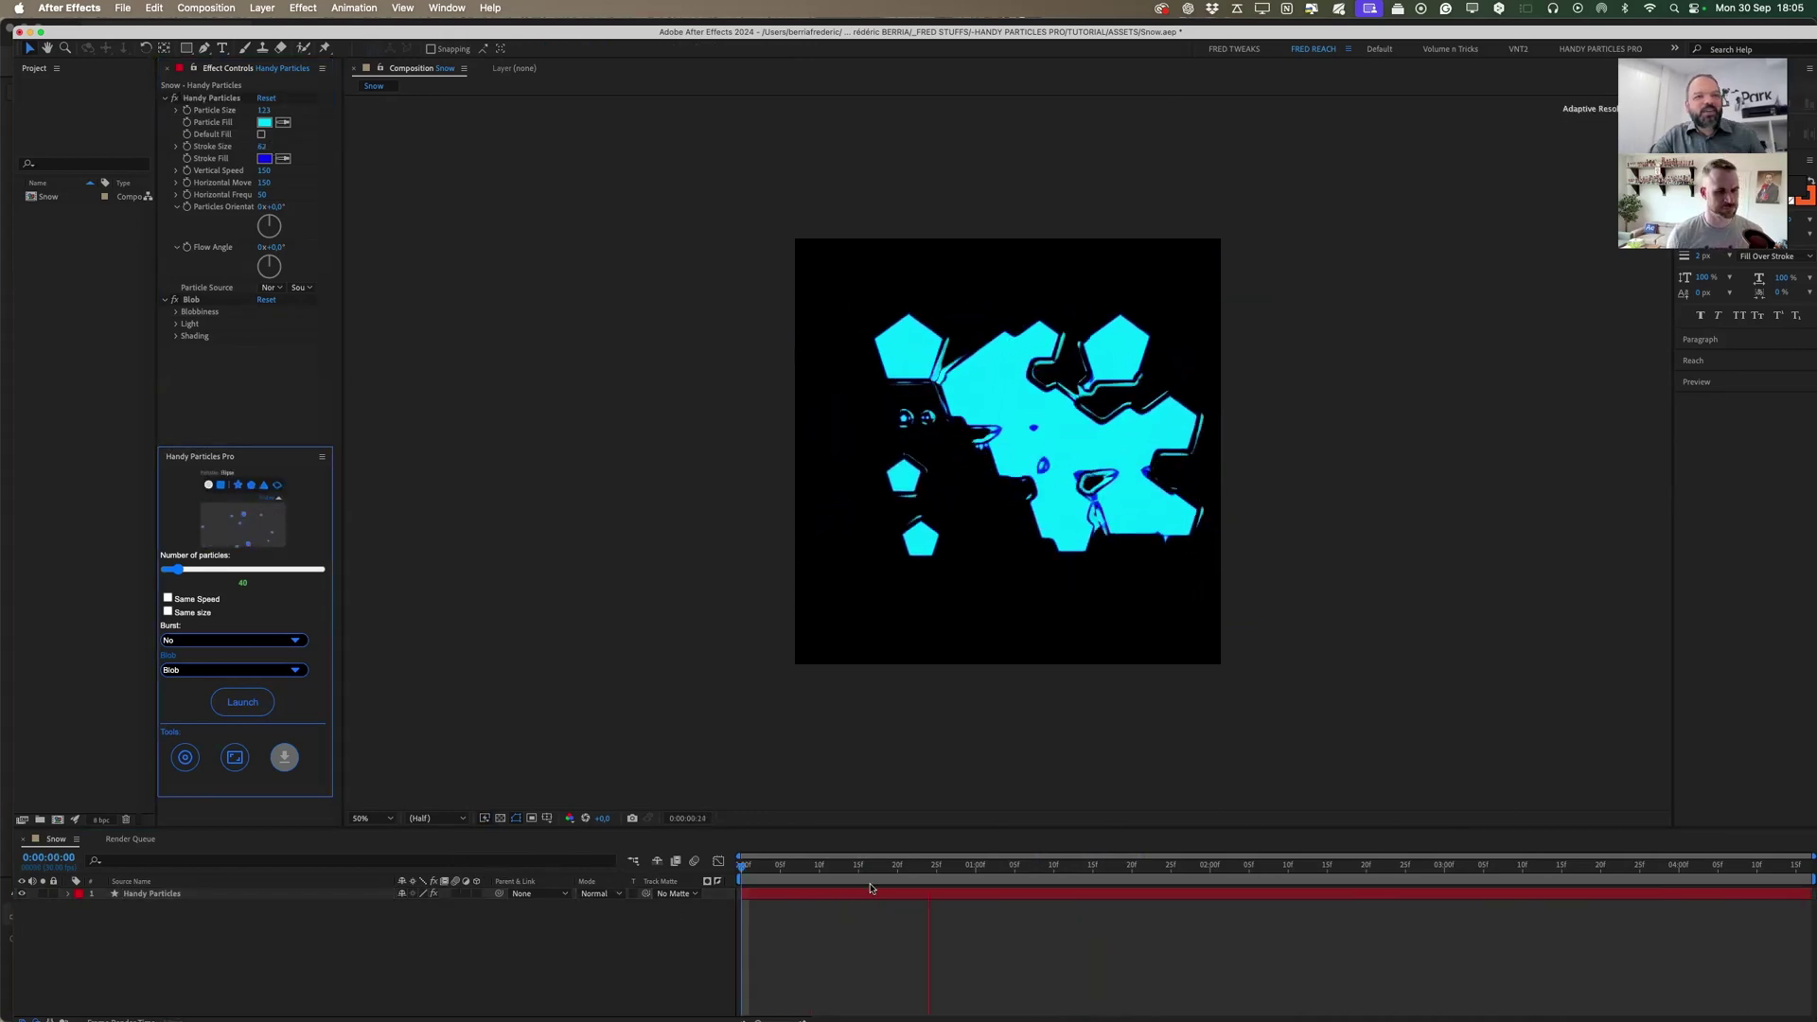
{"action": "left_click_drag", "start_coordinate": [771, 868], "coordinate": [741, 869]}
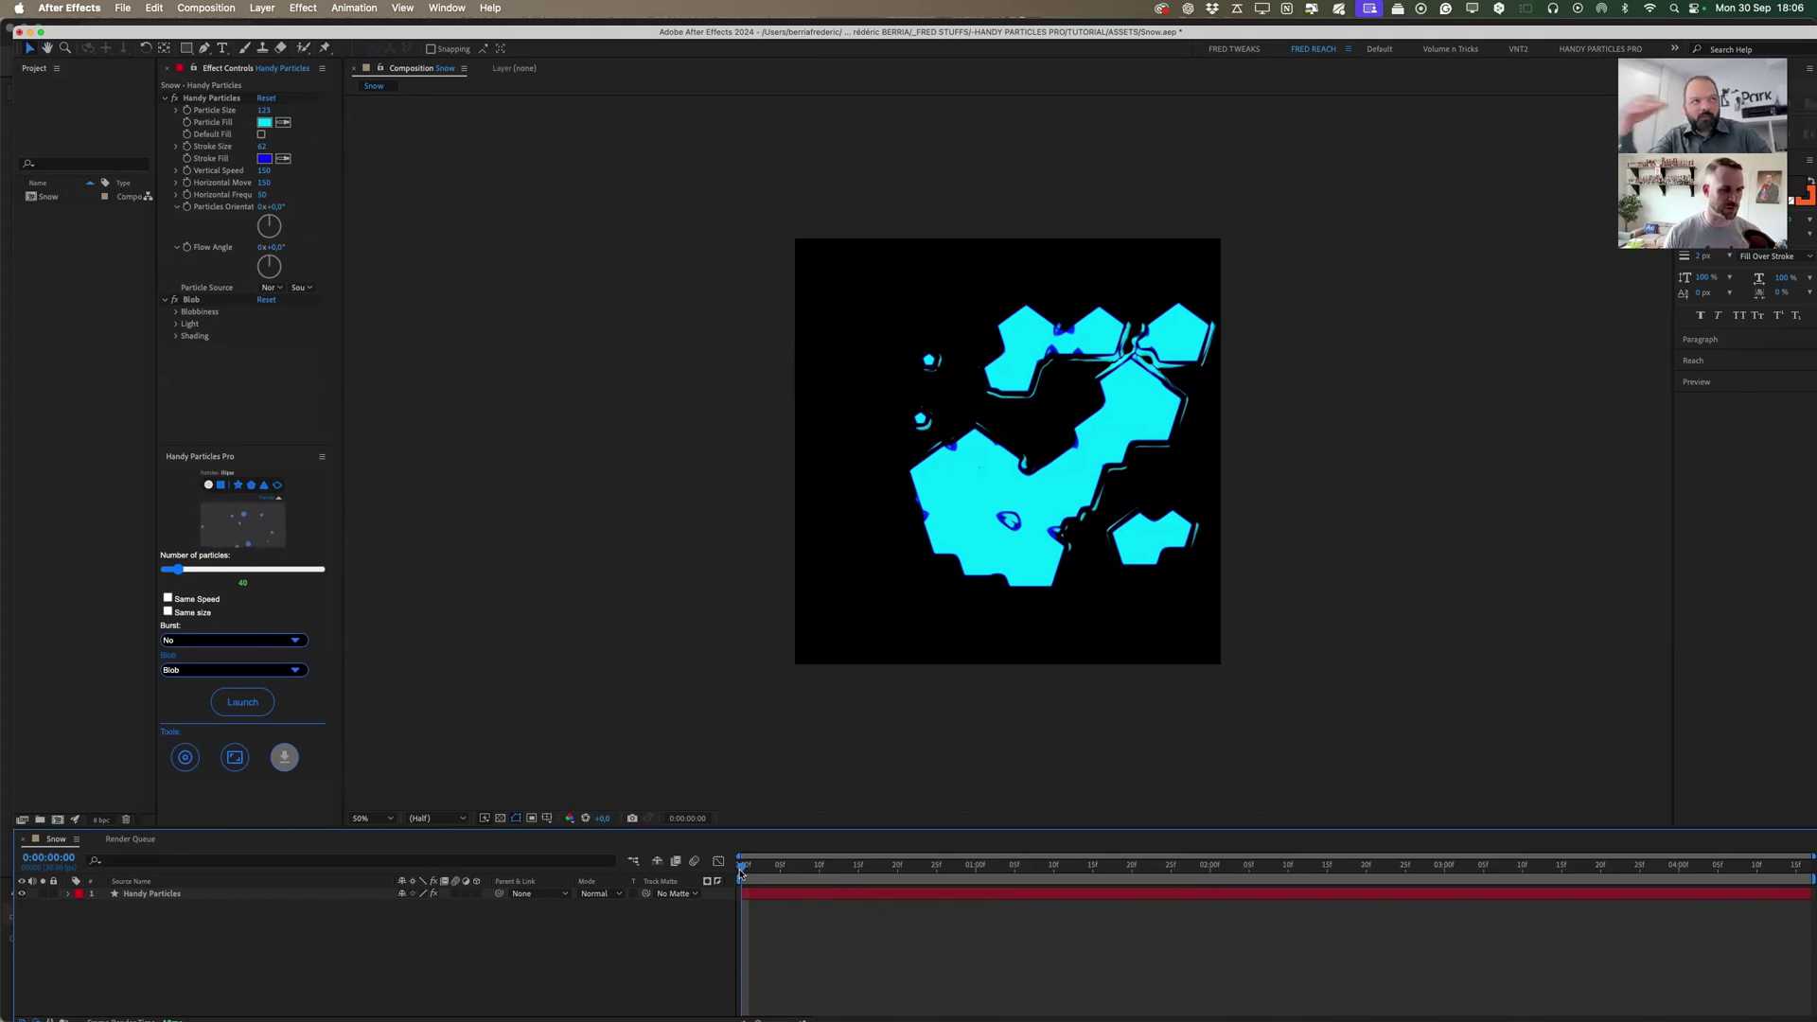
{"action": "left_click", "coordinate": [830, 896]}
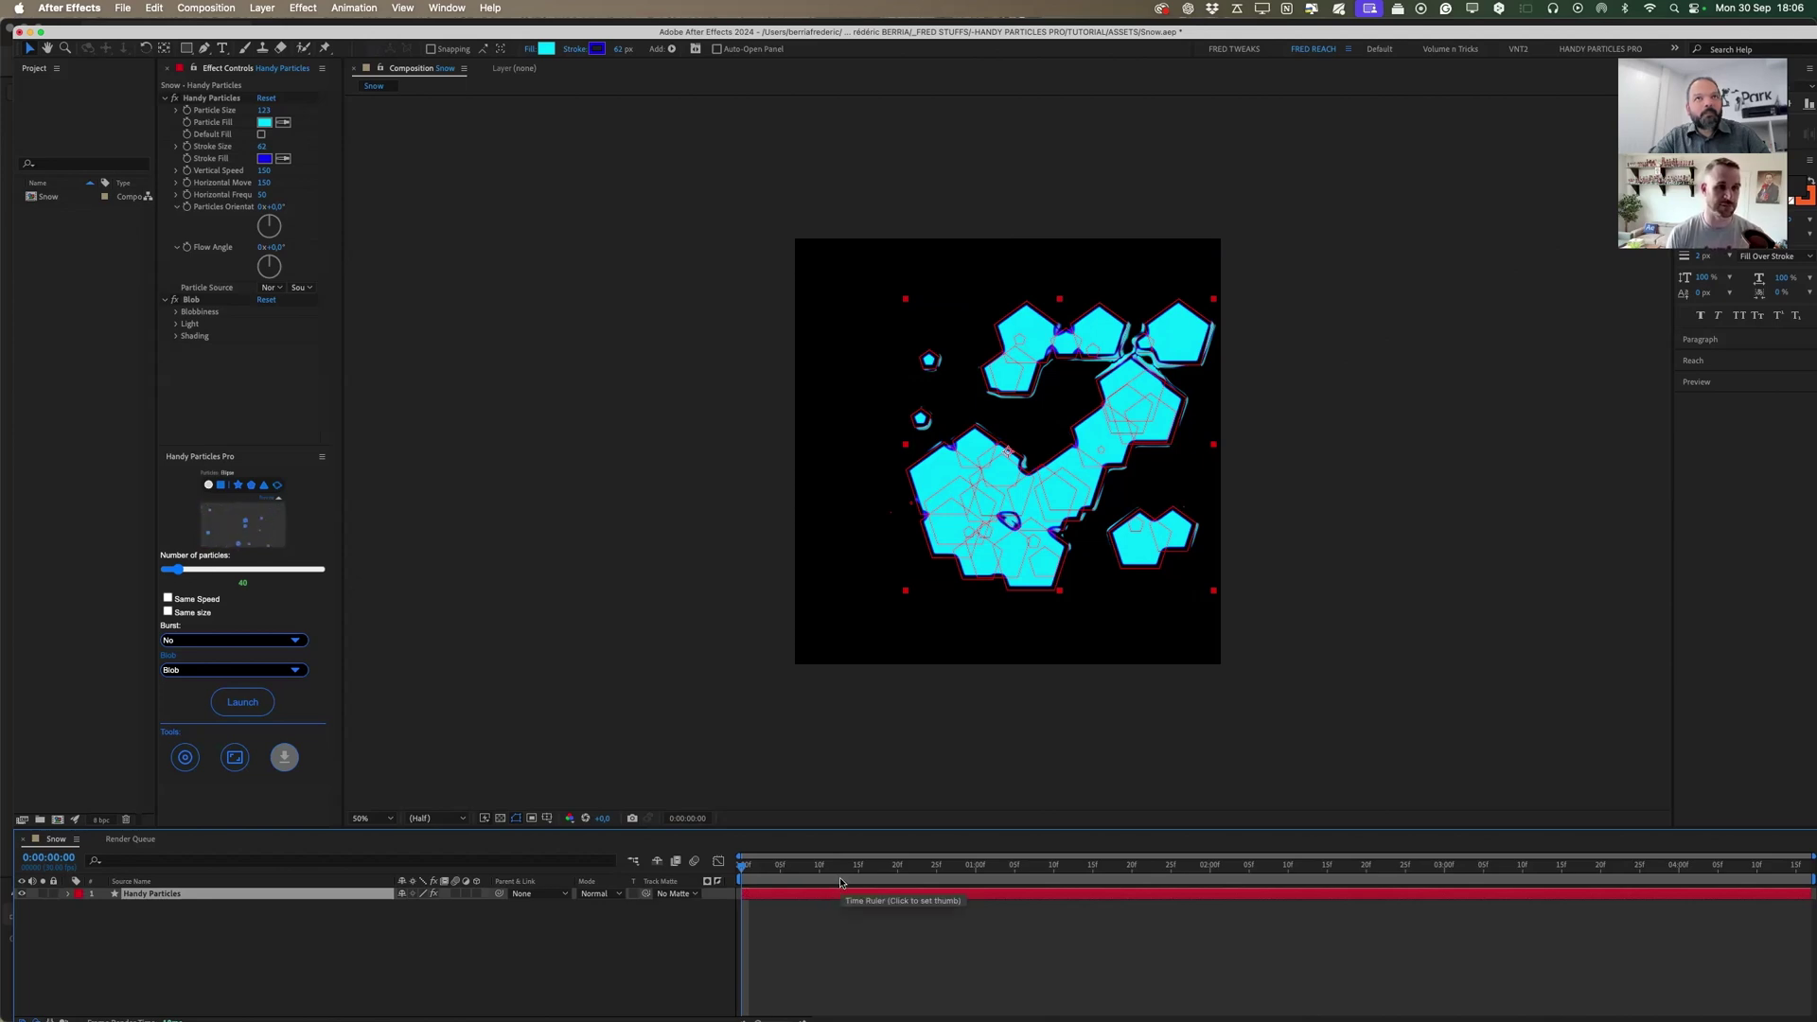
Choose the Bulge distortion in Handy Particles Pro and delete the Blob particle layer.
{"action": "left_click", "coordinate": [213, 672]}
{"action": "left_click", "coordinate": [219, 673]}
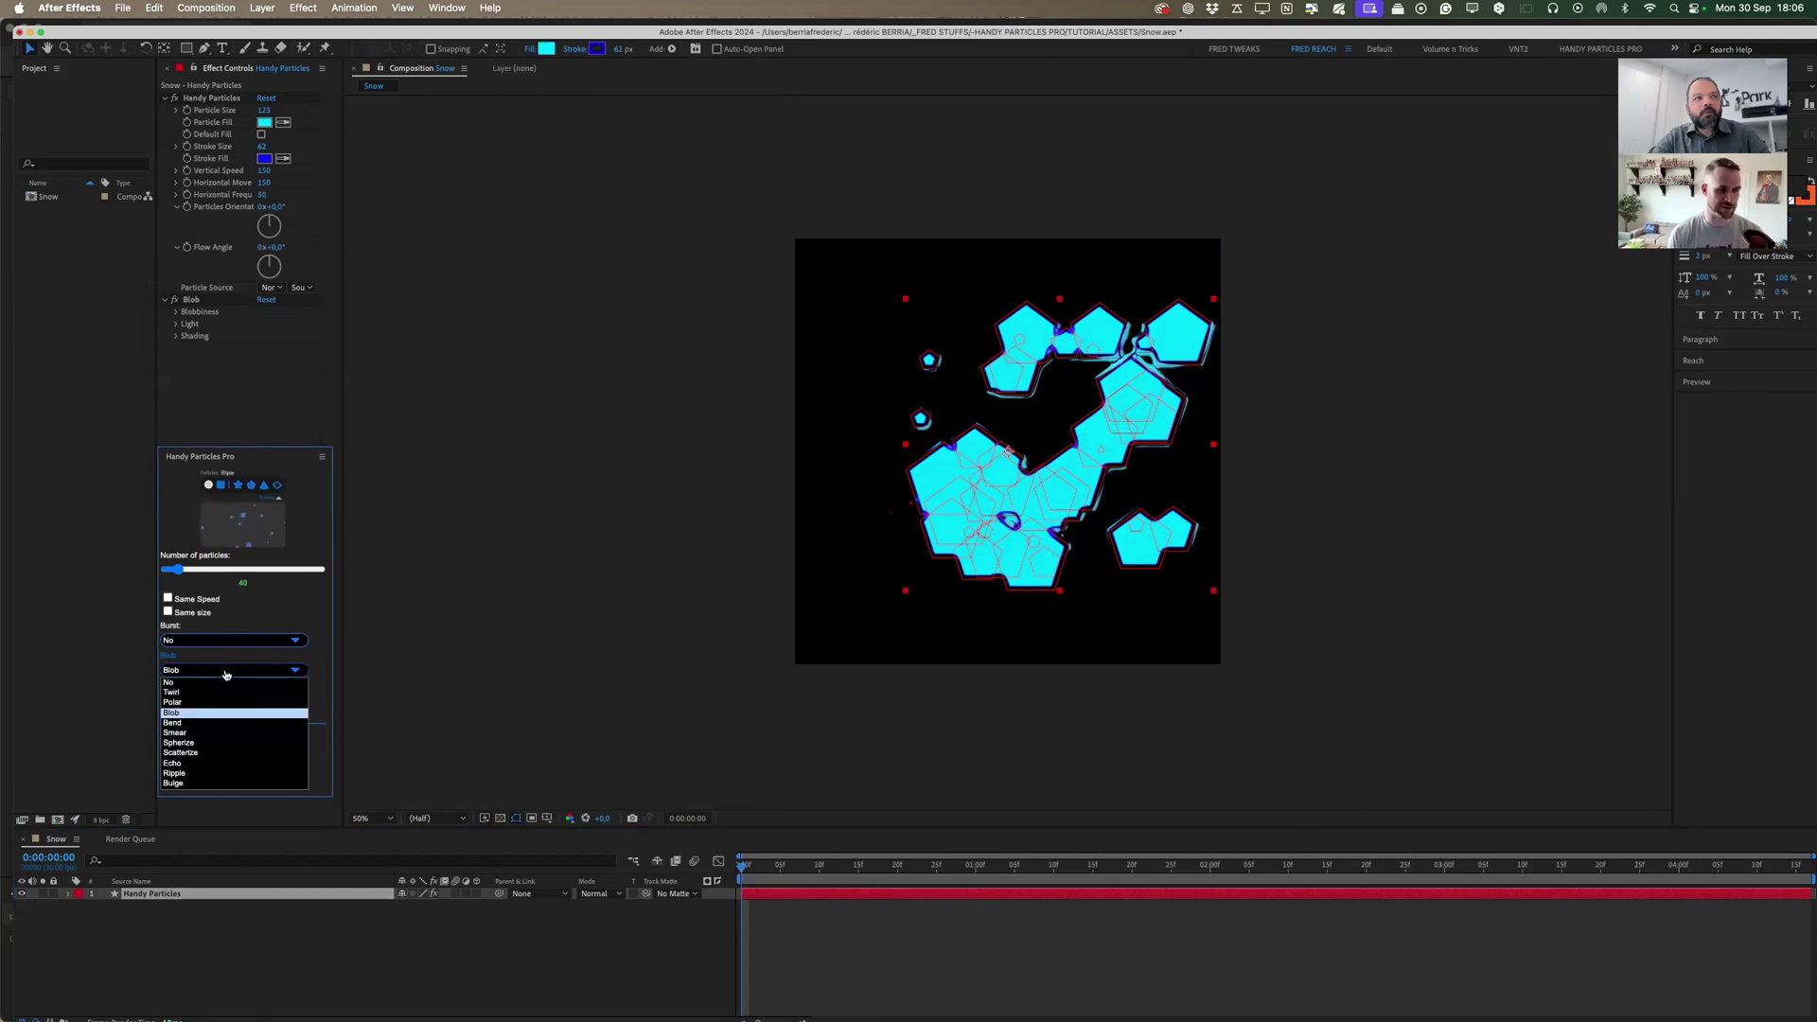
{"action": "left_click", "coordinate": [198, 784]}
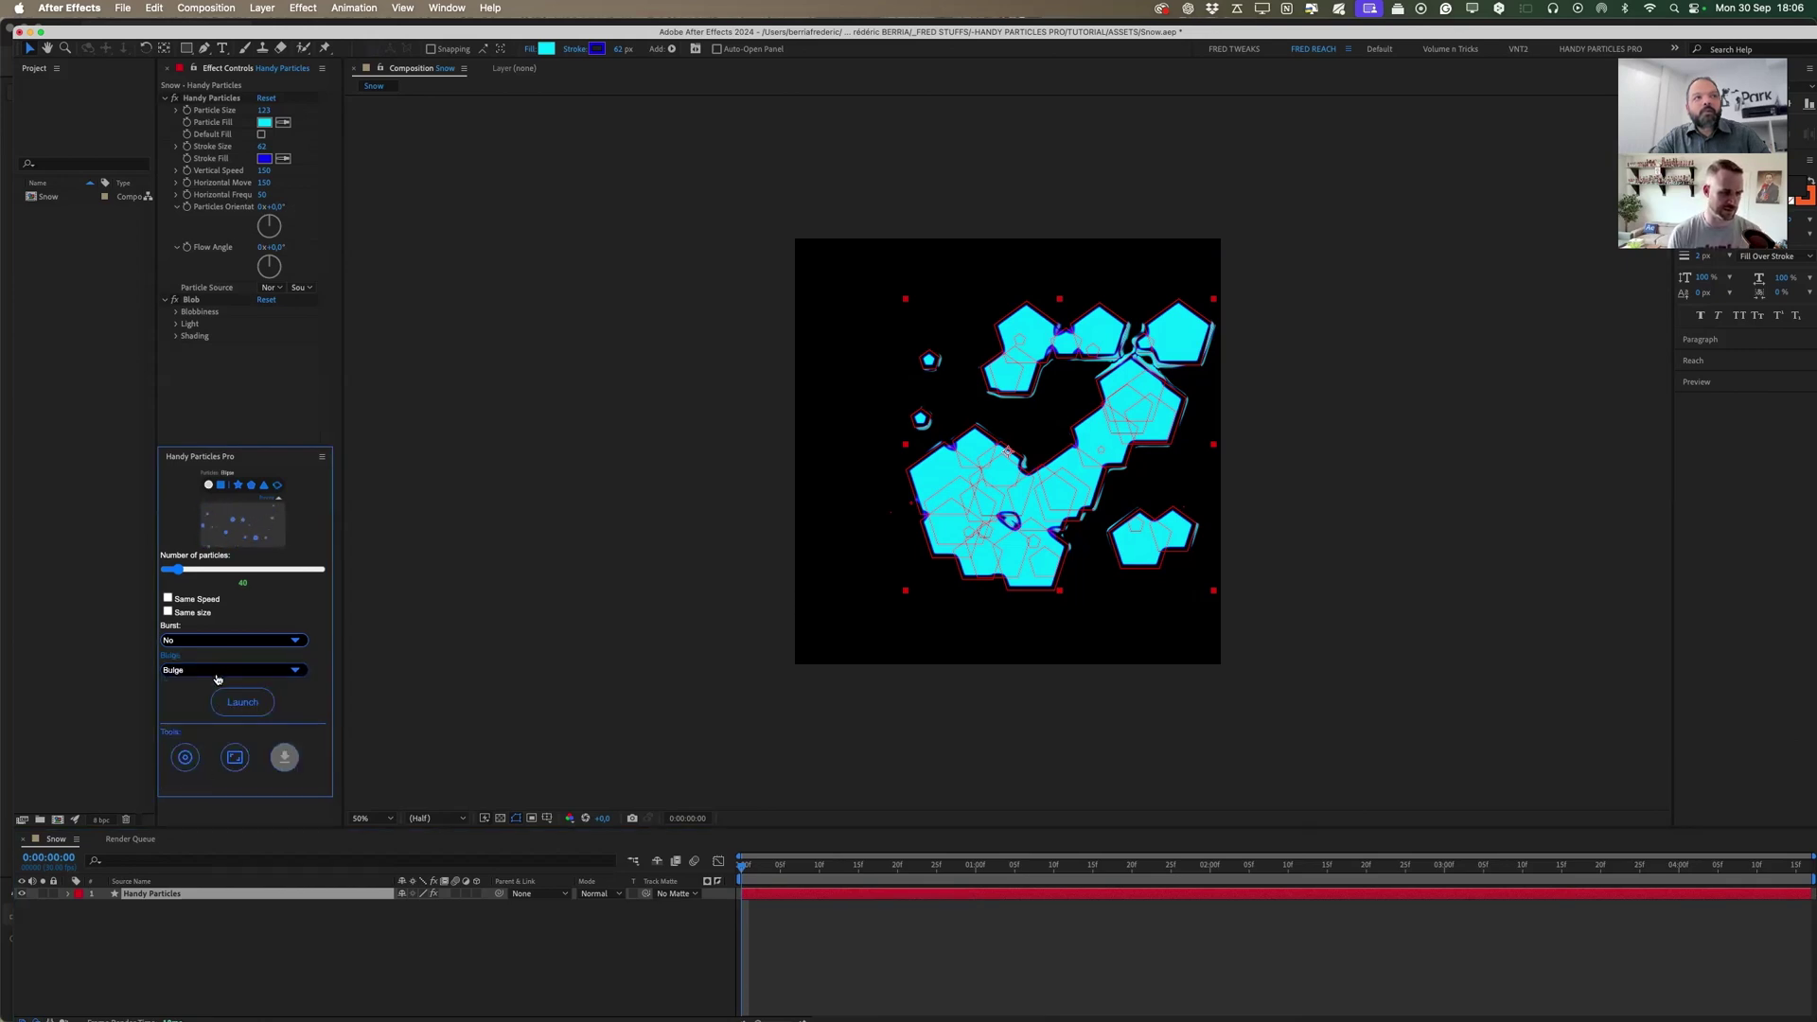
{"action": "left_click", "coordinate": [943, 558]}
{"action": "key", "text": "Delete"}
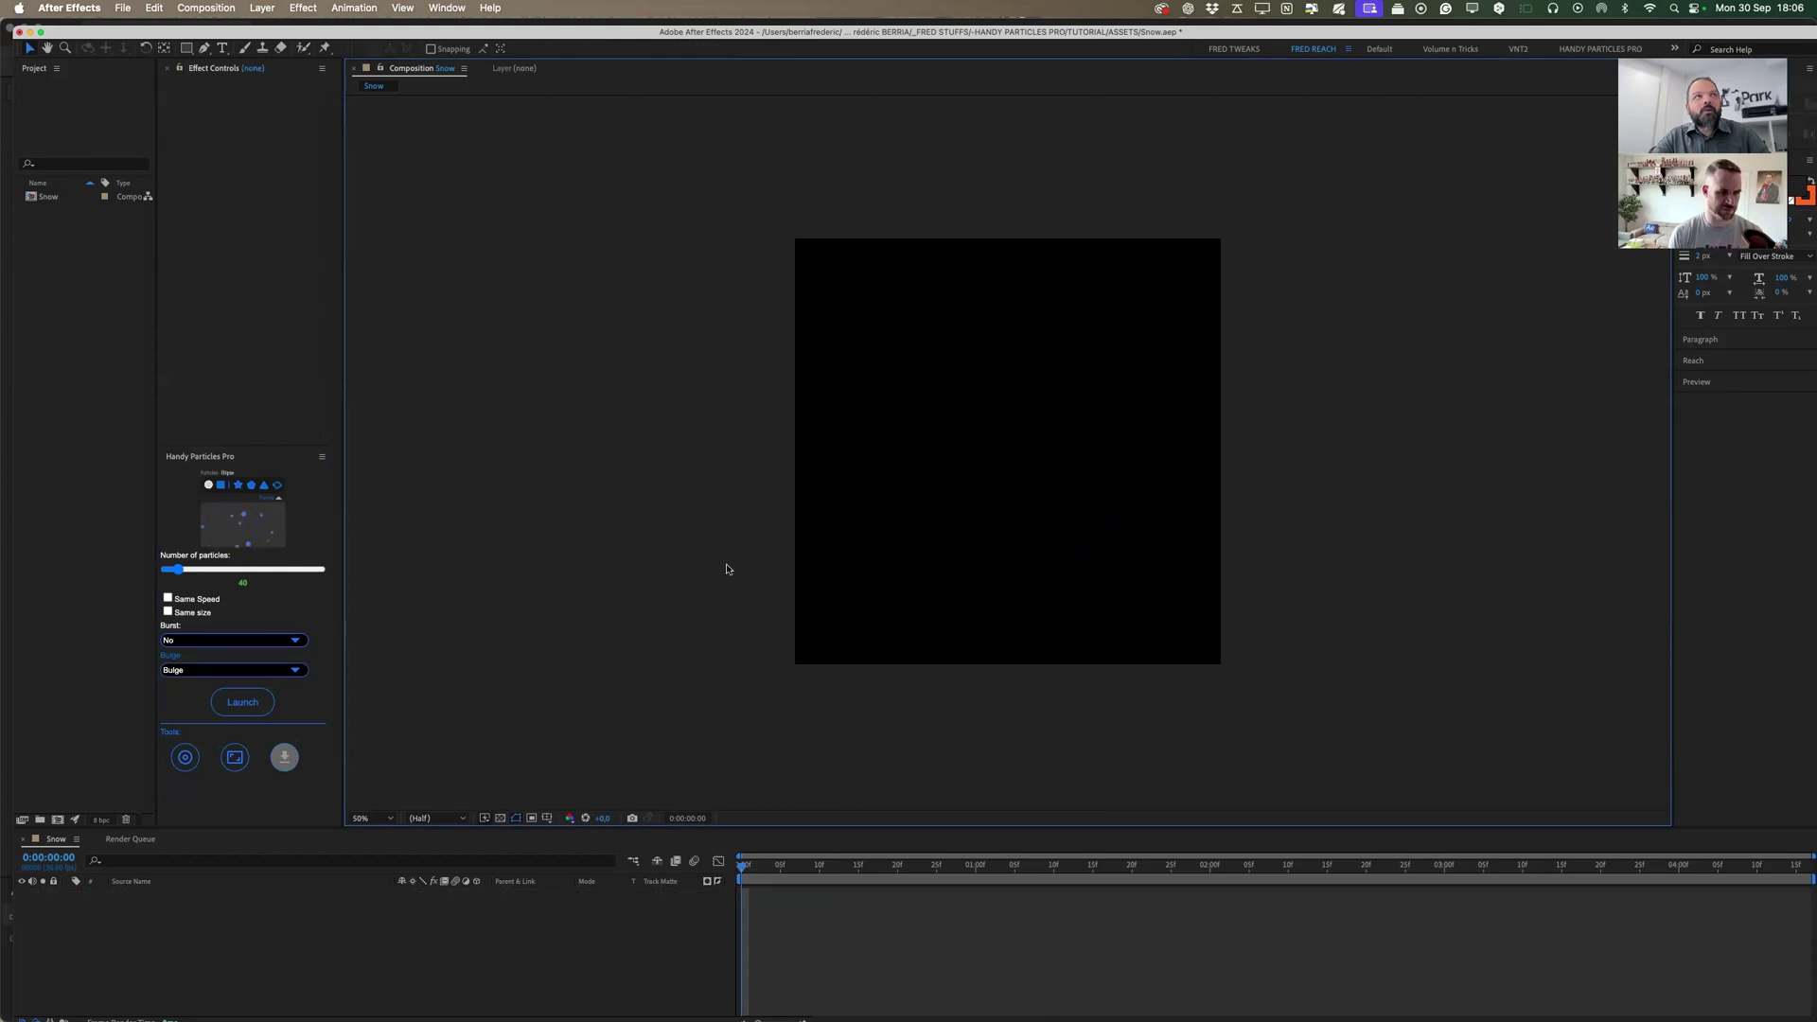
Launch 93 square particles with the Bulge distortion and clear them from the Snow composition again.
{"action": "left_click", "coordinate": [228, 488]}
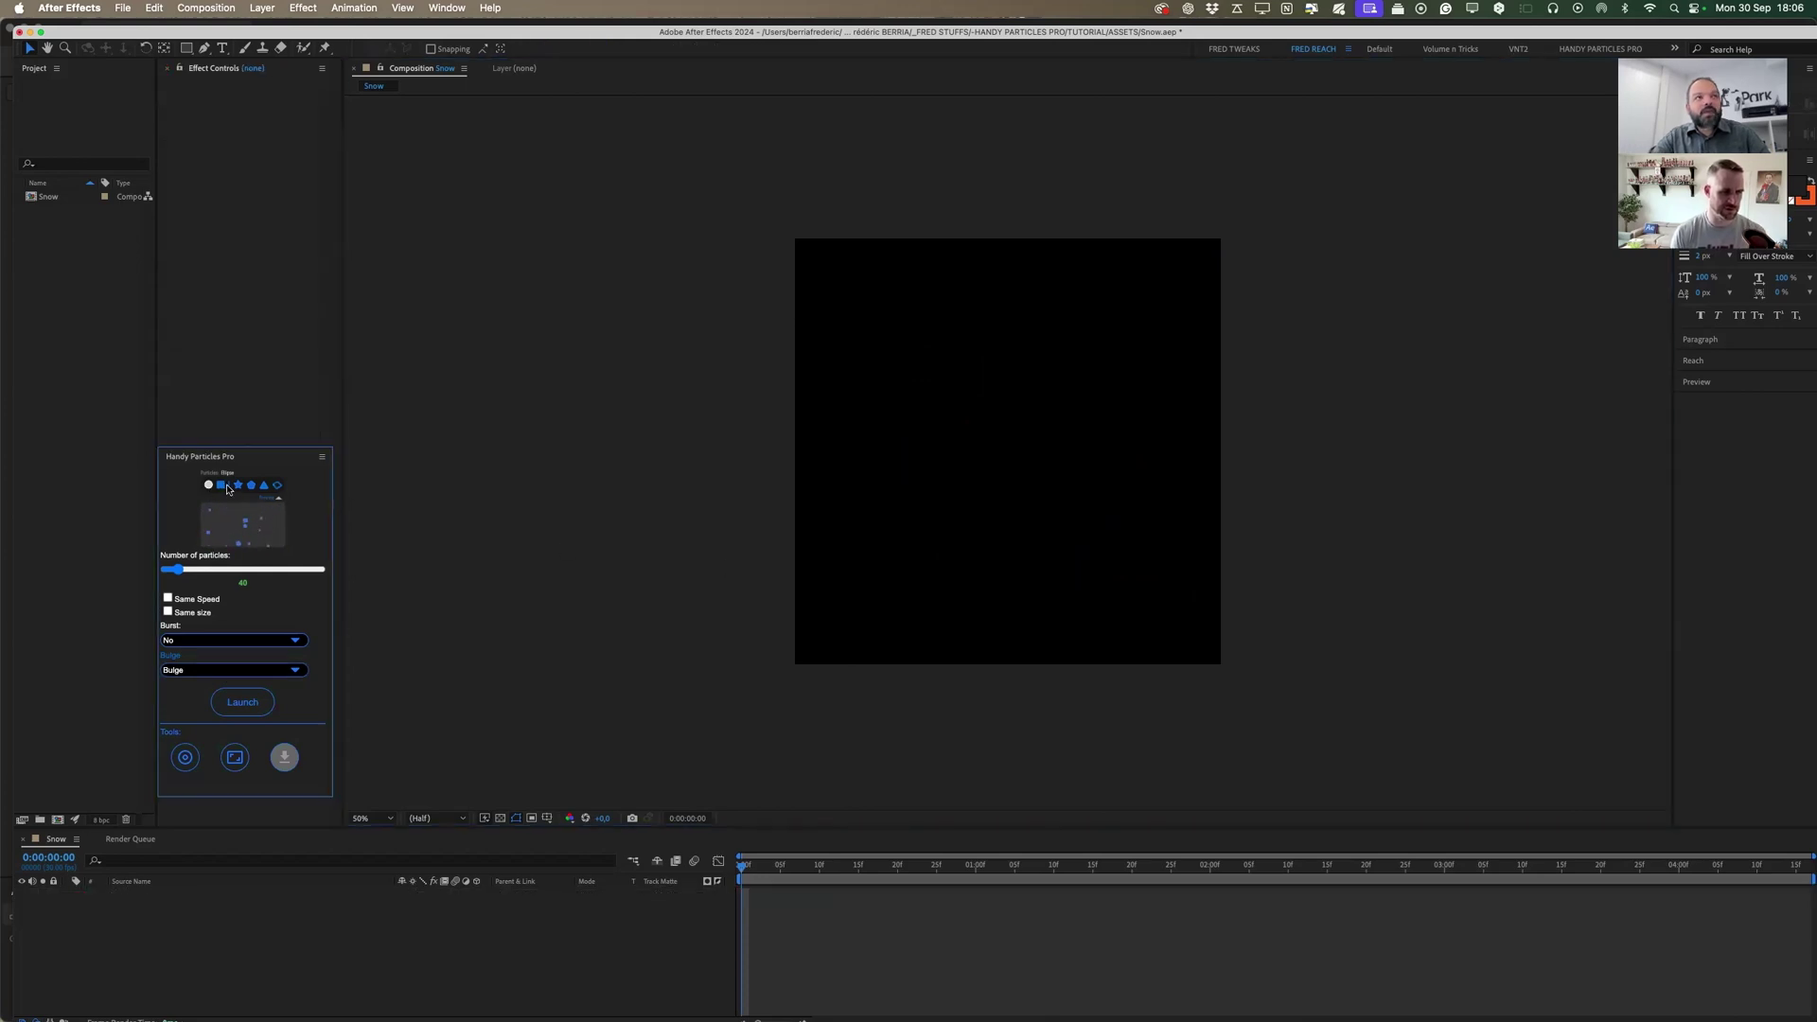
{"action": "left_click_drag", "start_coordinate": [178, 569], "coordinate": [194, 569]}
{"action": "left_click", "coordinate": [242, 701]}
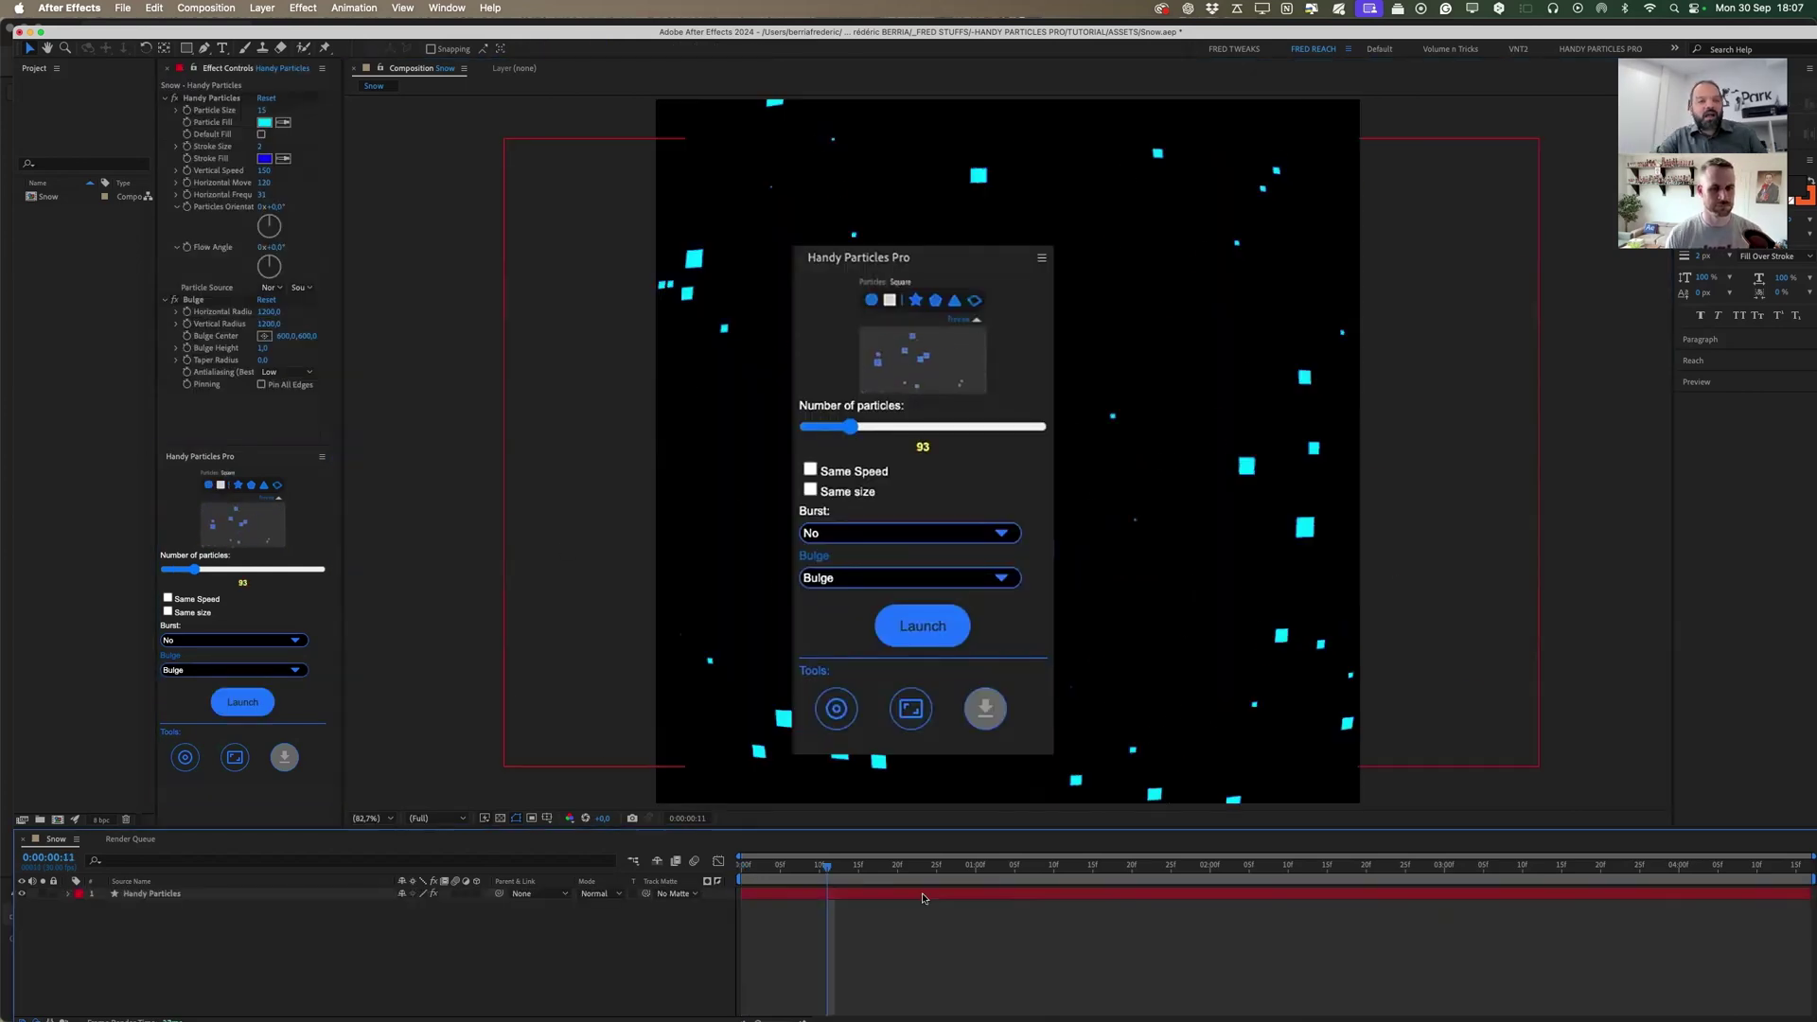
{"action": "key", "text": "Delete"}
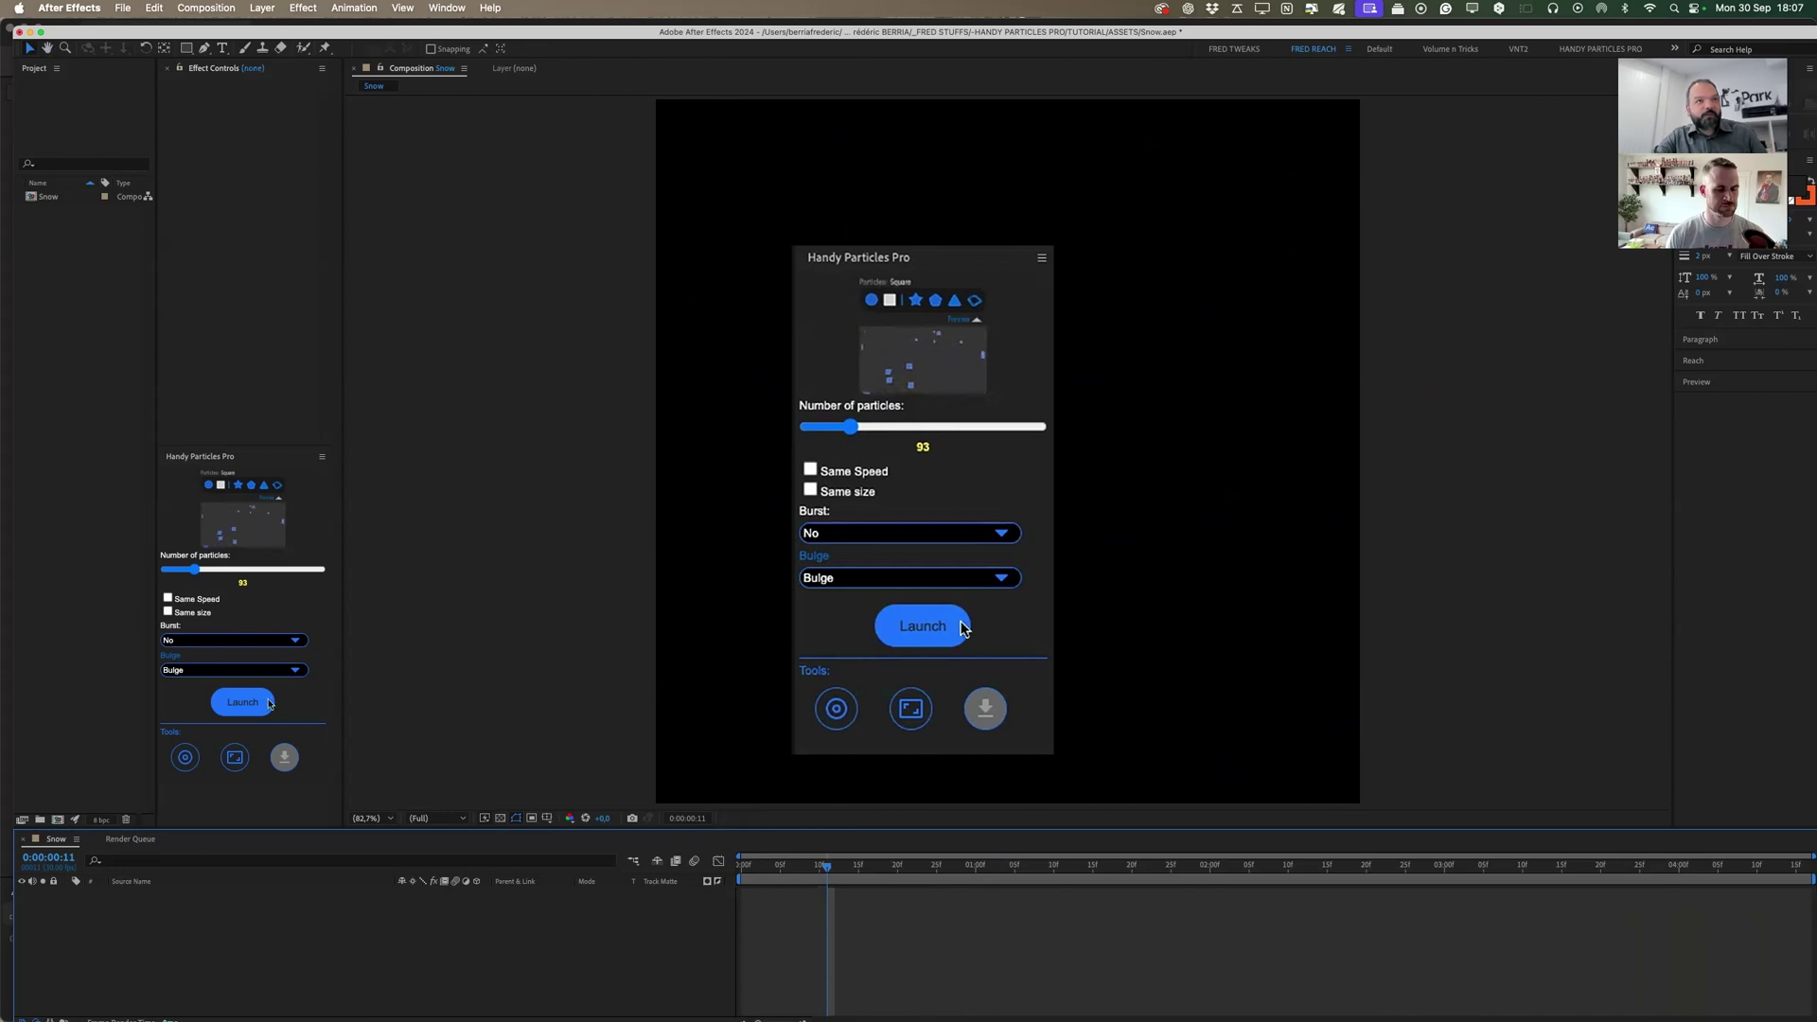
Launch 224 bar-shaped particles with no burst and no distortion in the Snow composition.
{"action": "left_click", "coordinate": [229, 486]}
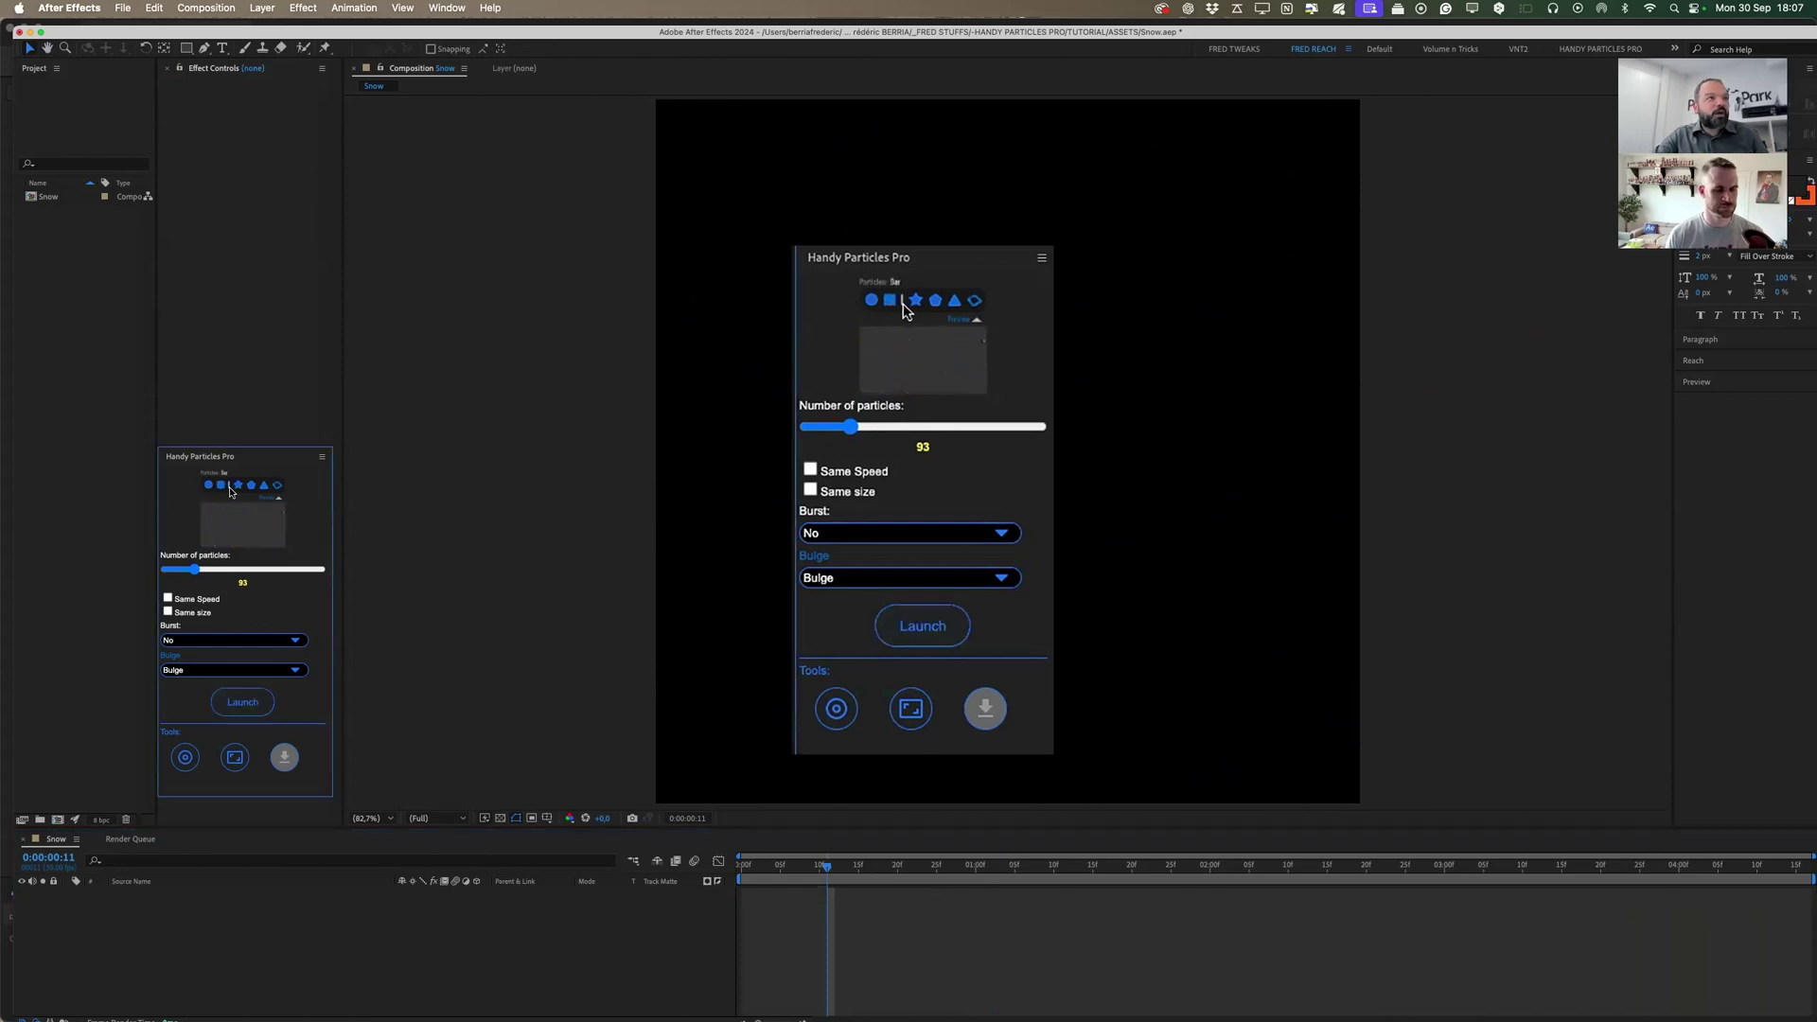
{"action": "left_click", "coordinate": [215, 673]}
{"action": "left_click", "coordinate": [214, 681]}
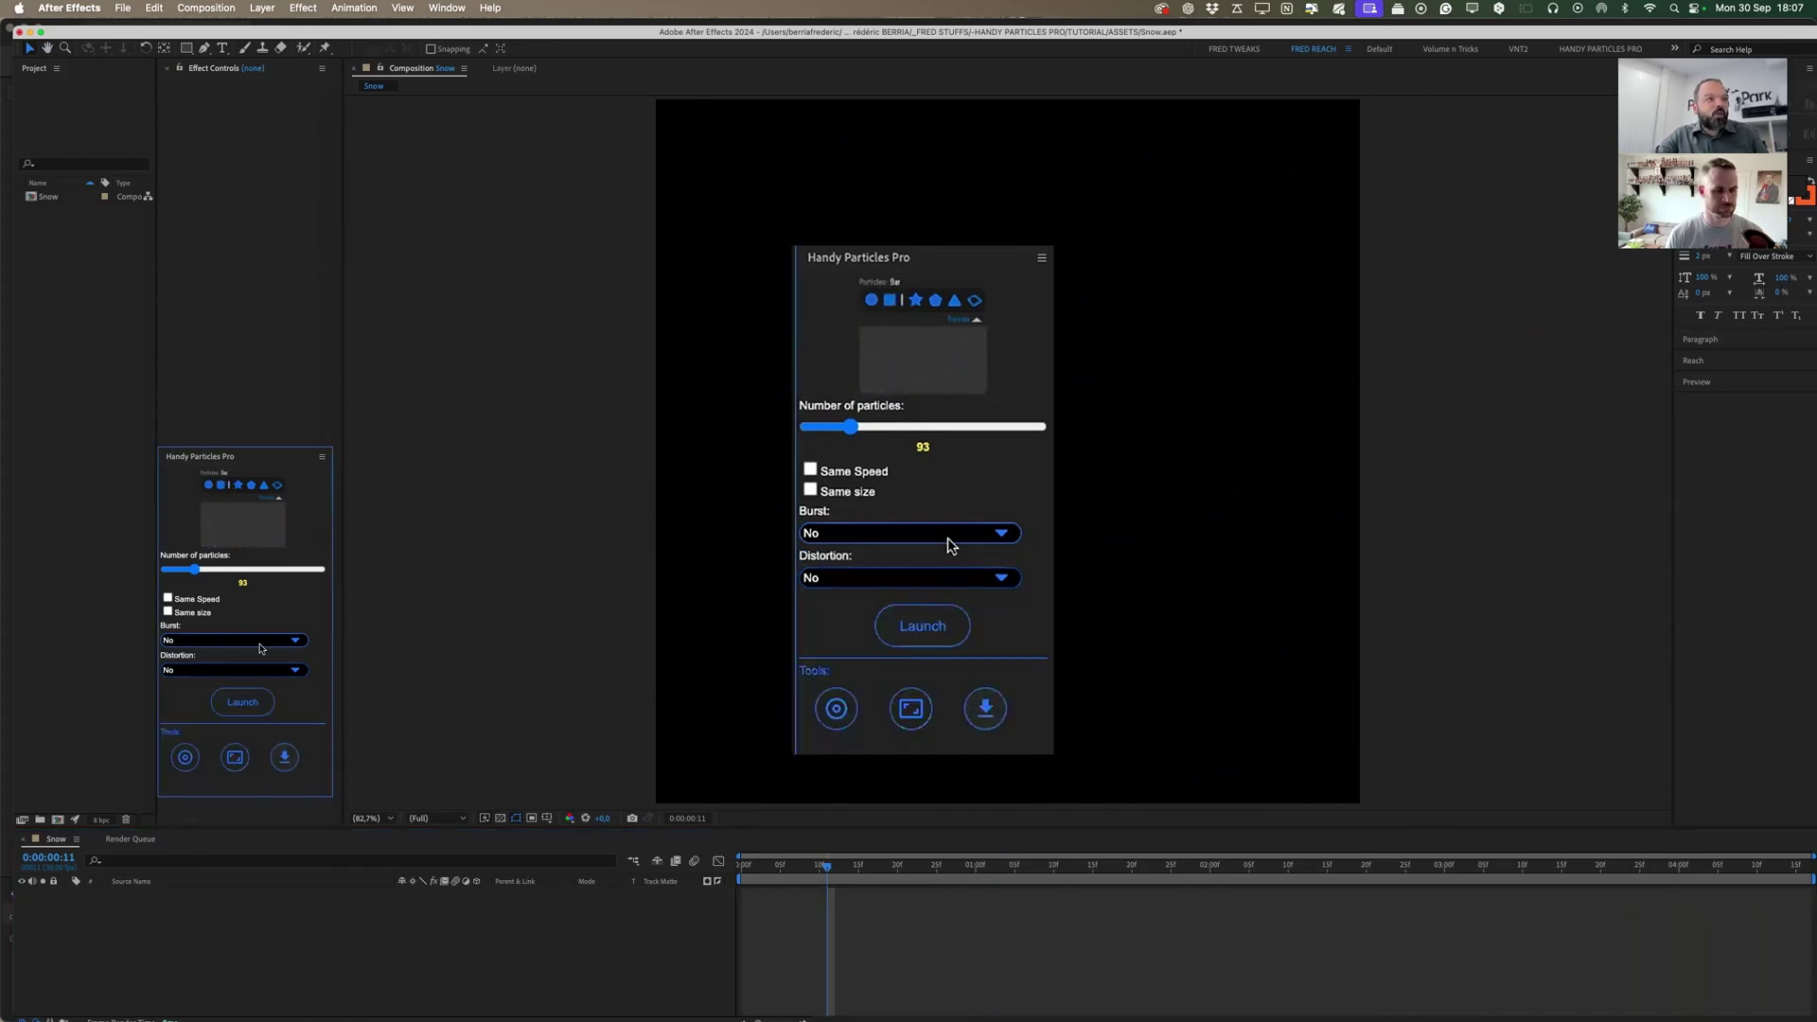
{"action": "left_click", "coordinate": [242, 701]}
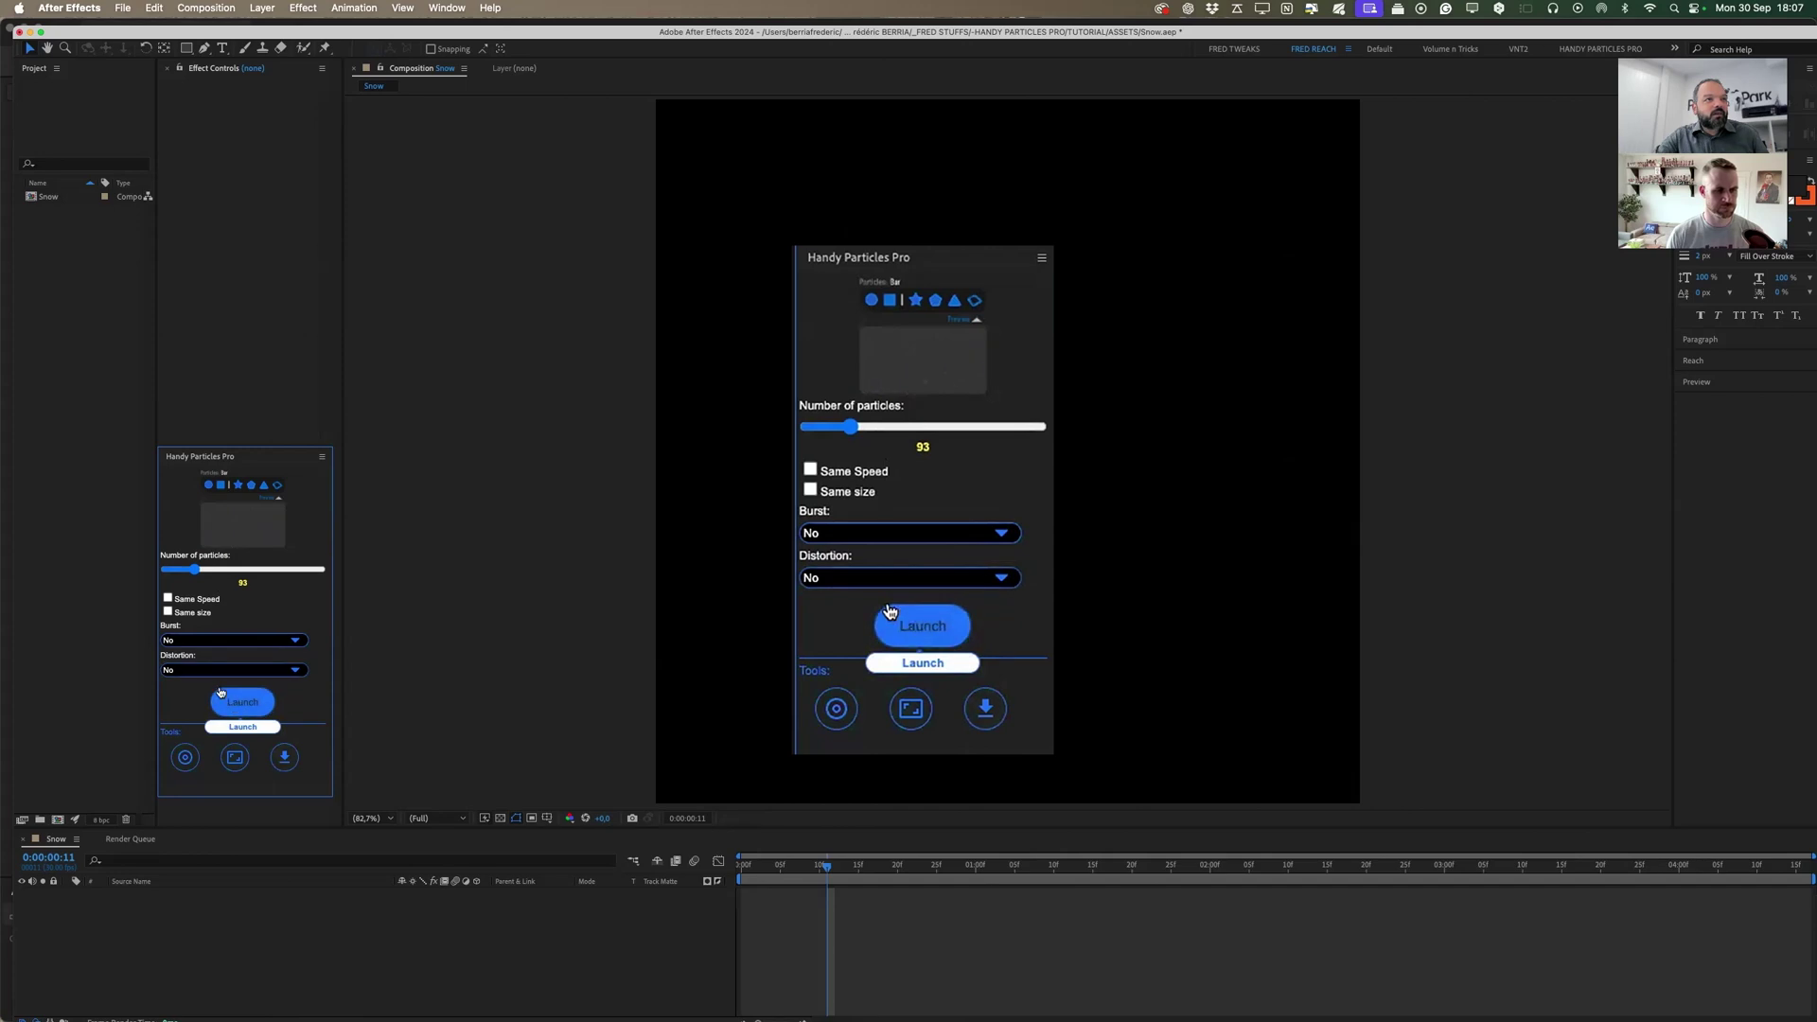
{"action": "left_click_drag", "start_coordinate": [194, 569], "coordinate": [236, 572]}
{"action": "left_click", "coordinate": [242, 701]}
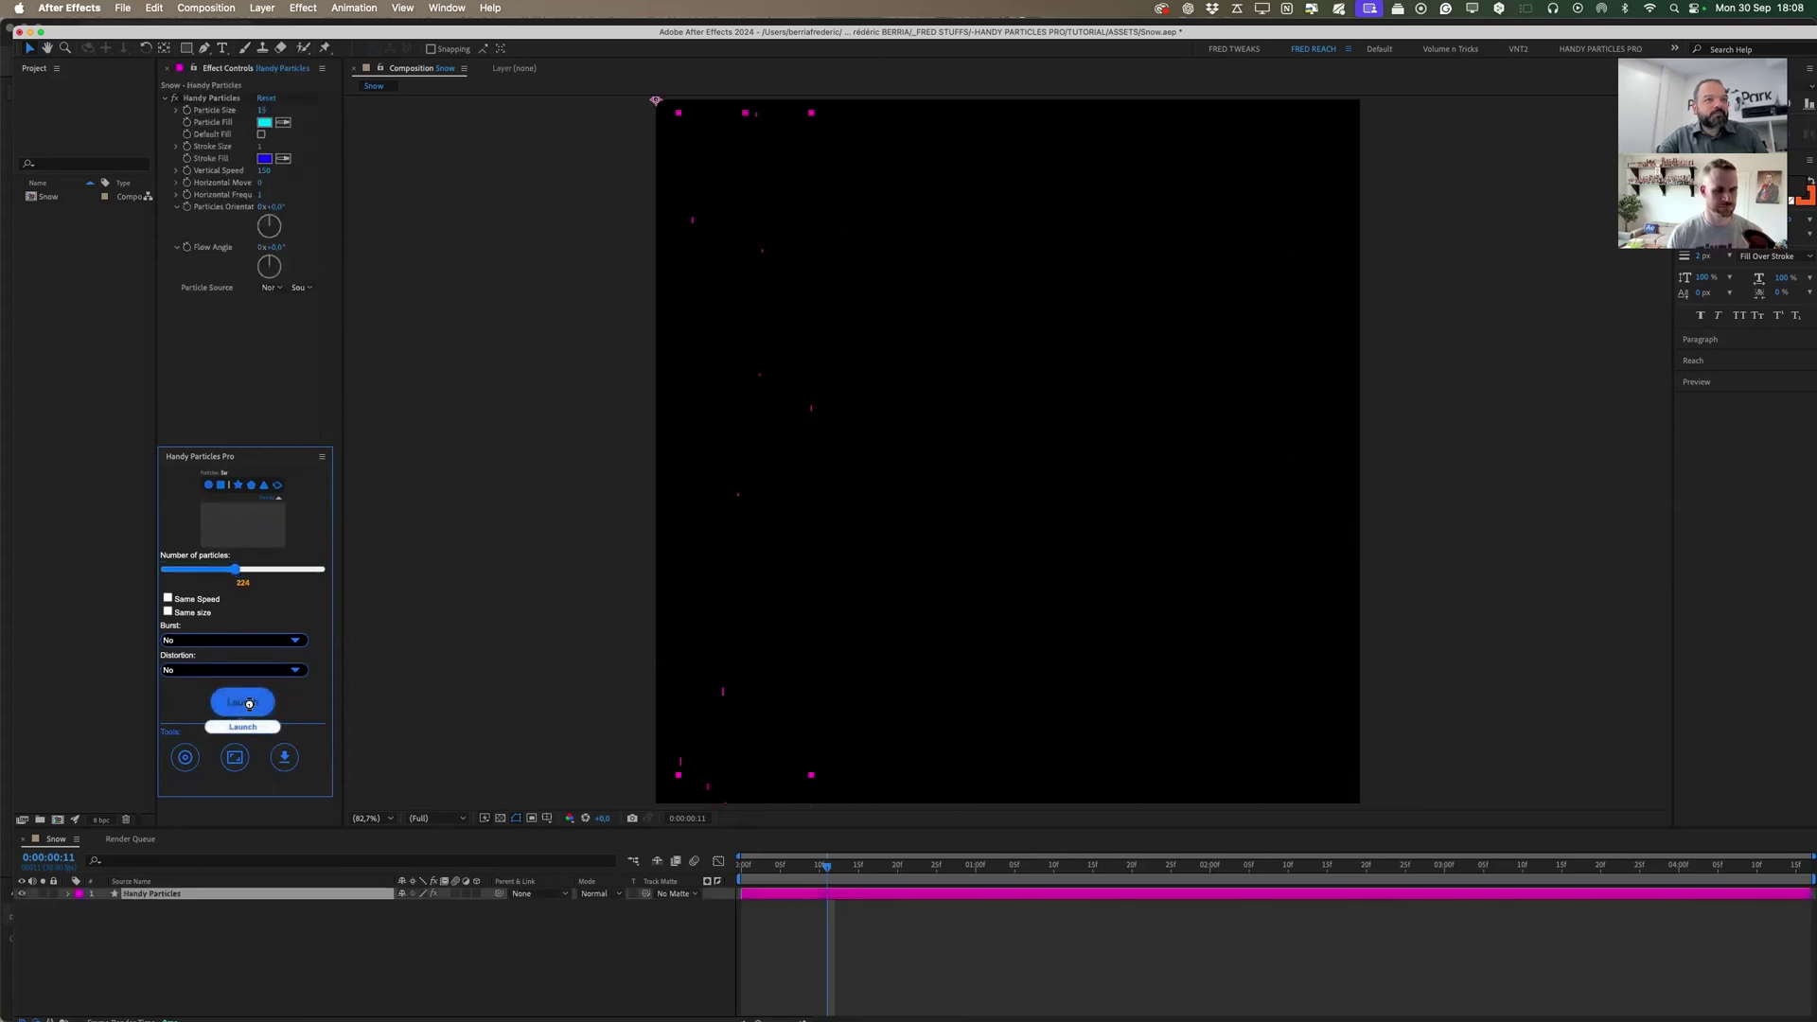
Raise the bar particles' Horizontal Move, center them in the composition and adjust their effect settings, with particle size 117.
{"action": "left_click_drag", "start_coordinate": [262, 181], "coordinate": [290, 189]}
{"action": "left_click", "coordinate": [234, 757]}
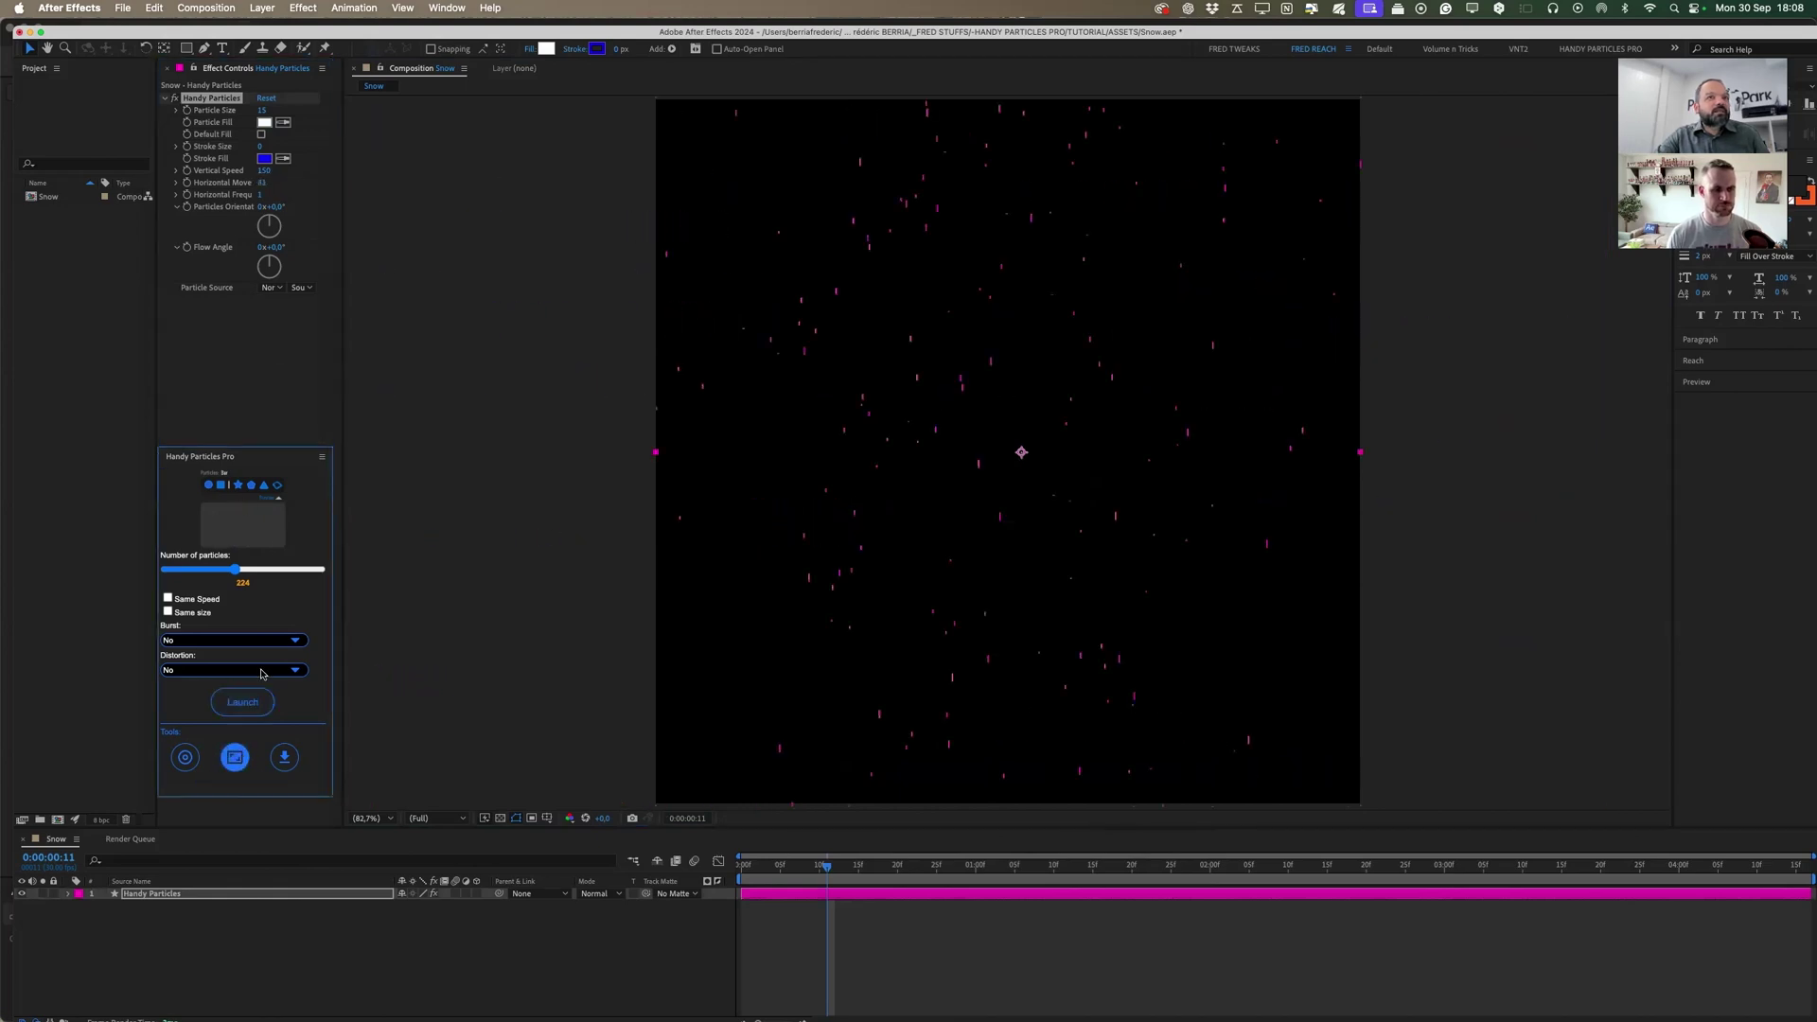
{"action": "left_click", "coordinate": [598, 534]}
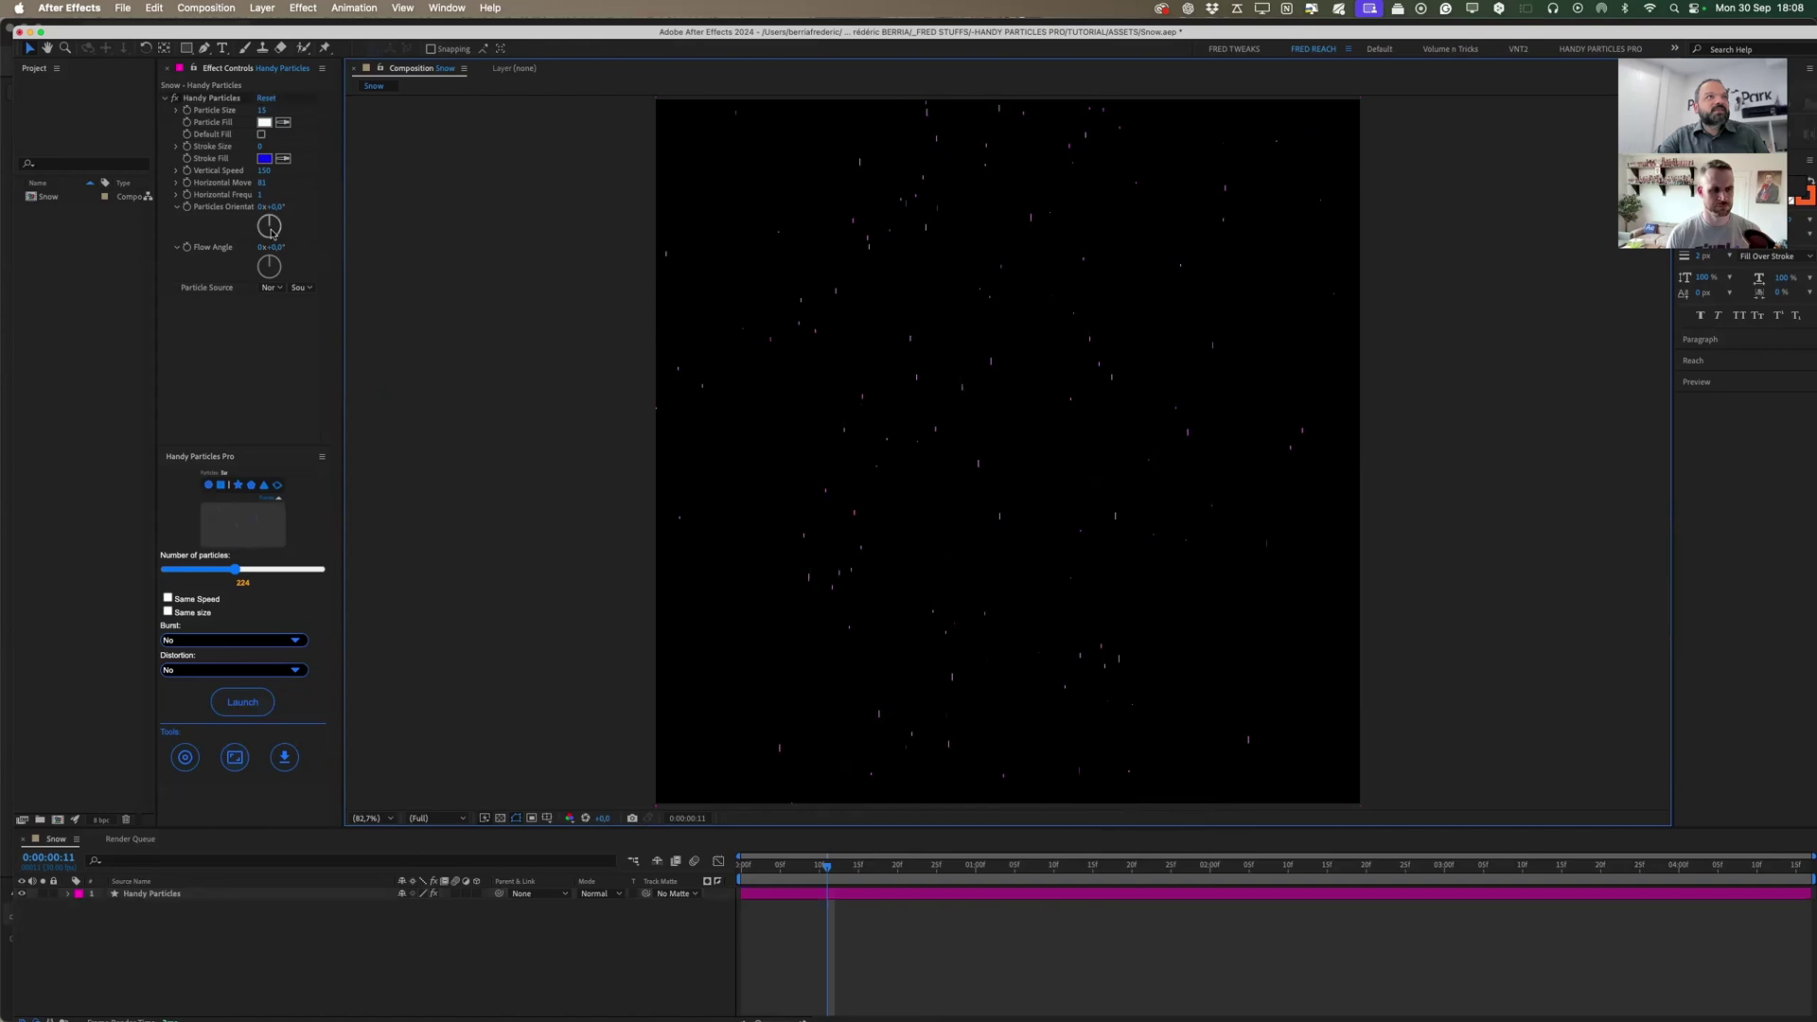
{"action": "left_click_drag", "start_coordinate": [261, 202], "coordinate": [276, 196]}
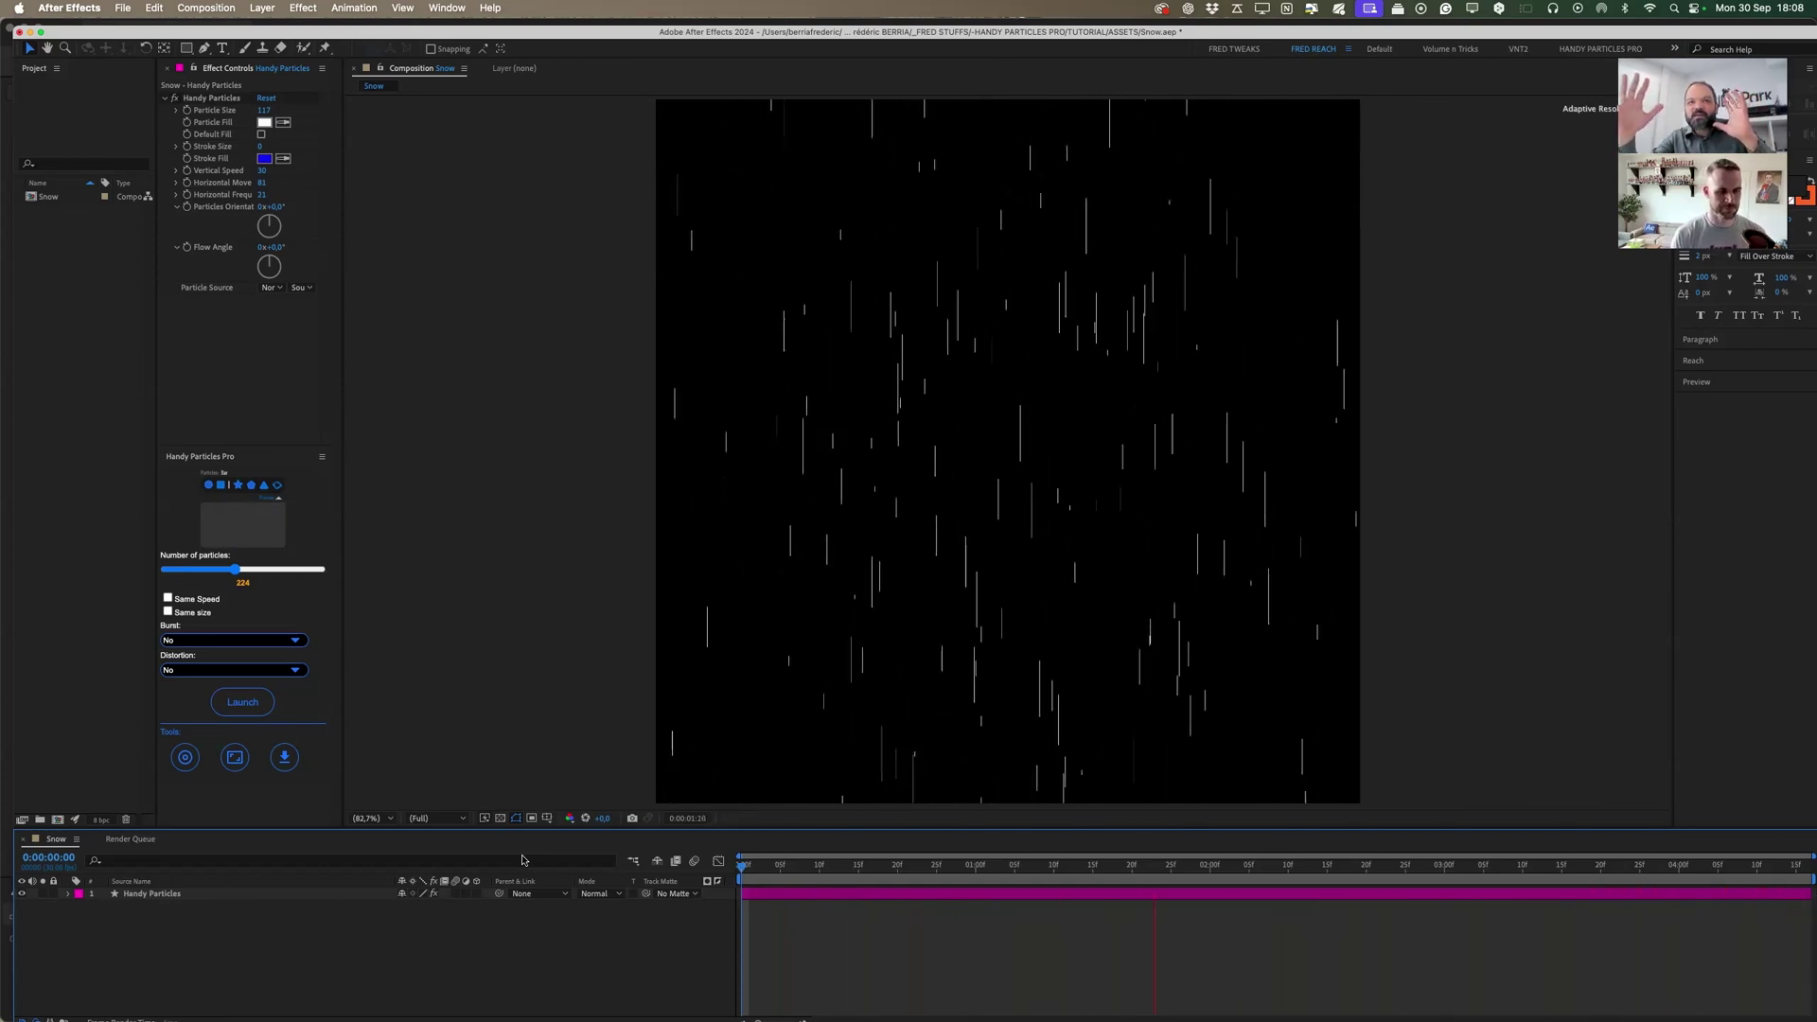
Set the particles' Flow Angle to 90° and preview the sideways flow, then adjust the angle again.
{"action": "left_click", "coordinate": [281, 248]}
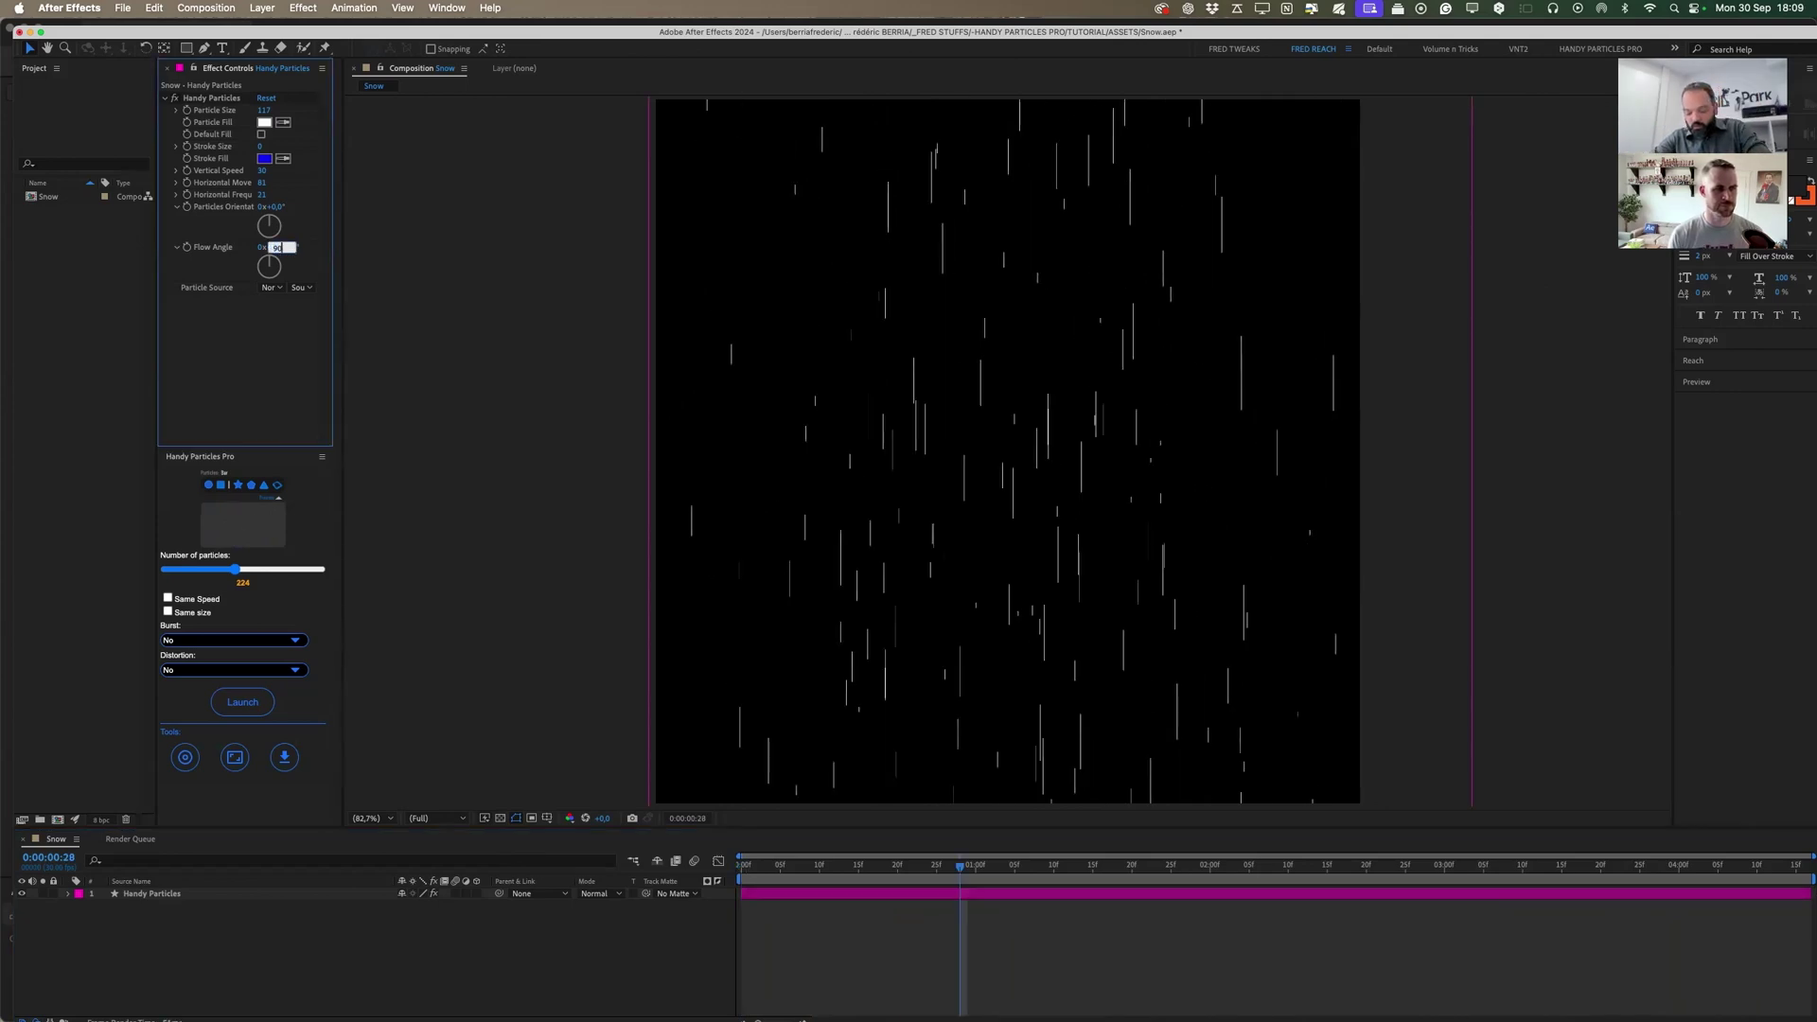
{"action": "key", "text": "Return"}
{"action": "left_click", "coordinate": [1079, 981]}
{"action": "key", "text": "space"}
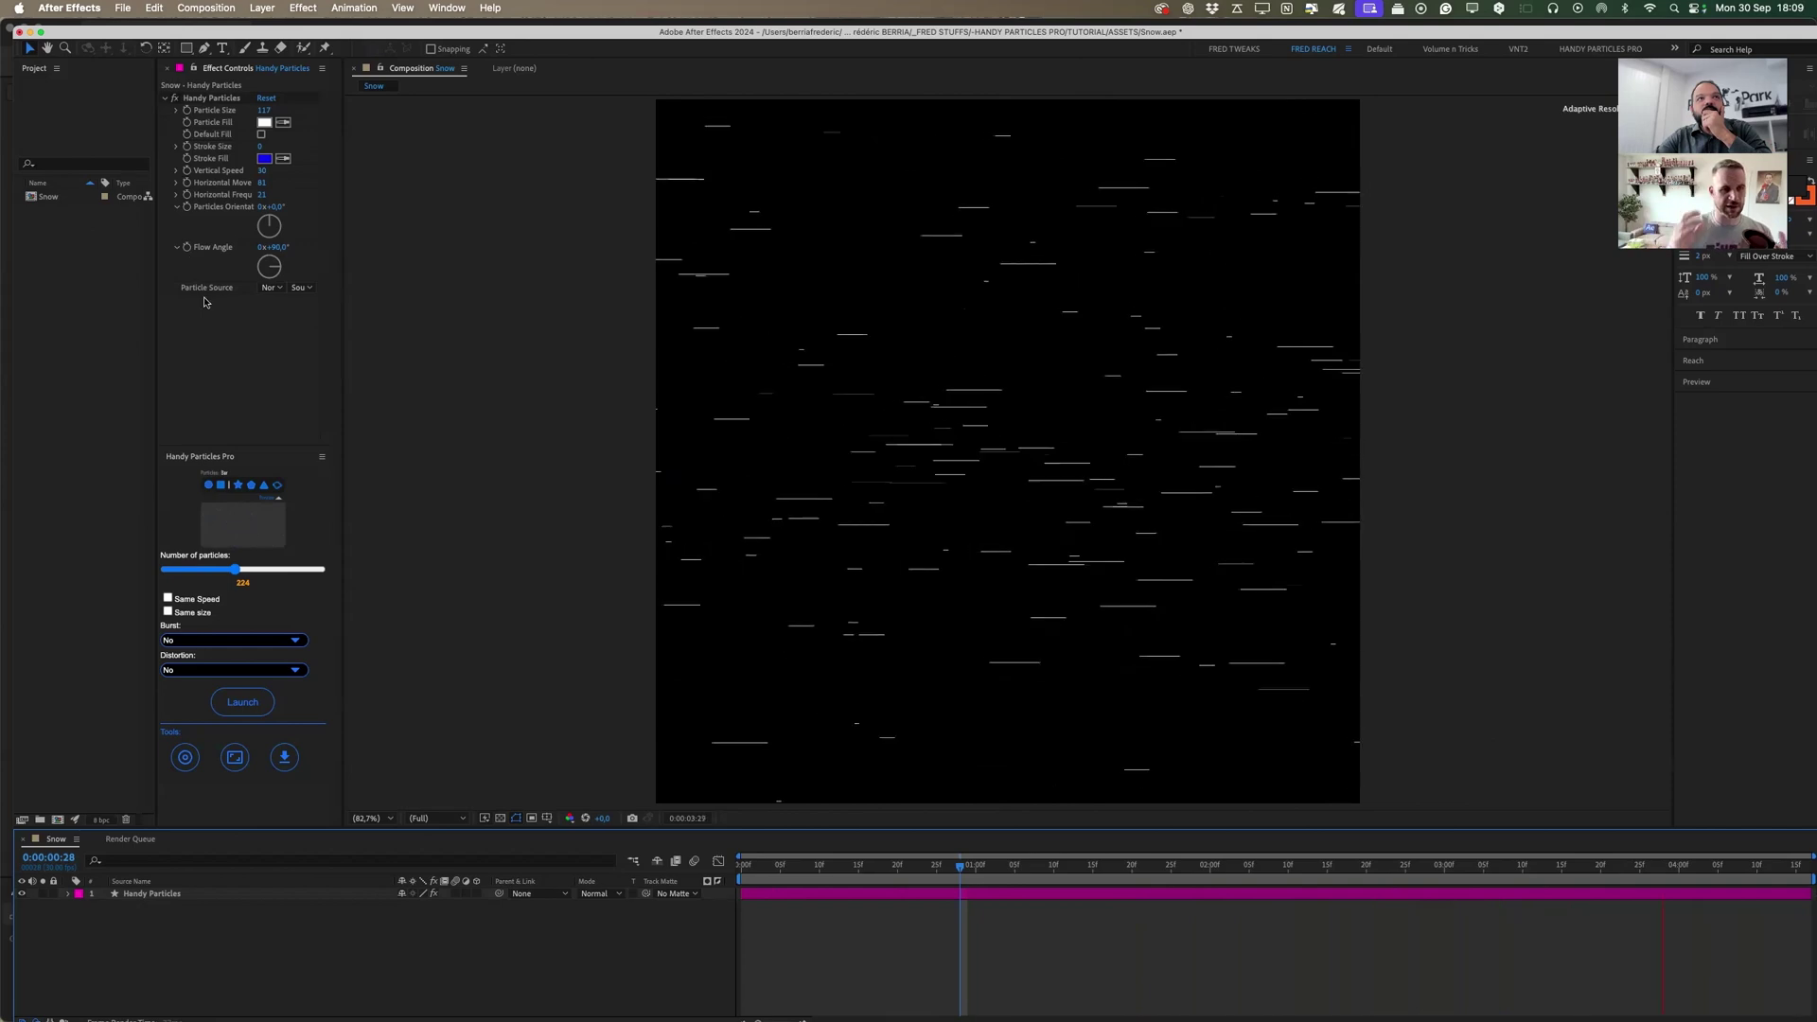
{"action": "left_click_drag", "start_coordinate": [277, 248], "coordinate": [258, 248]}
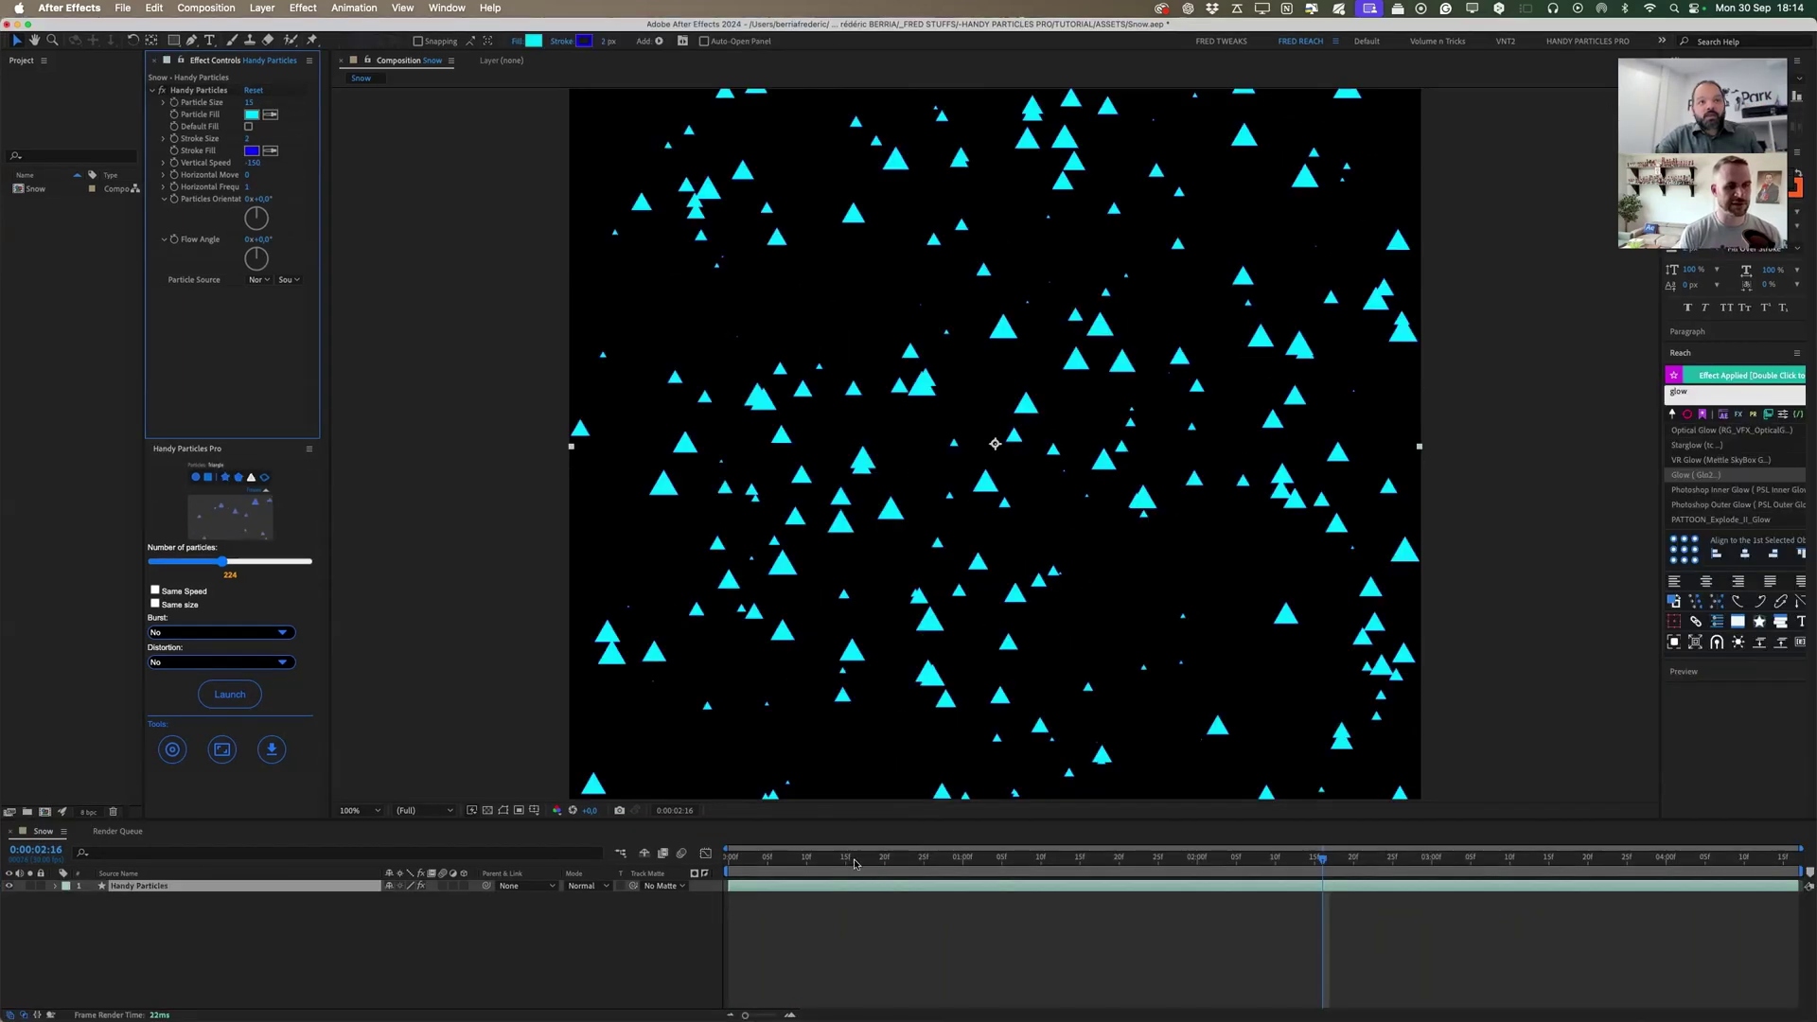
Play back the triangle particles from an earlier point on the timeline.
{"action": "left_click", "coordinate": [854, 862]}
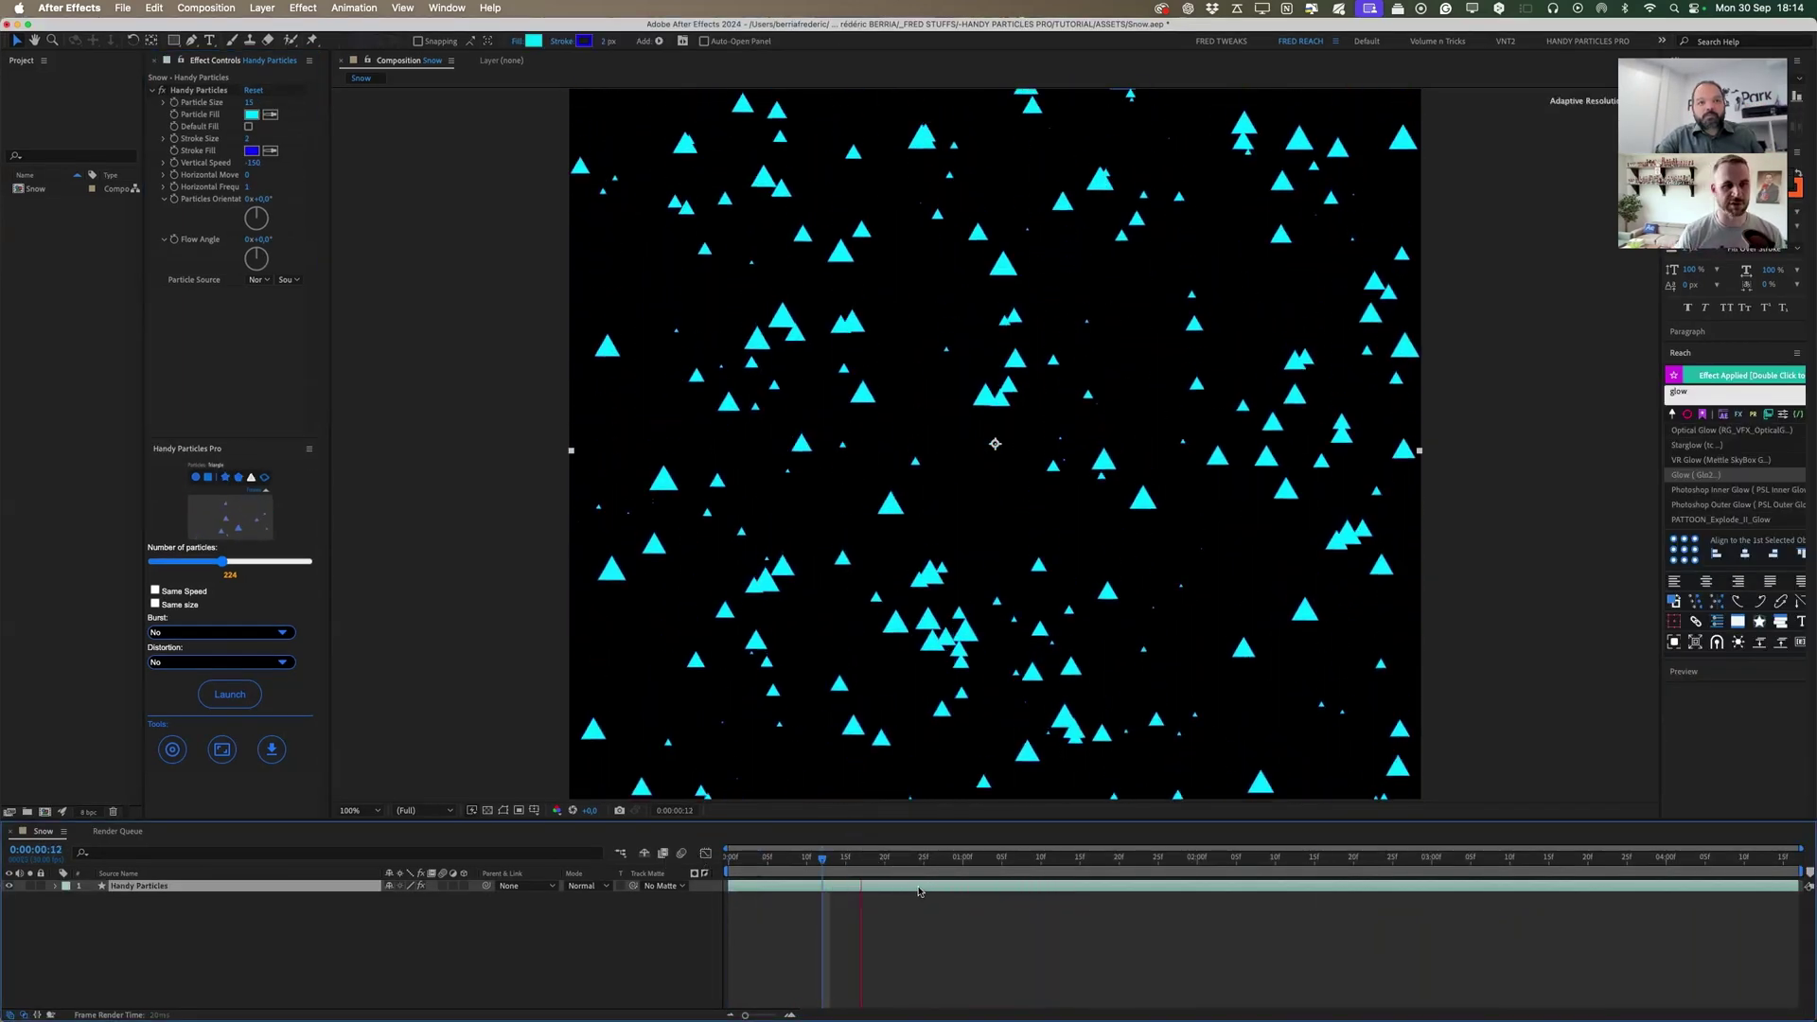
{"action": "key", "text": "space"}
{"action": "key", "text": "space"}
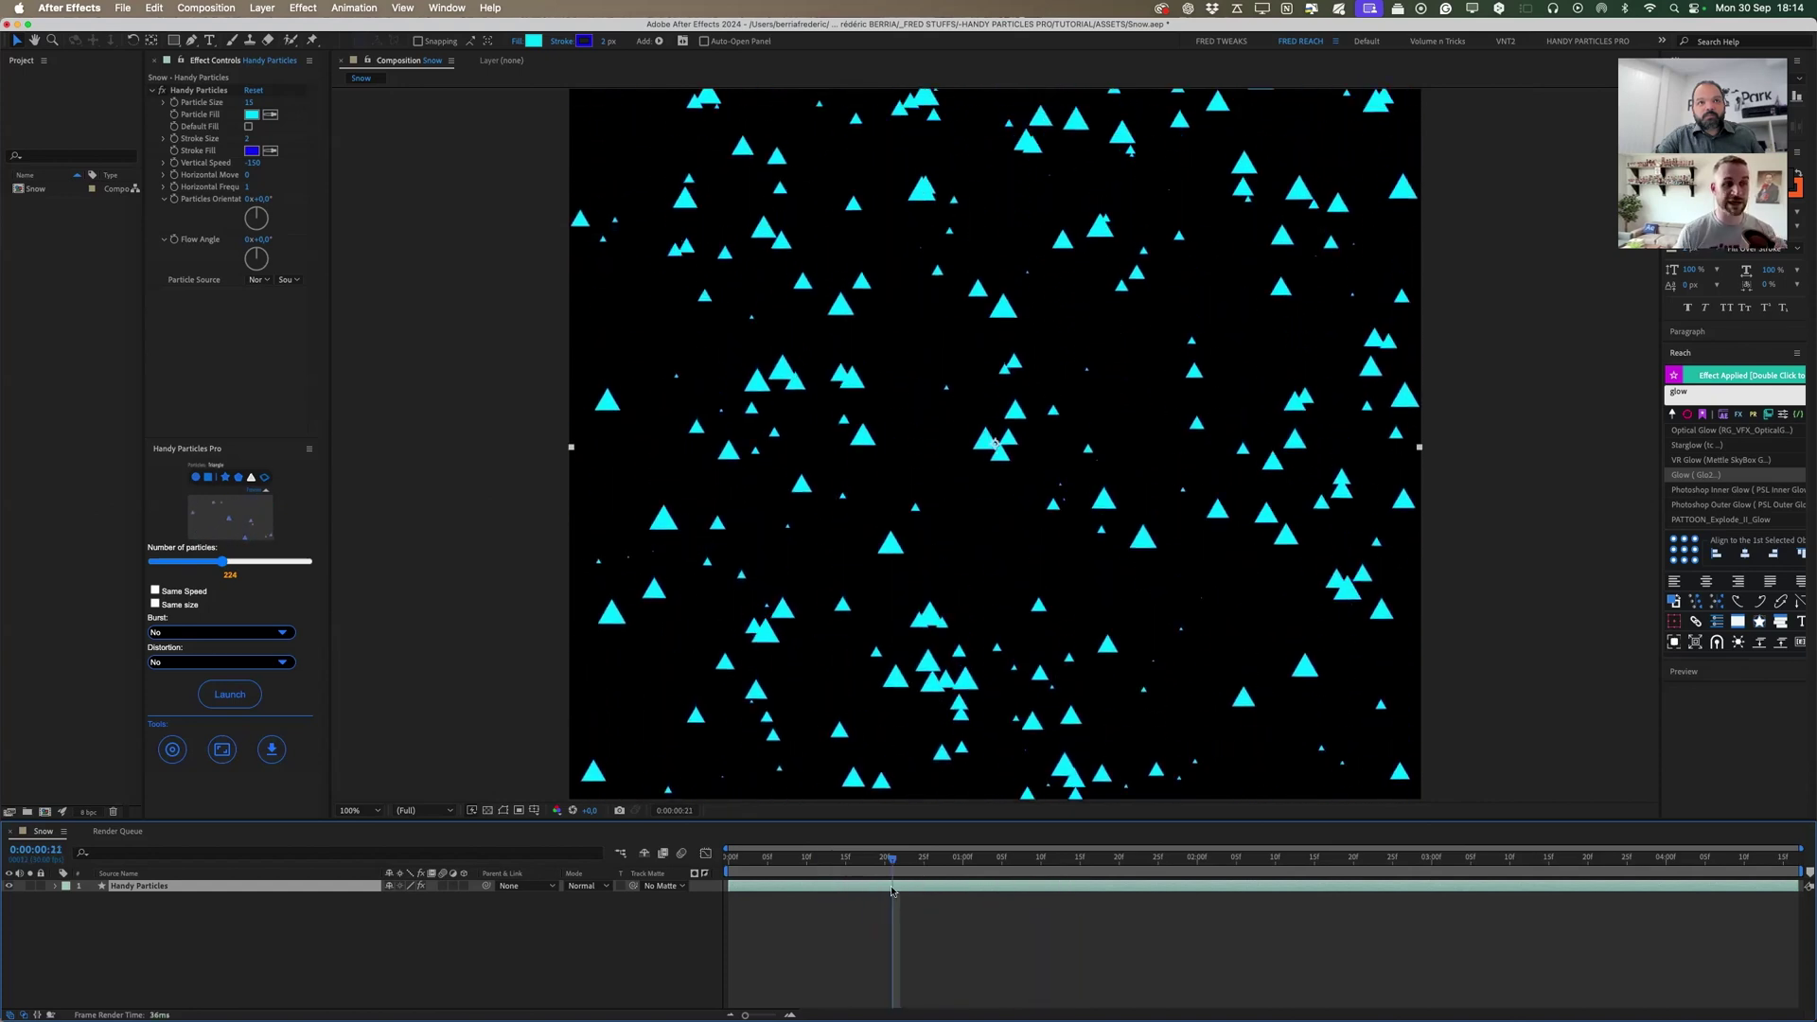
Examine the individual Polystar paths in the contents of the triangle particle layer and collapse the layer again.
{"action": "left_click", "coordinate": [55, 887]}
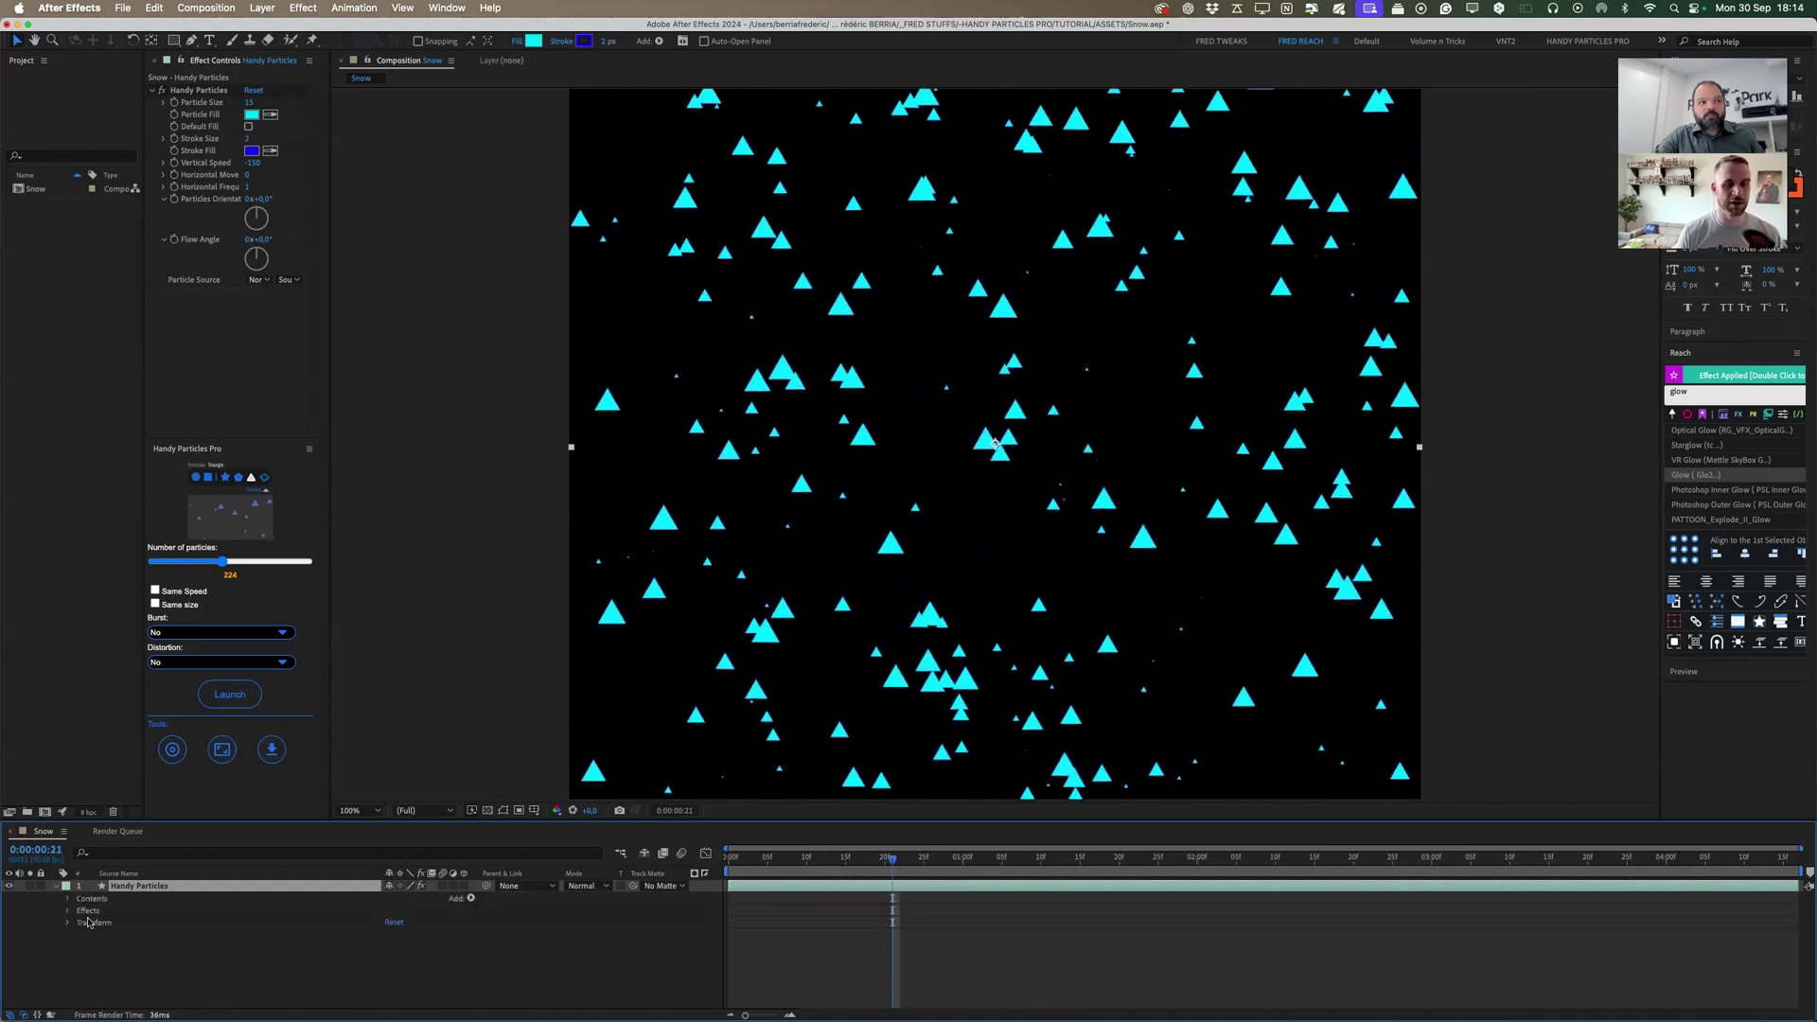
{"action": "left_click", "coordinate": [67, 901]}
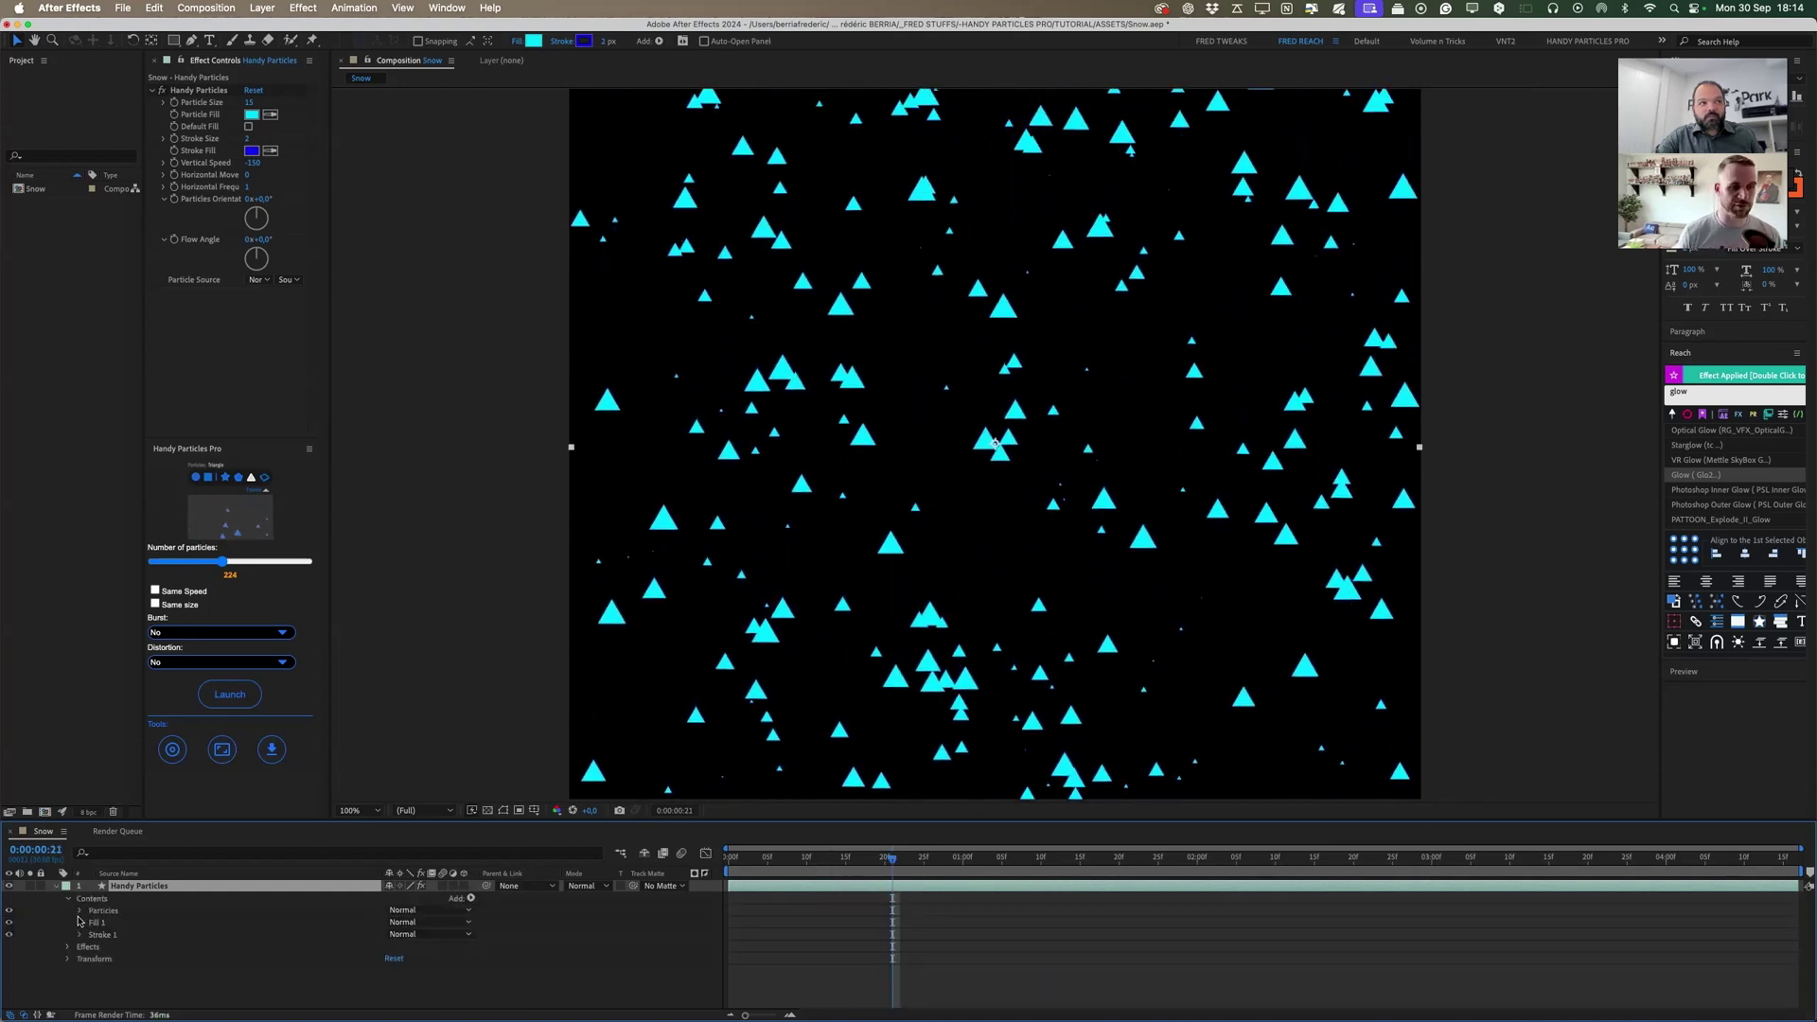
{"action": "left_click", "coordinate": [80, 911]}
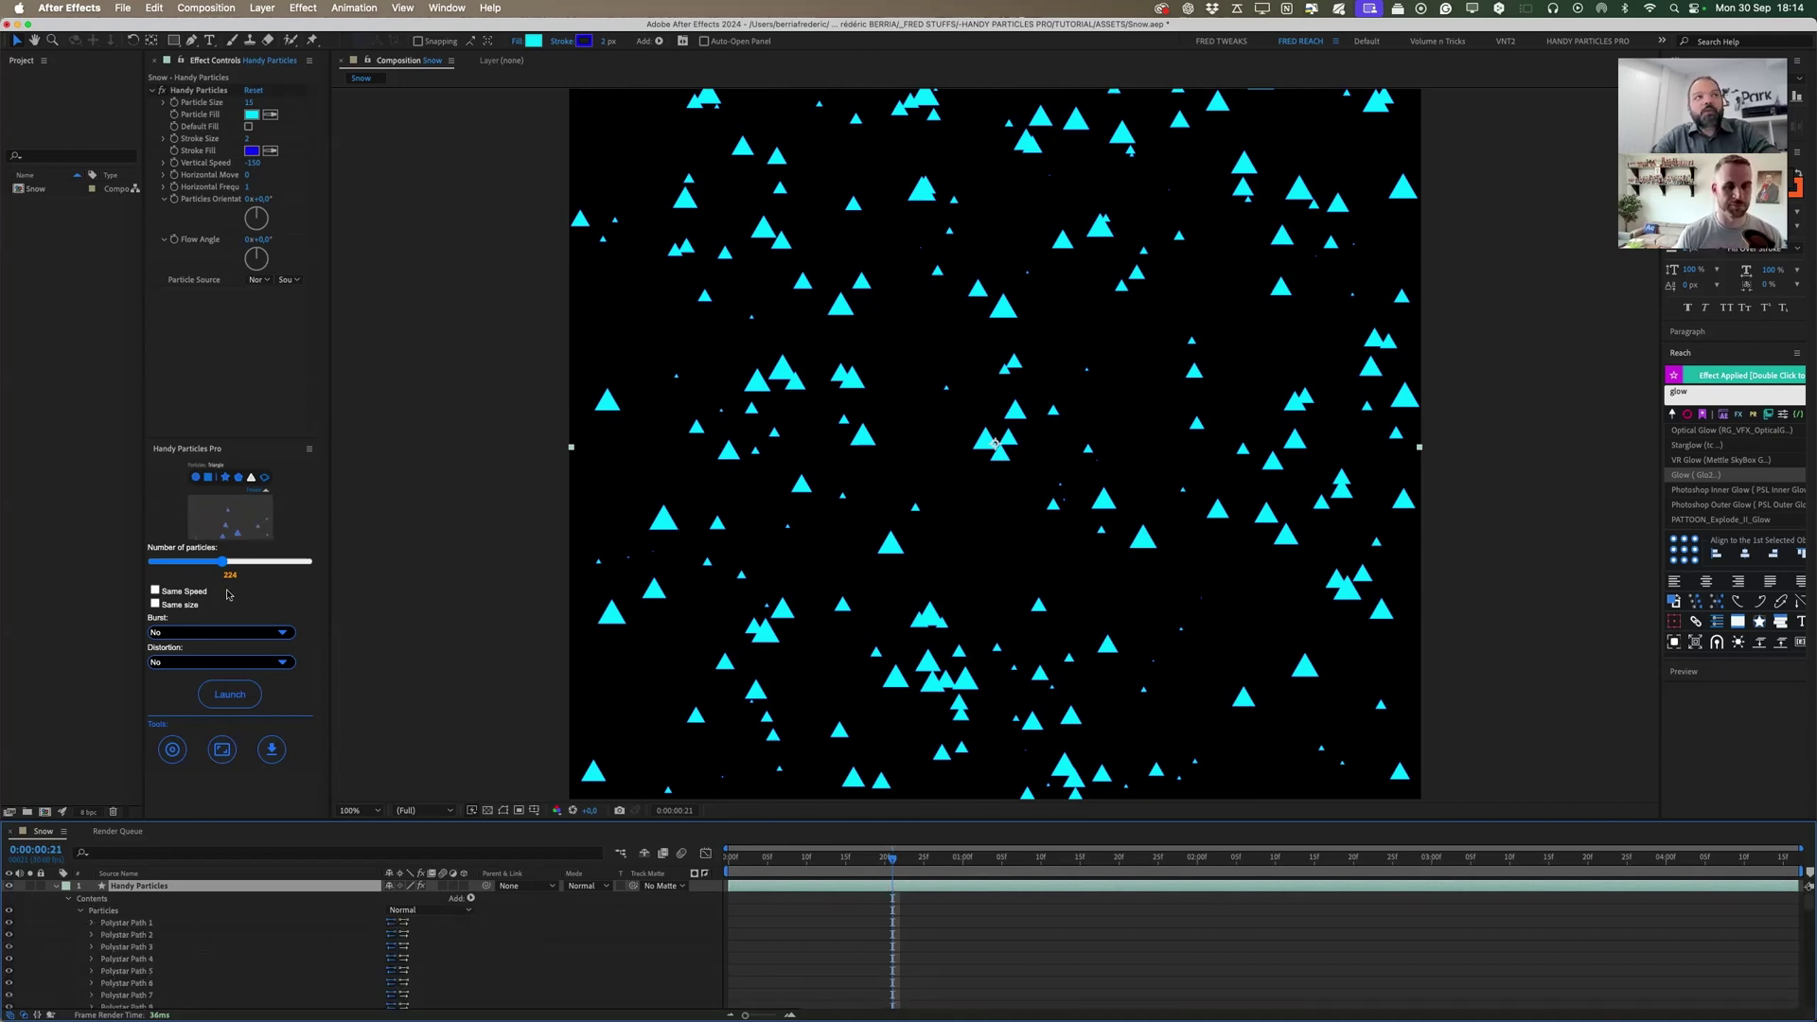
{"action": "left_click", "coordinate": [216, 282]}
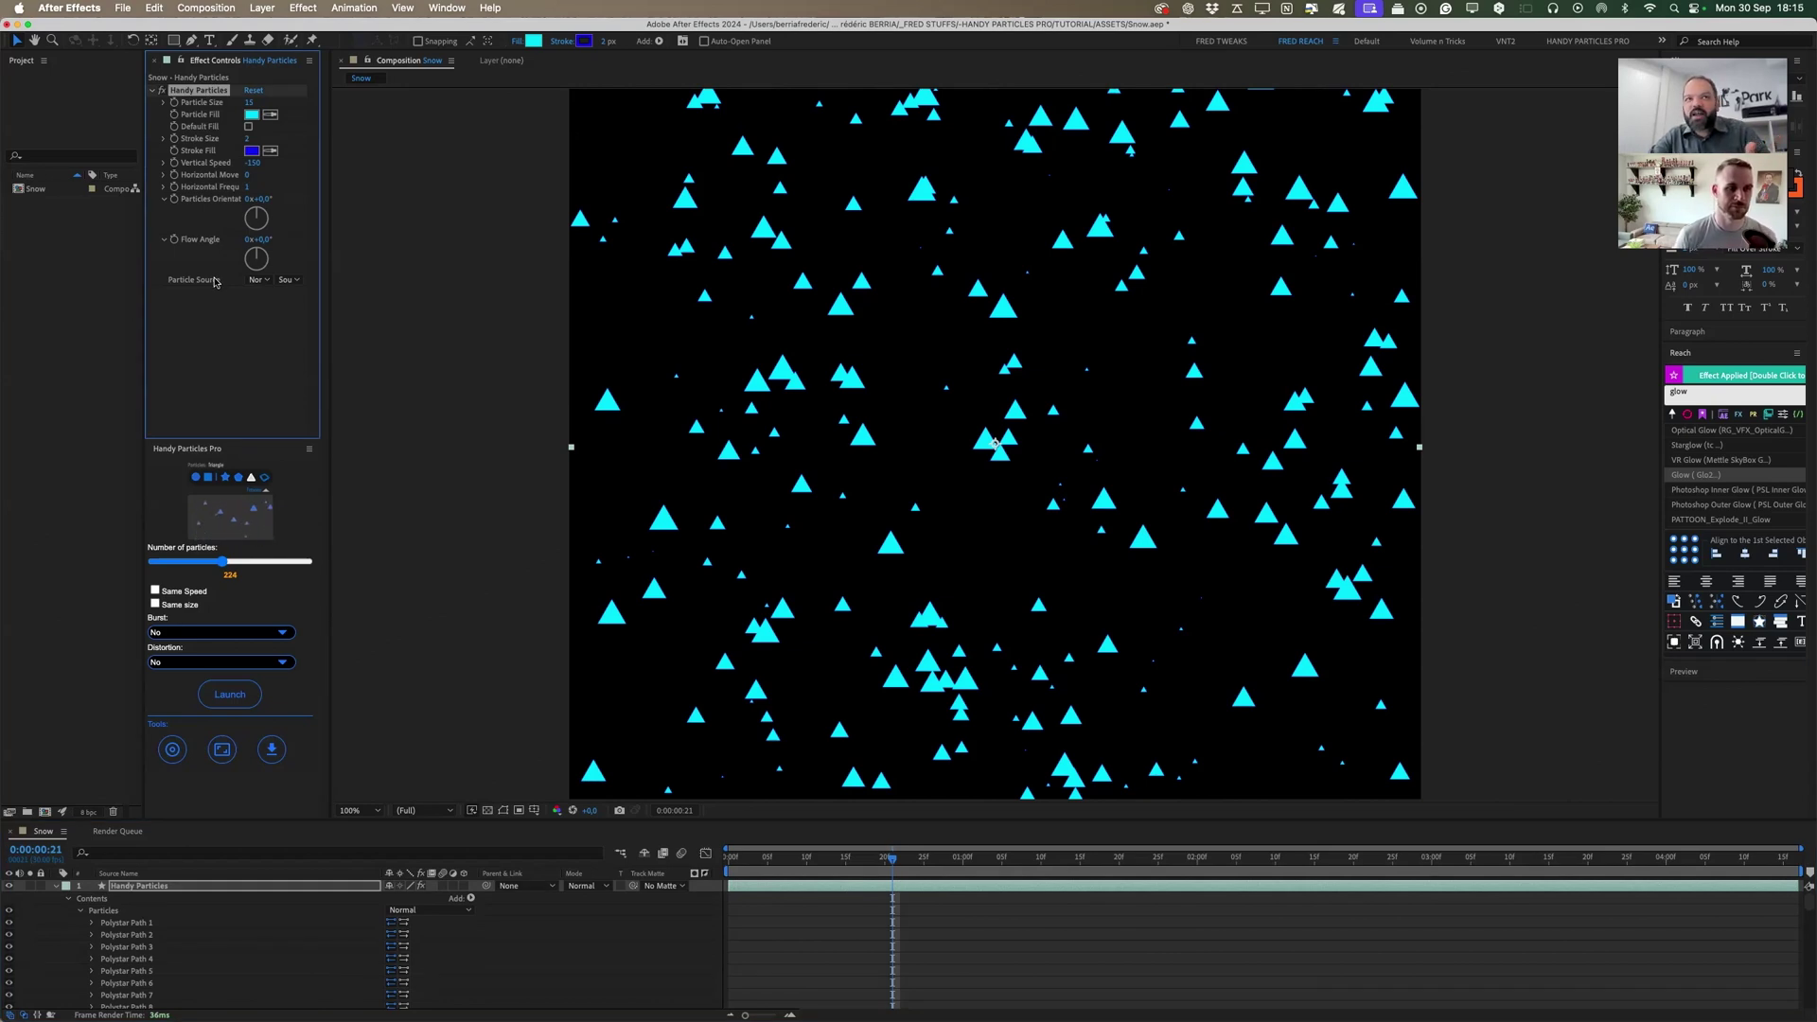
{"action": "left_click", "coordinate": [990, 889]}
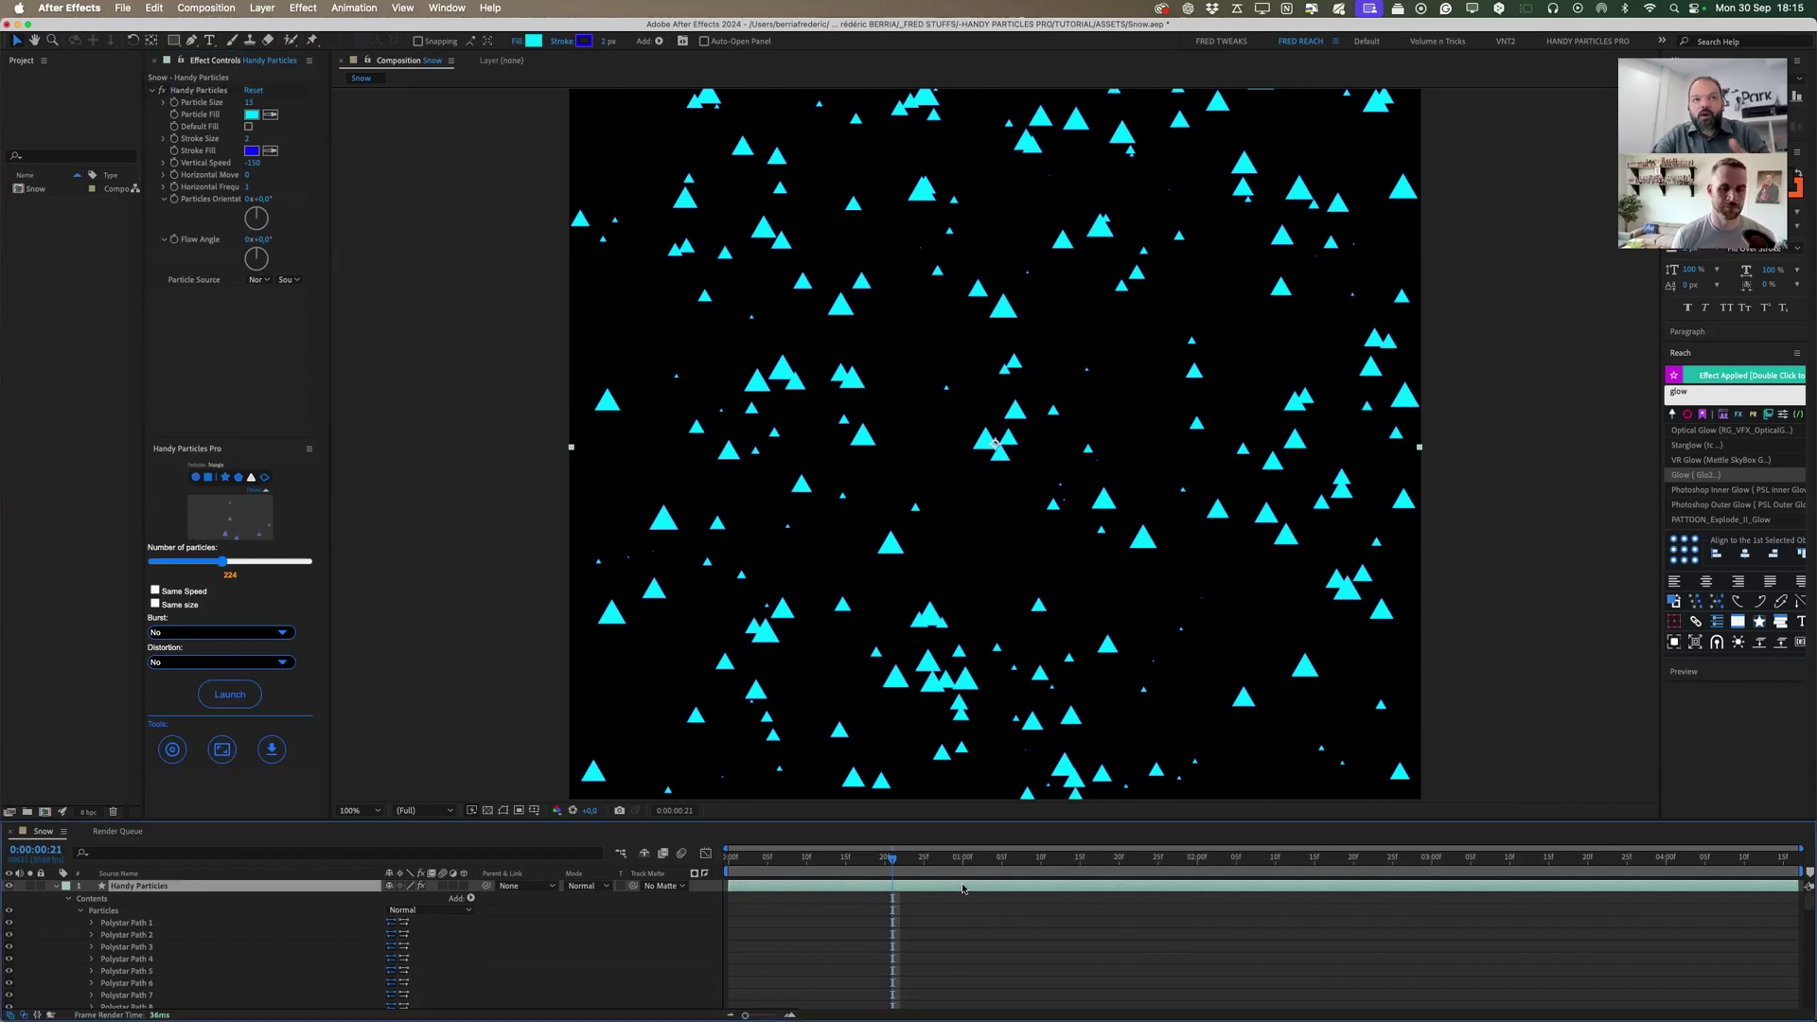
{"action": "left_click", "coordinate": [68, 888]}
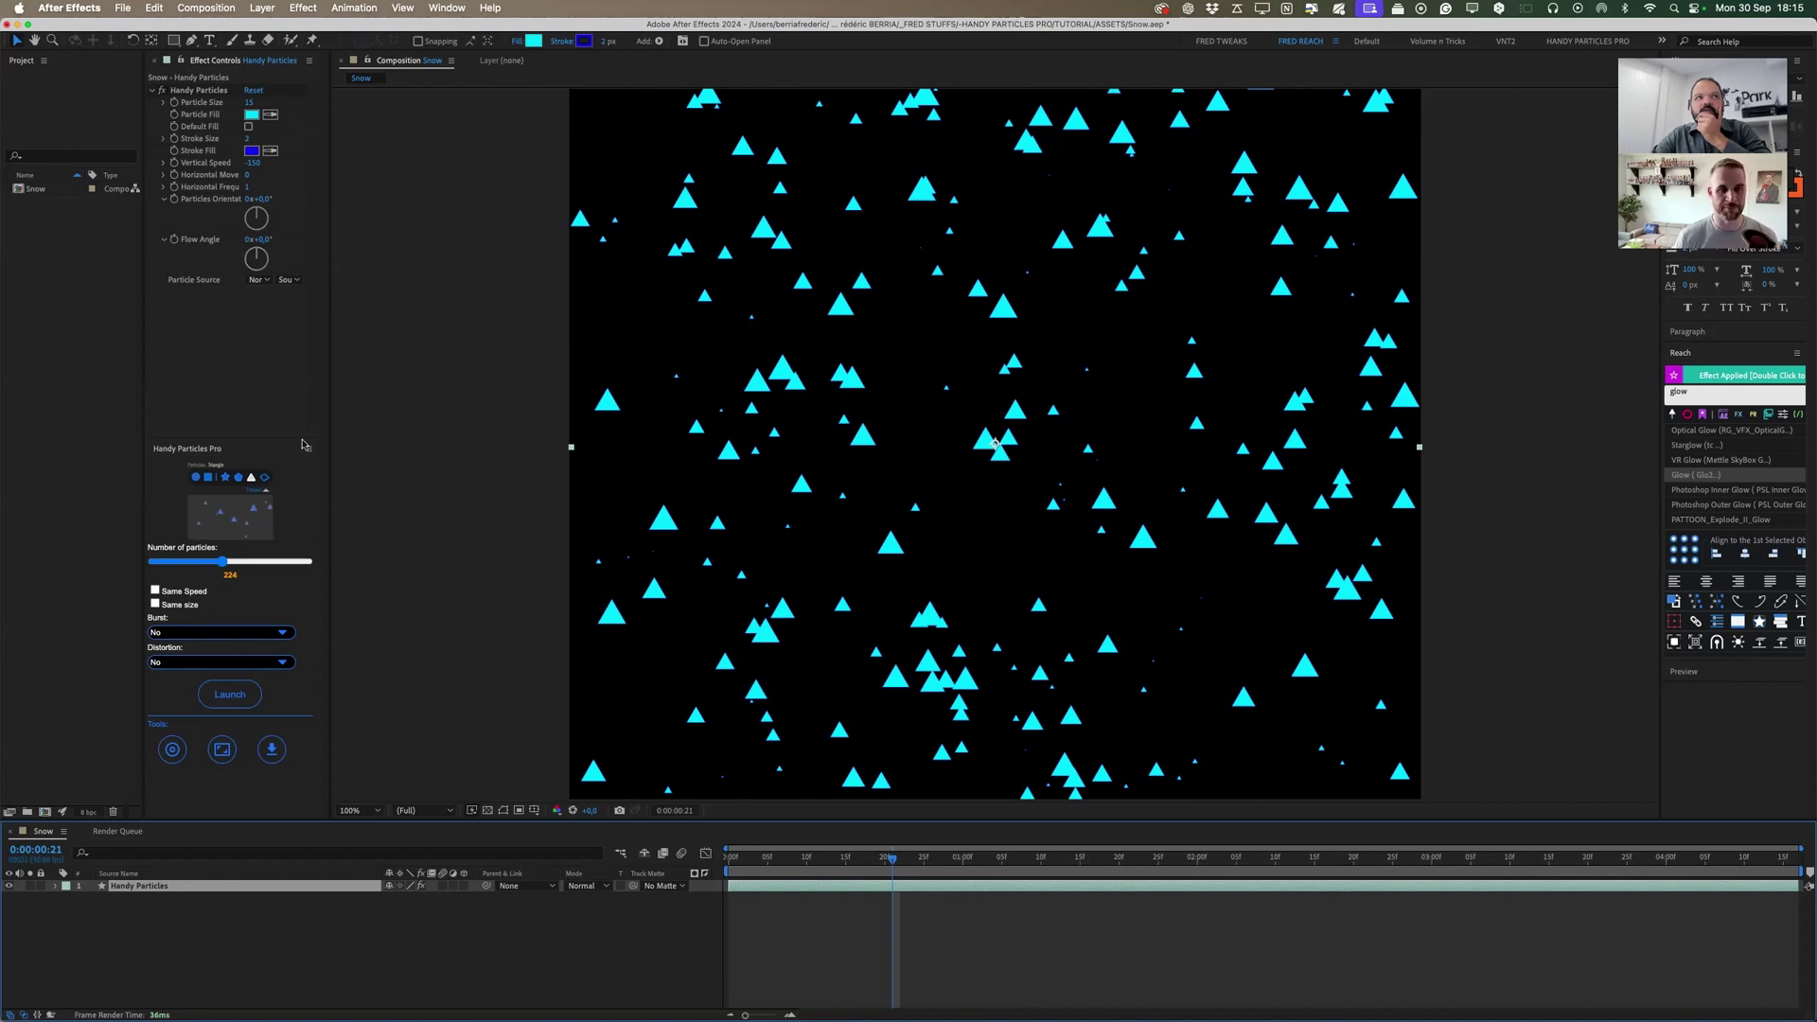
Hide the particle shape preview and play back the Explode burst of ellipse particles, returning near the start.
{"action": "left_click", "coordinate": [266, 493]}
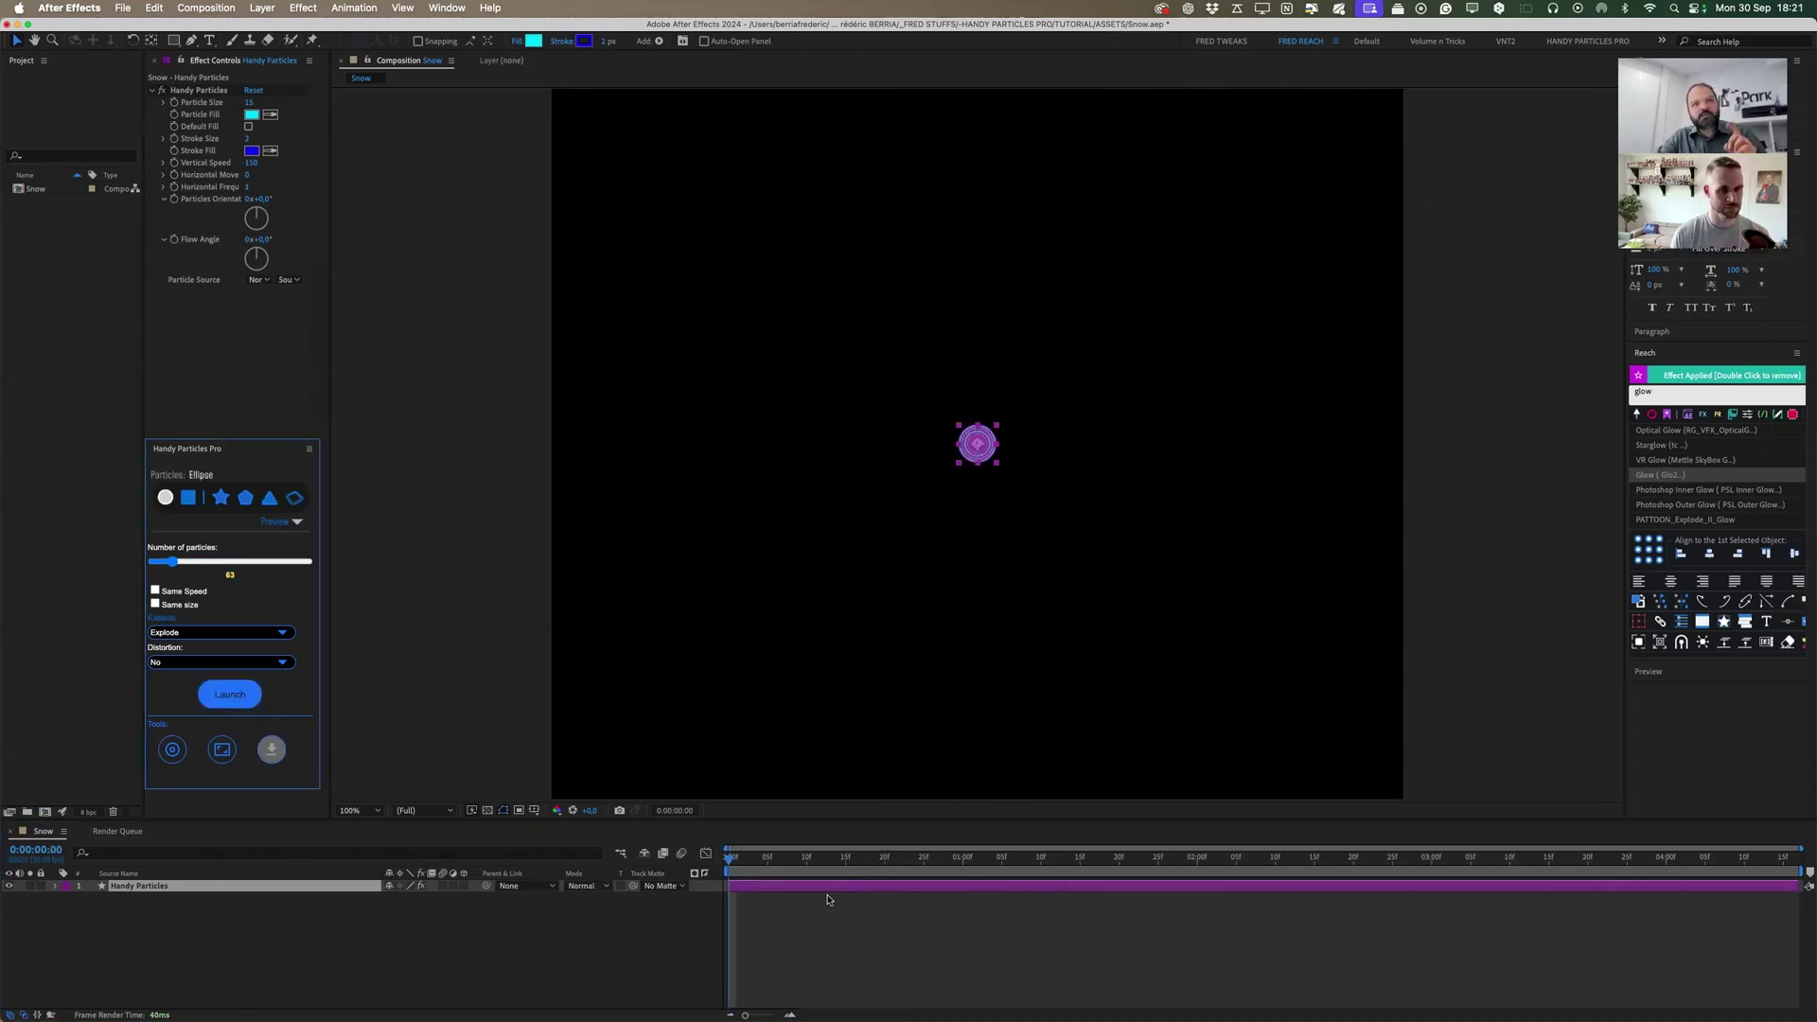
{"action": "key", "text": "space"}
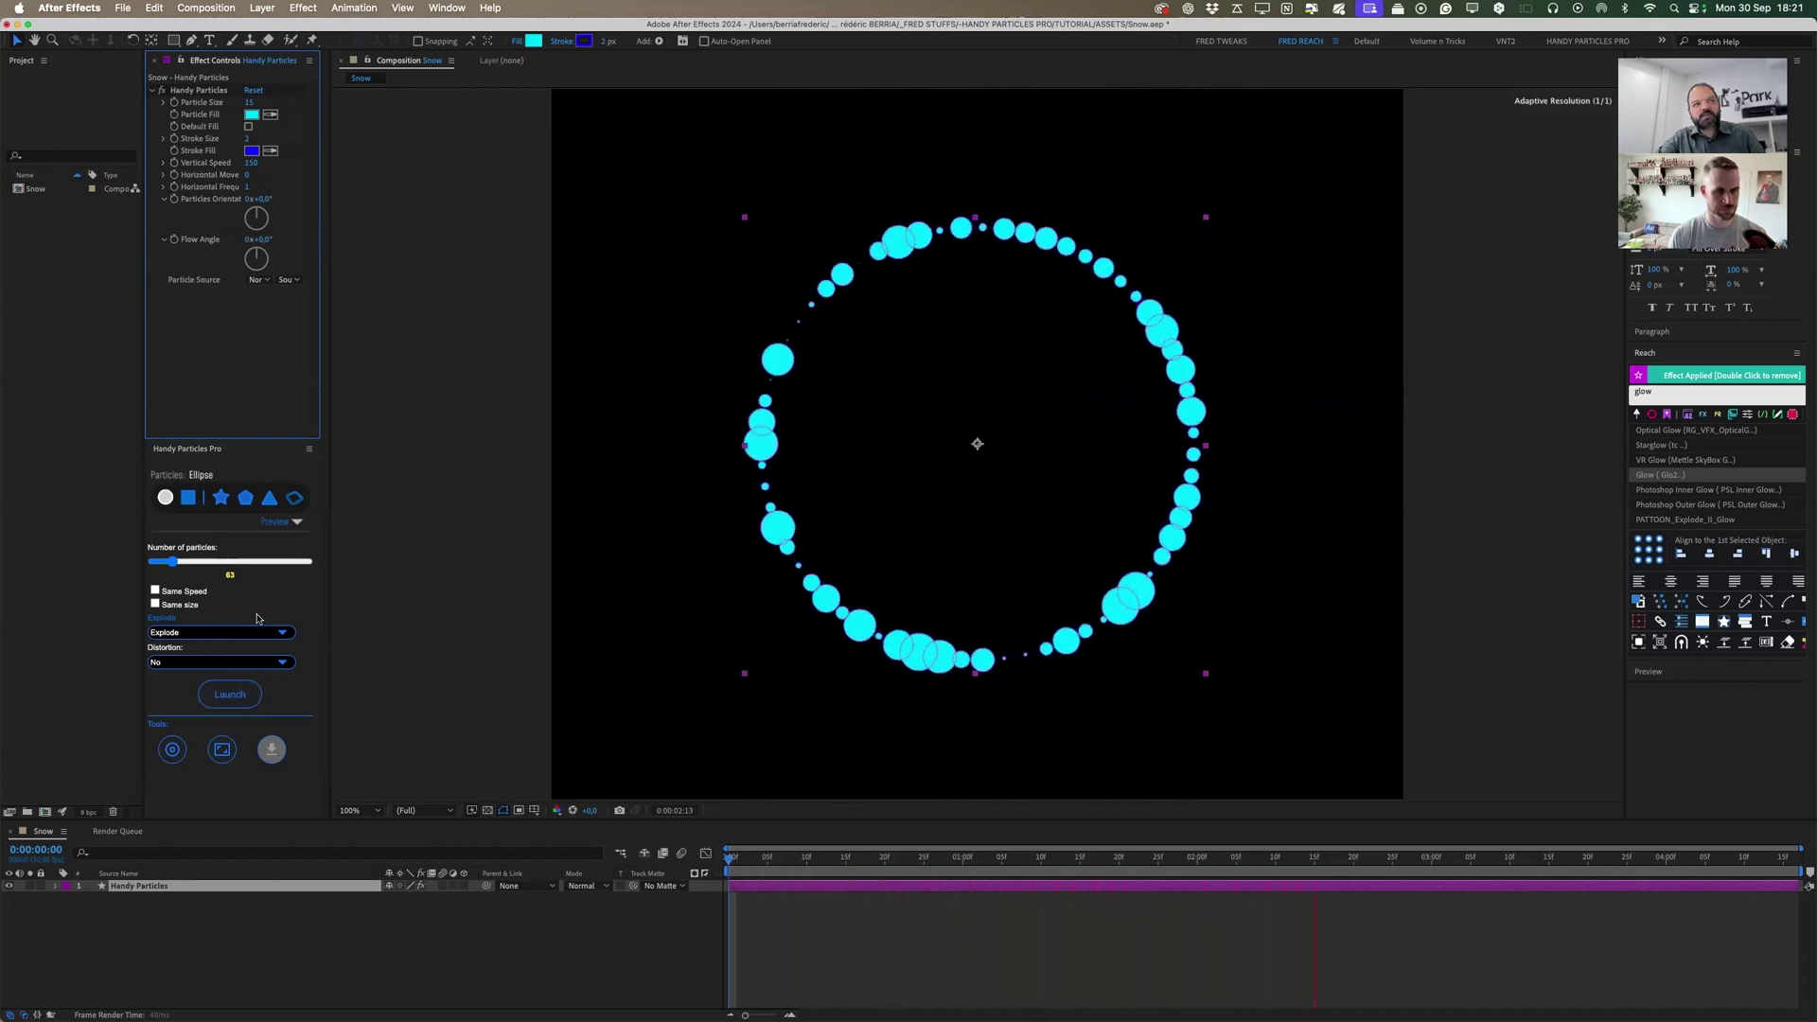
{"action": "left_click", "coordinate": [750, 857]}
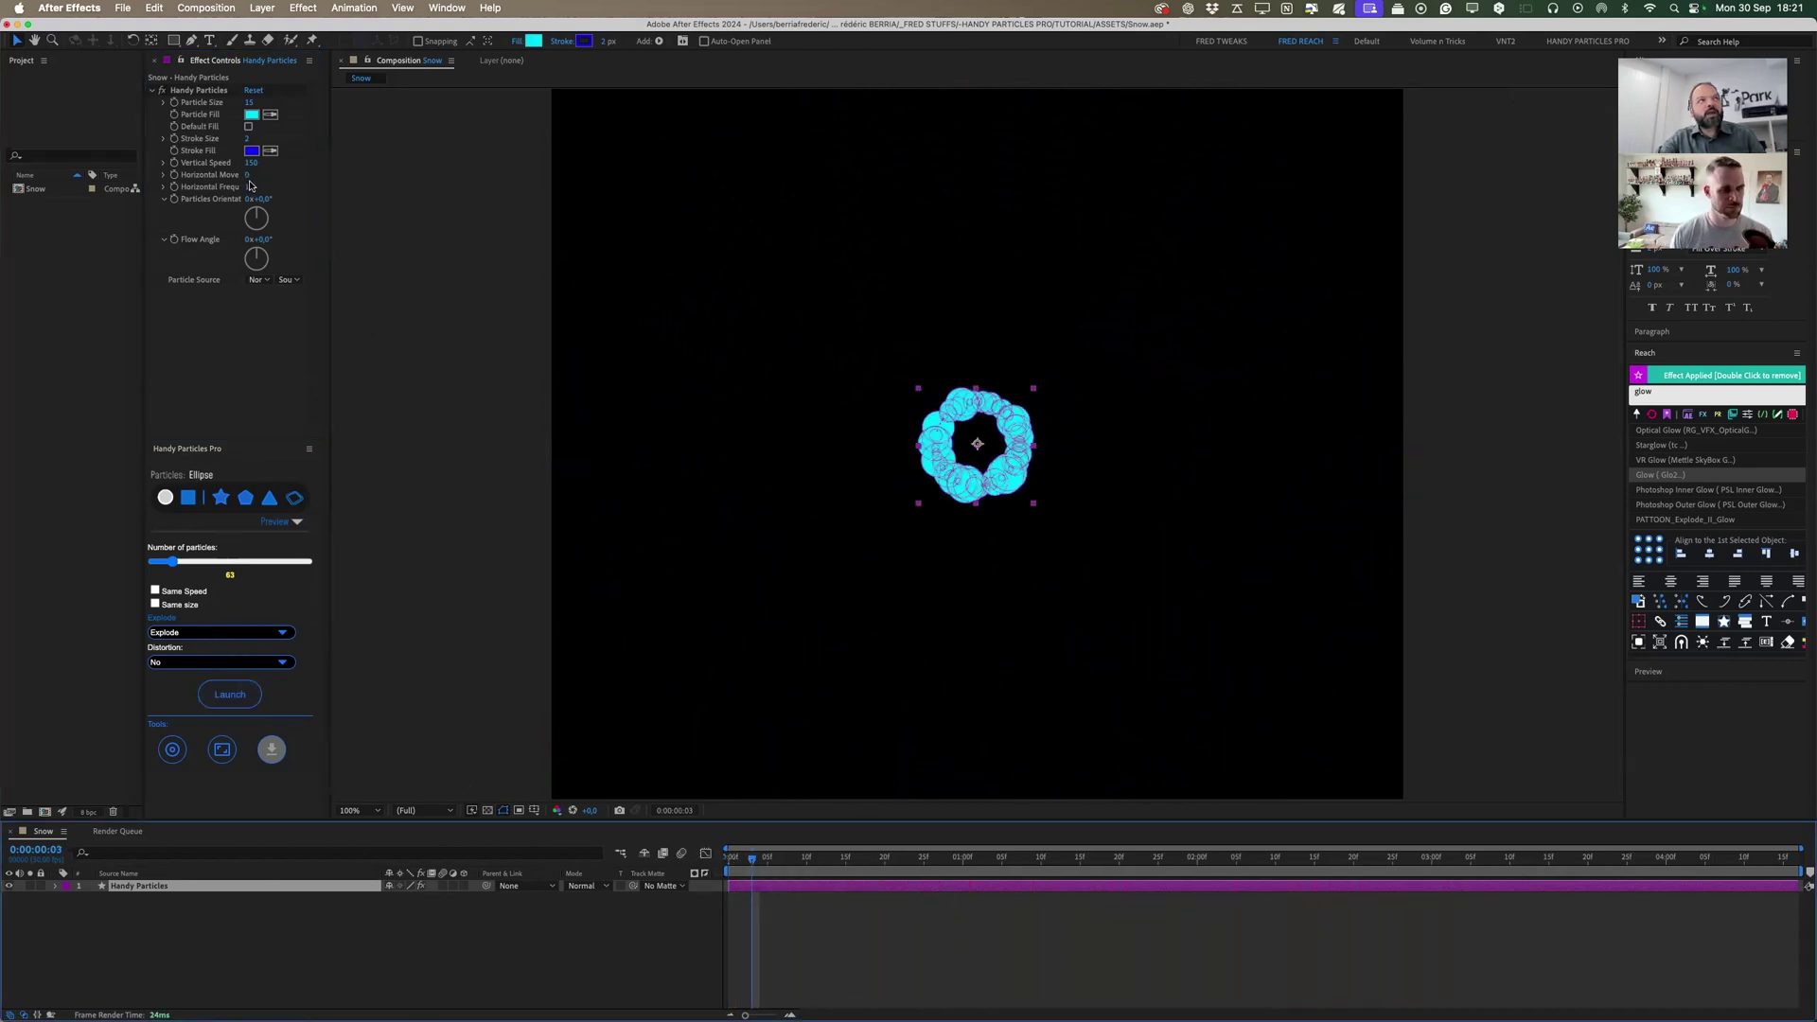
Widen the exploding ellipses with Horizontal Move, center them in the composition and preview the animation from the first frame.
{"action": "mouse_move", "coordinate": [248, 176]}
{"action": "left_mouse_down"}
{"action": "mouse_move", "coordinate": [303, 176]}
{"action": "mouse_move", "coordinate": [249, 176]}
{"action": "left_mouse_up"}
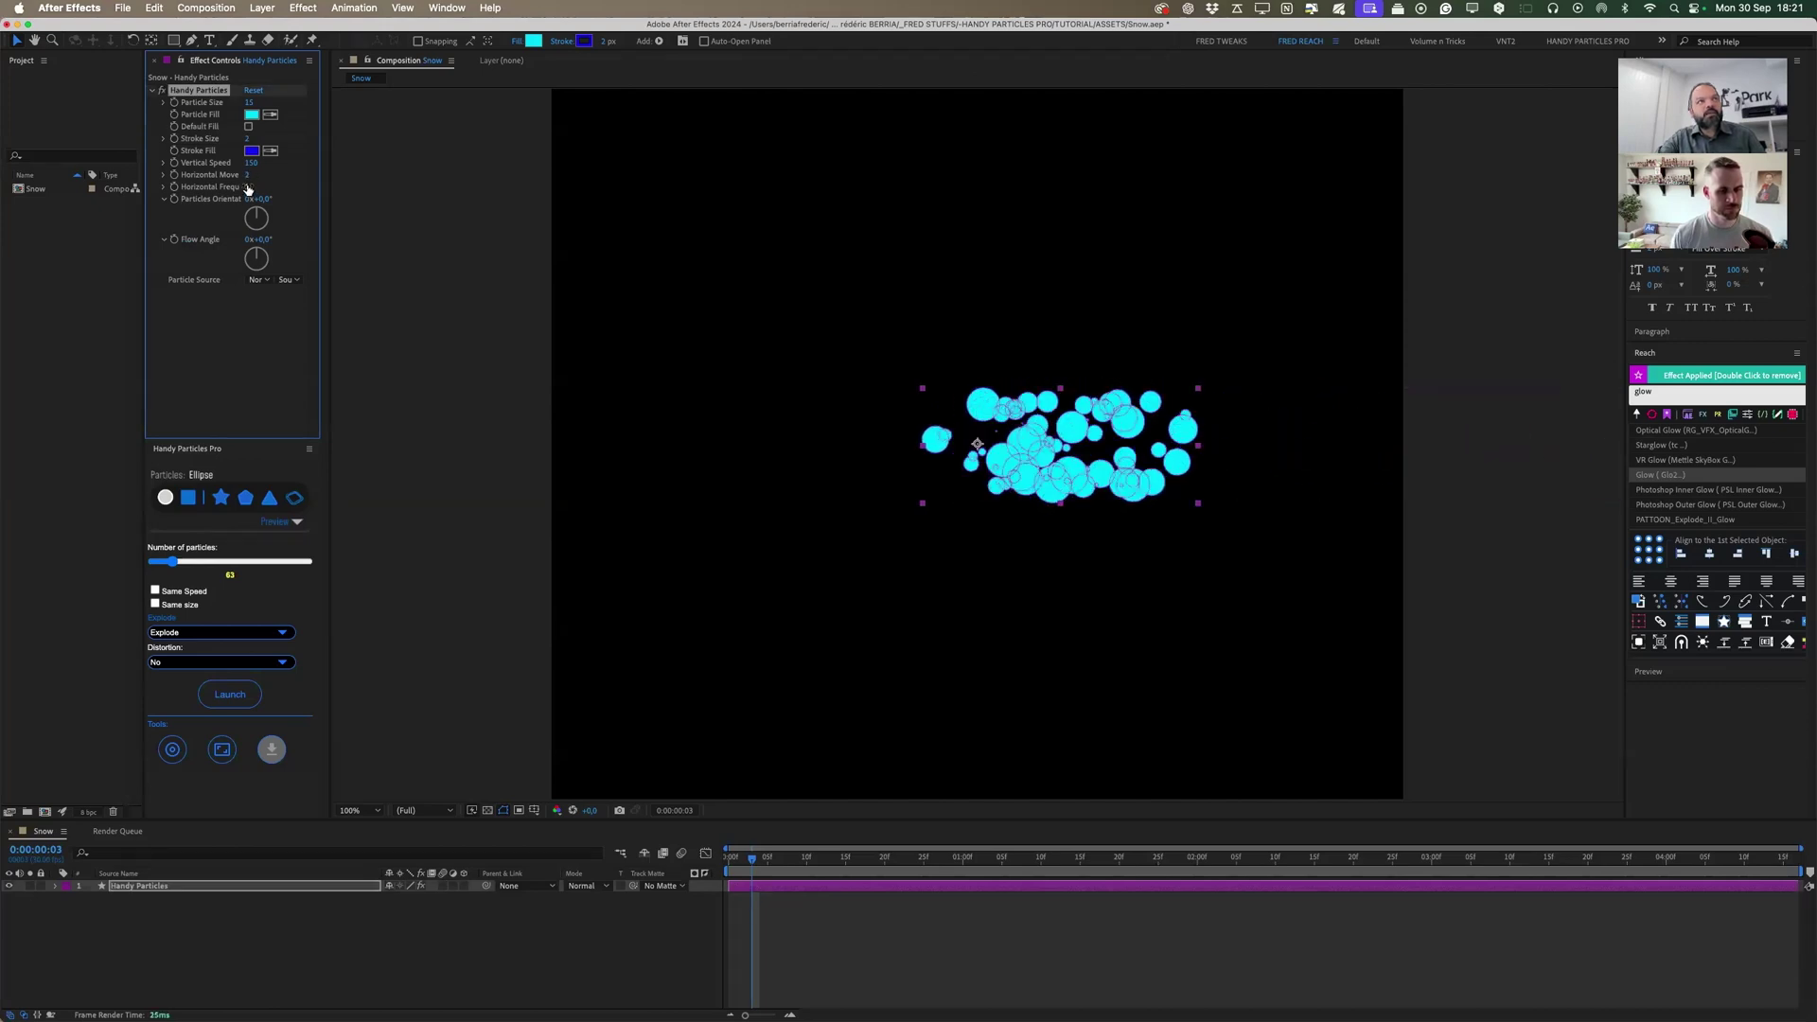
{"action": "left_click_drag", "start_coordinate": [248, 176], "coordinate": [265, 176]}
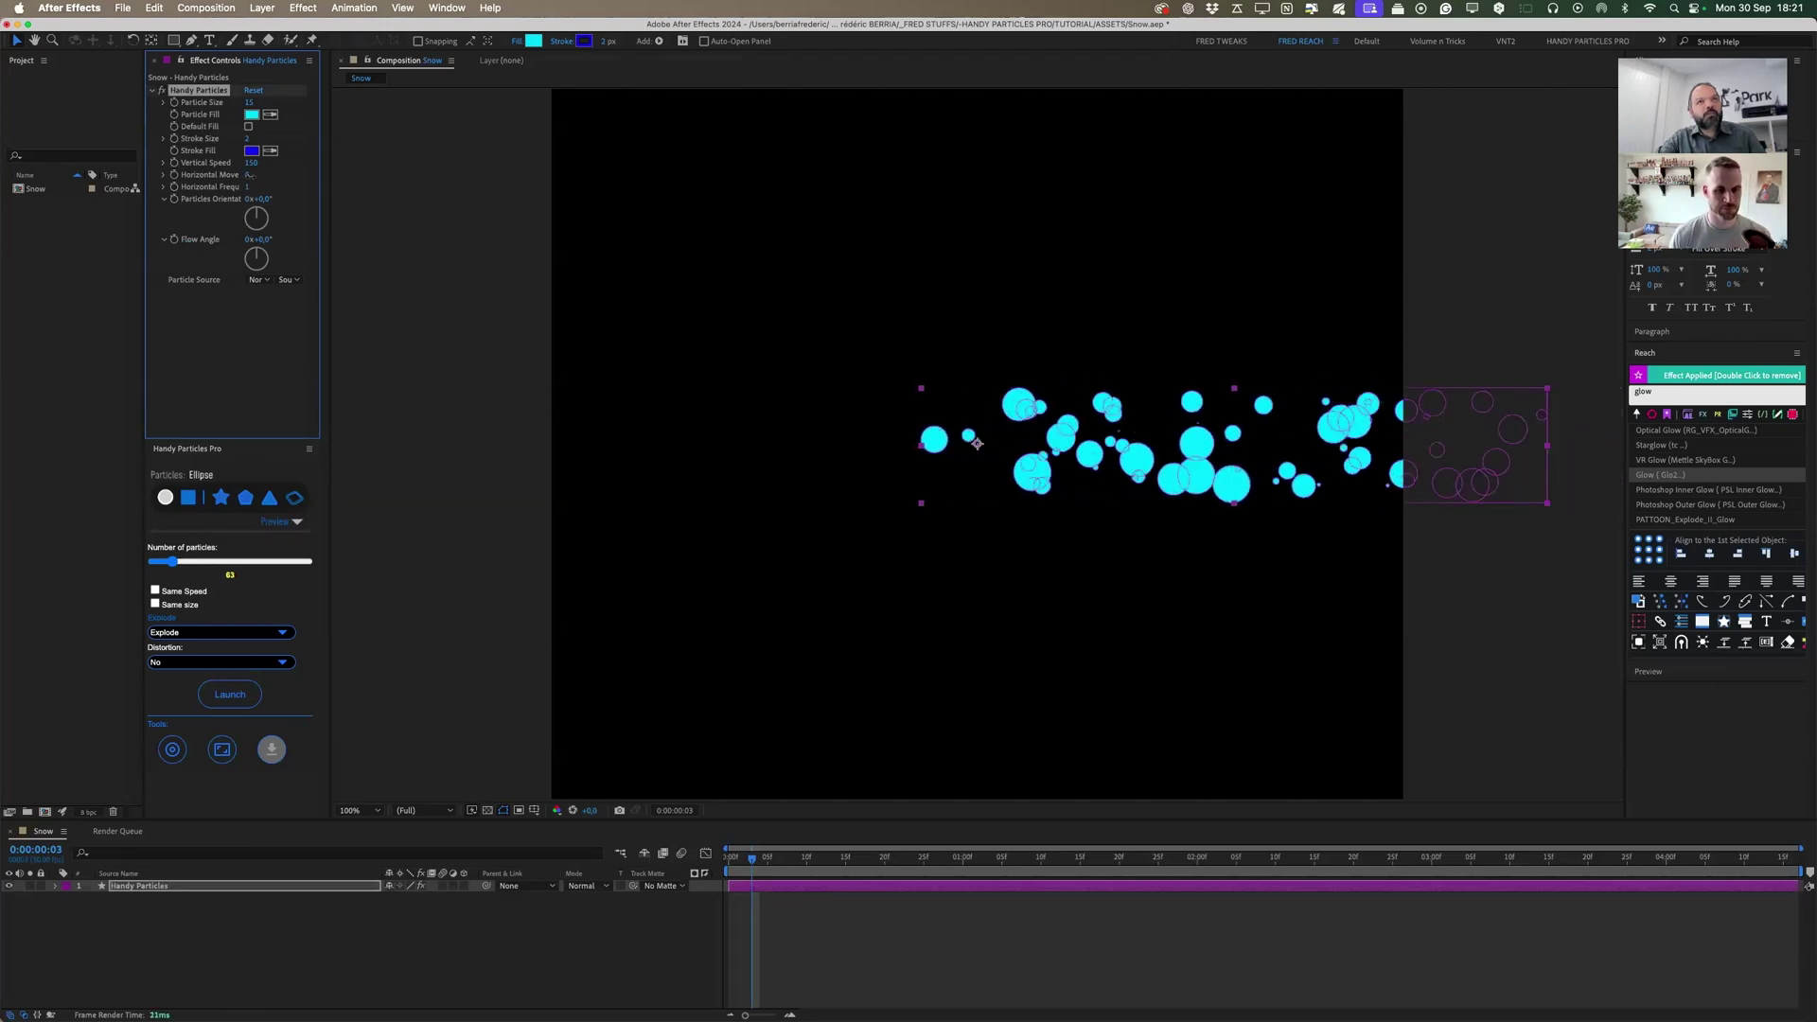
{"action": "left_click", "coordinate": [225, 750]}
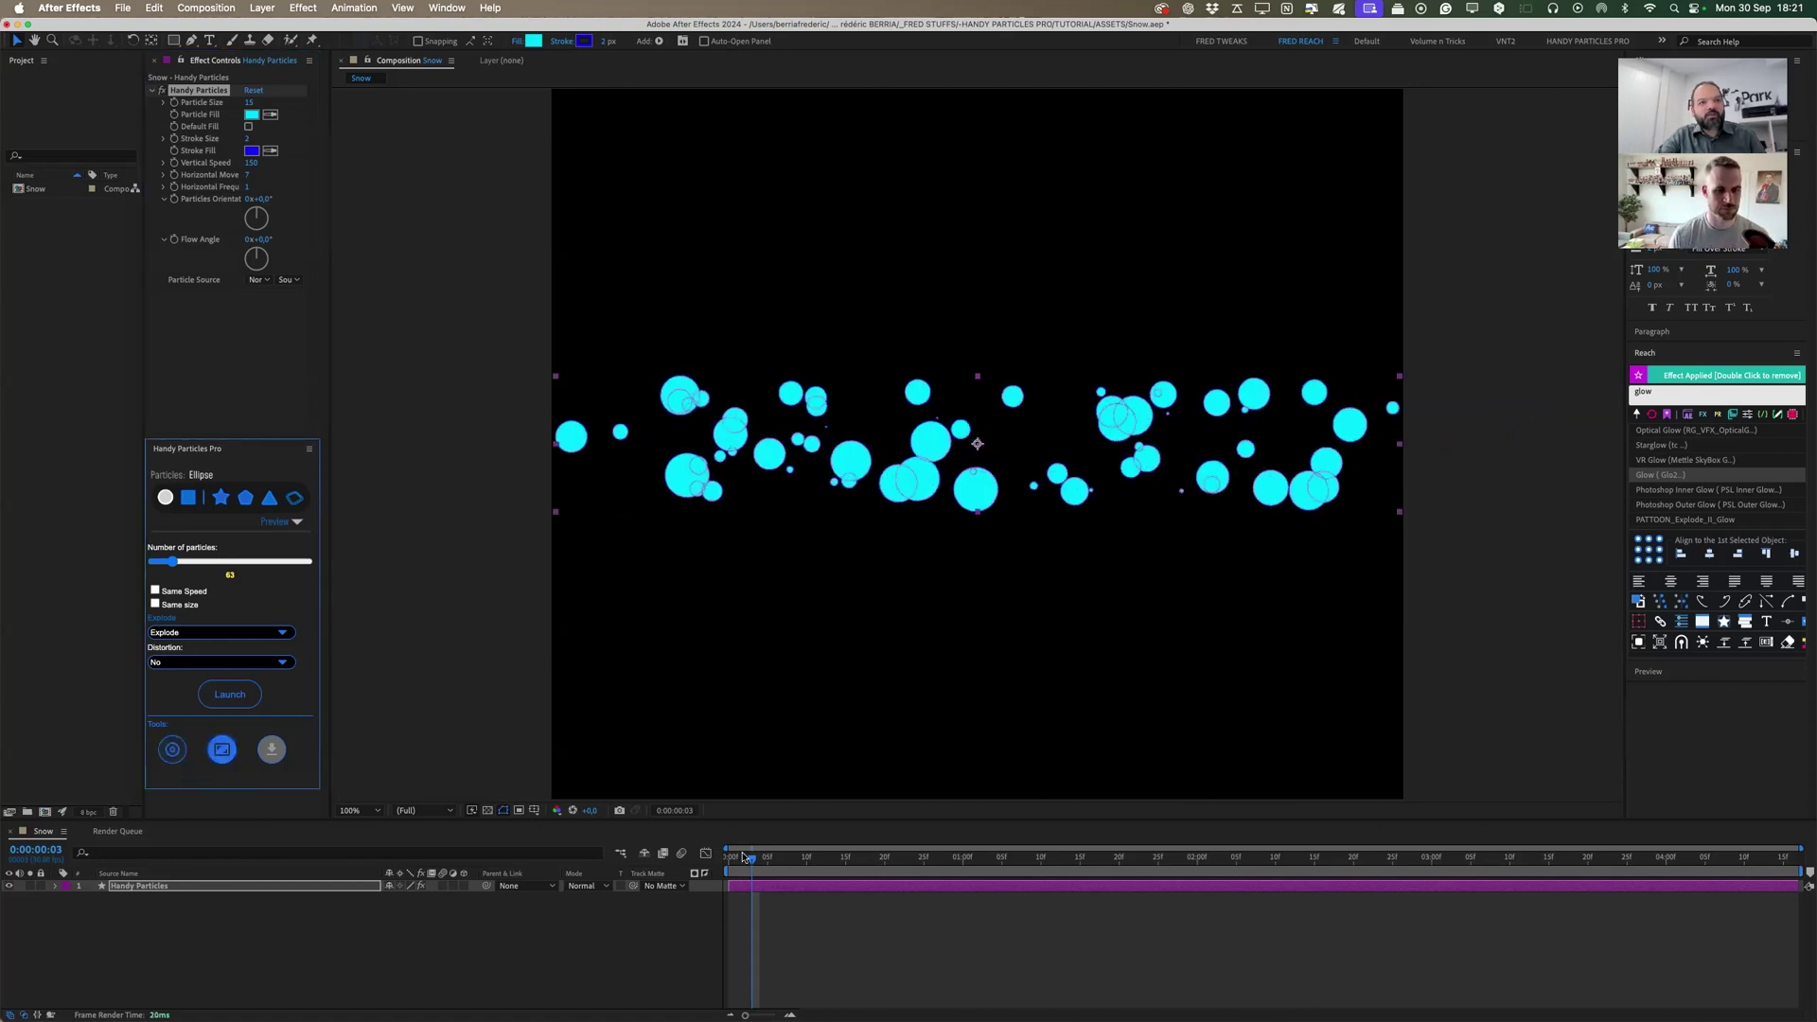
{"action": "left_click_drag", "start_coordinate": [749, 857], "coordinate": [731, 857]}
{"action": "key", "text": "space"}
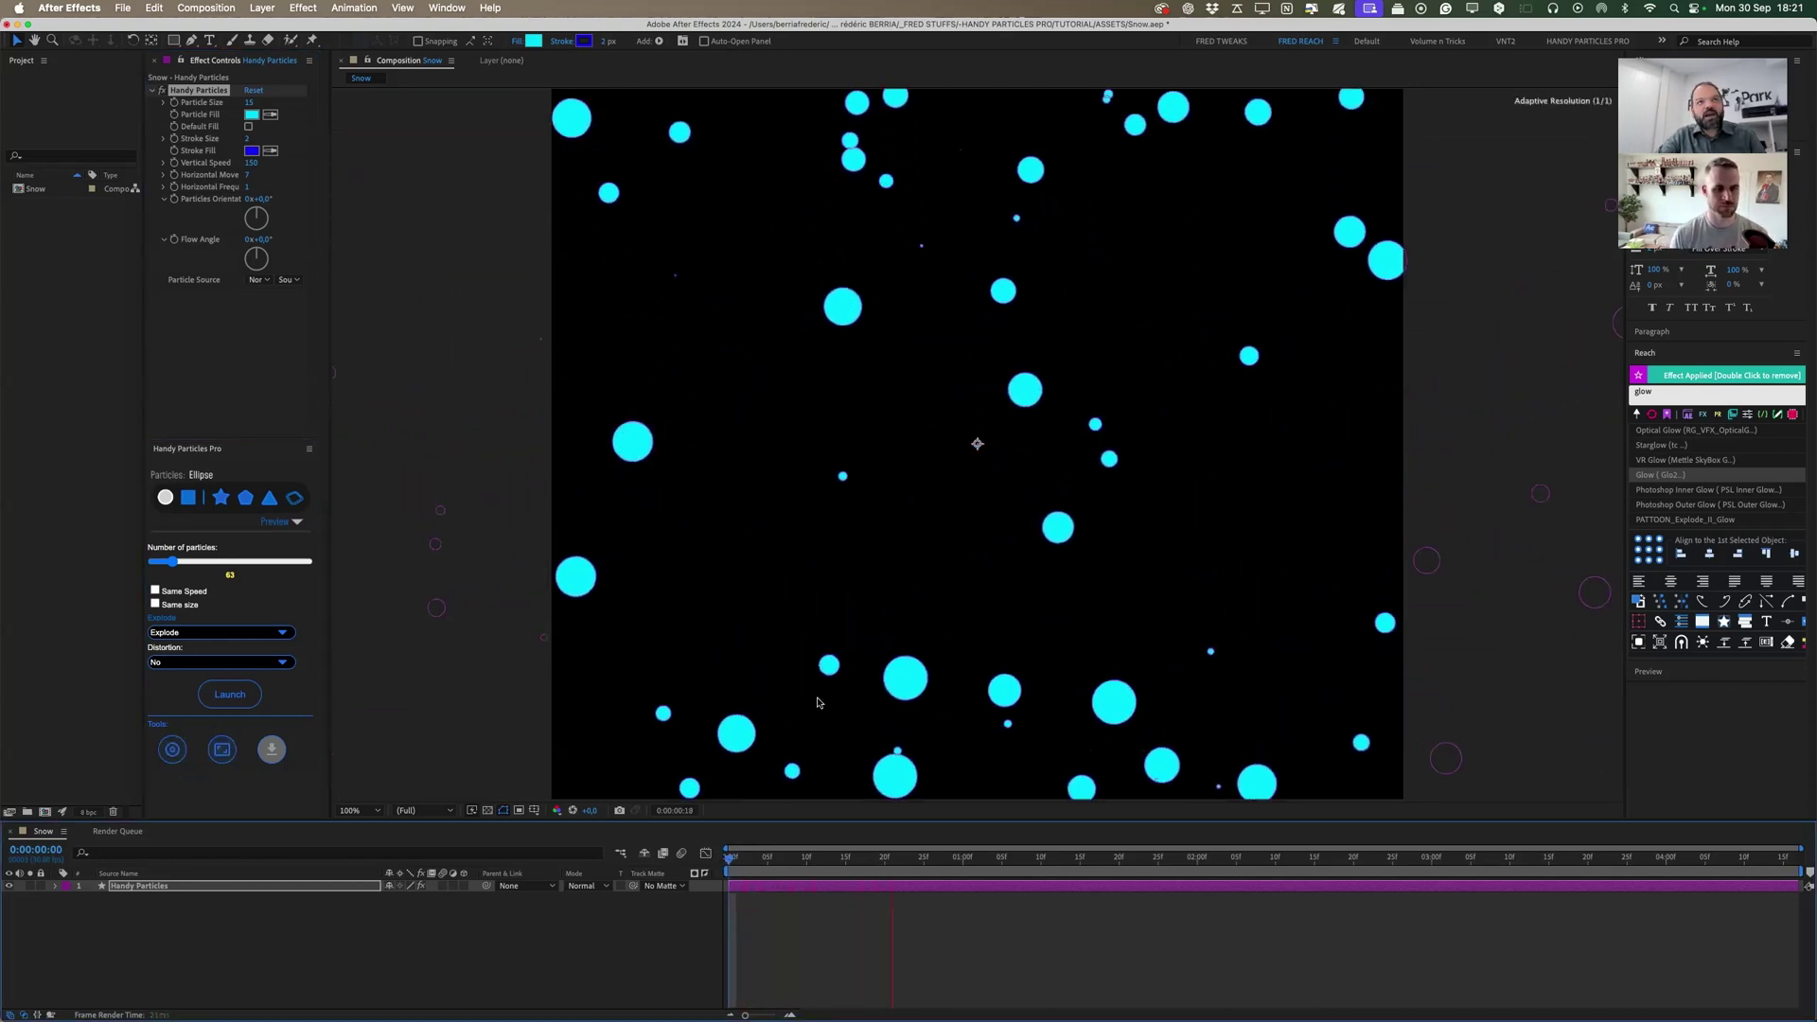
{"action": "left_click", "coordinate": [863, 937]}
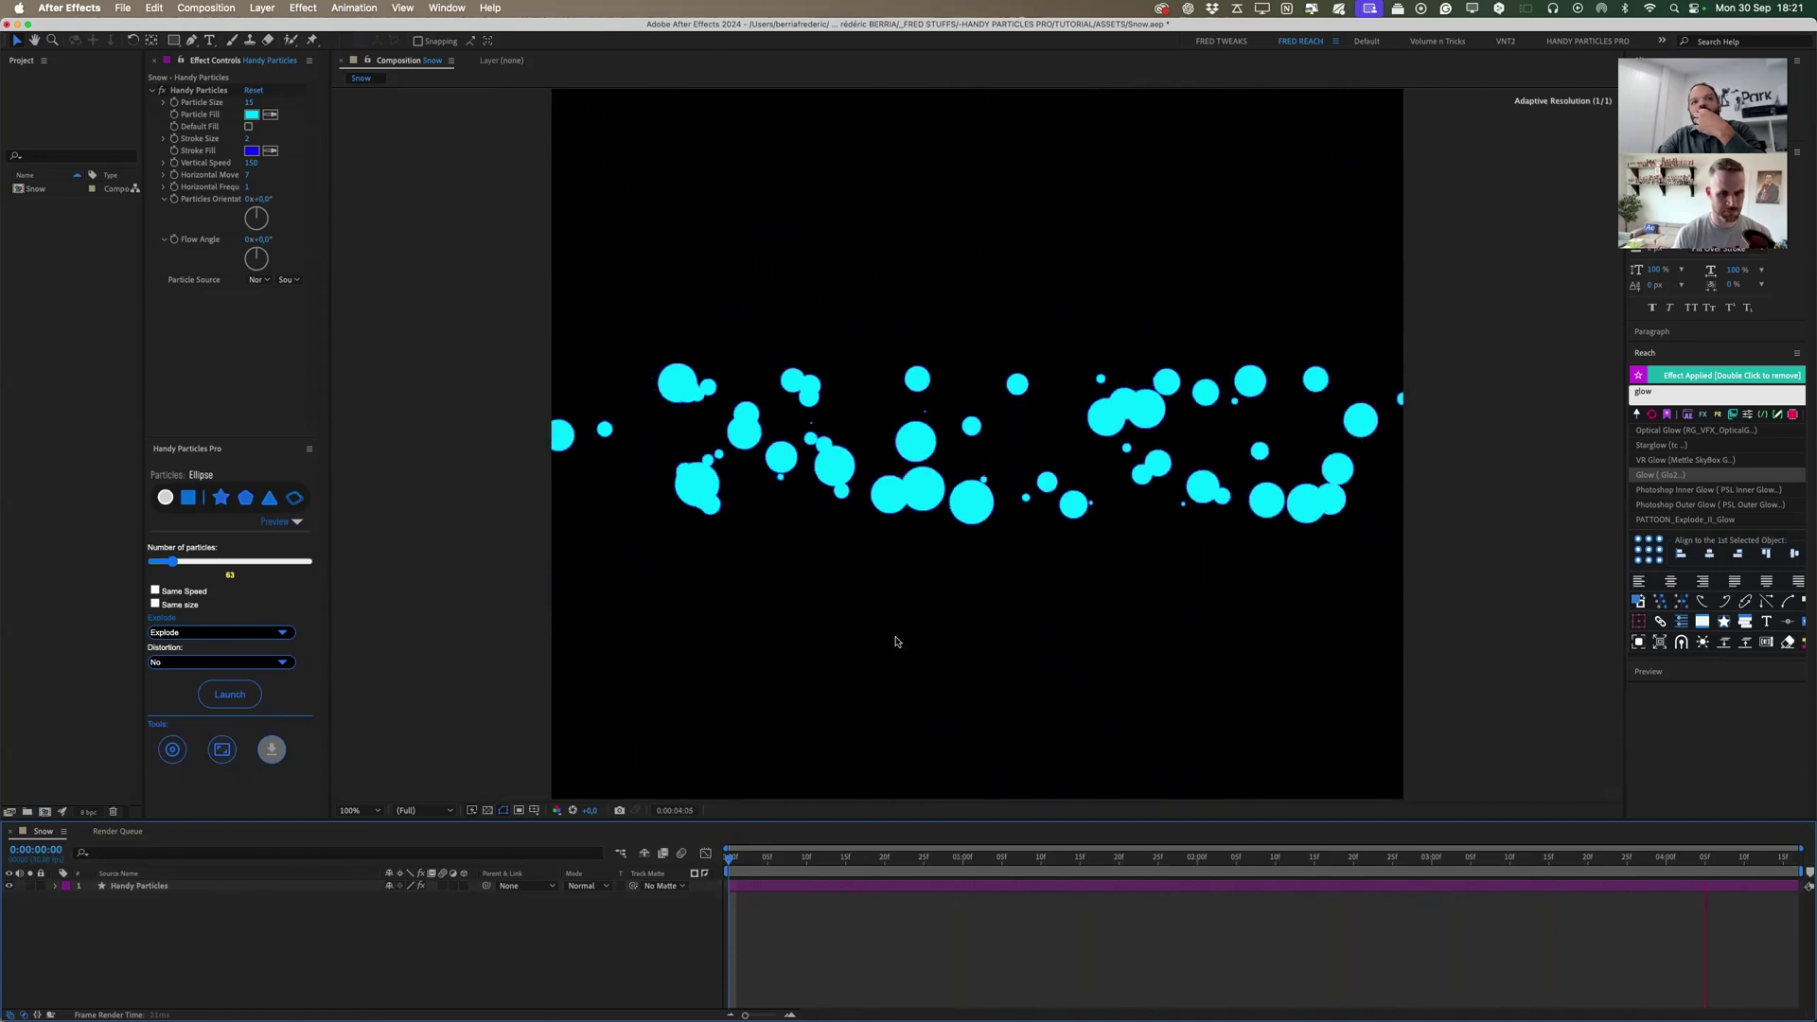
{"action": "key", "text": "space"}
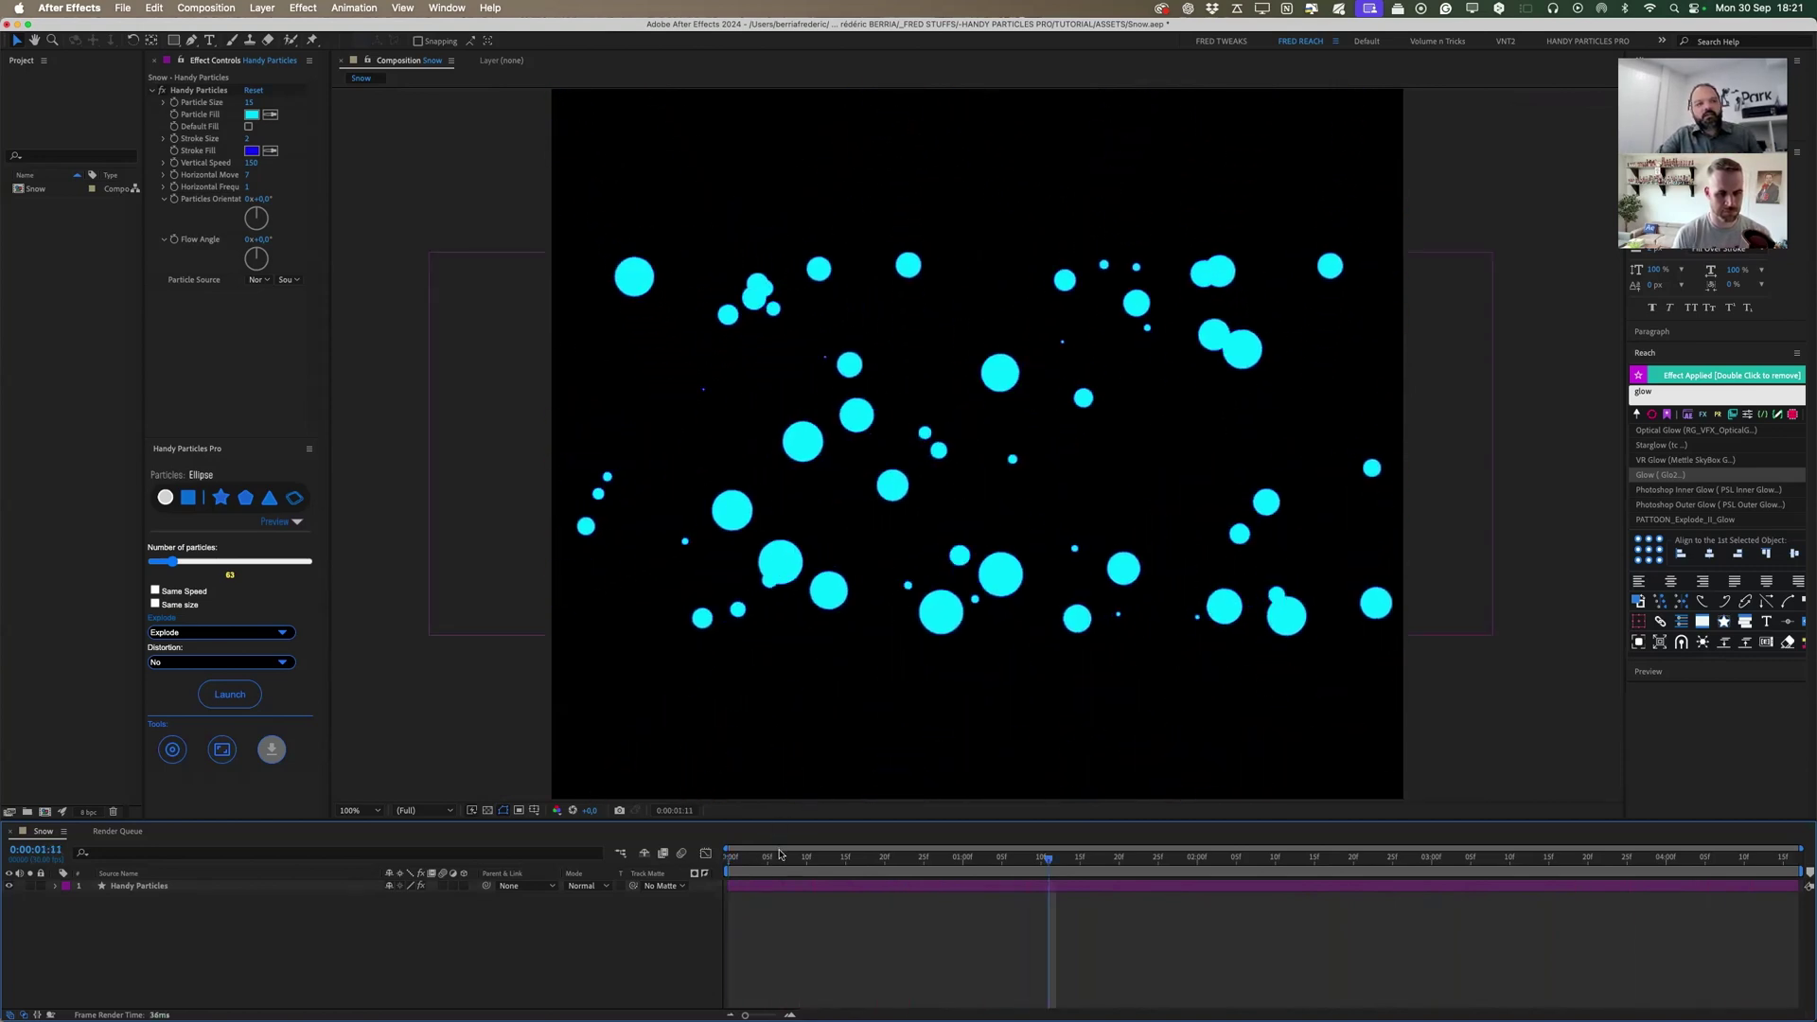
Enable Default Fill for the ellipse particles and switch their shape fill to a radial gradient.
{"action": "left_click", "coordinate": [249, 130]}
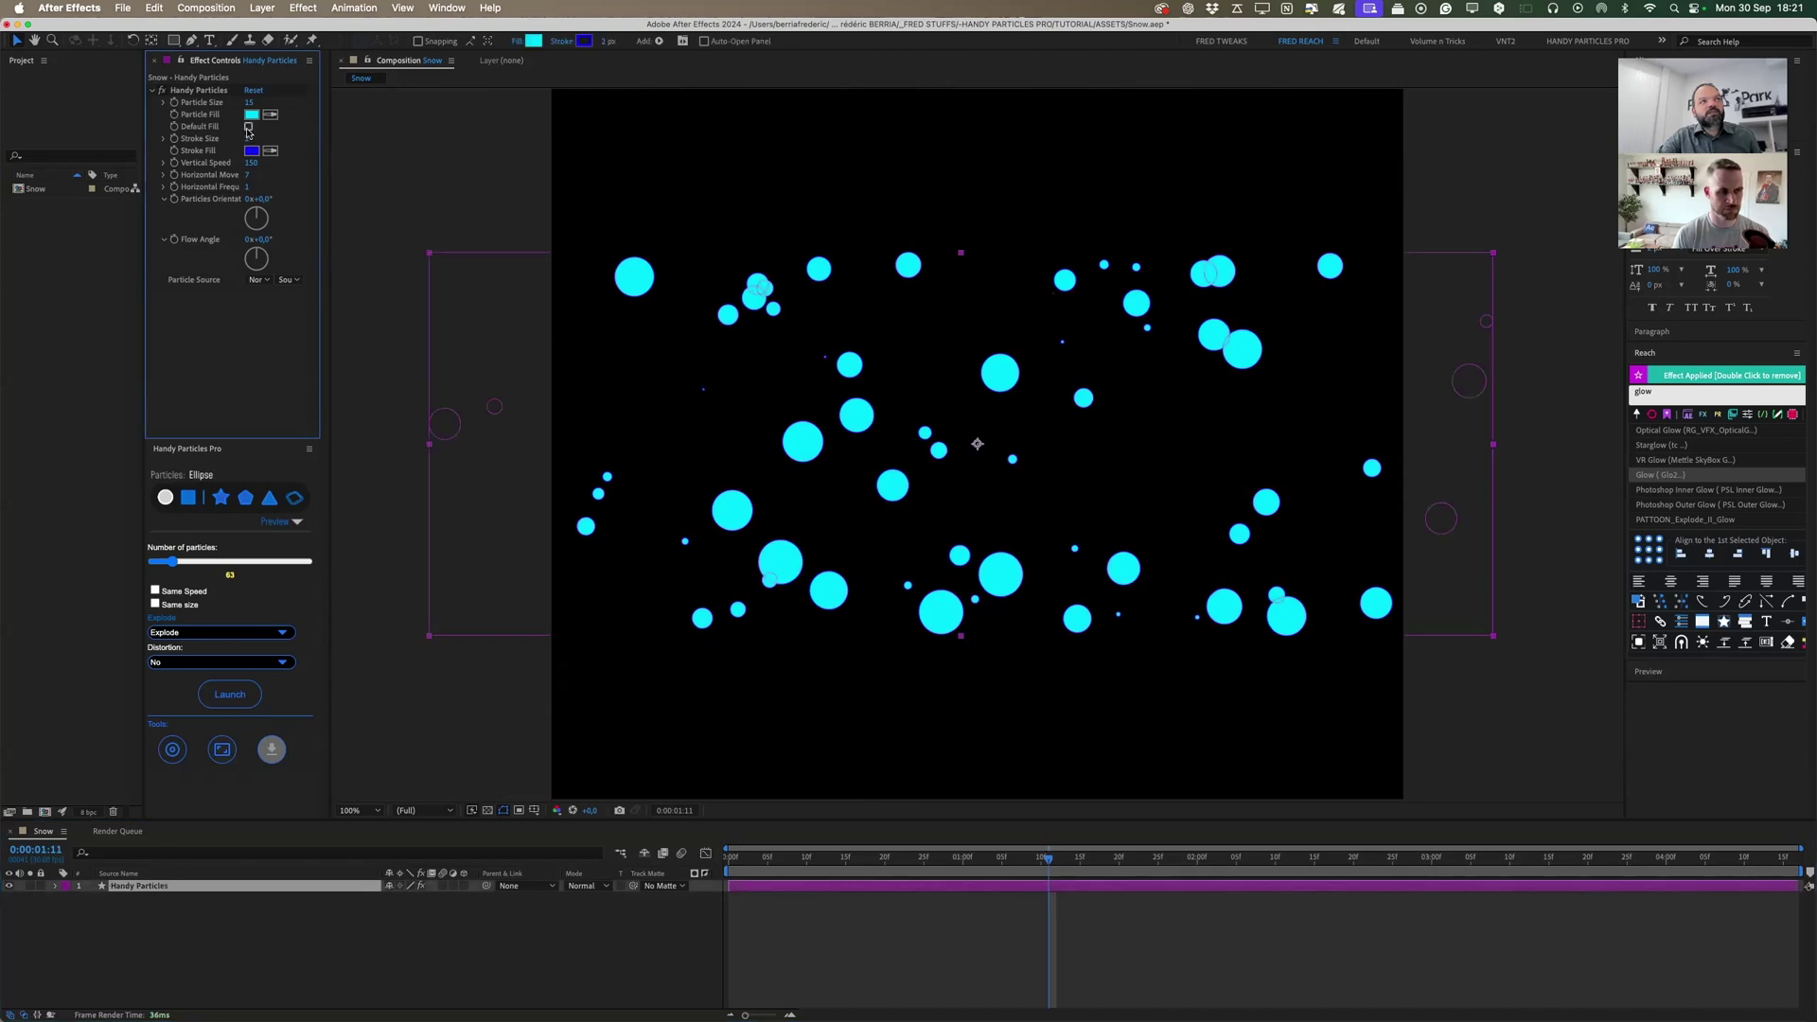
{"action": "left_click", "coordinate": [248, 127]}
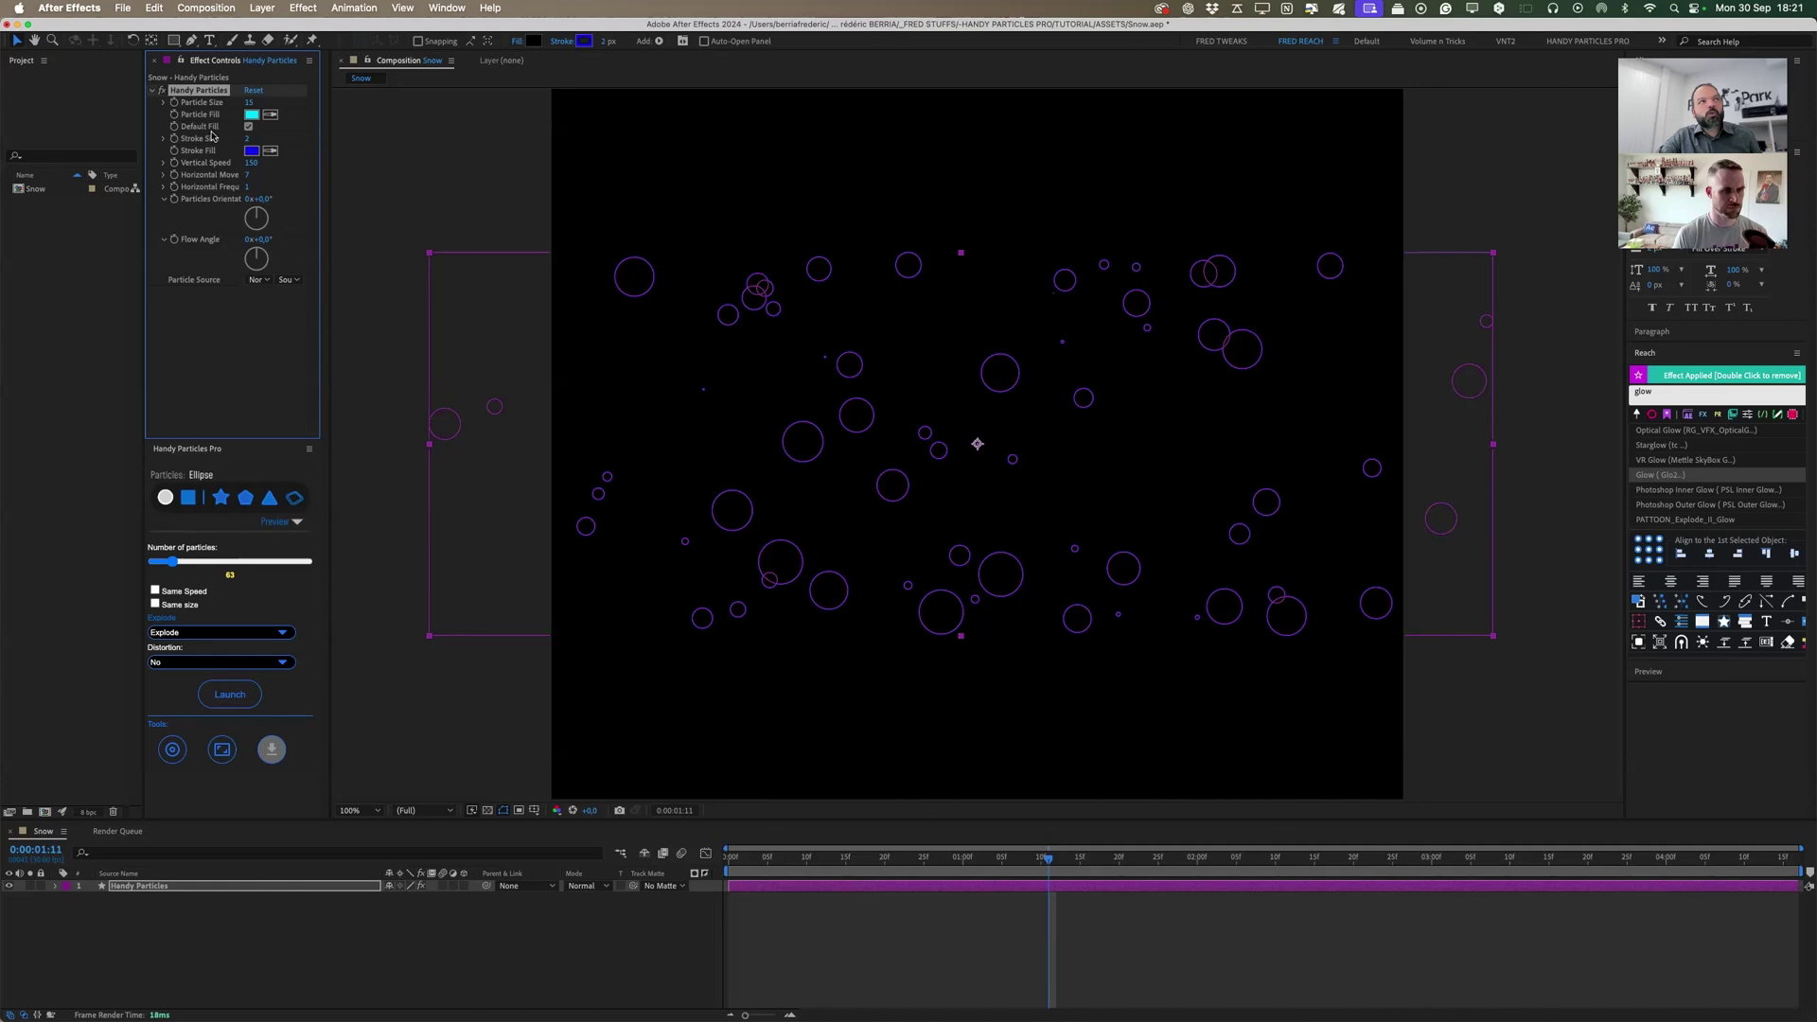
{"action": "left_click", "coordinate": [533, 43]}
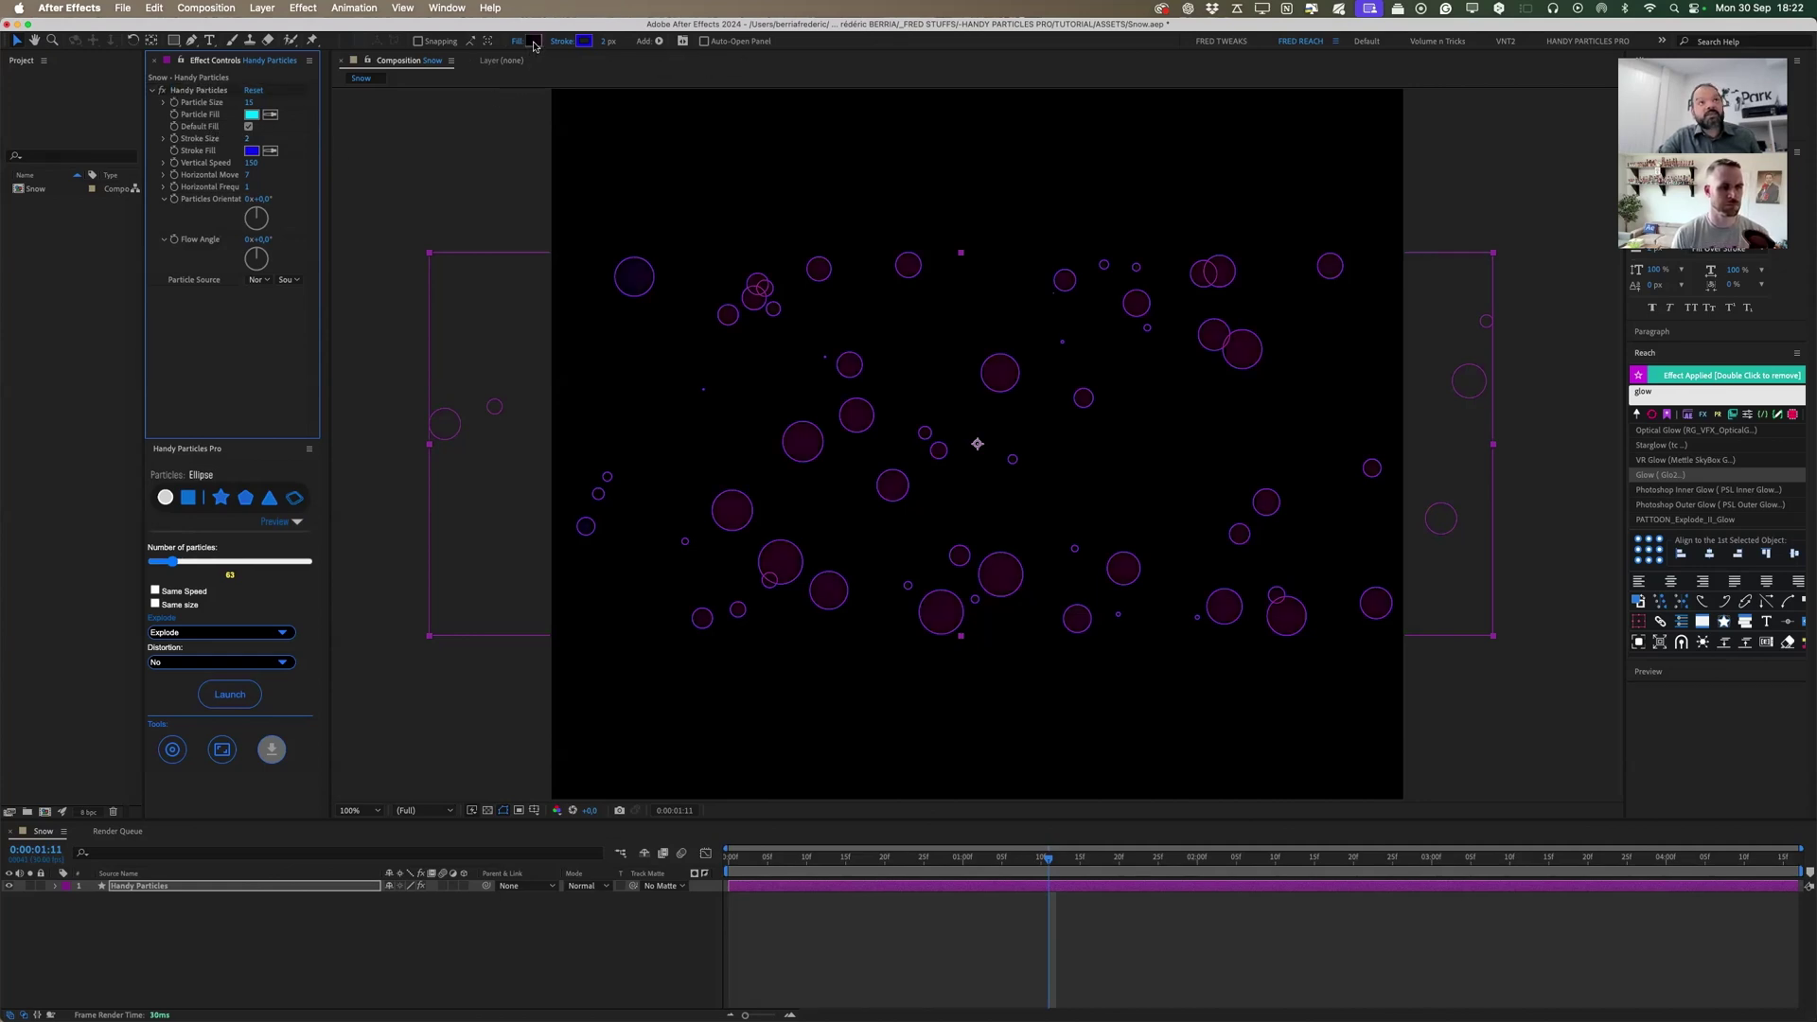
{"action": "left_click", "coordinate": [534, 43], "text": "alt"}
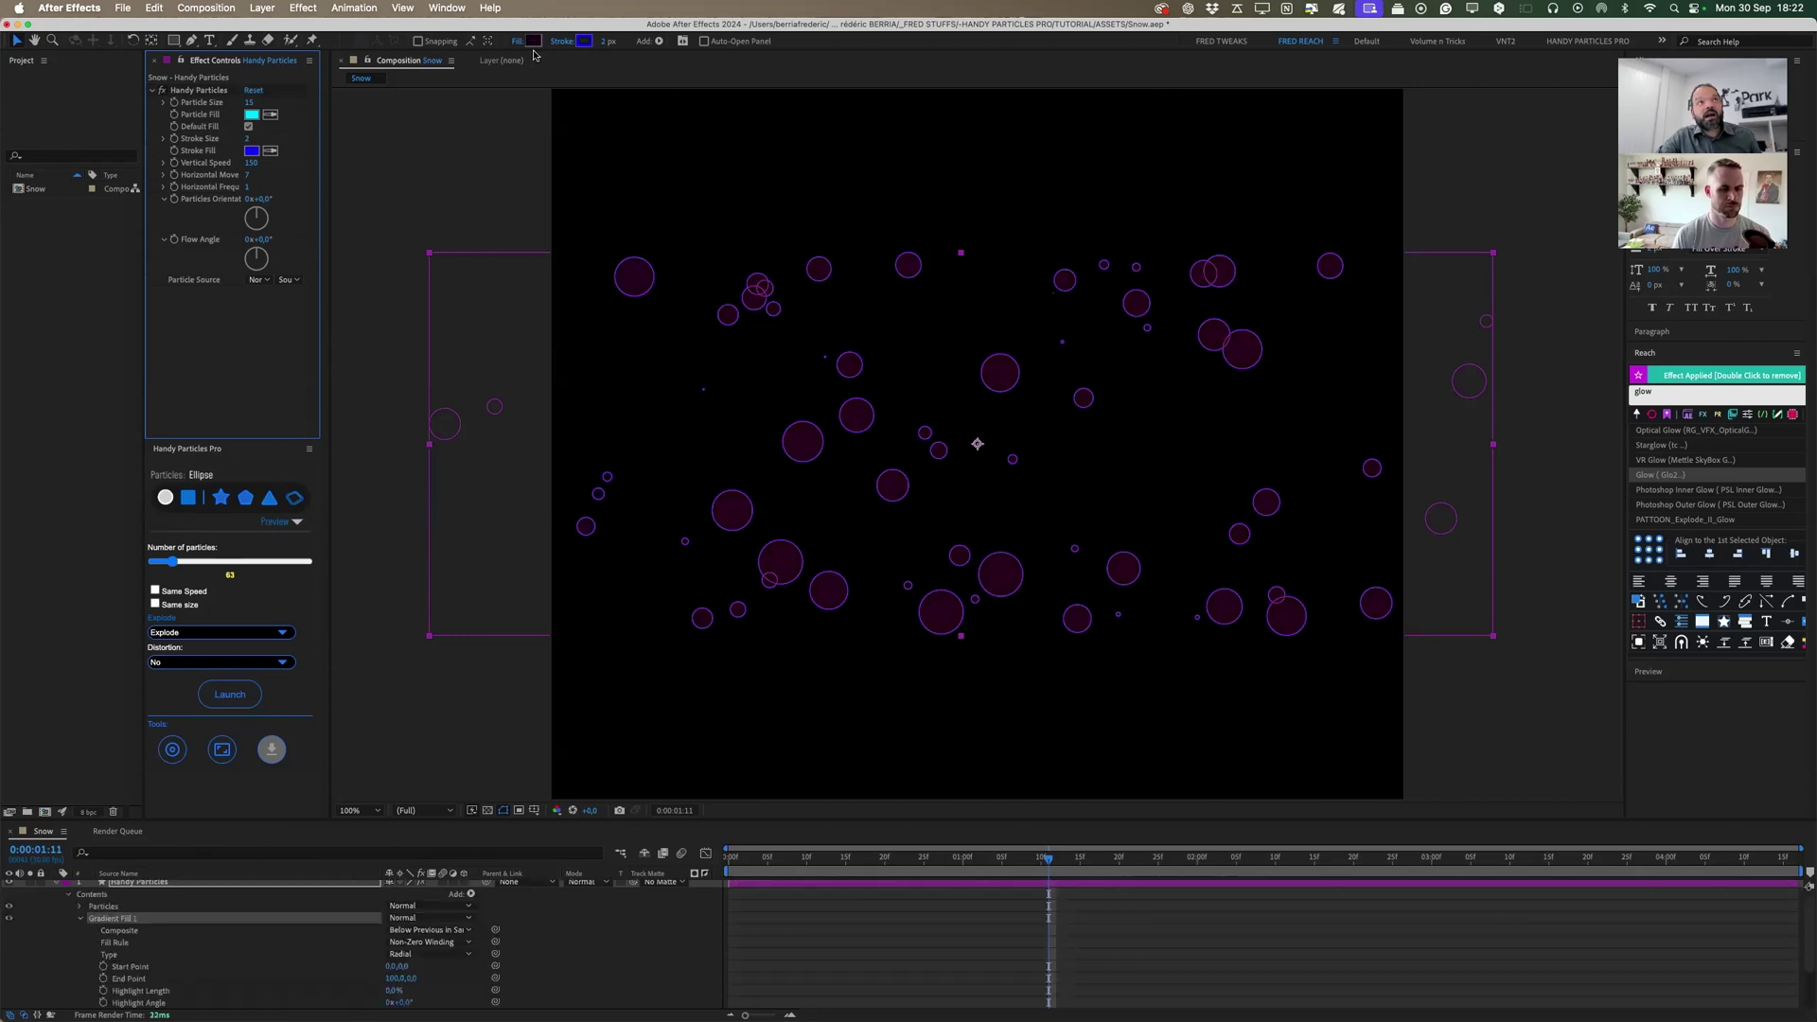
Set the ellipses' radial gradient fill to run from yellow to orange and play back the animation.
{"action": "left_click", "coordinate": [533, 41]}
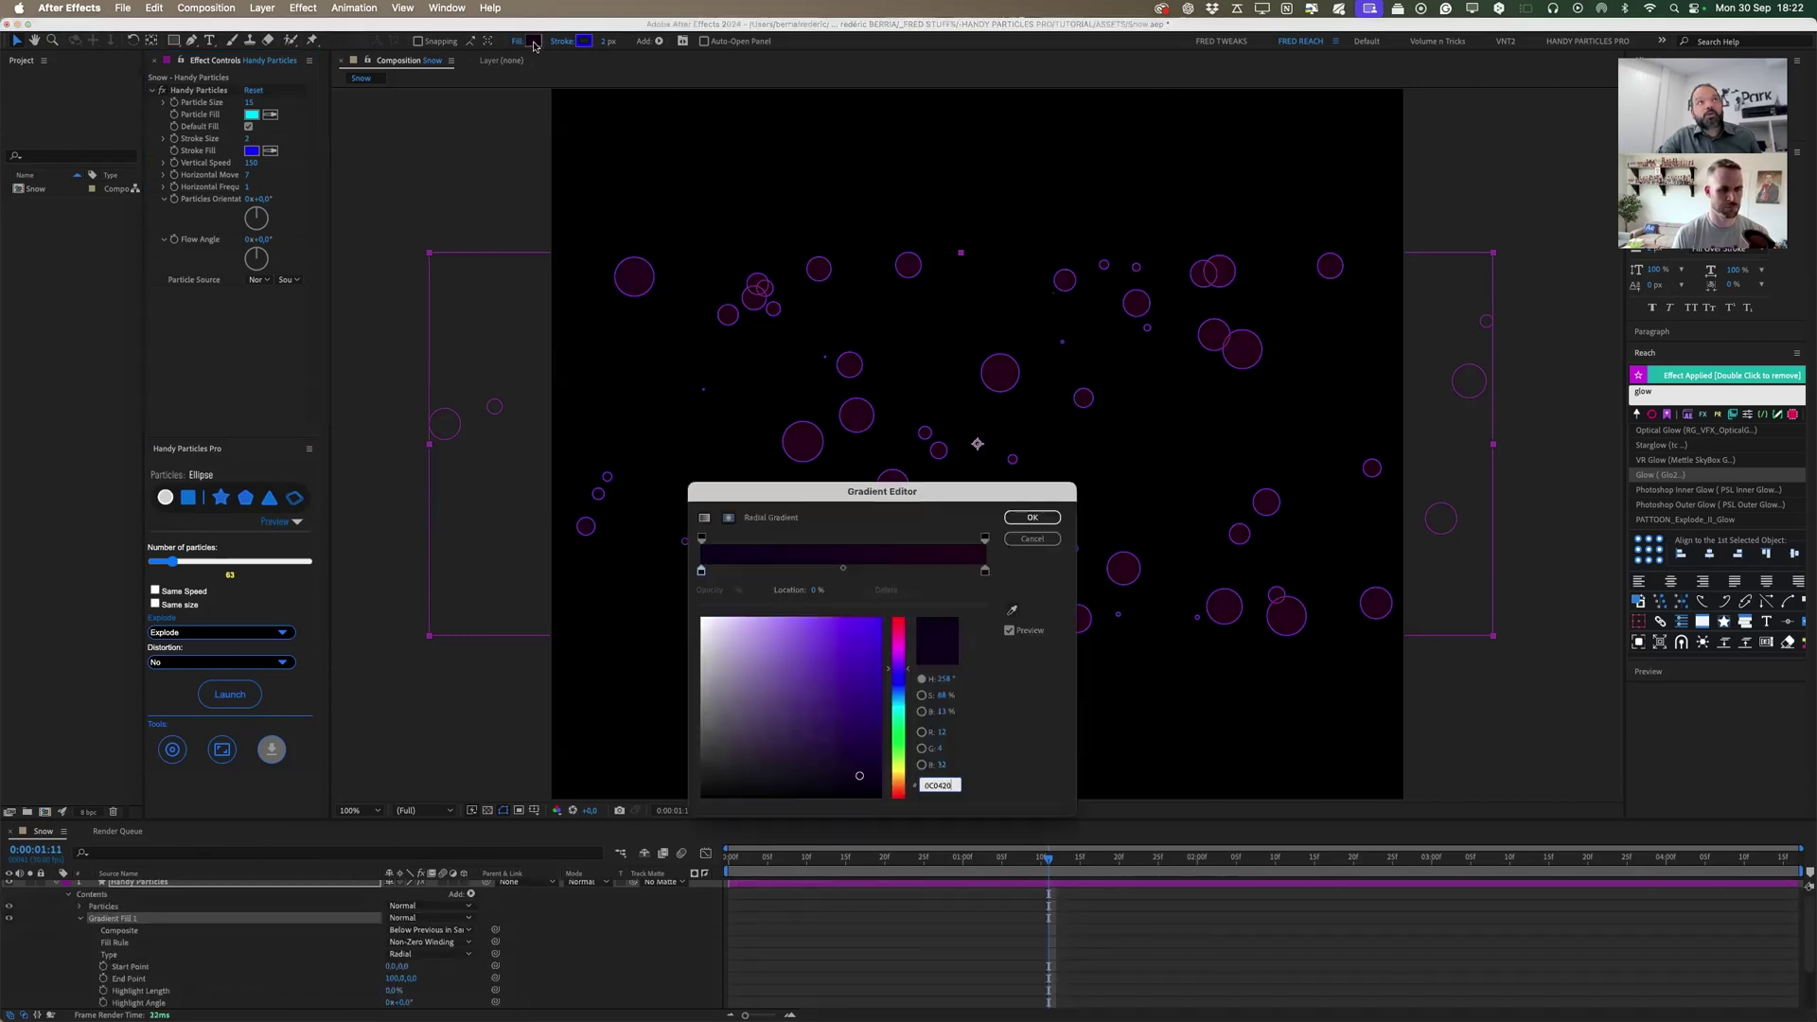
{"action": "left_click", "coordinate": [701, 570]}
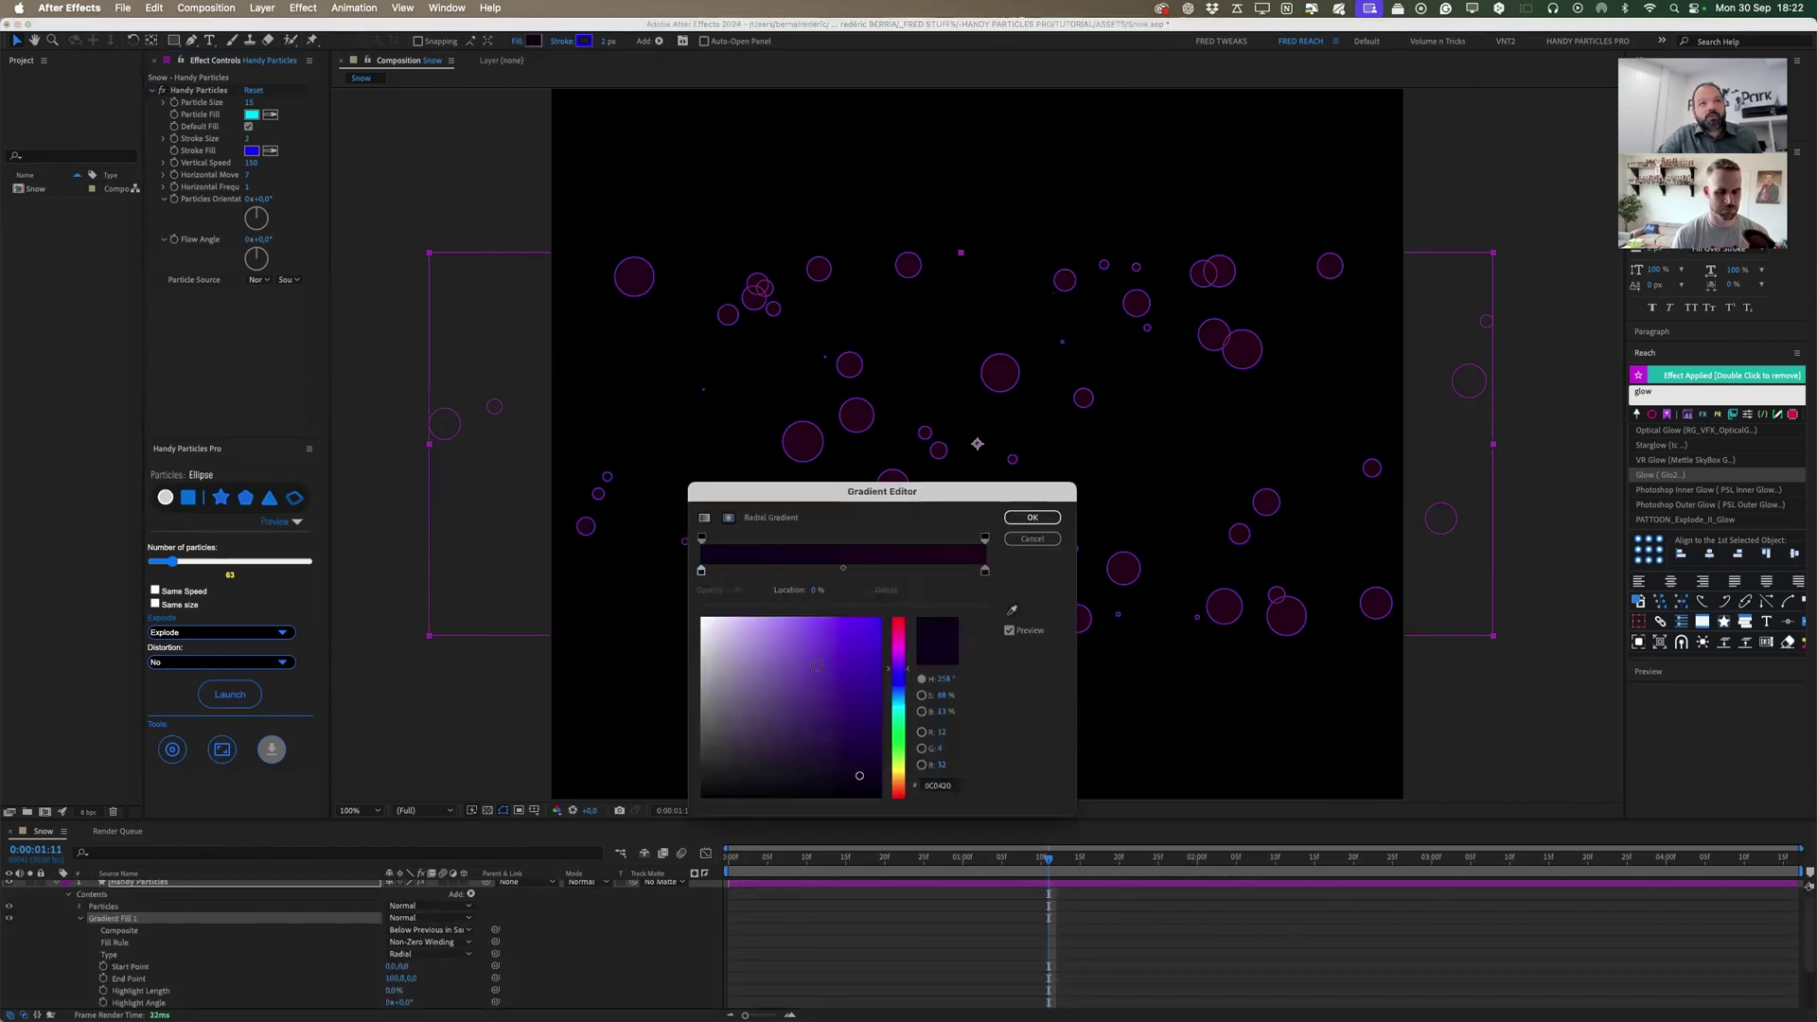
{"action": "left_click_drag", "start_coordinate": [897, 767], "coordinate": [875, 629]}
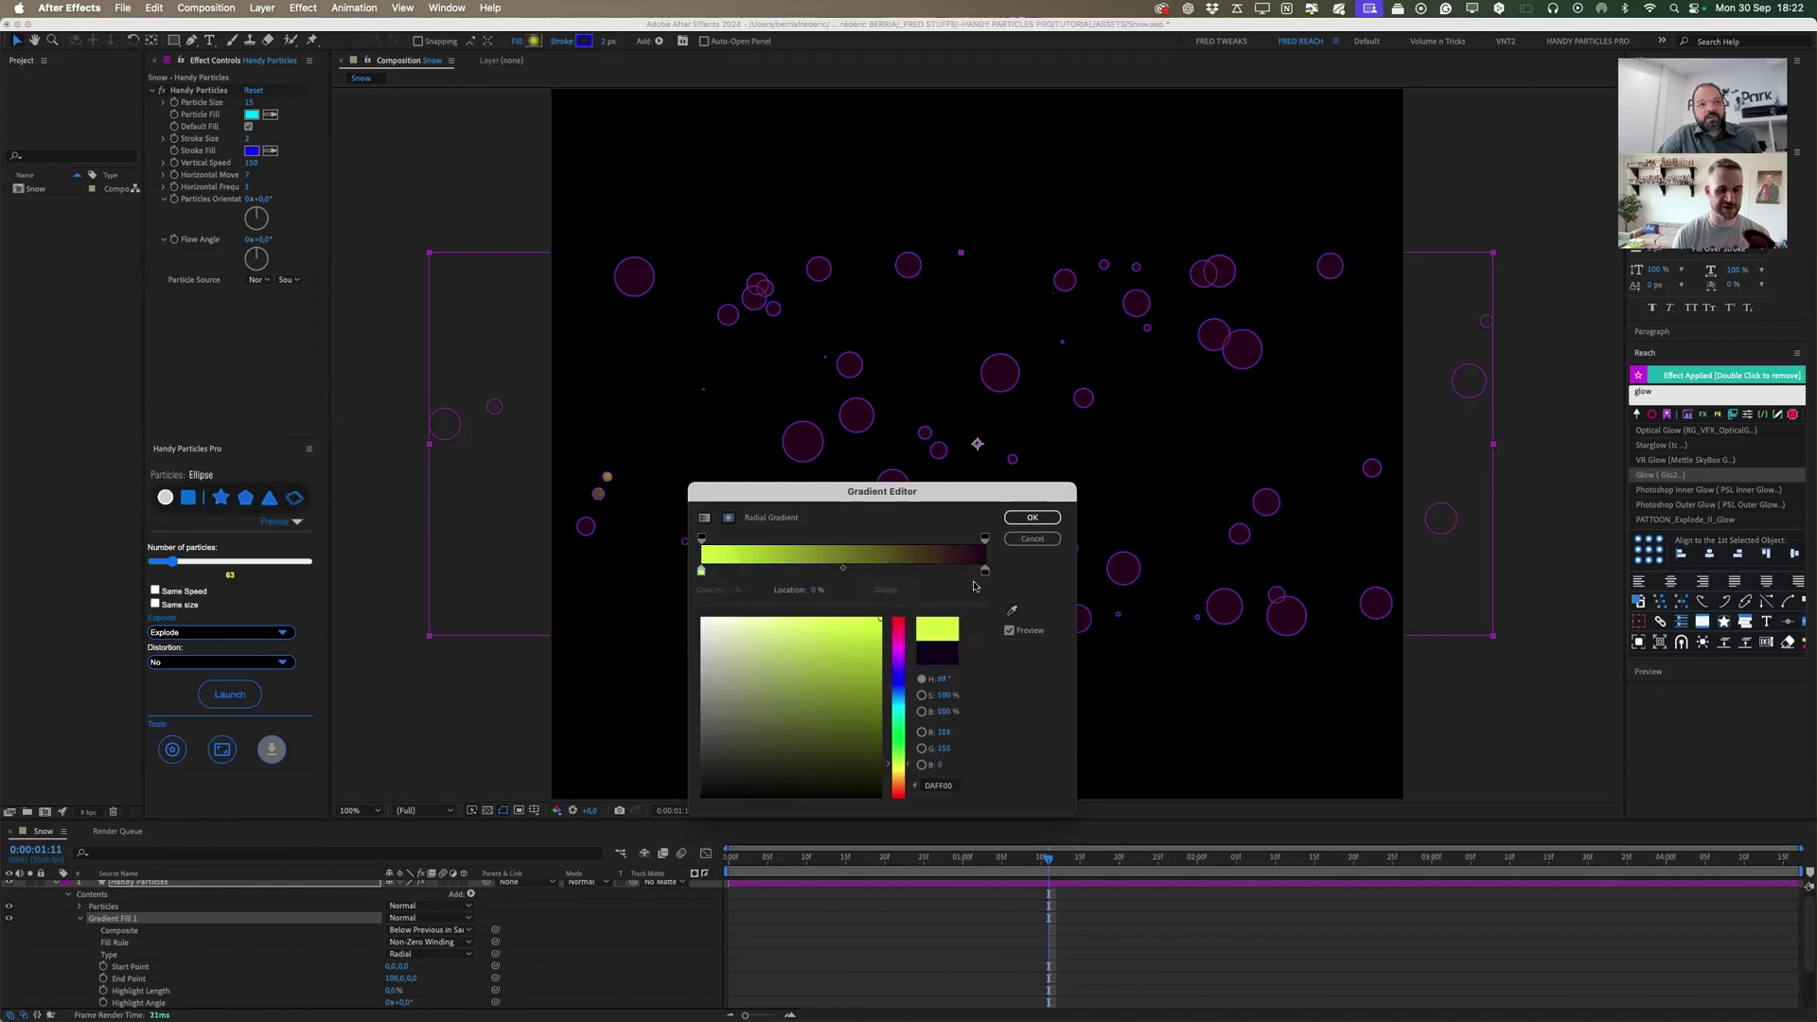
{"action": "left_click", "coordinate": [985, 570]}
{"action": "mouse_move", "coordinate": [897, 768]}
{"action": "left_mouse_down"}
{"action": "mouse_move", "coordinate": [895, 786]}
{"action": "mouse_move", "coordinate": [881, 620]}
{"action": "left_mouse_up"}
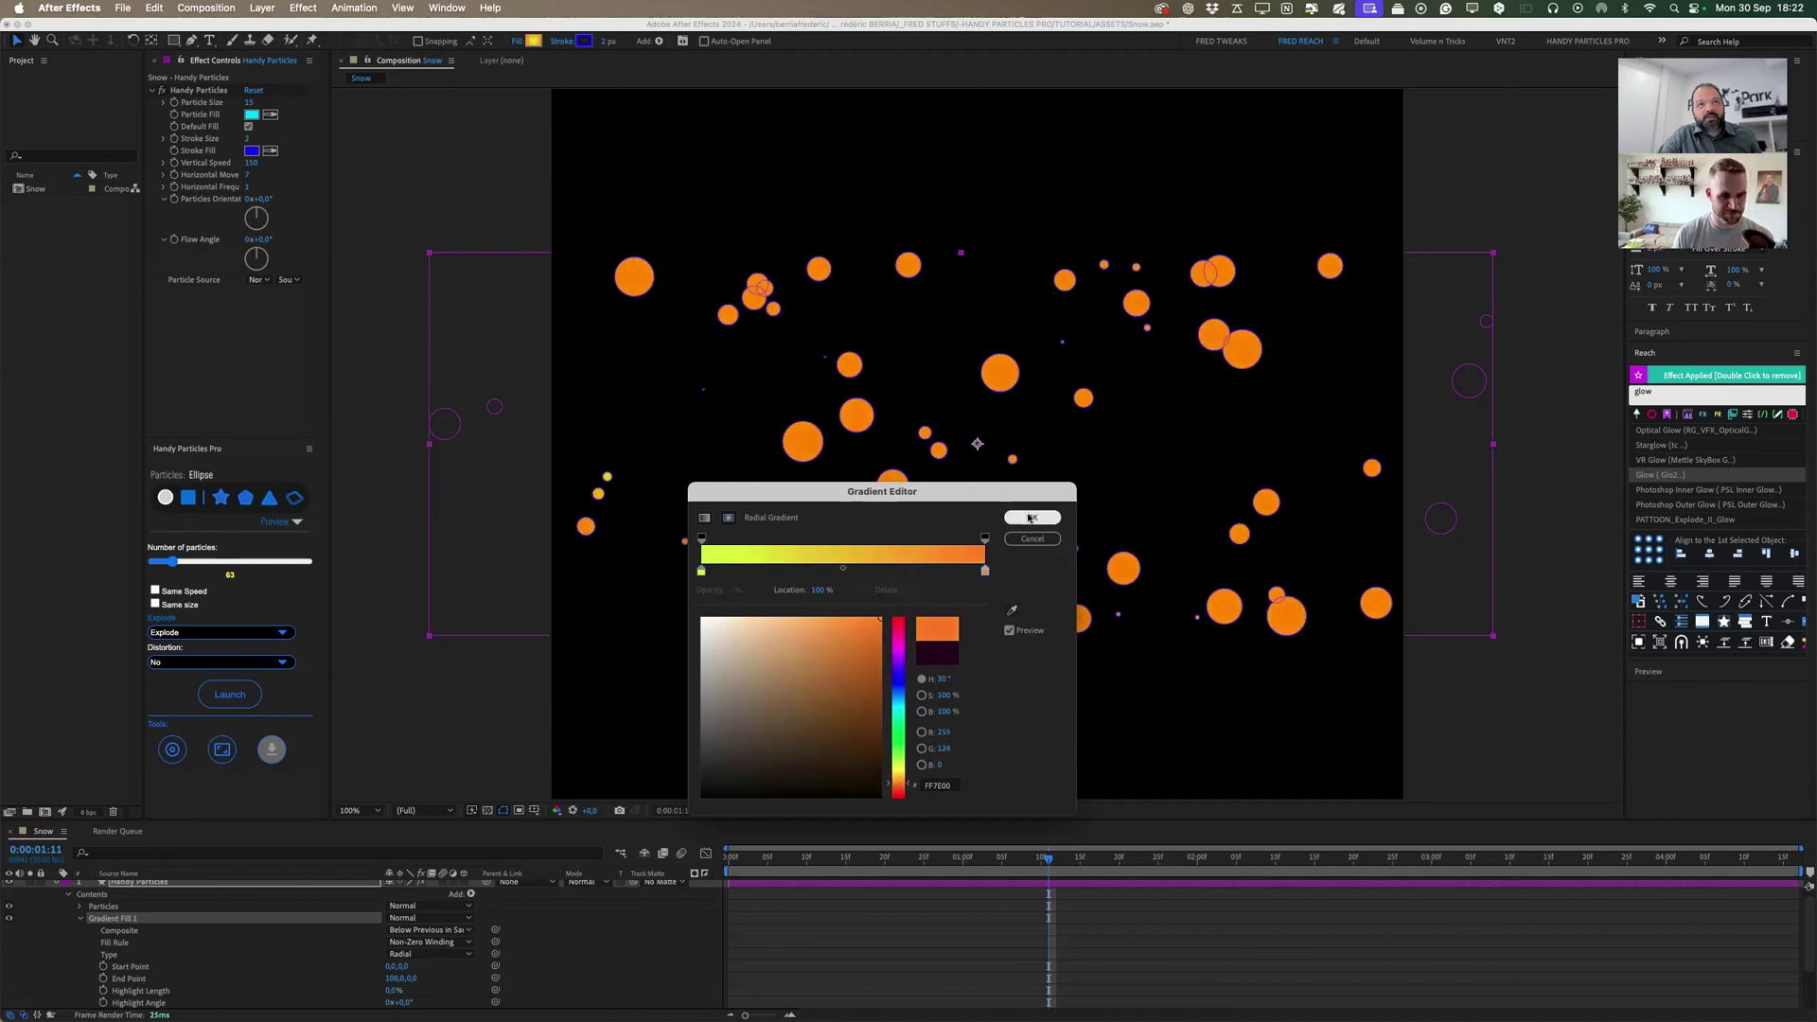
{"action": "left_click", "coordinate": [701, 571]}
{"action": "left_click", "coordinate": [900, 768]}
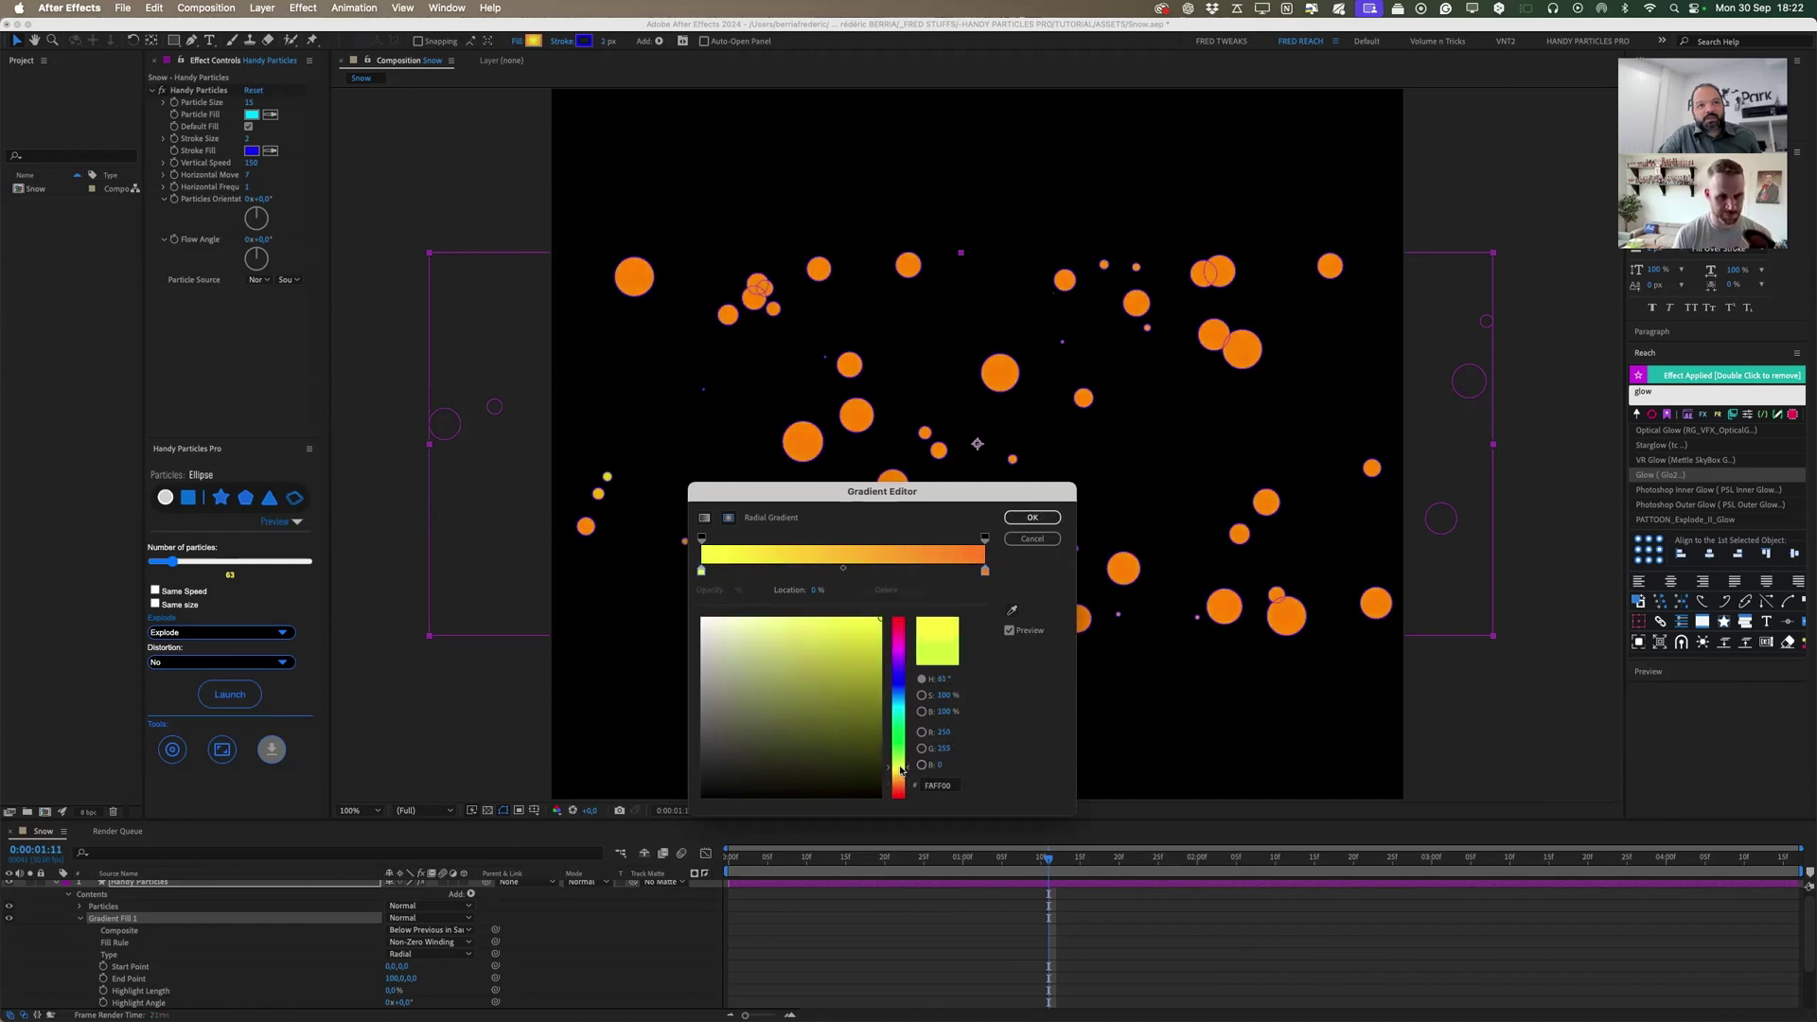
{"action": "left_click", "coordinate": [1033, 518]}
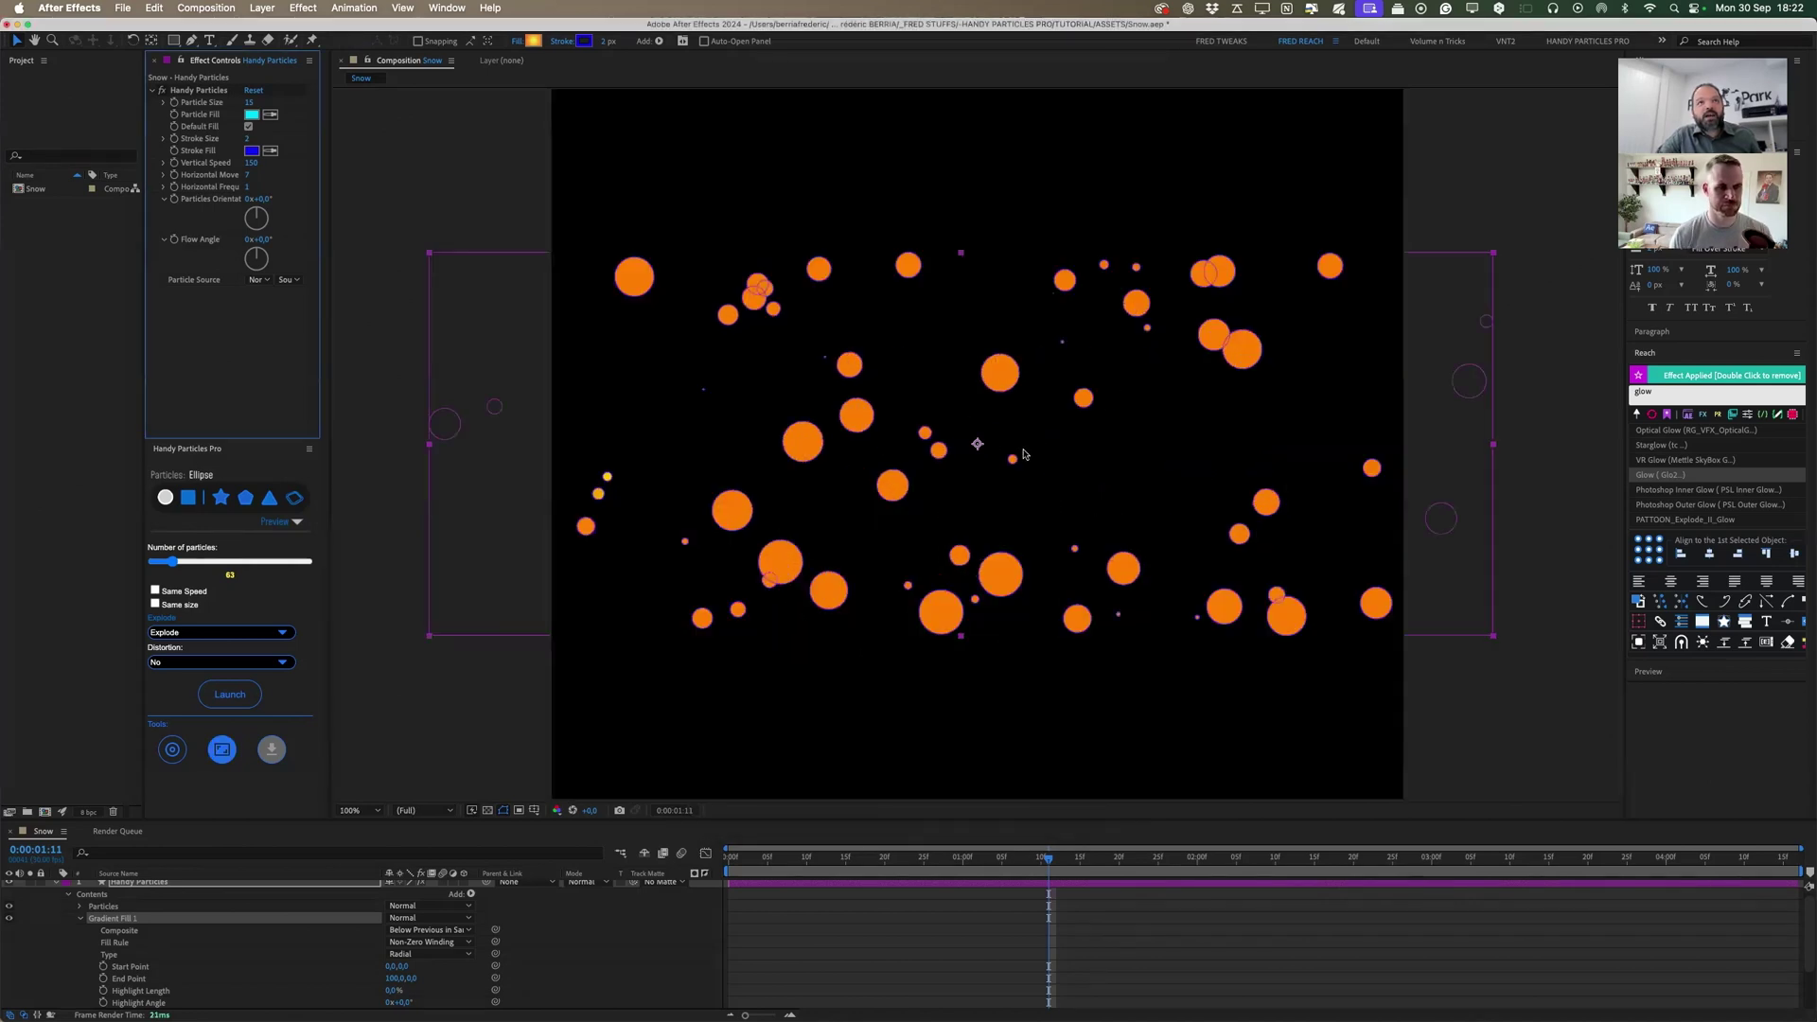
{"action": "key", "text": "space"}
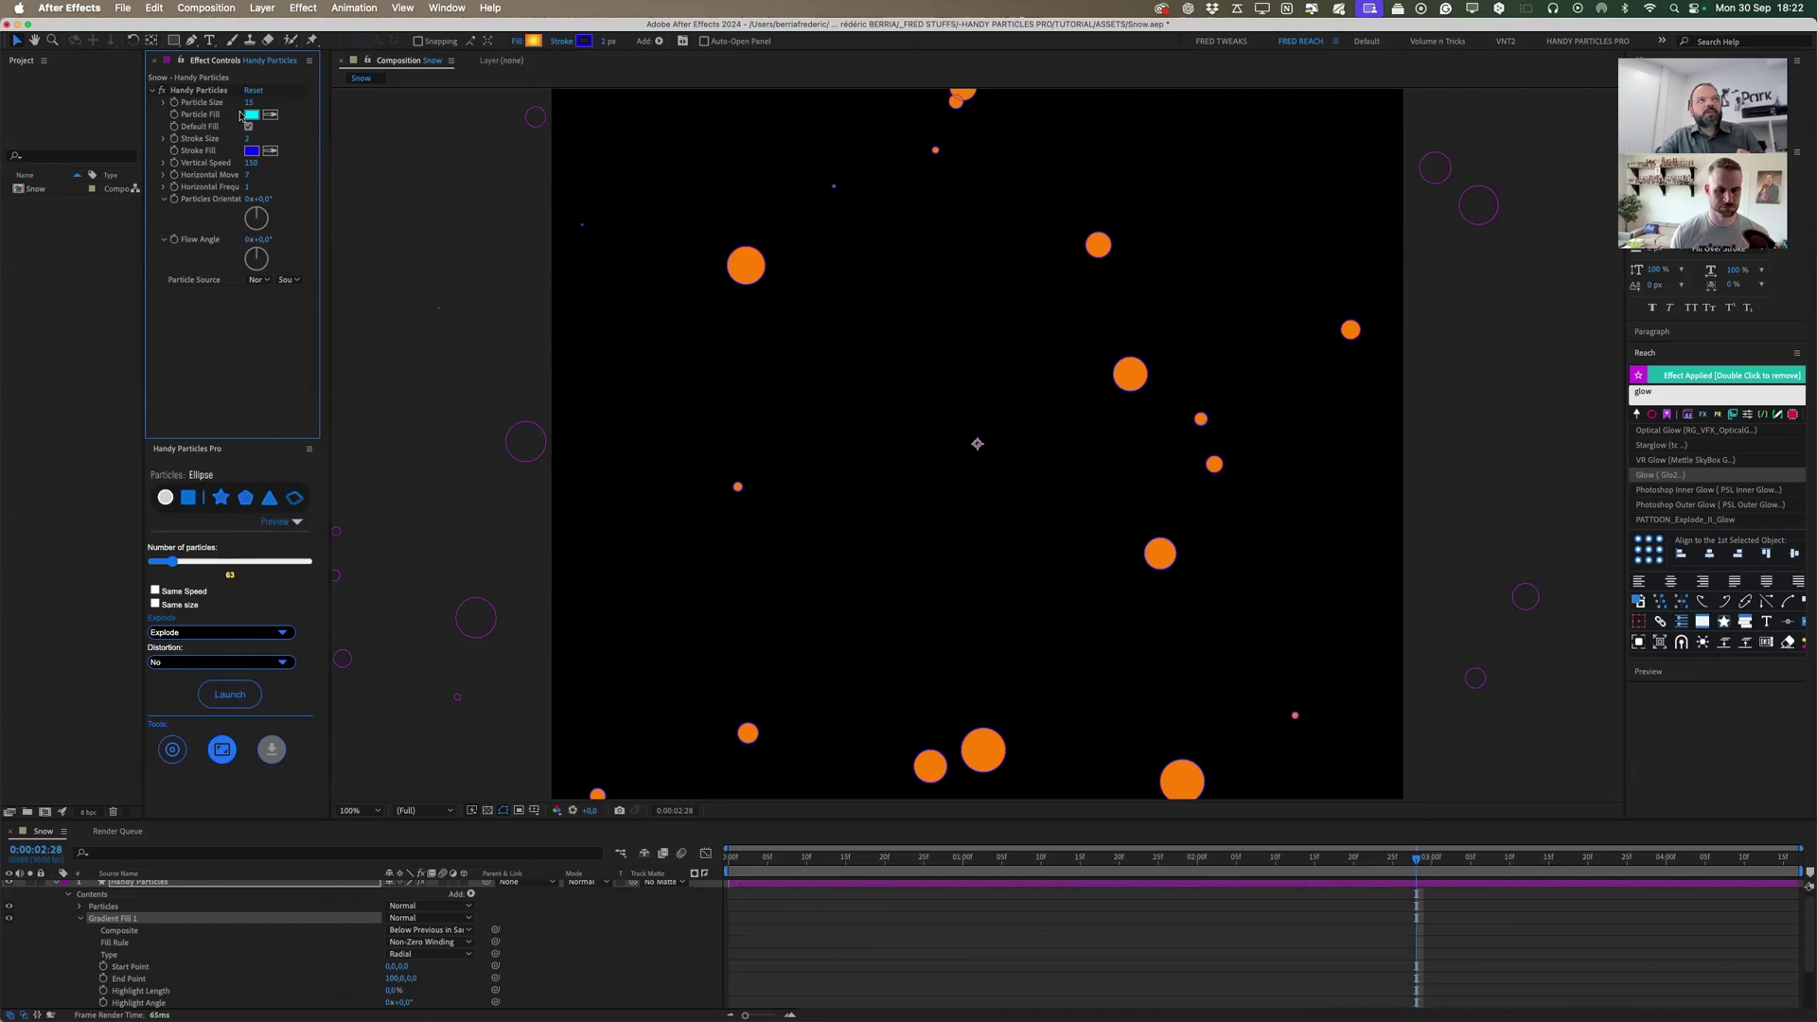
Reduce the ellipses' Particle Size to about 6, center them in the composition and preview the animation from the first frame.
{"action": "left_click_drag", "start_coordinate": [248, 102], "coordinate": [244, 102]}
{"action": "key", "text": "comma"}
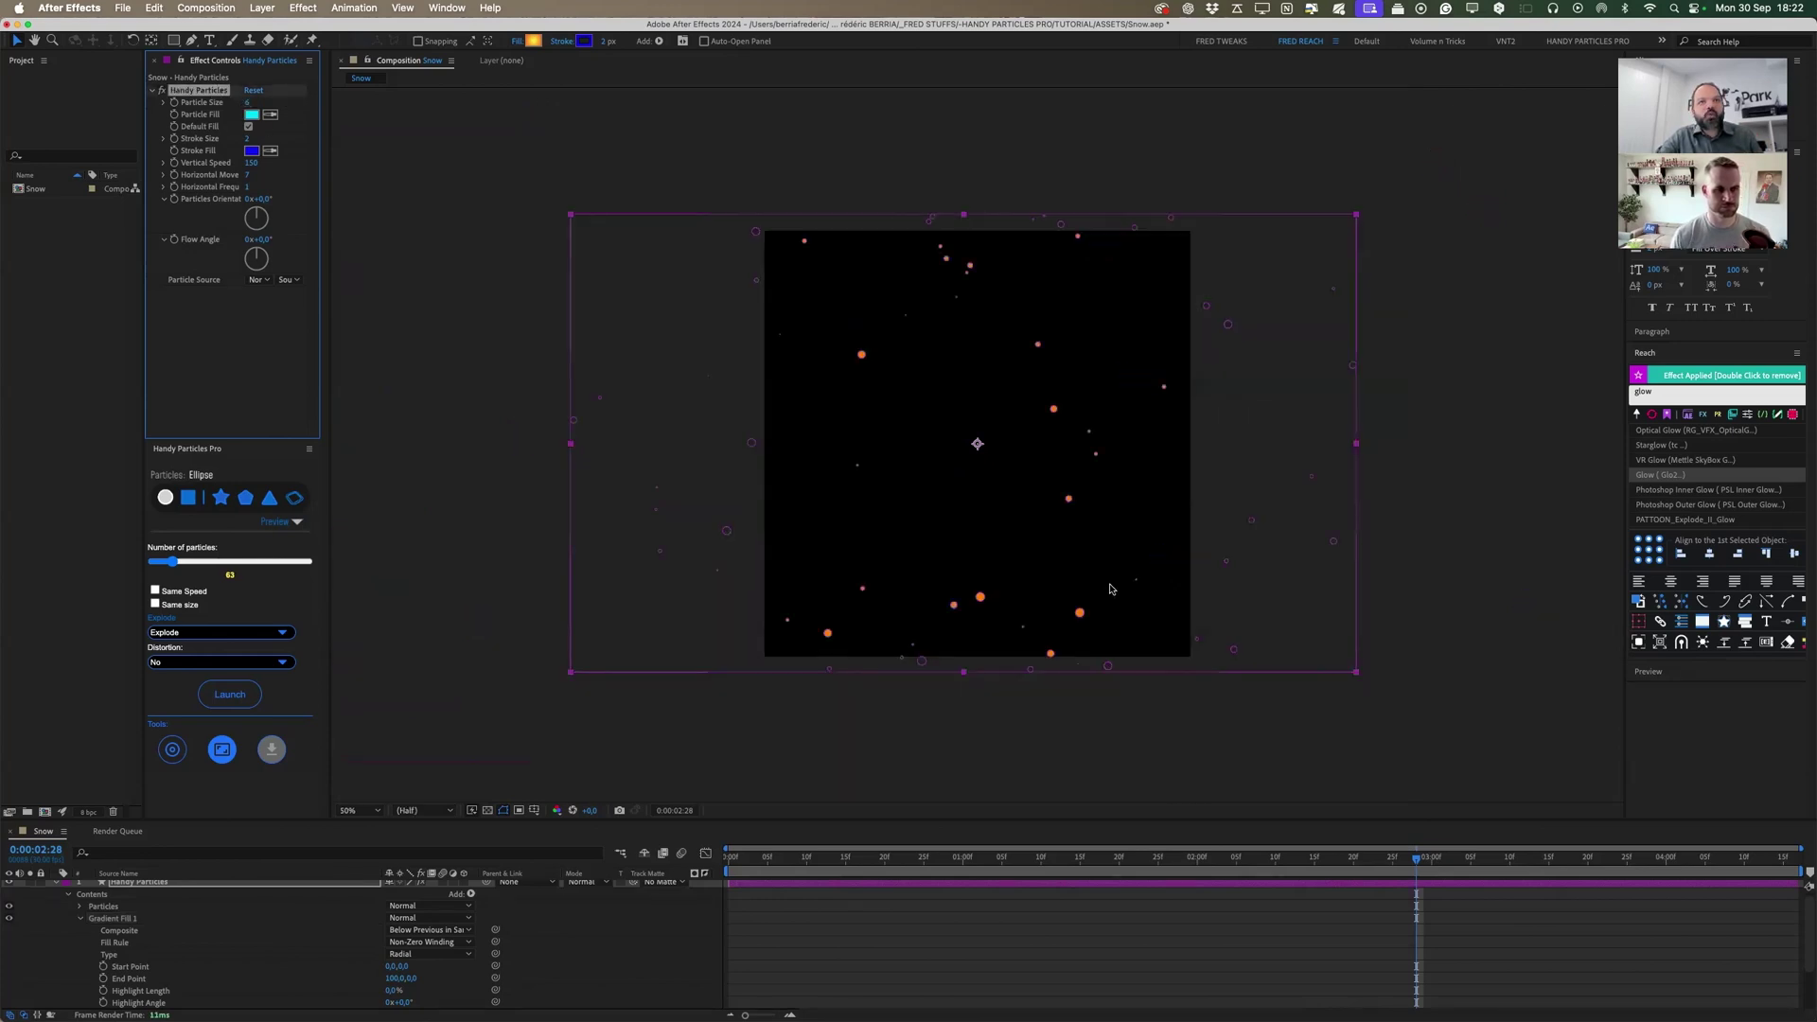
{"action": "left_click", "coordinate": [173, 749]}
{"action": "left_click", "coordinate": [222, 749]}
{"action": "key", "text": "Home"}
{"action": "key", "text": "space"}
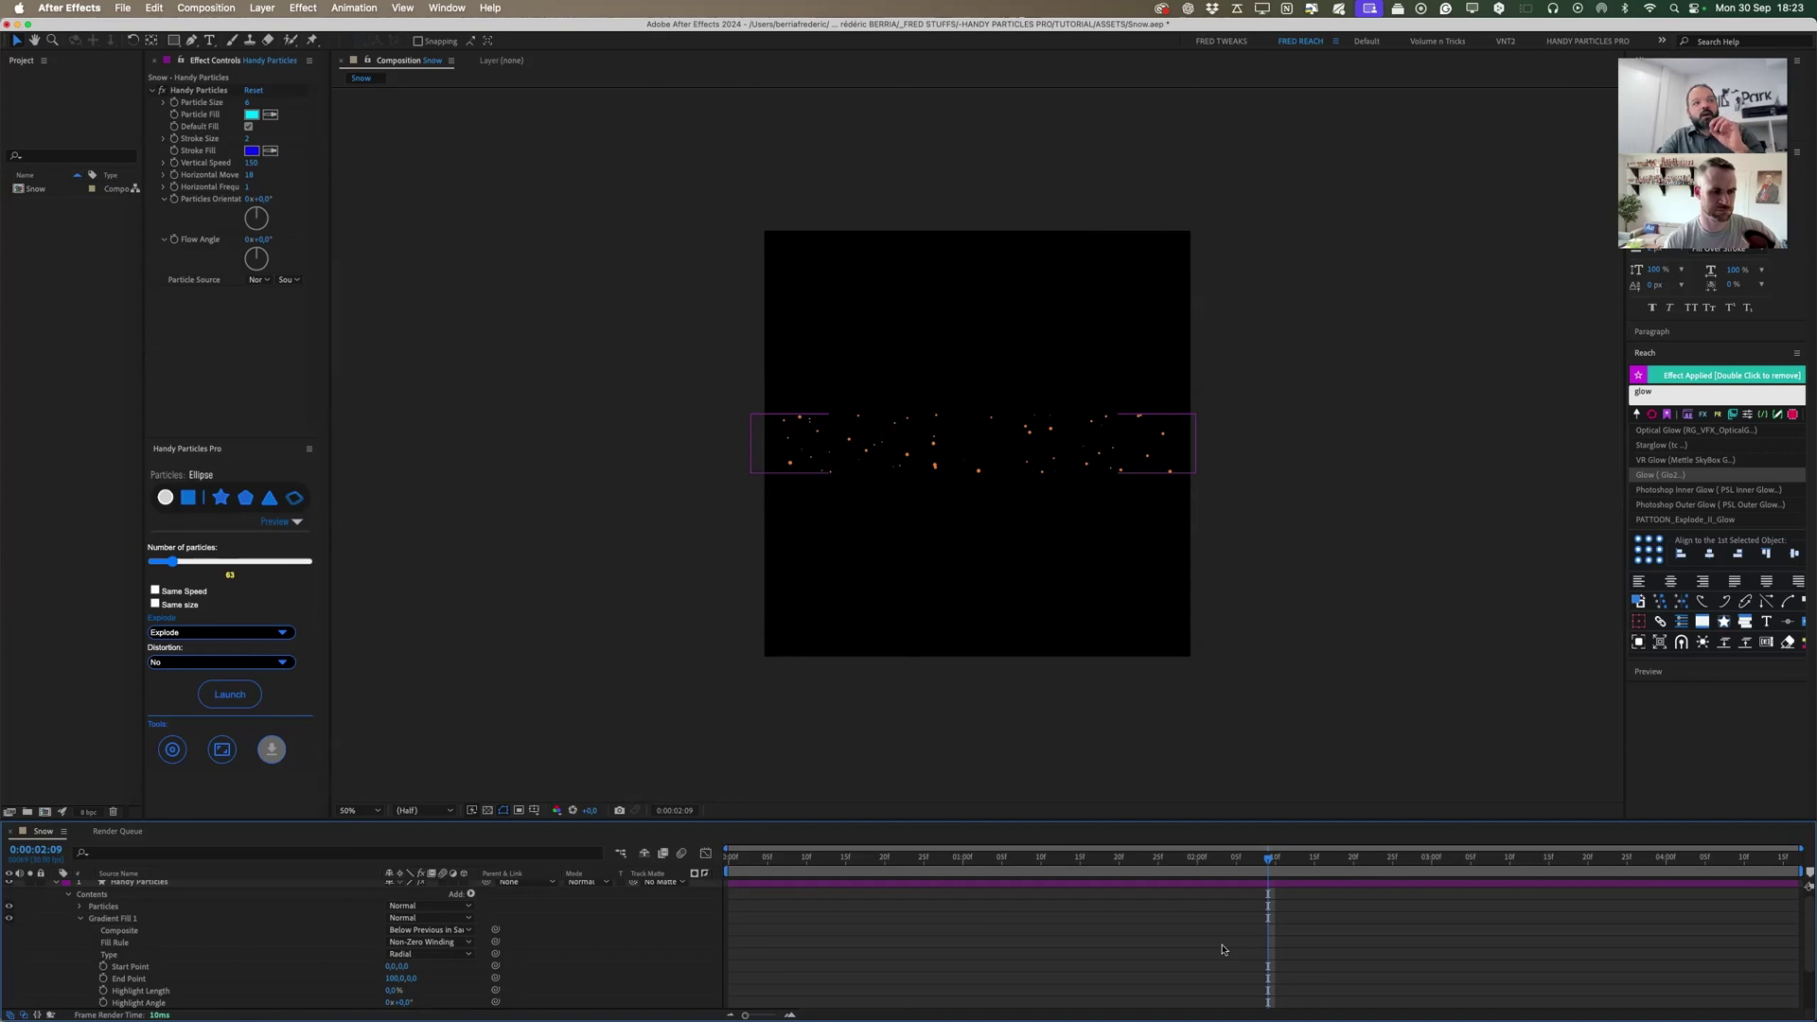
Create an Explode burst of 13 star particles with the Echo distortion and preview their trails.
{"action": "left_click", "coordinate": [285, 664]}
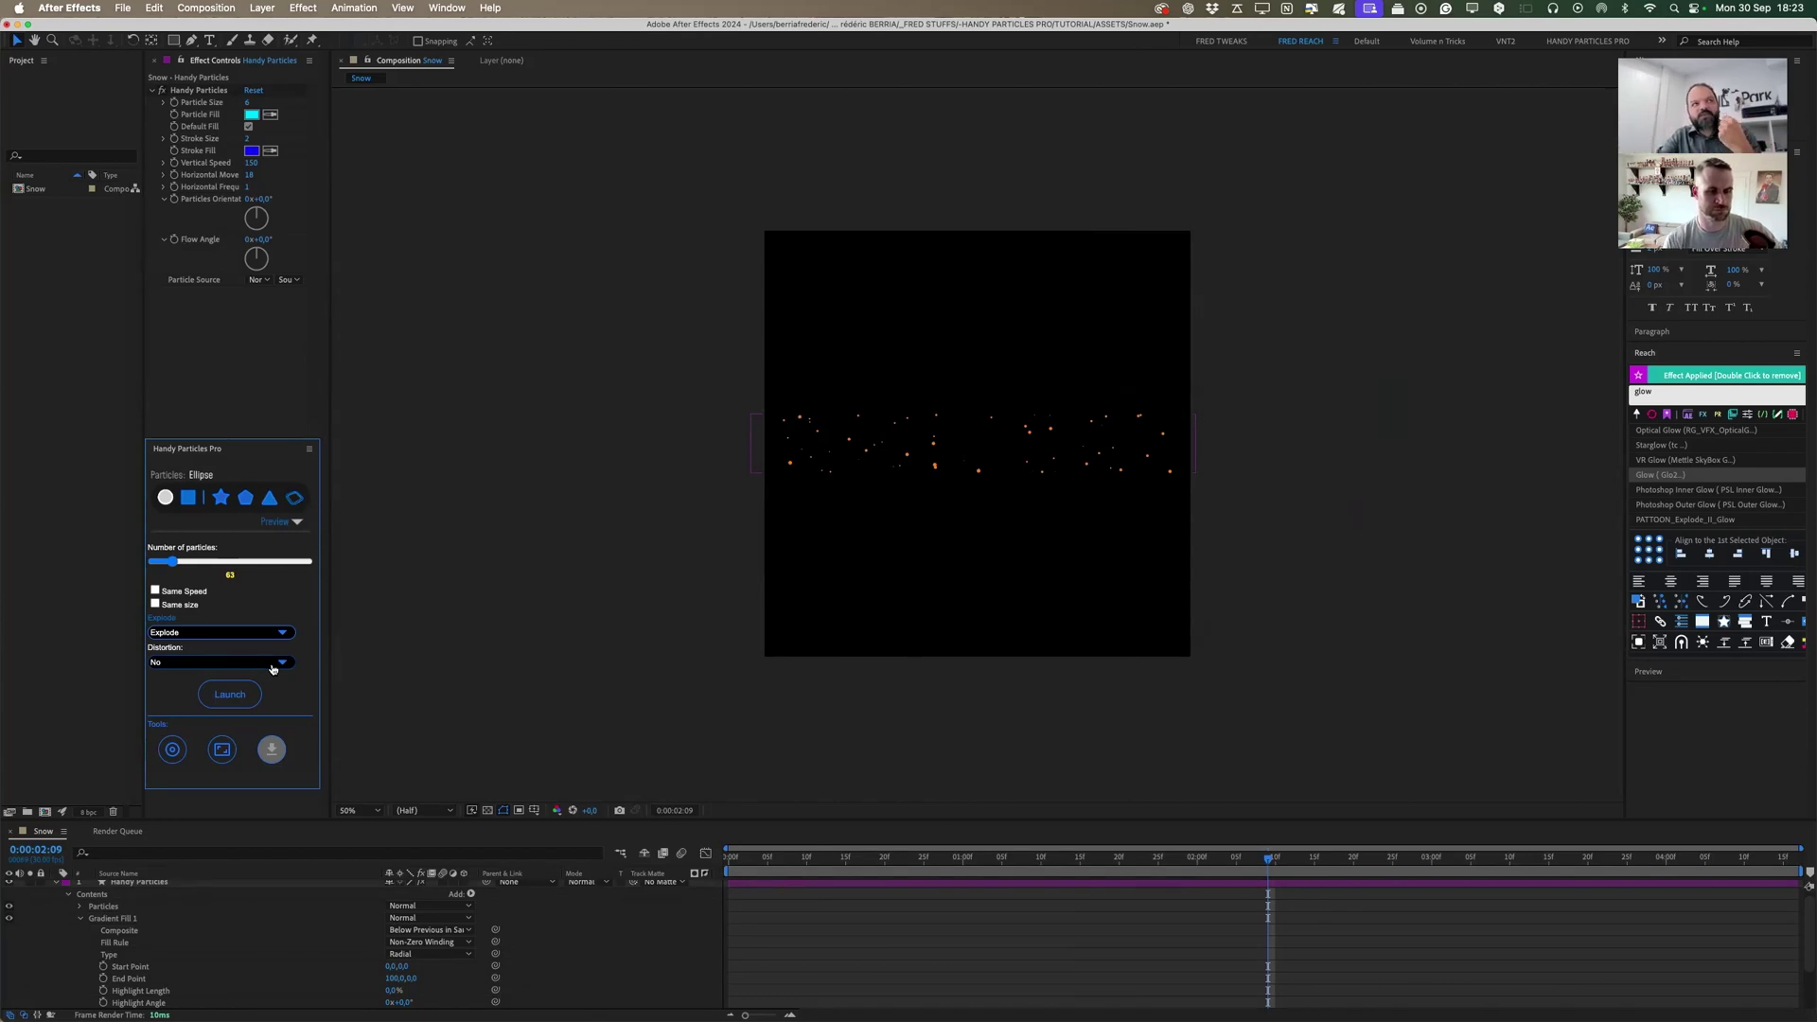
{"action": "left_click", "coordinate": [273, 667]}
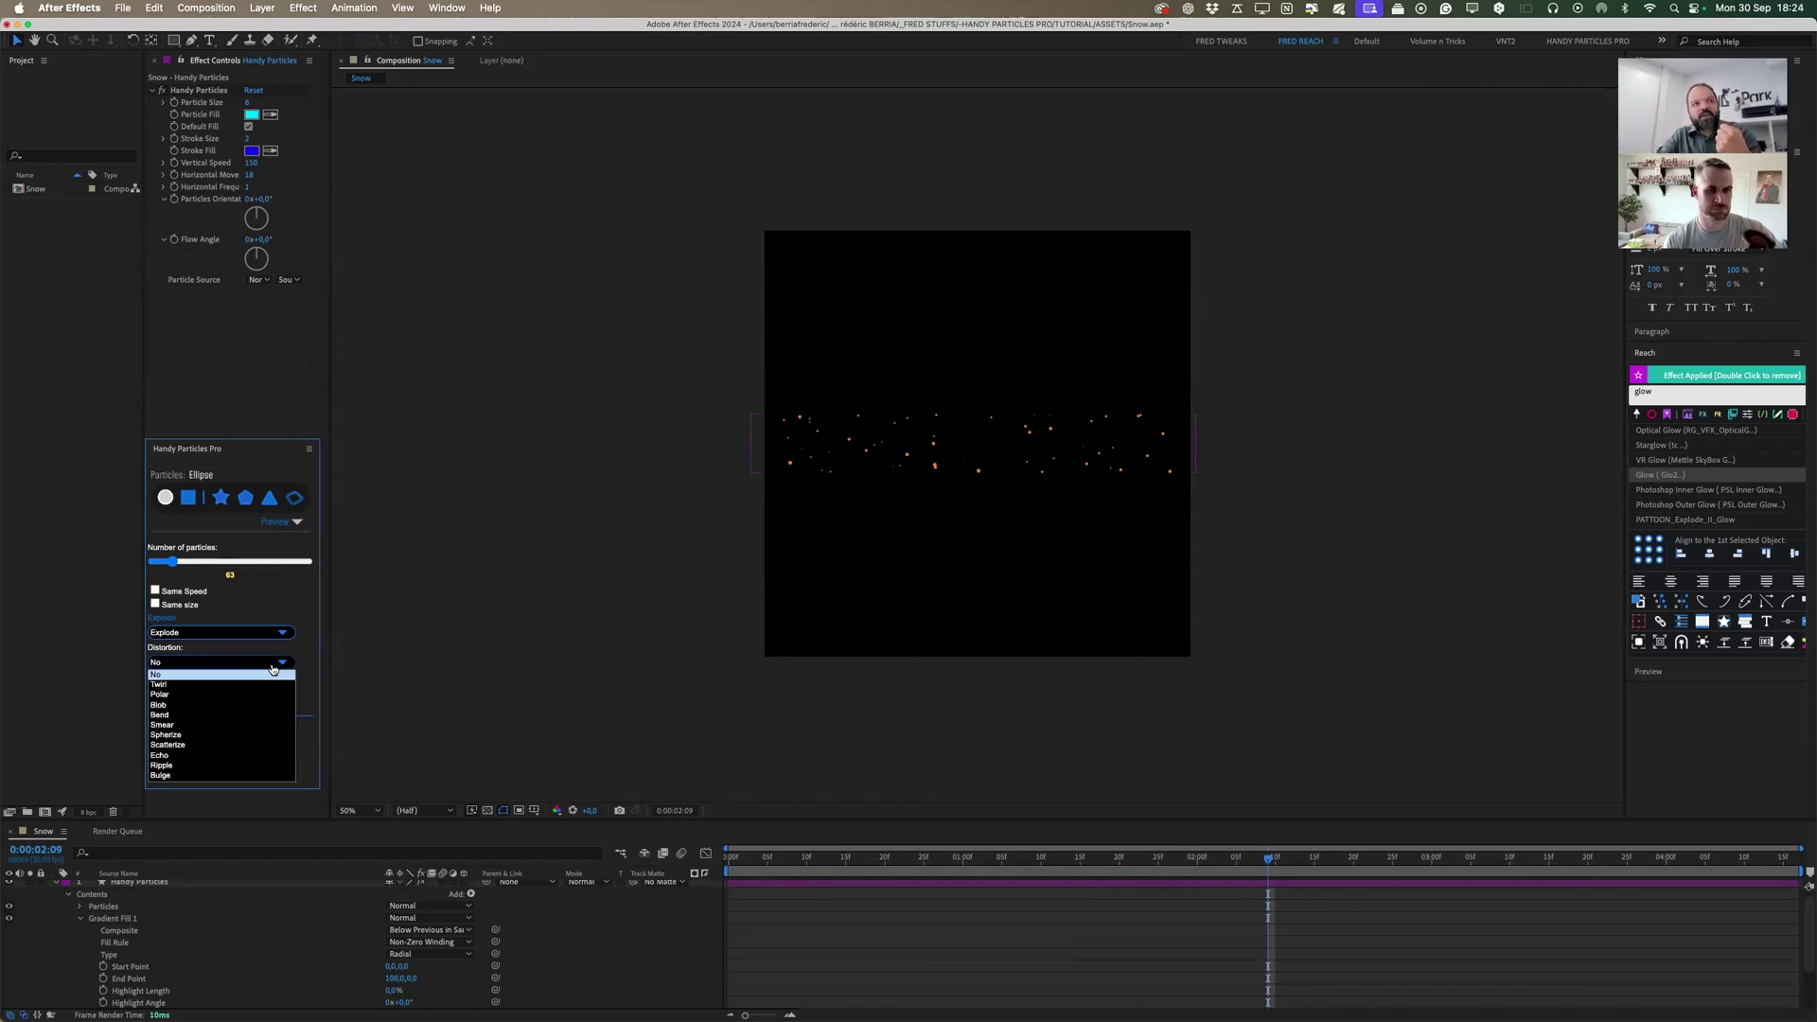
{"action": "left_click", "coordinate": [192, 756]}
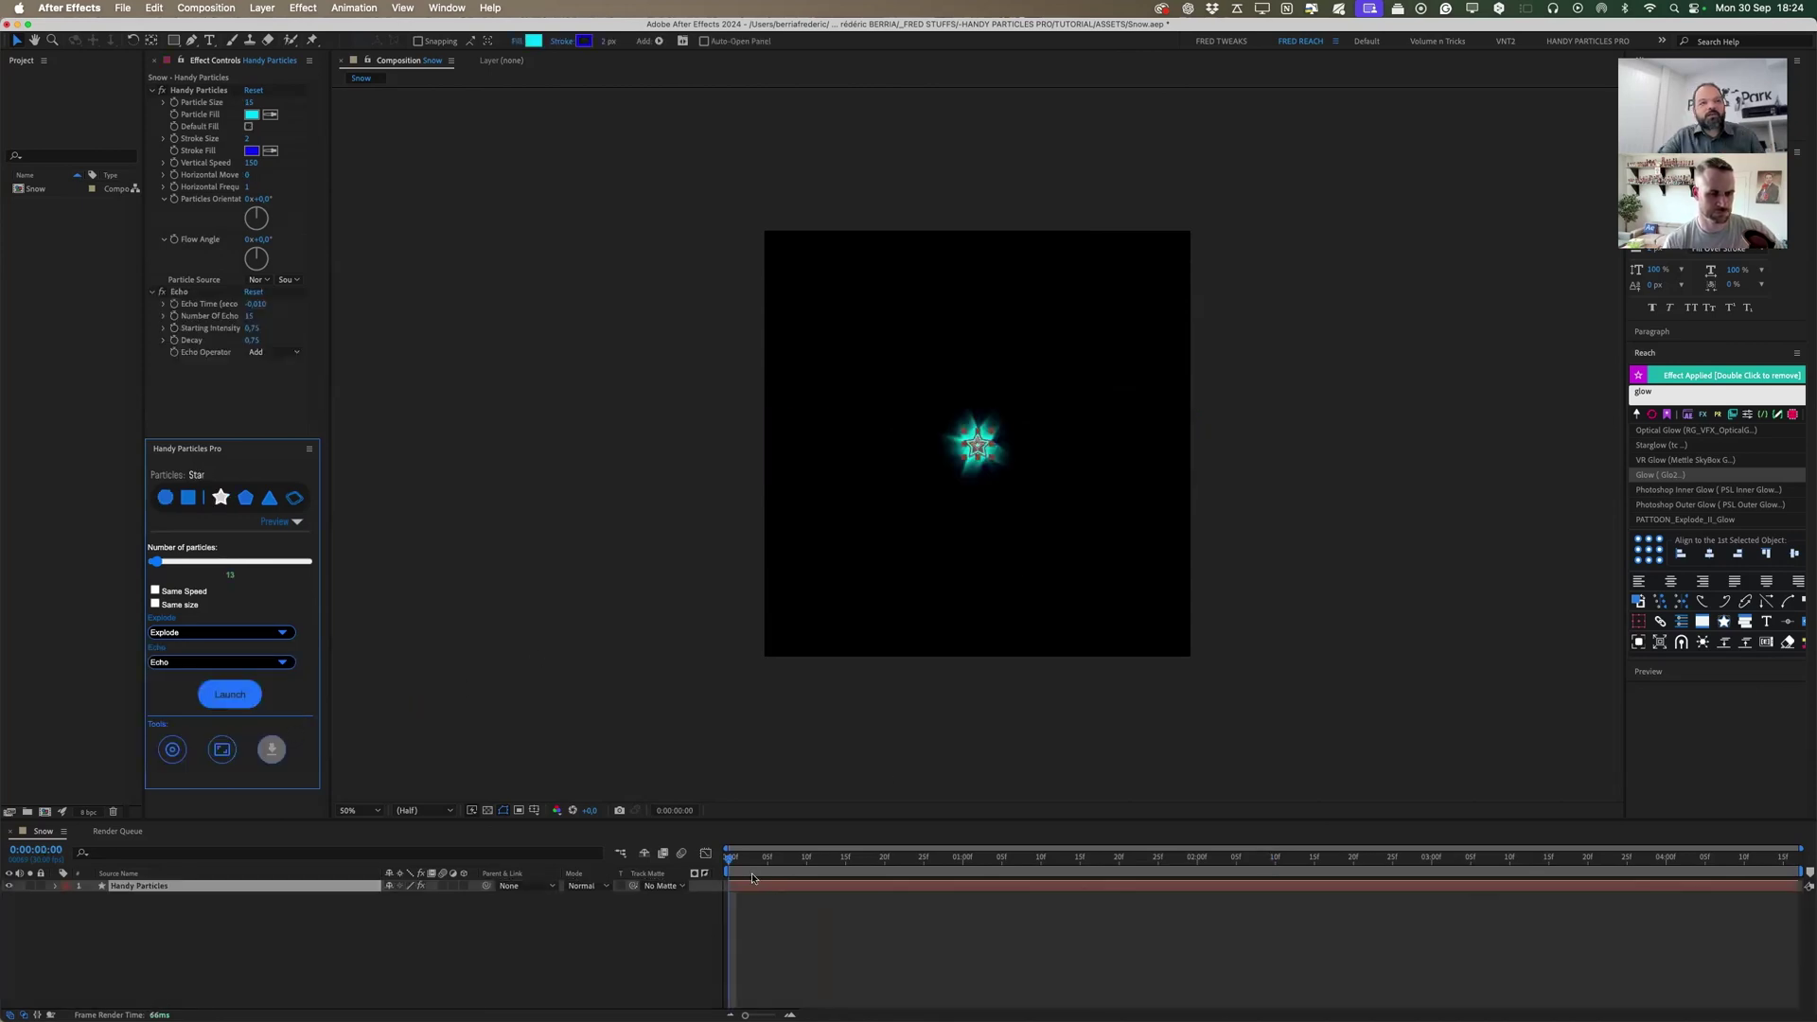
{"action": "key", "text": "space"}
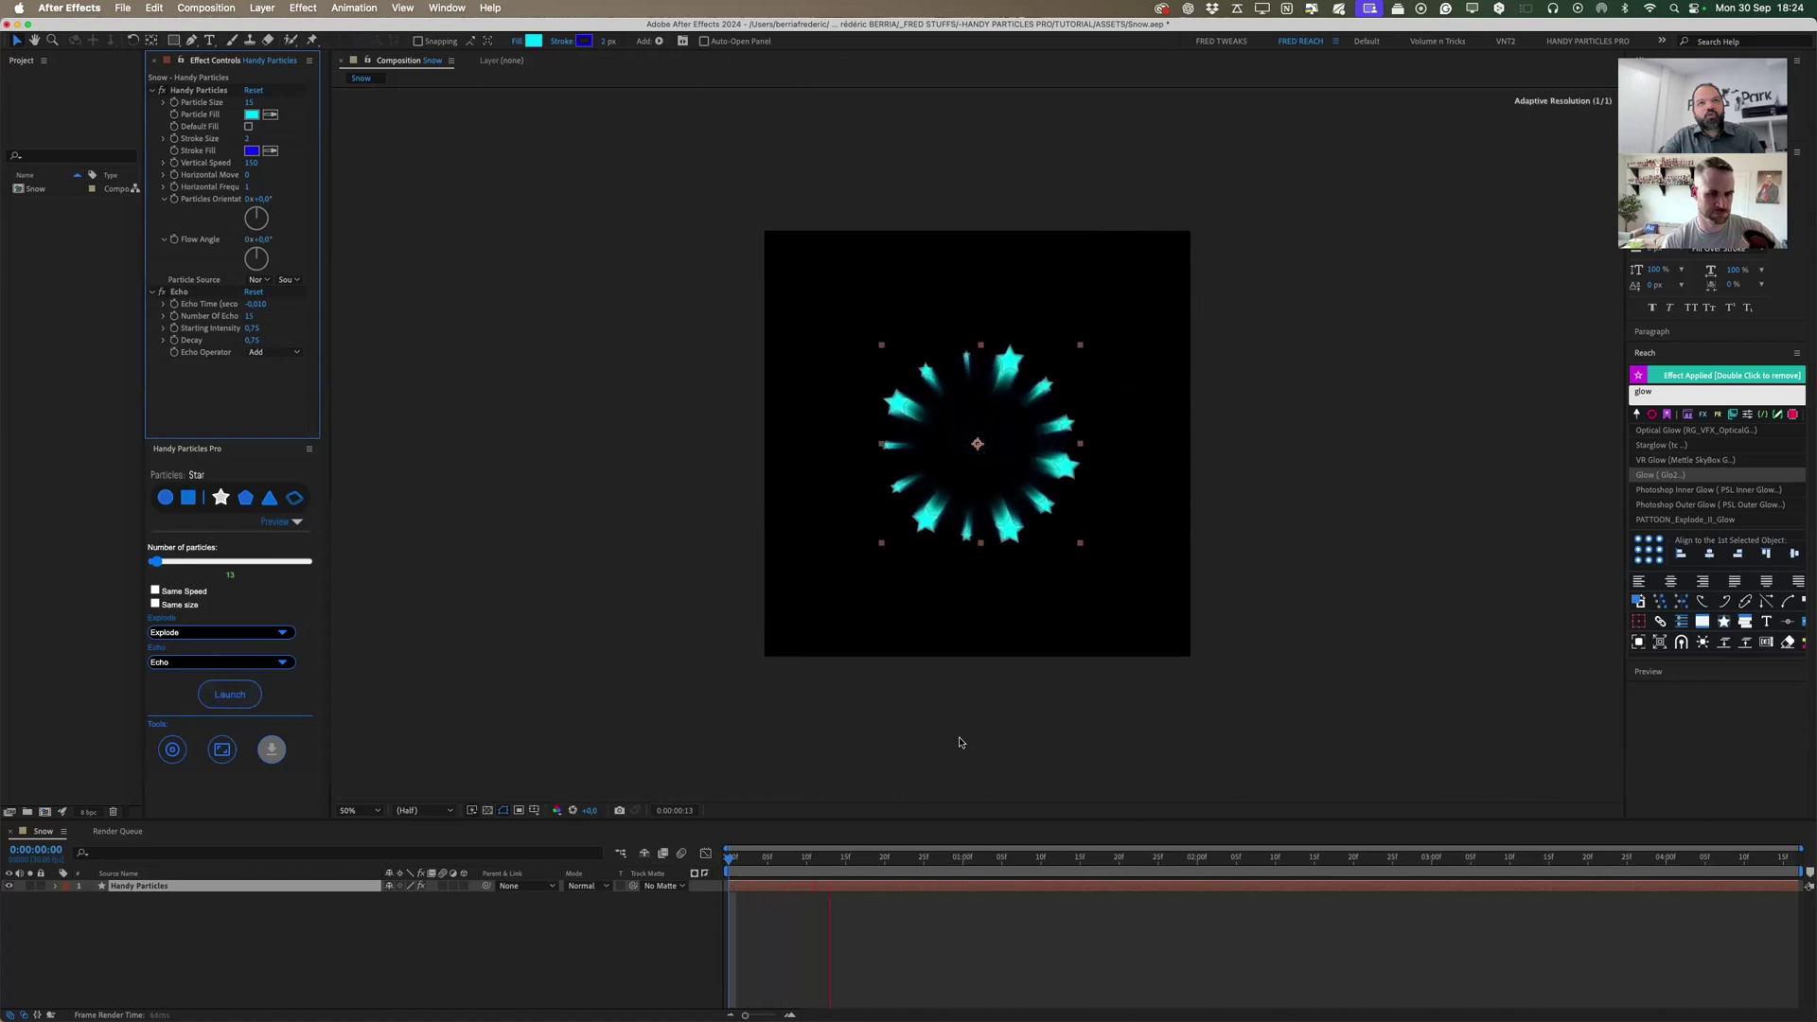
{"action": "left_click", "coordinate": [1101, 975]}
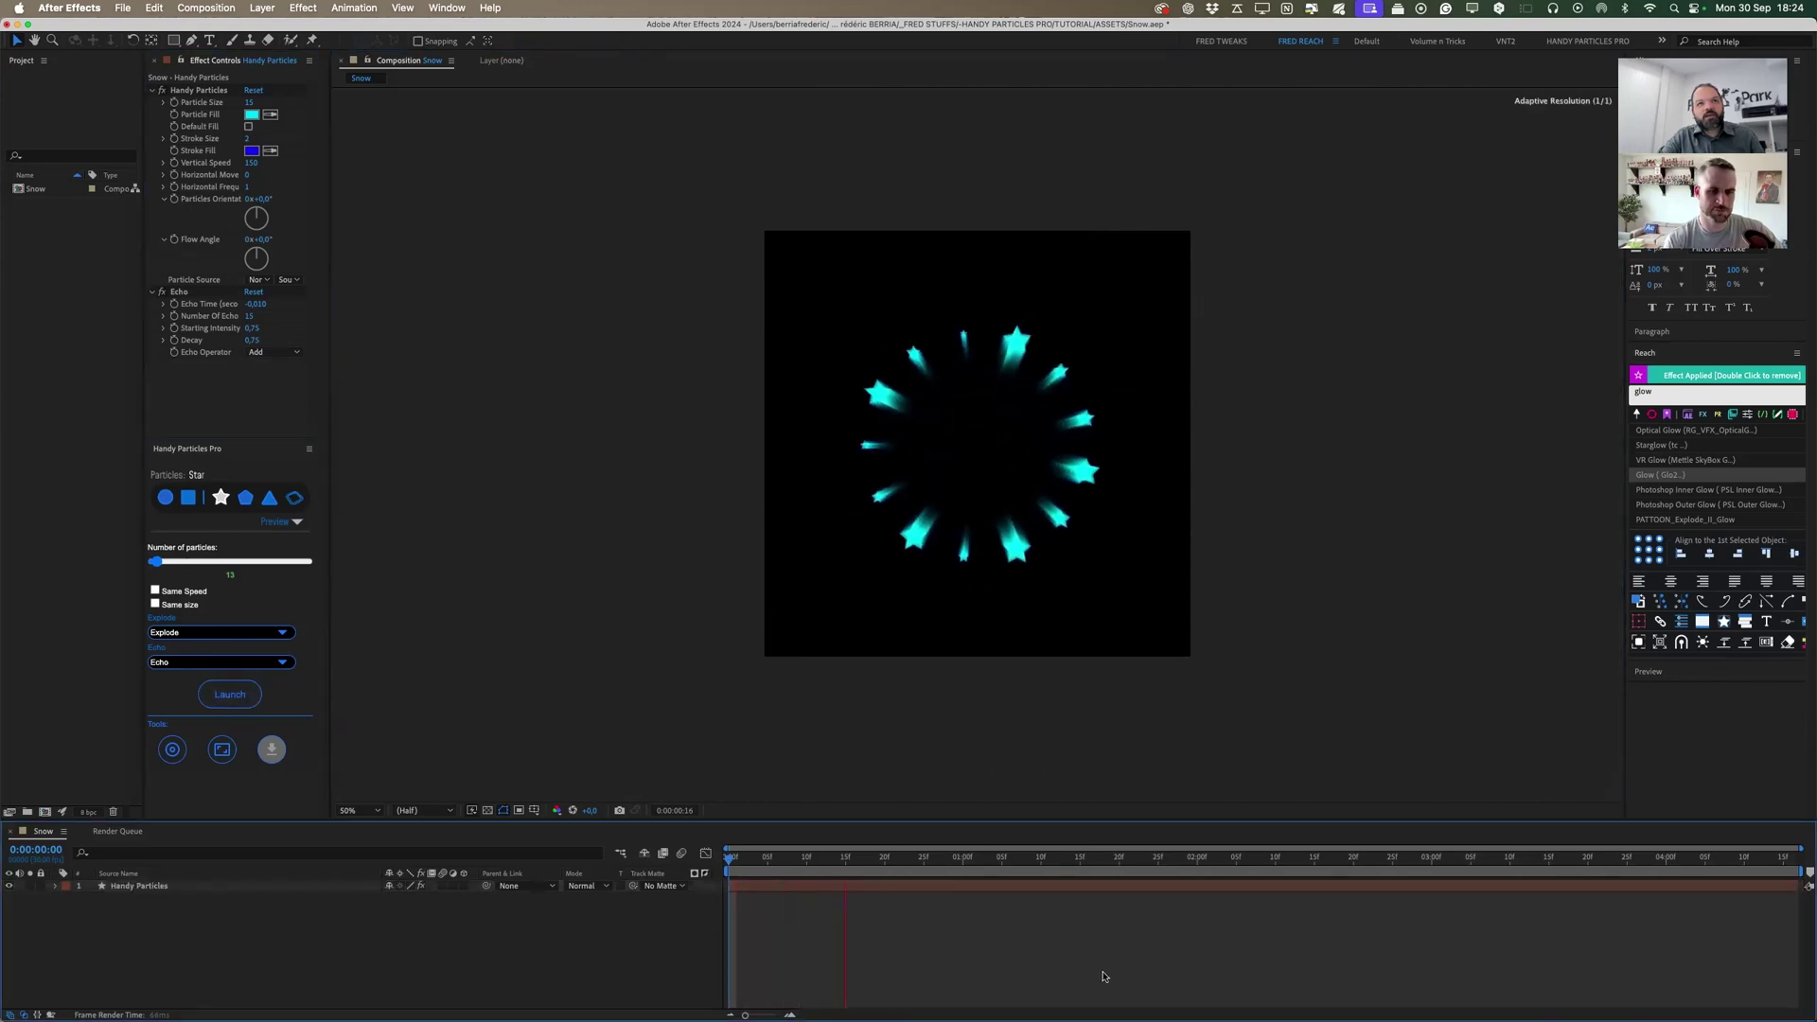
{"action": "left_click_drag", "start_coordinate": [736, 859], "coordinate": [851, 863]}
{"action": "left_click", "coordinate": [282, 665]}
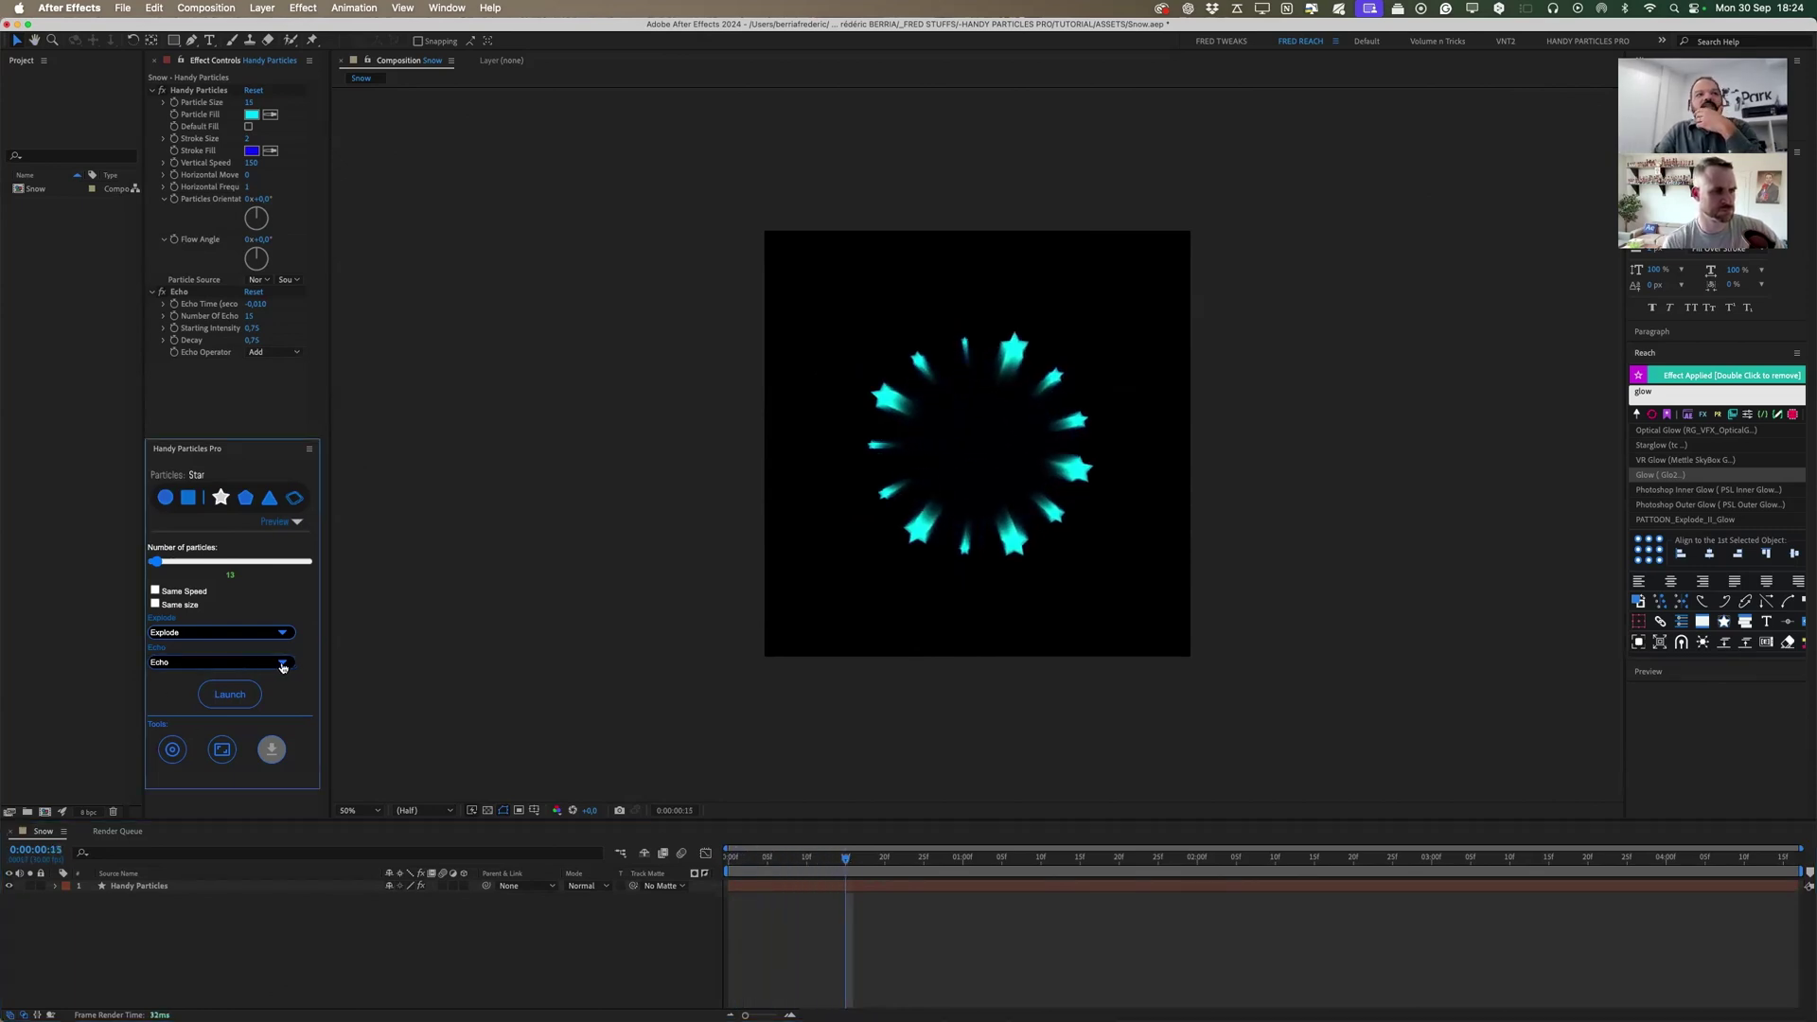
{"action": "left_click", "coordinate": [282, 665]}
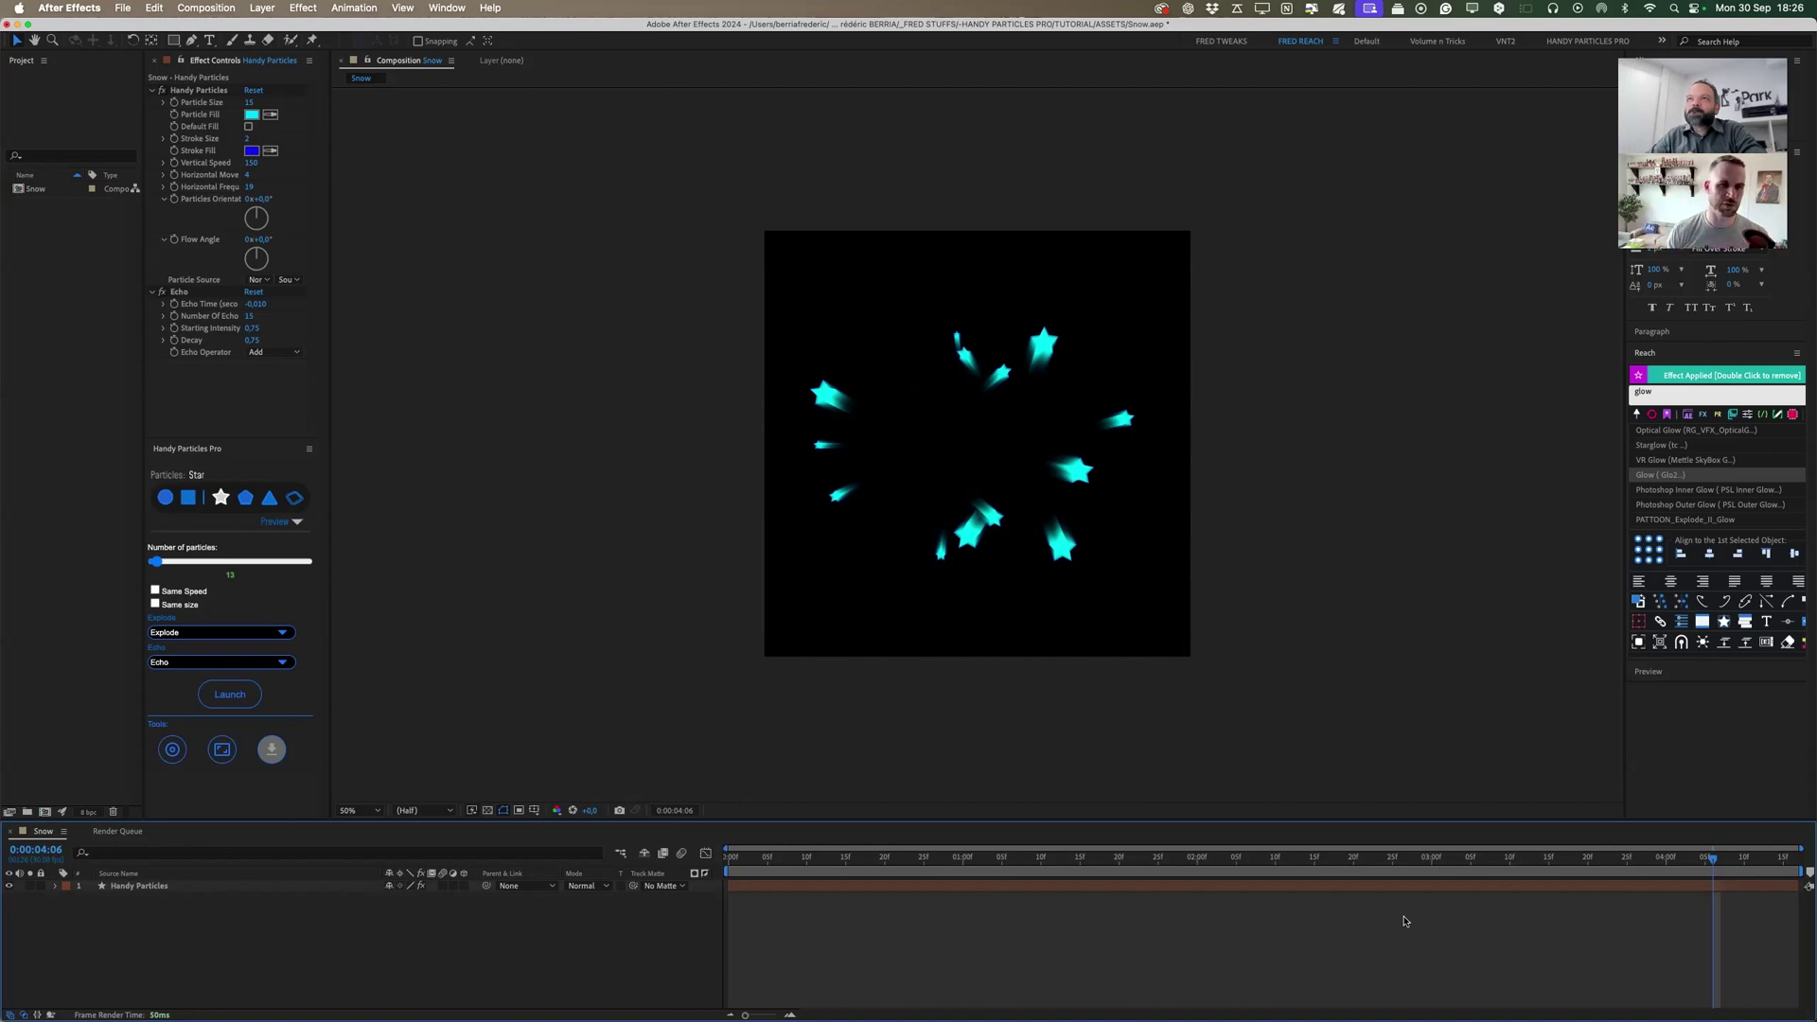
Pre-compose the star particle layer as Handy Particles Comp 1, moving all attributes into the new composition.
{"action": "left_click", "coordinate": [880, 871]}
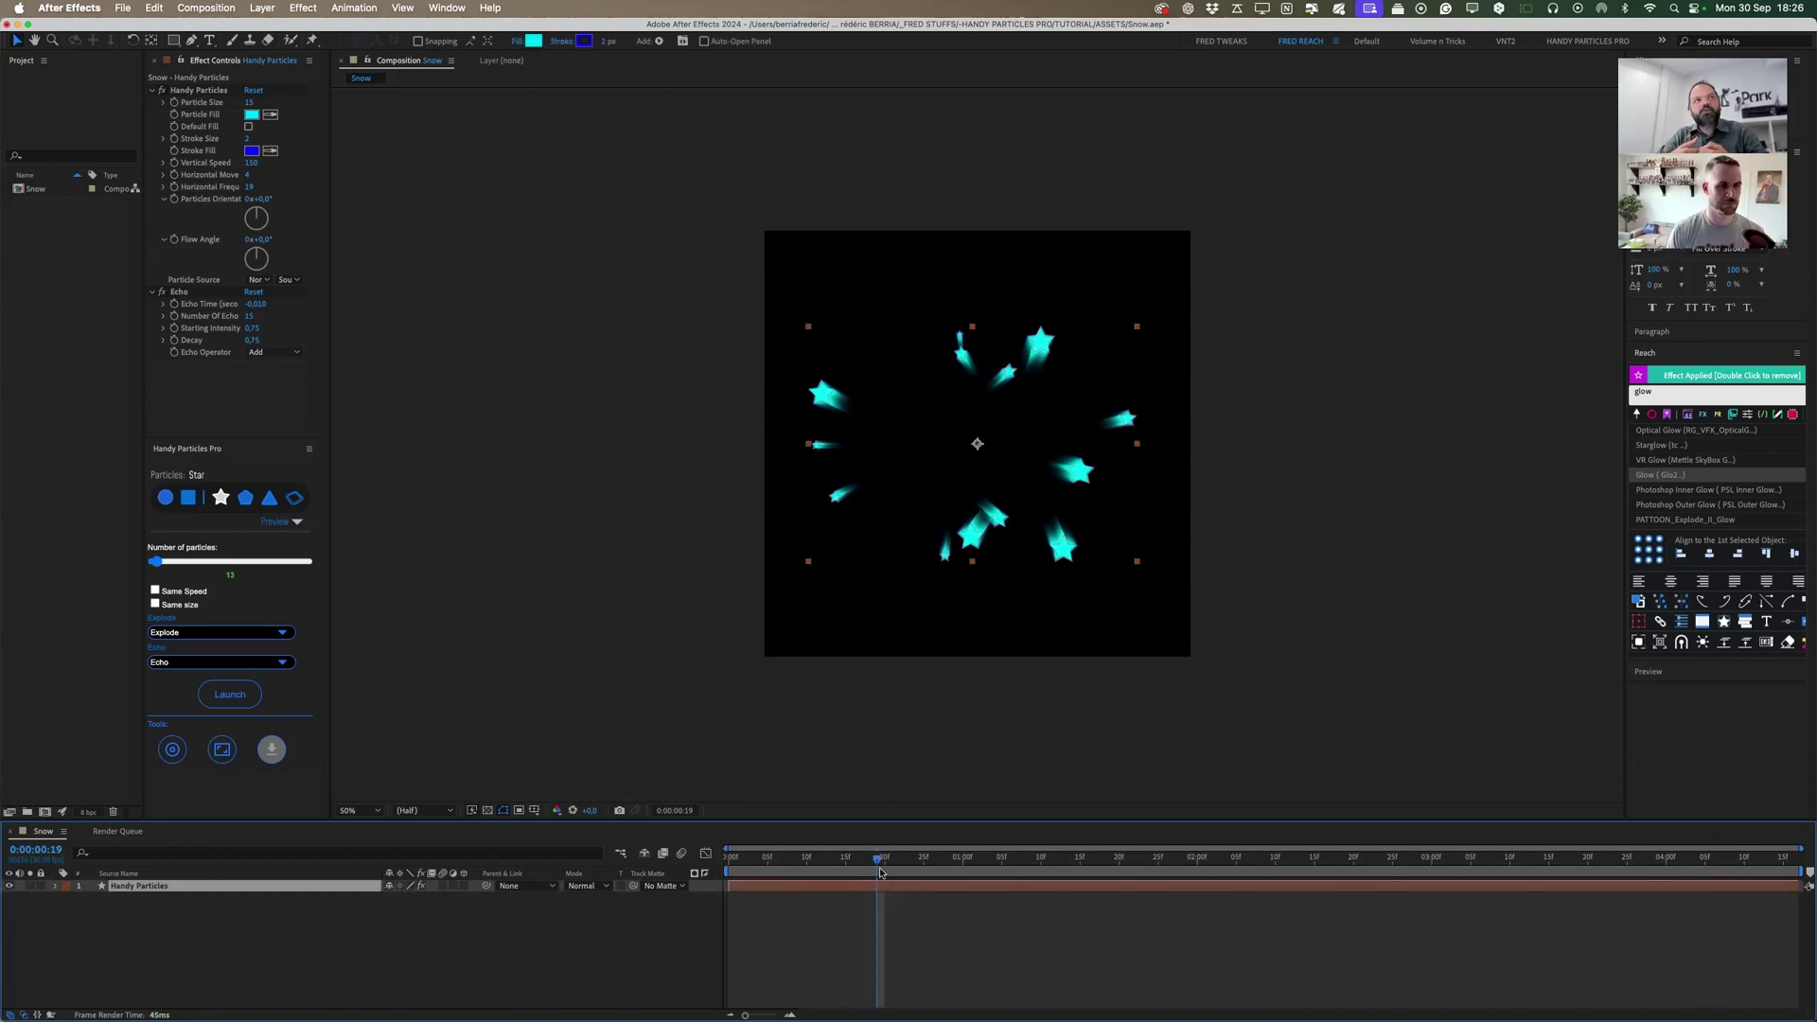
{"action": "key", "text": "super+shift+c"}
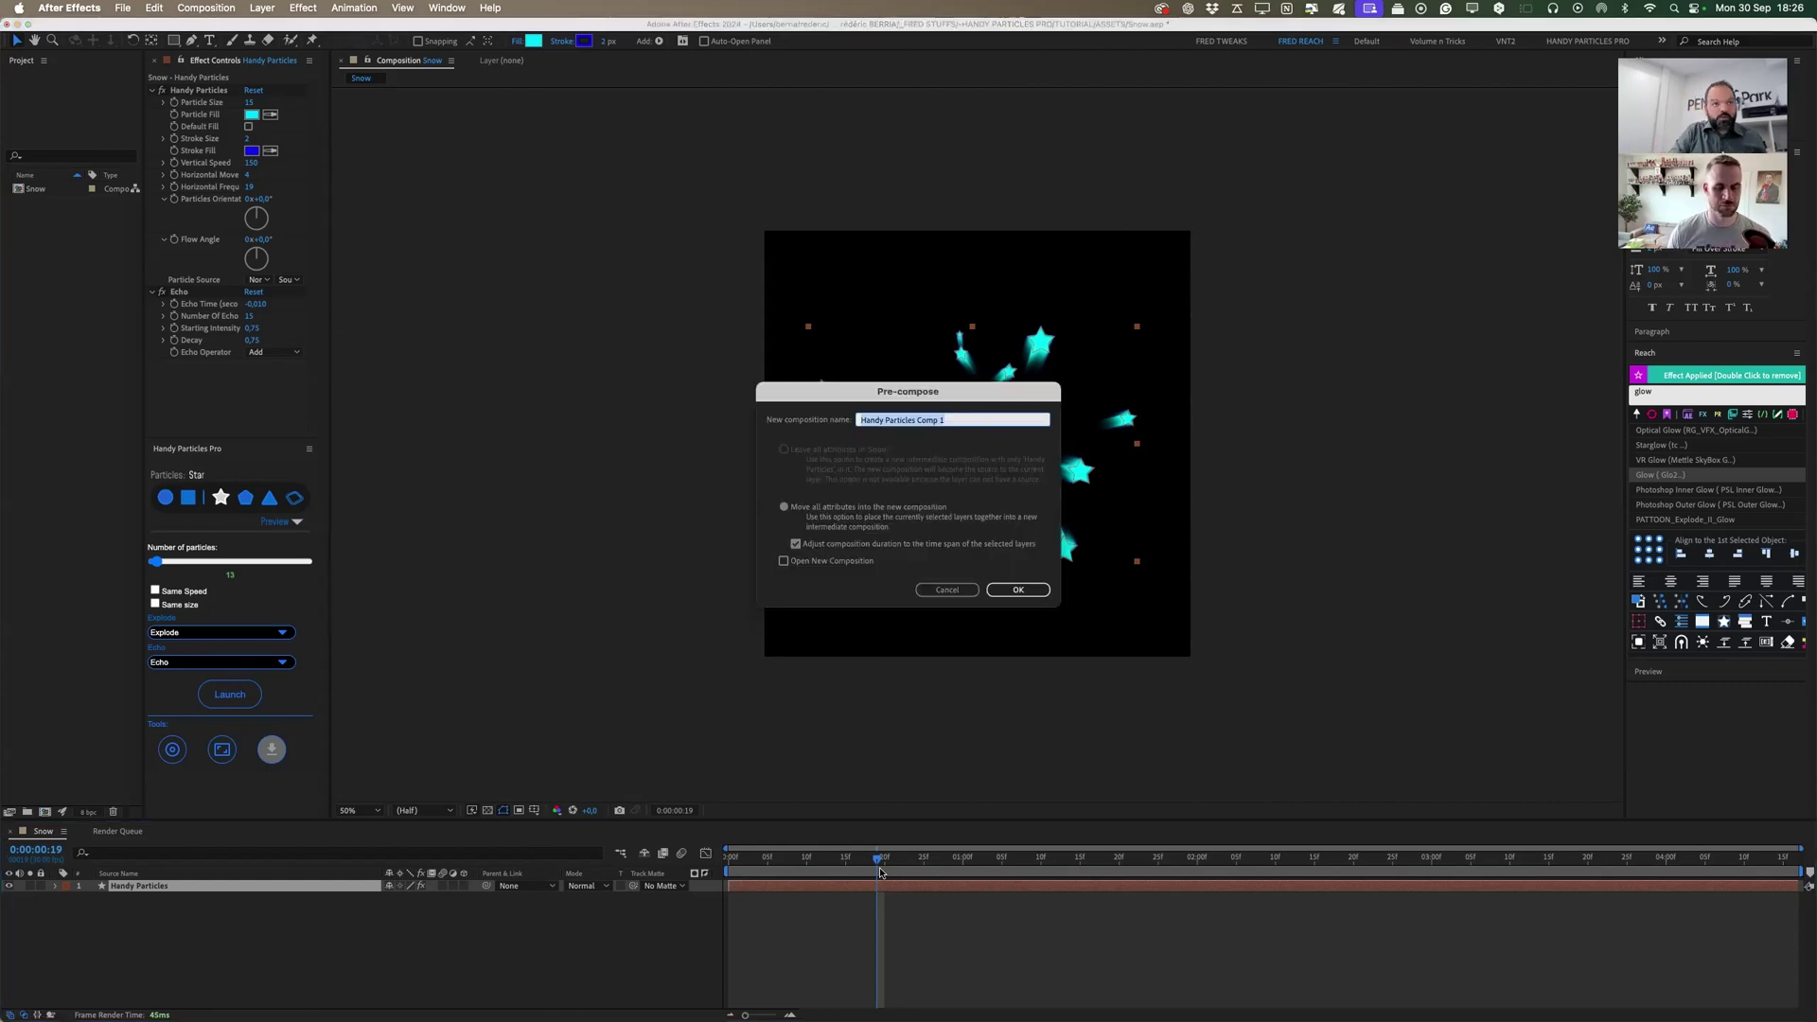
{"action": "key", "text": "Return"}
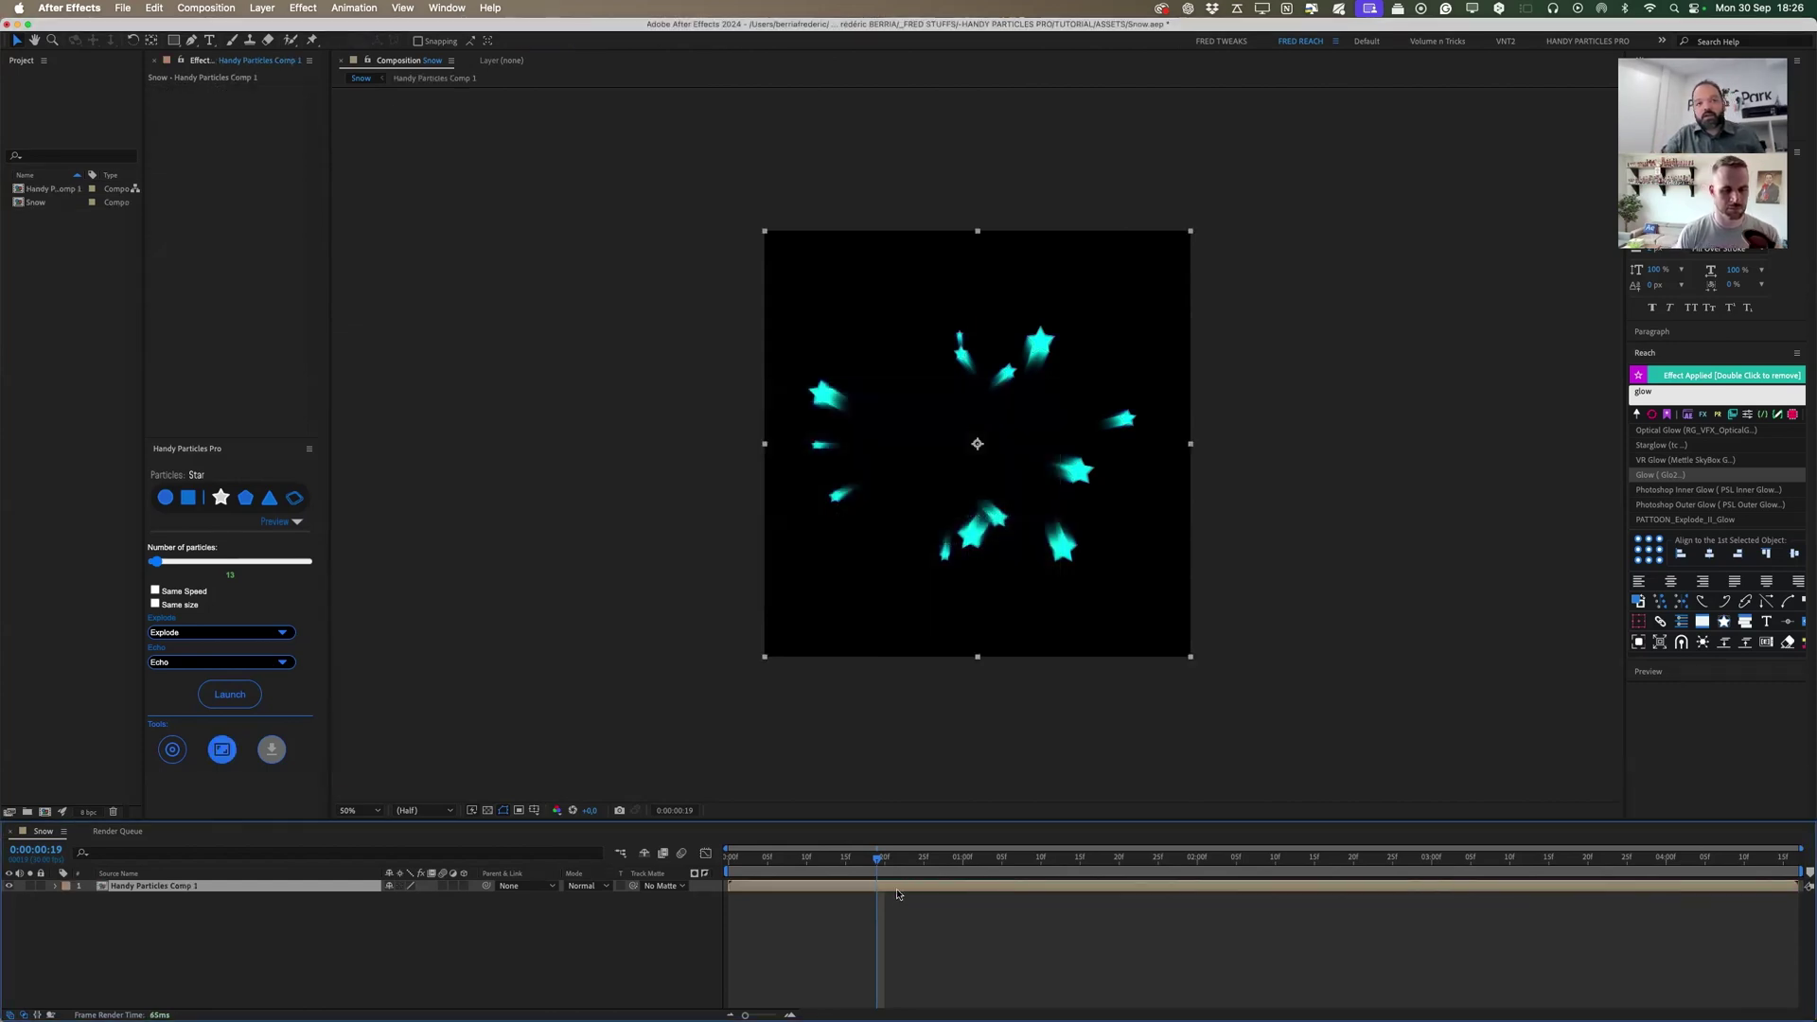
Enable time remapping on the pre-composed stars, add a keyframe at 0:00:00:19 and move it to about 0:00:01:09.
{"action": "right_click", "coordinate": [900, 889]}
{"action": "mouse_move", "coordinate": [984, 649]}
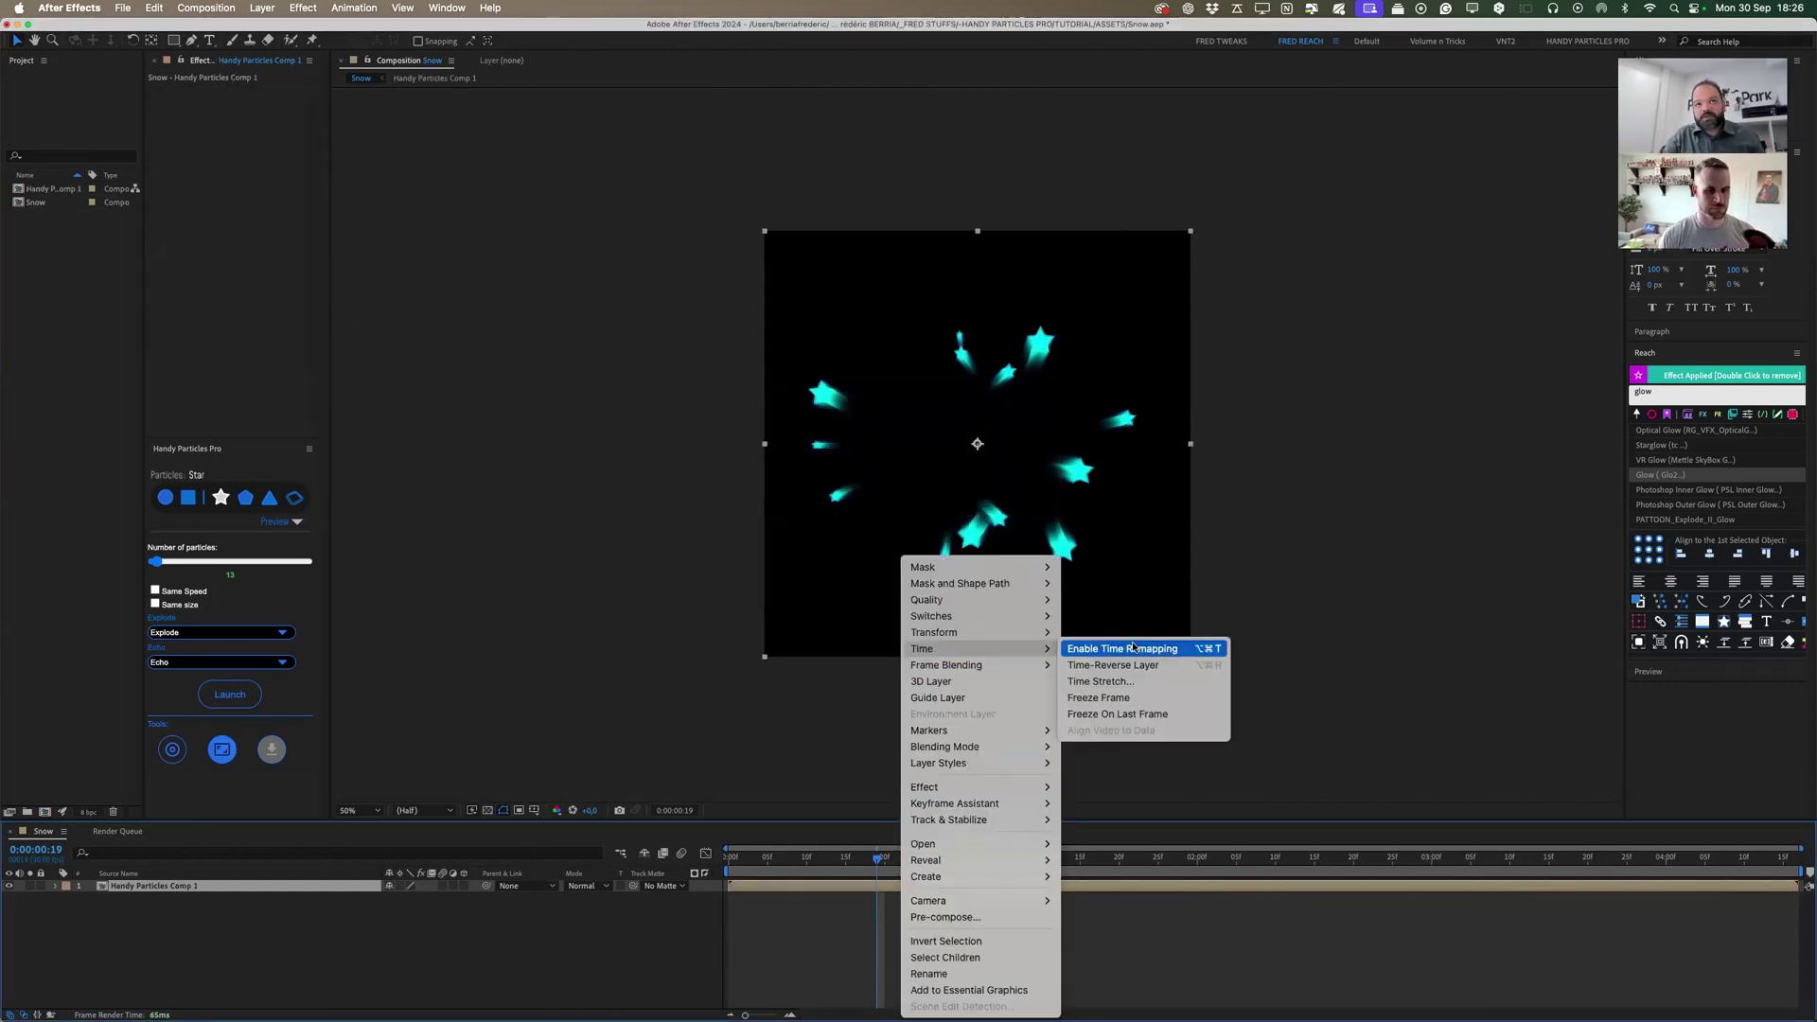
{"action": "left_click", "coordinate": [1149, 649]}
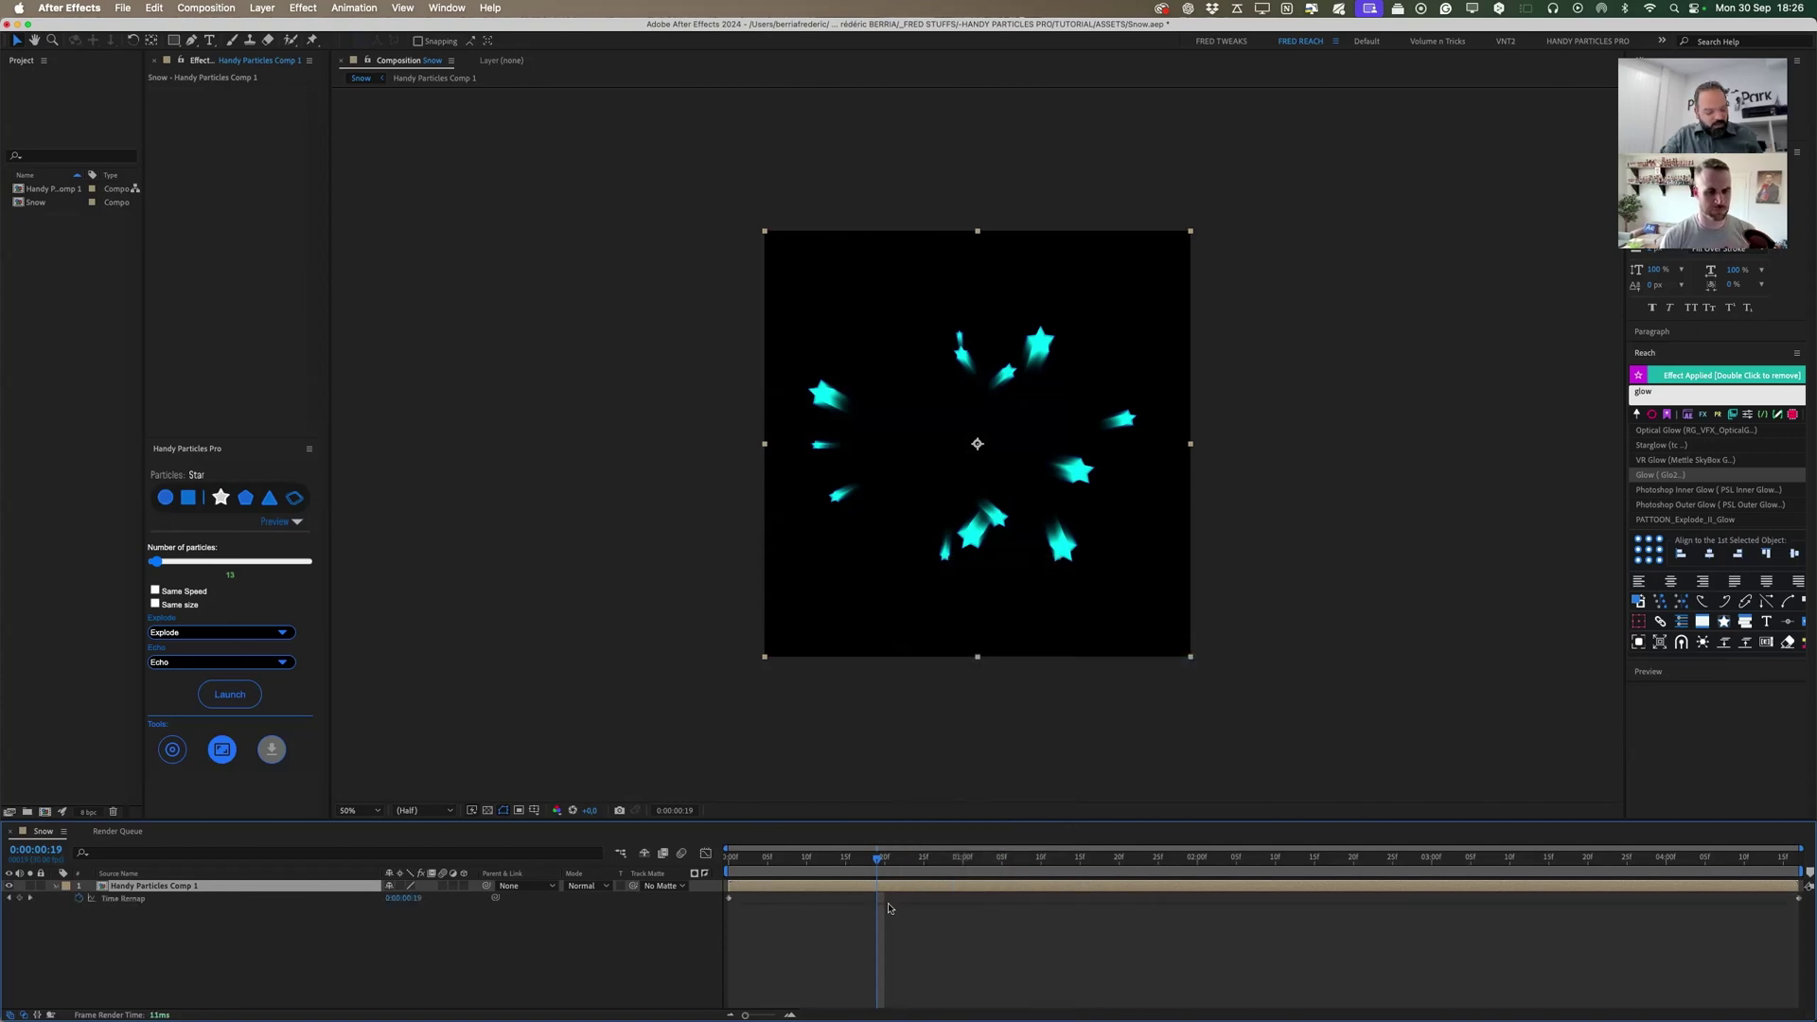
{"action": "left_click", "coordinate": [19, 897]}
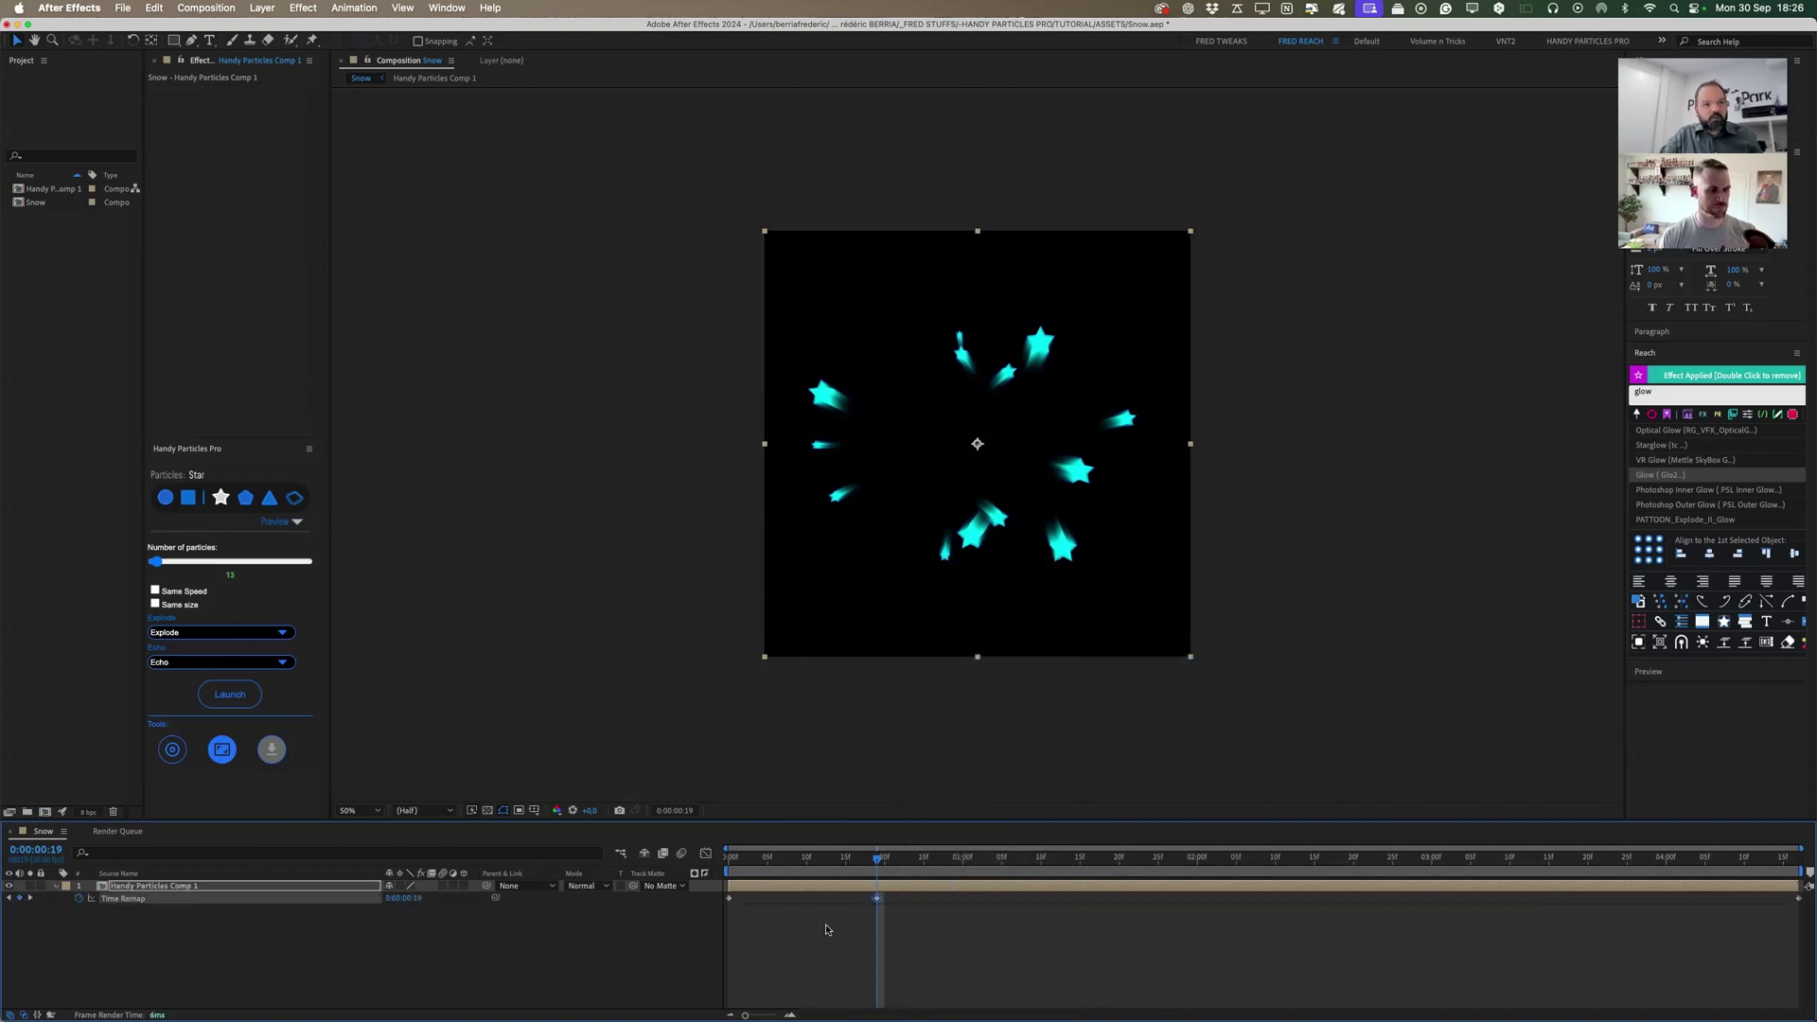
{"action": "left_click_drag", "start_coordinate": [877, 897], "coordinate": [1032, 899]}
Play back the time-remapped star burst to check its speed.
{"action": "left_click", "coordinate": [766, 858]}
{"action": "key", "text": "space"}
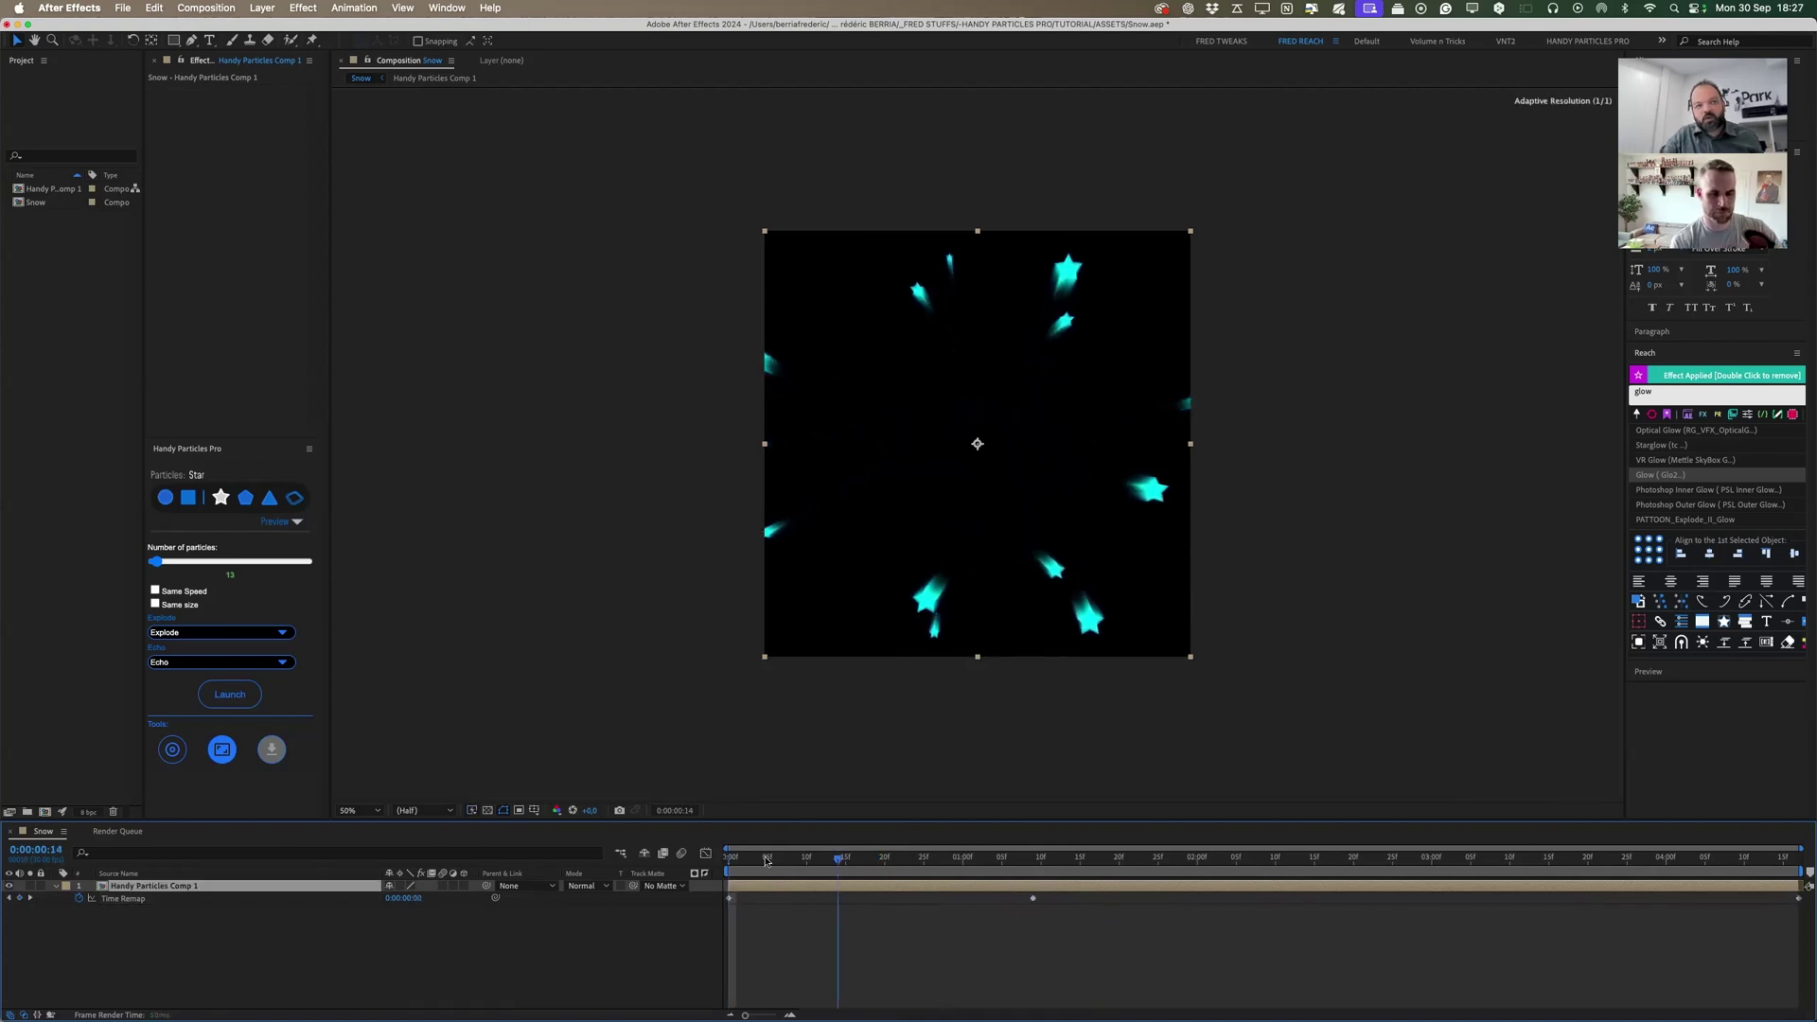
{"action": "left_click", "coordinate": [915, 858]}
{"action": "key", "text": "space"}
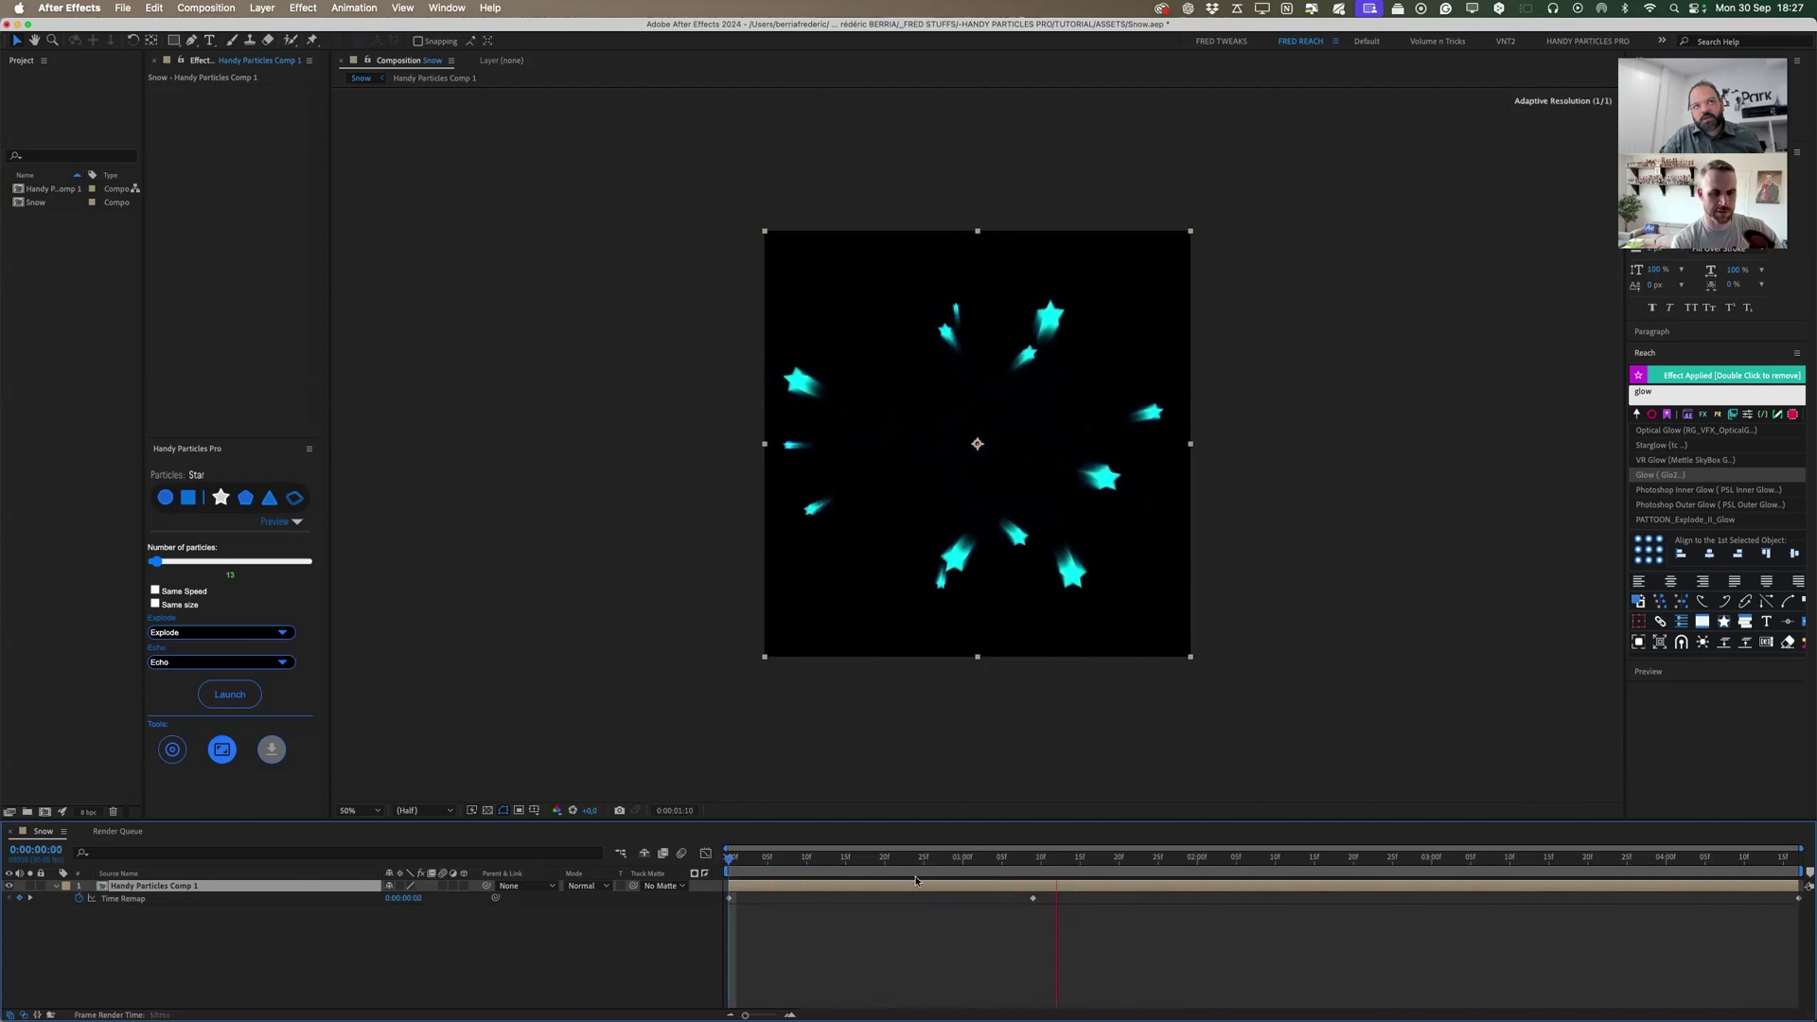
Set Burst to No and delete the pre-composed star layer from the Snow composition.
{"action": "left_click", "coordinate": [312, 637]}
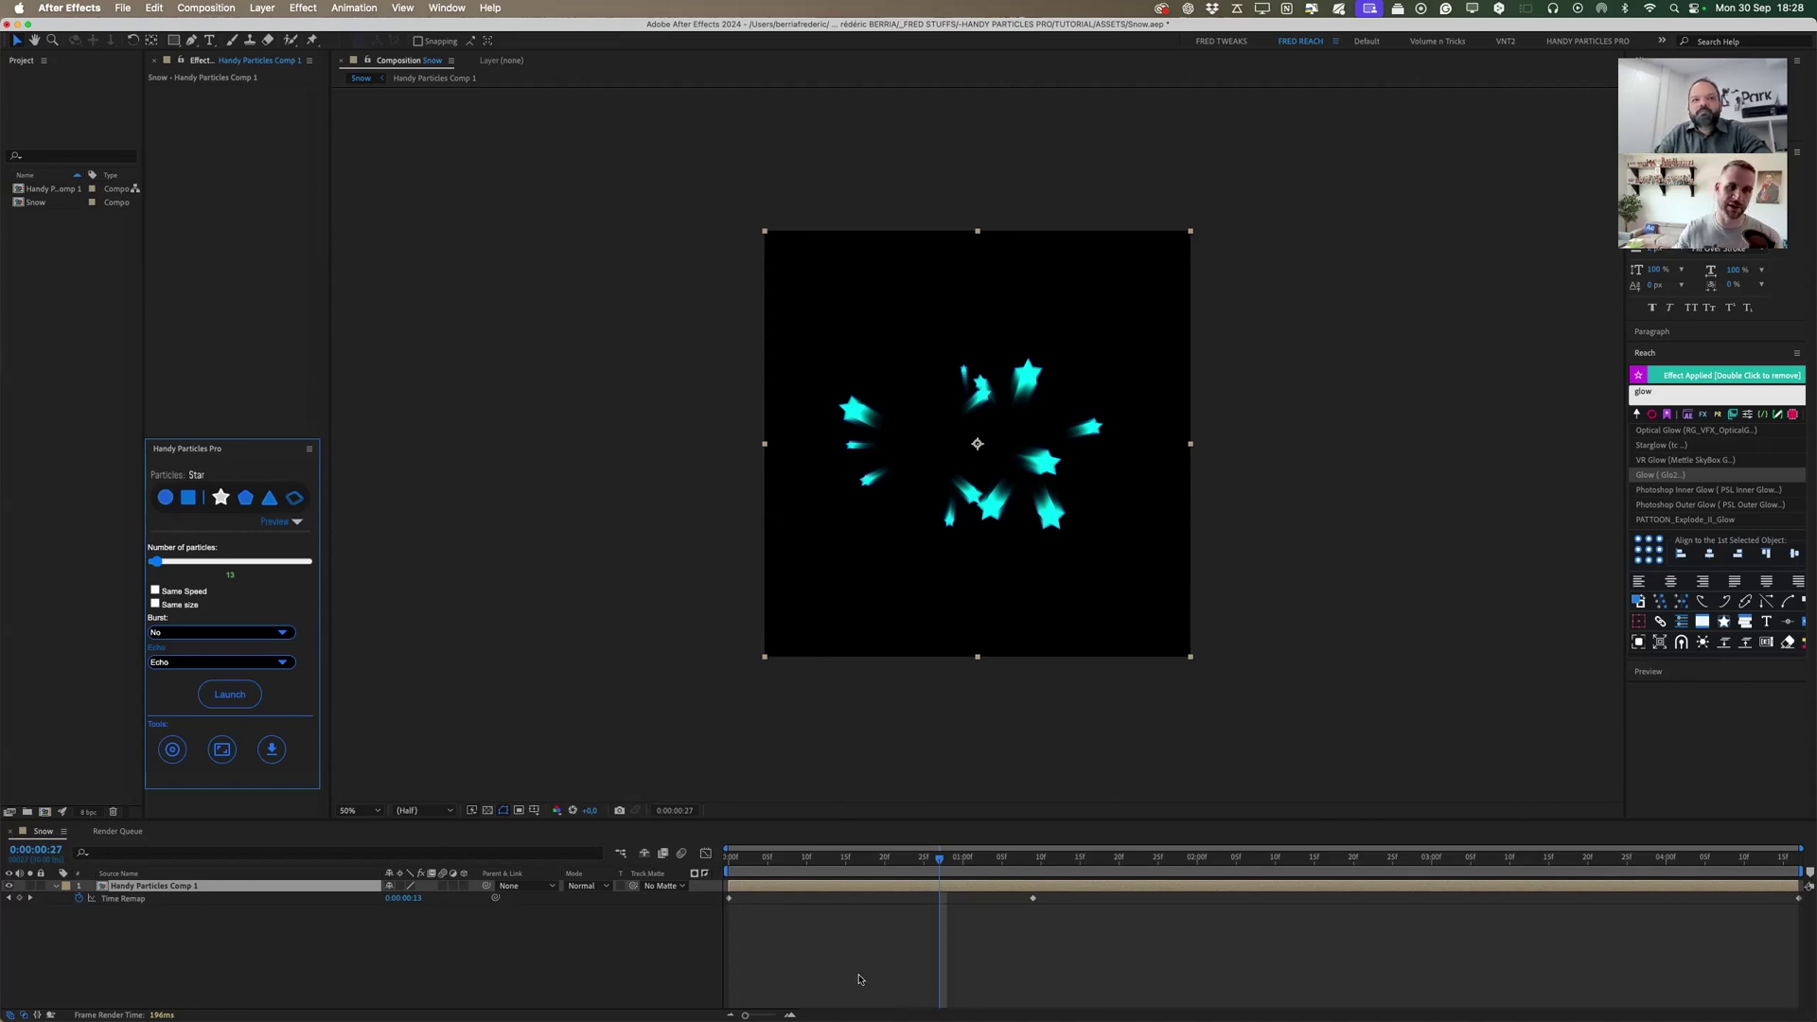
{"action": "left_click", "coordinate": [829, 887]}
{"action": "key", "text": "Delete"}
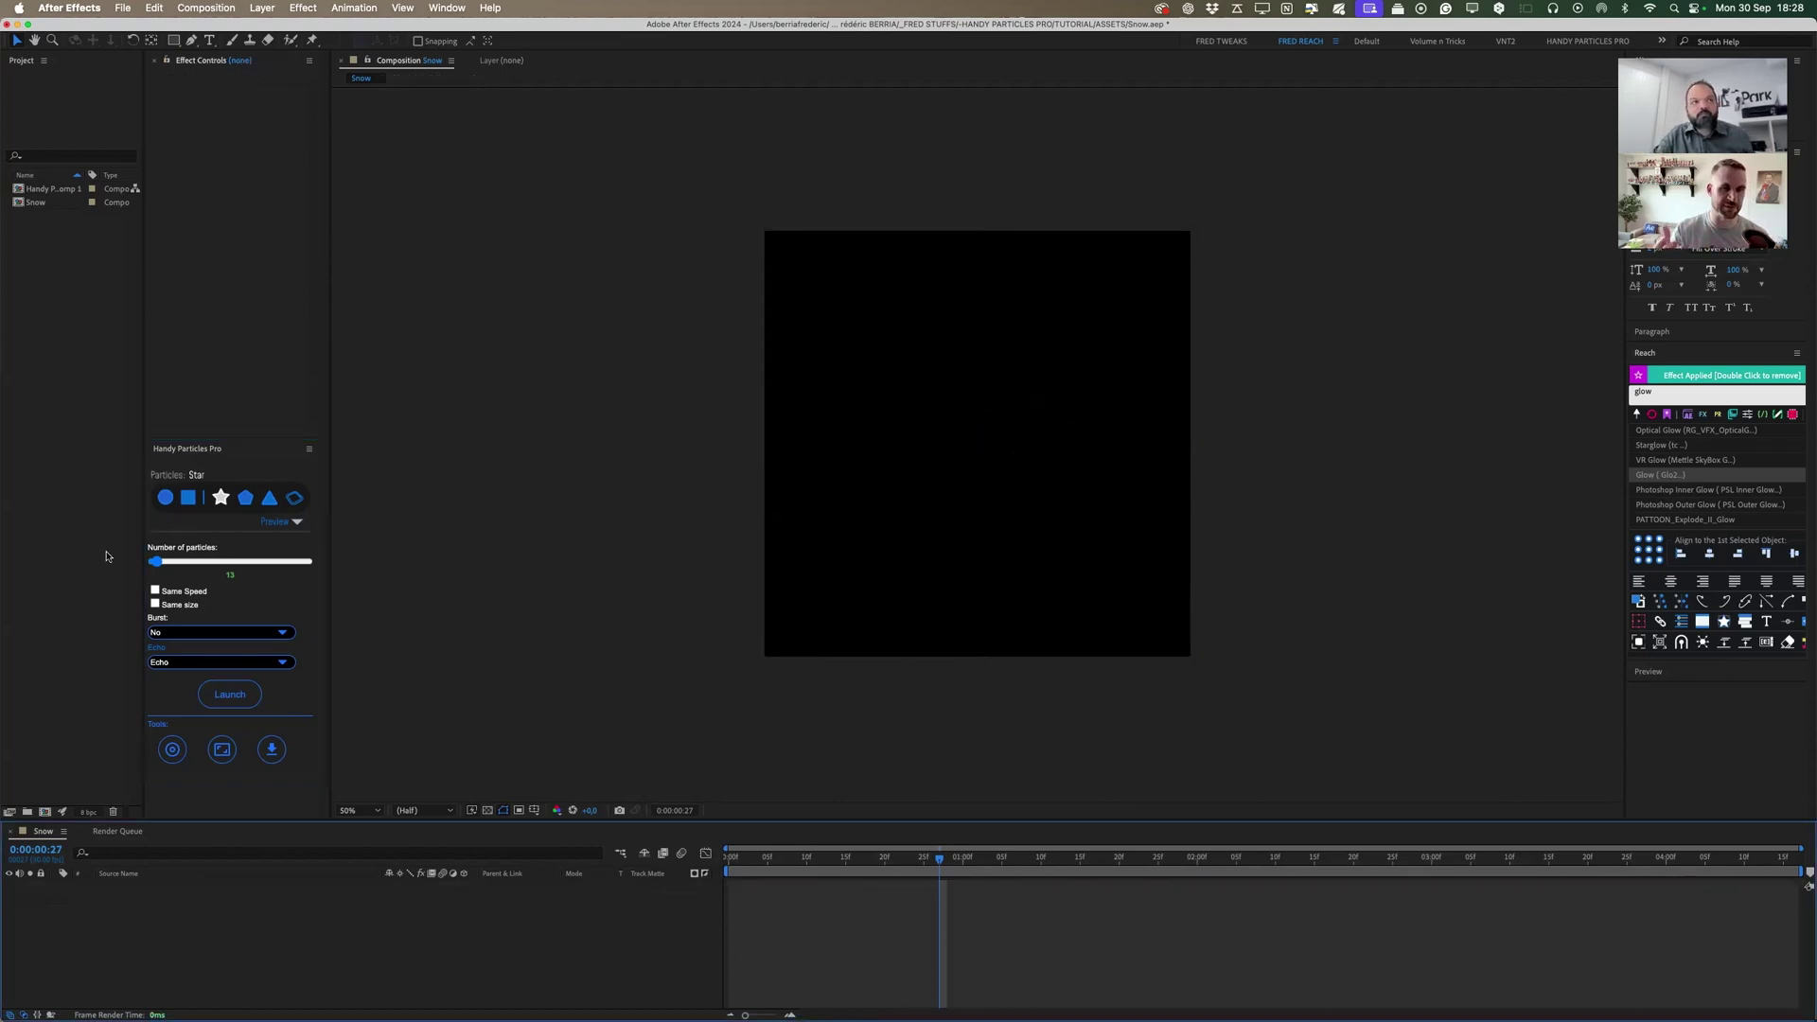
Launch about 49 ellipse particles with the Blob distortion and no burst.
{"action": "left_click", "coordinate": [168, 498]}
{"action": "left_click", "coordinate": [168, 498]}
{"action": "left_click_drag", "start_coordinate": [161, 564], "coordinate": [170, 564]}
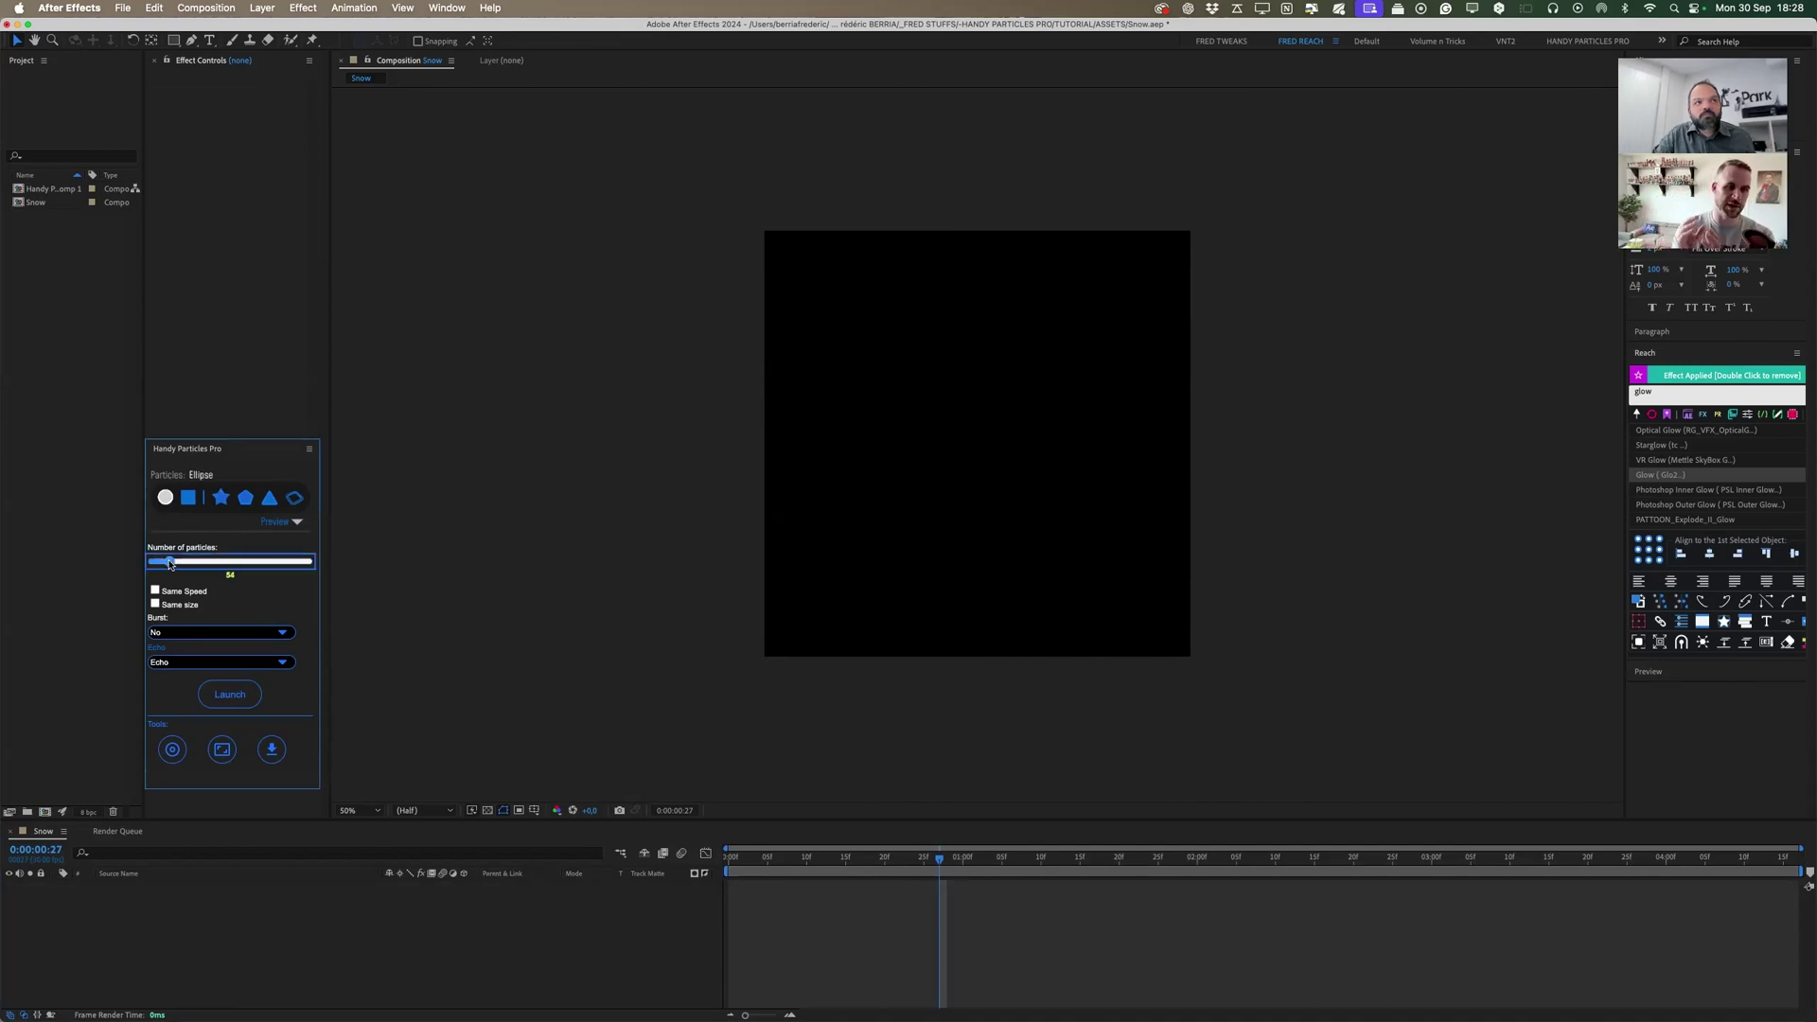
{"action": "left_click", "coordinate": [211, 662]}
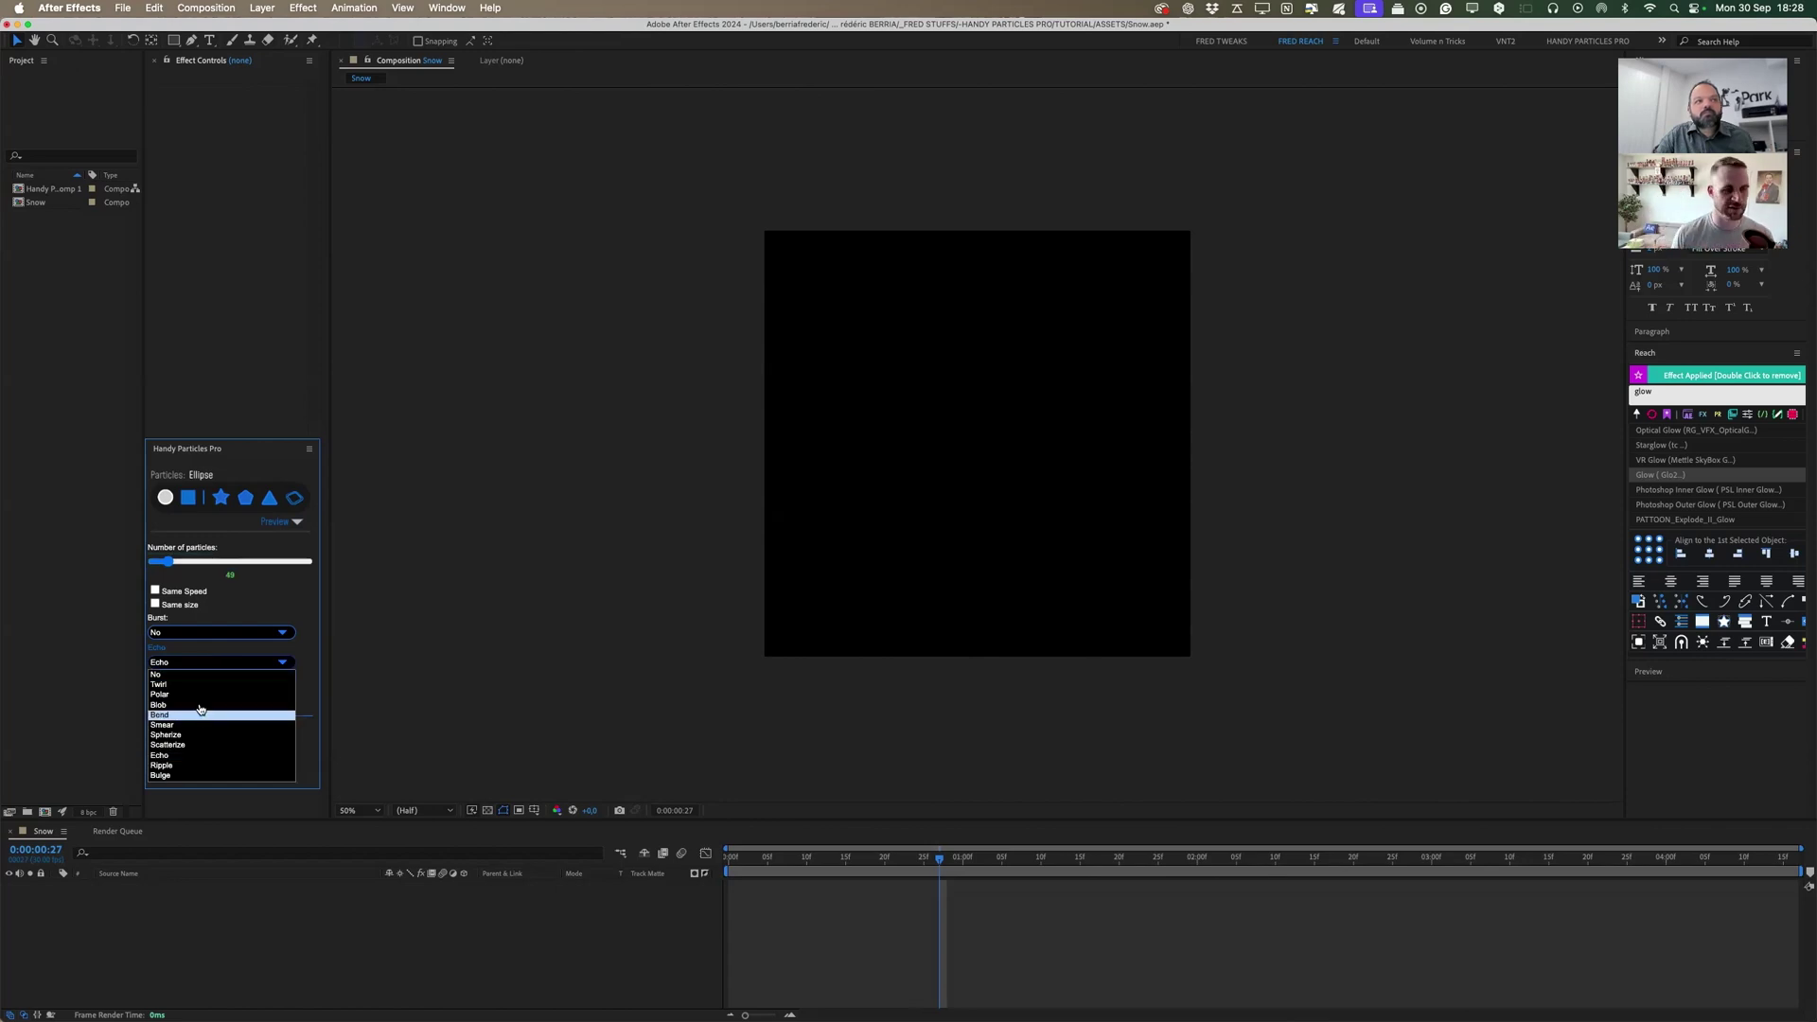
{"action": "left_click", "coordinate": [200, 704]}
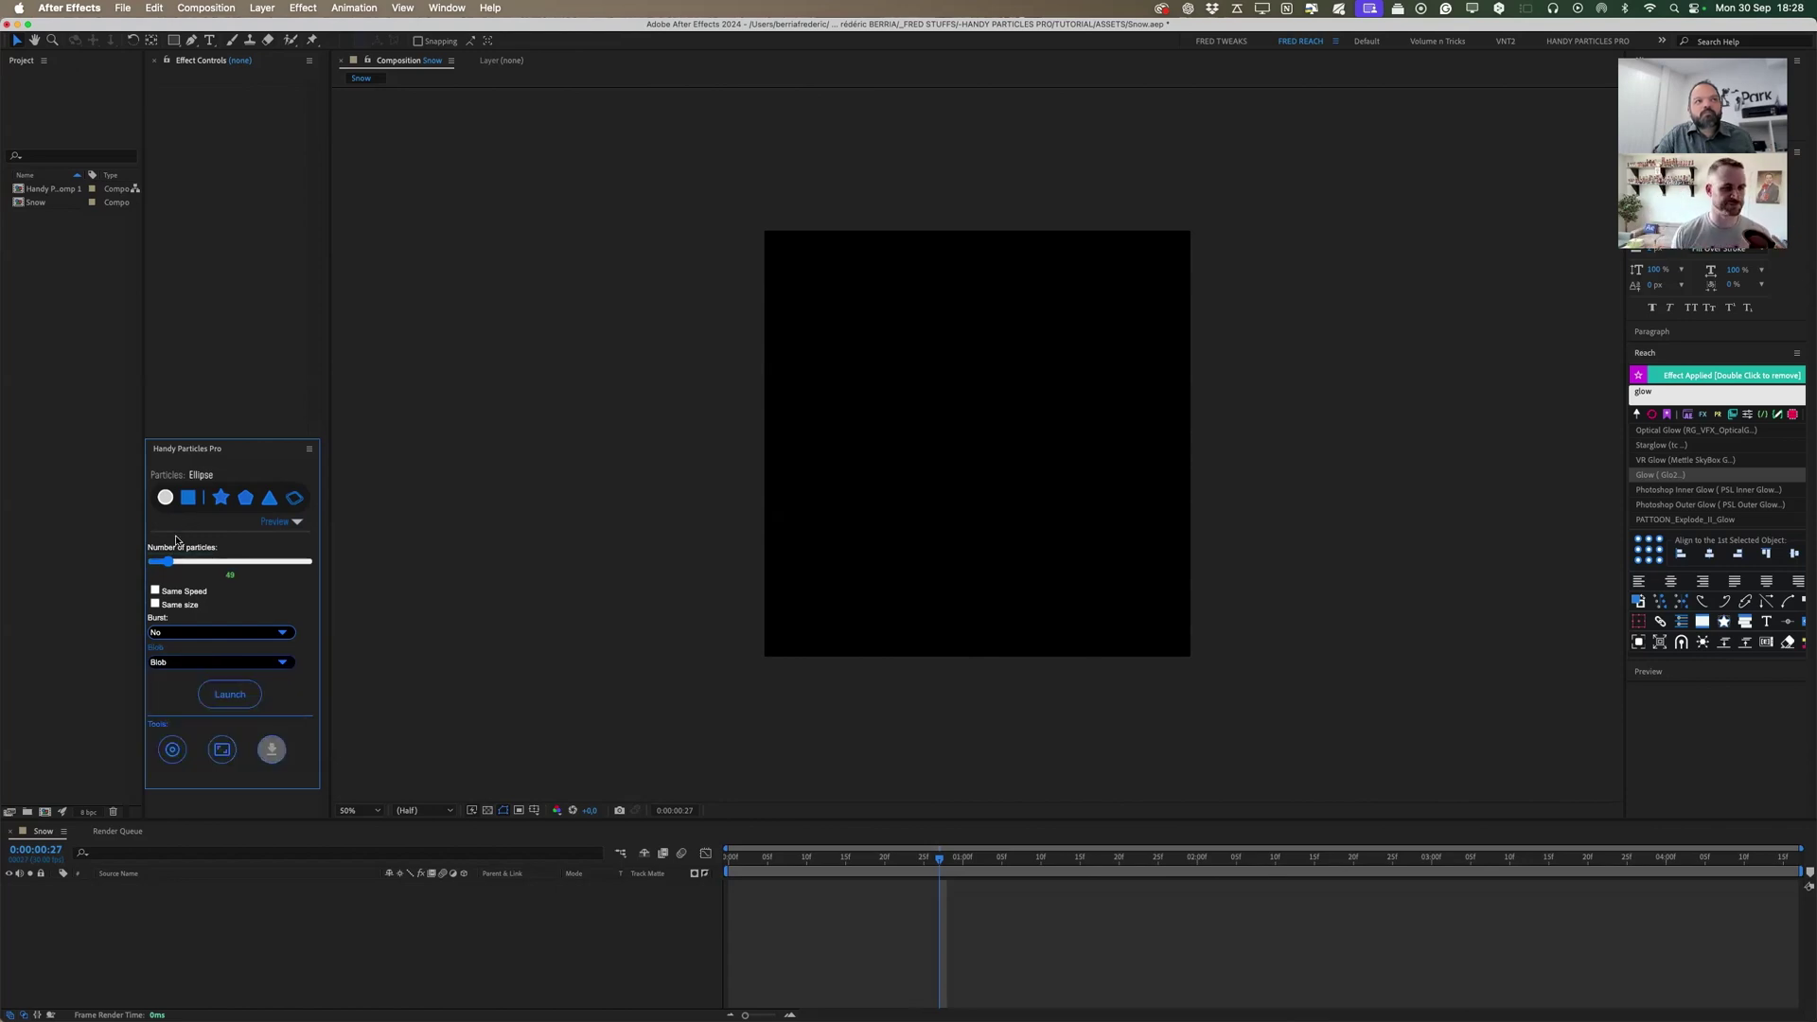
{"action": "left_click", "coordinate": [230, 694]}
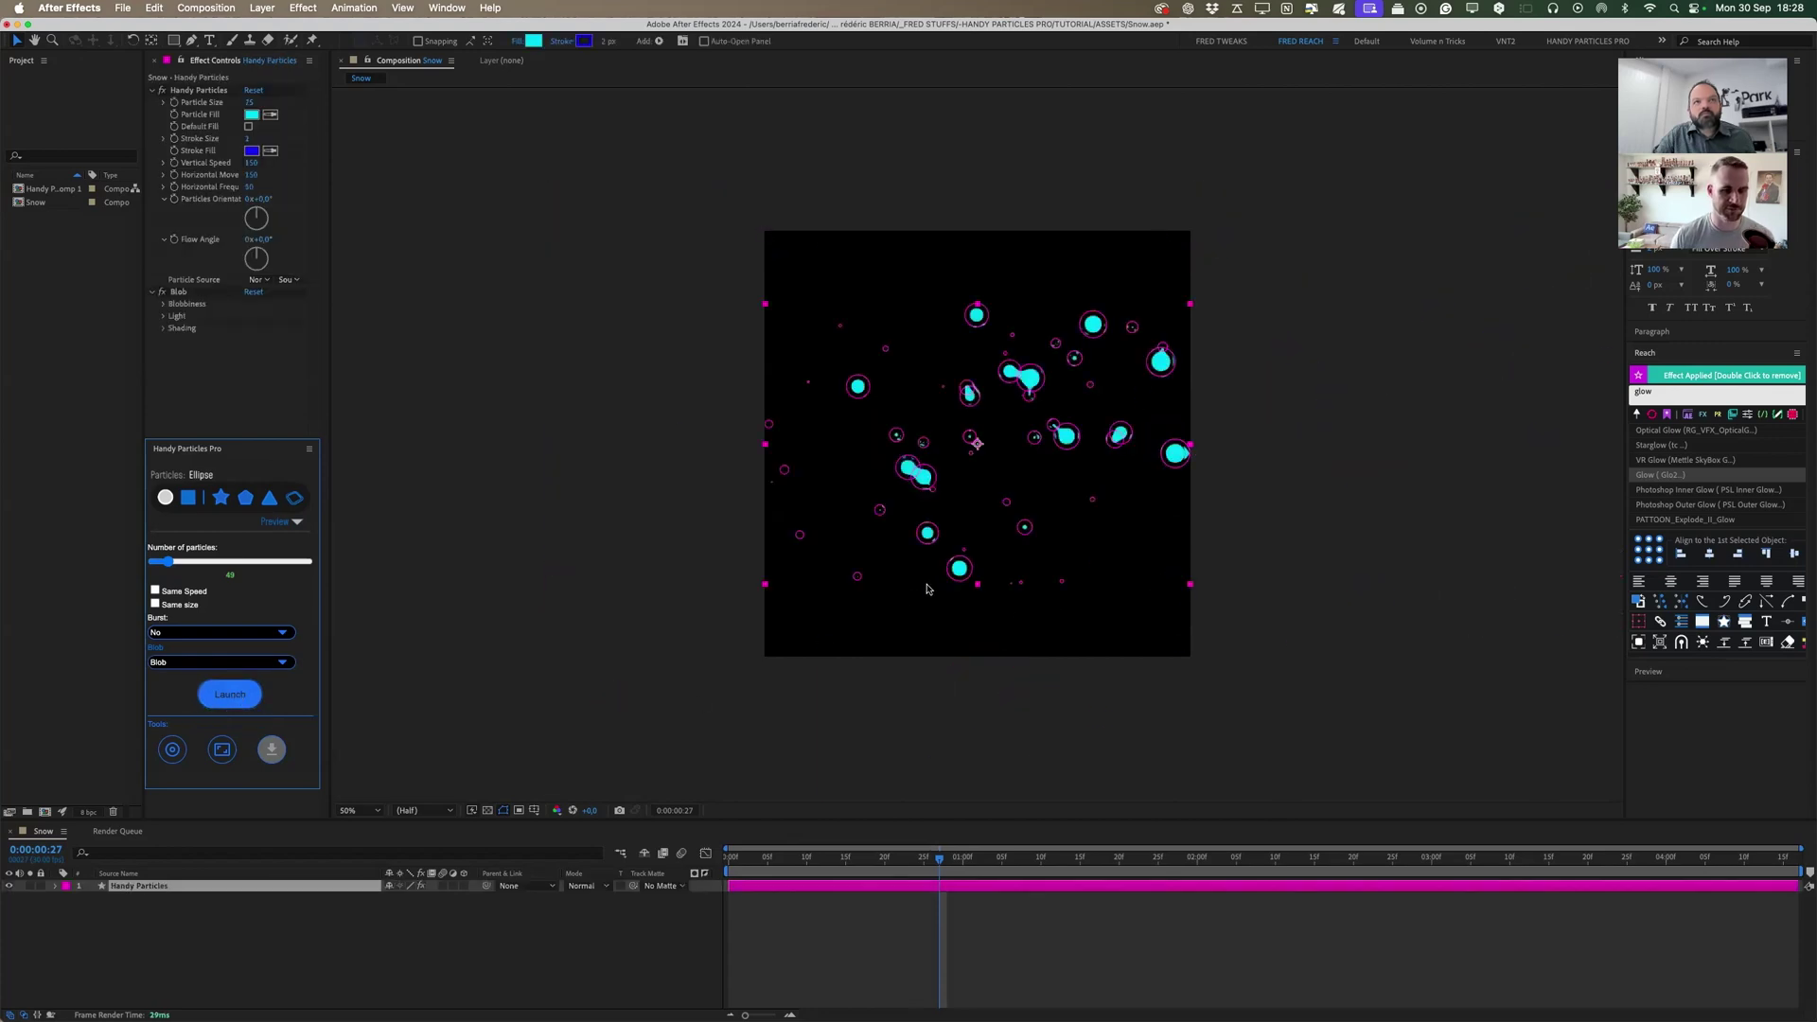
Increase the Particle Size of the Blob ellipses and play them back without the layer selection.
{"action": "left_click_drag", "start_coordinate": [249, 102], "coordinate": [265, 109]}
{"action": "left_click", "coordinate": [636, 527]}
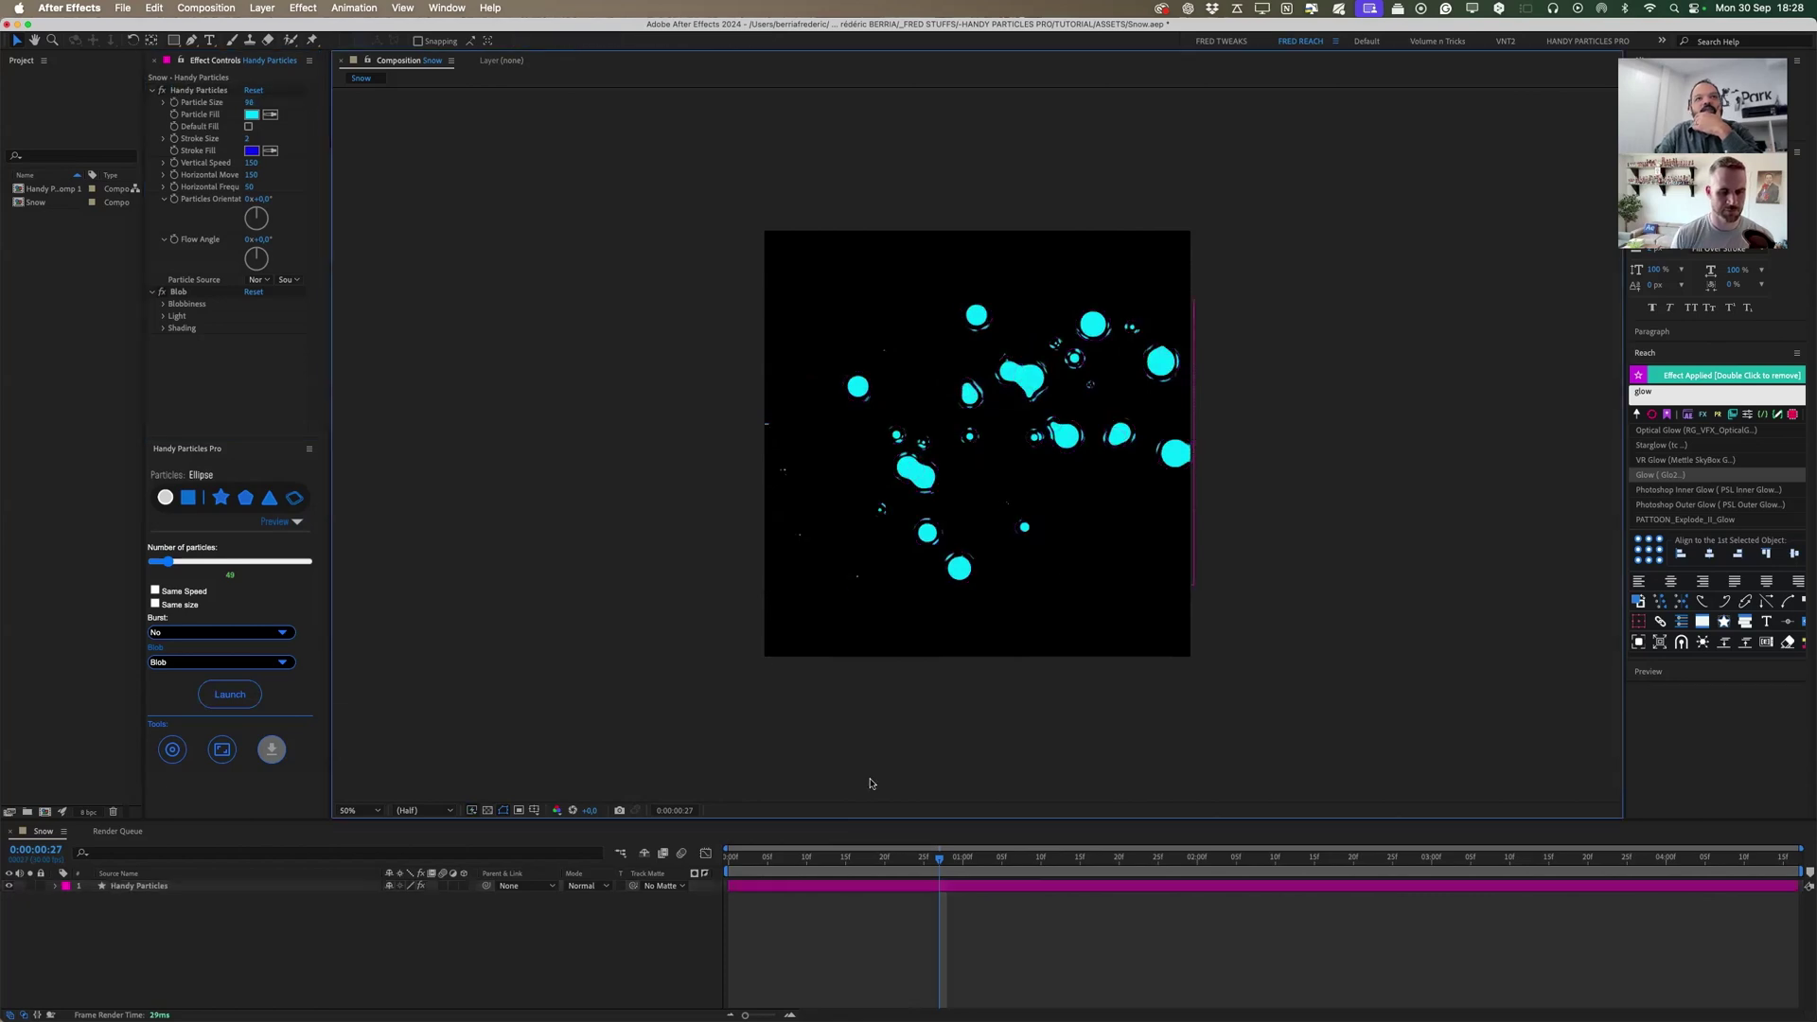
{"action": "left_click_drag", "start_coordinate": [881, 868], "coordinate": [698, 875]}
{"action": "key", "text": "space"}
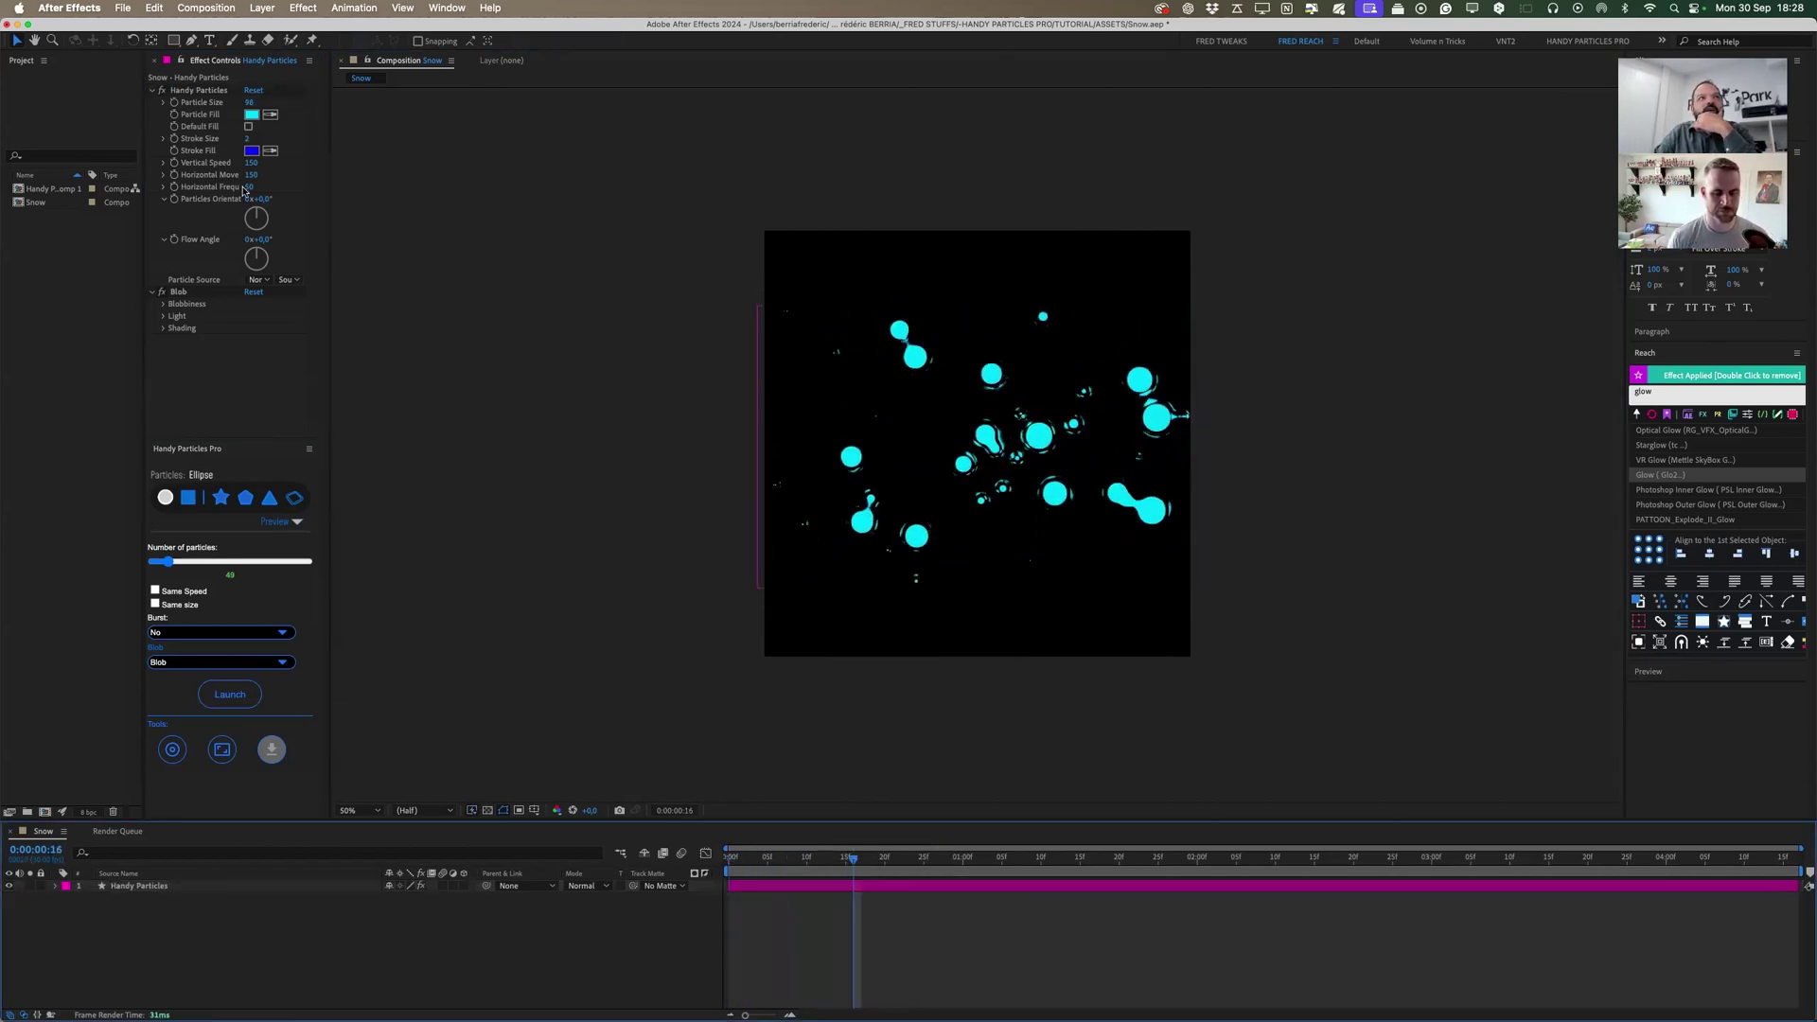
Raise the blobs' Horizontal Frequency, enlarge the particles further and preview the merging shapes from the first frame.
{"action": "left_click_drag", "start_coordinate": [248, 188], "coordinate": [254, 190]}
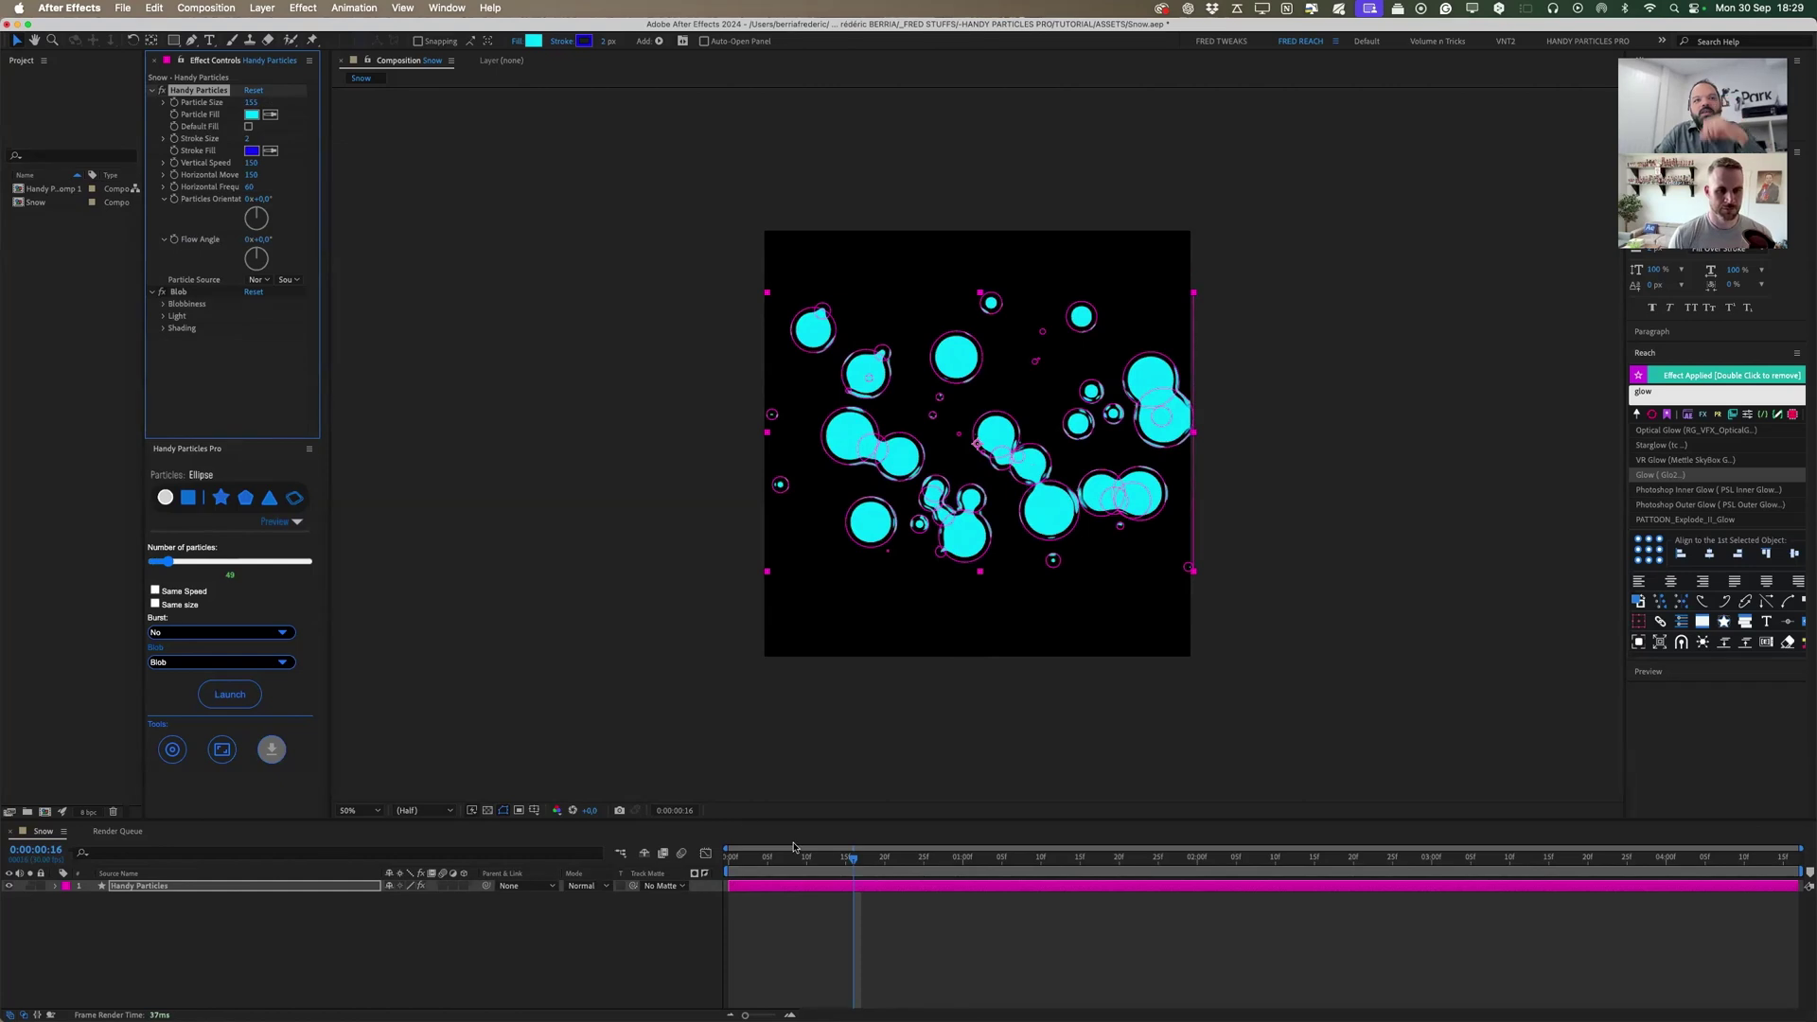
{"action": "key", "text": "space"}
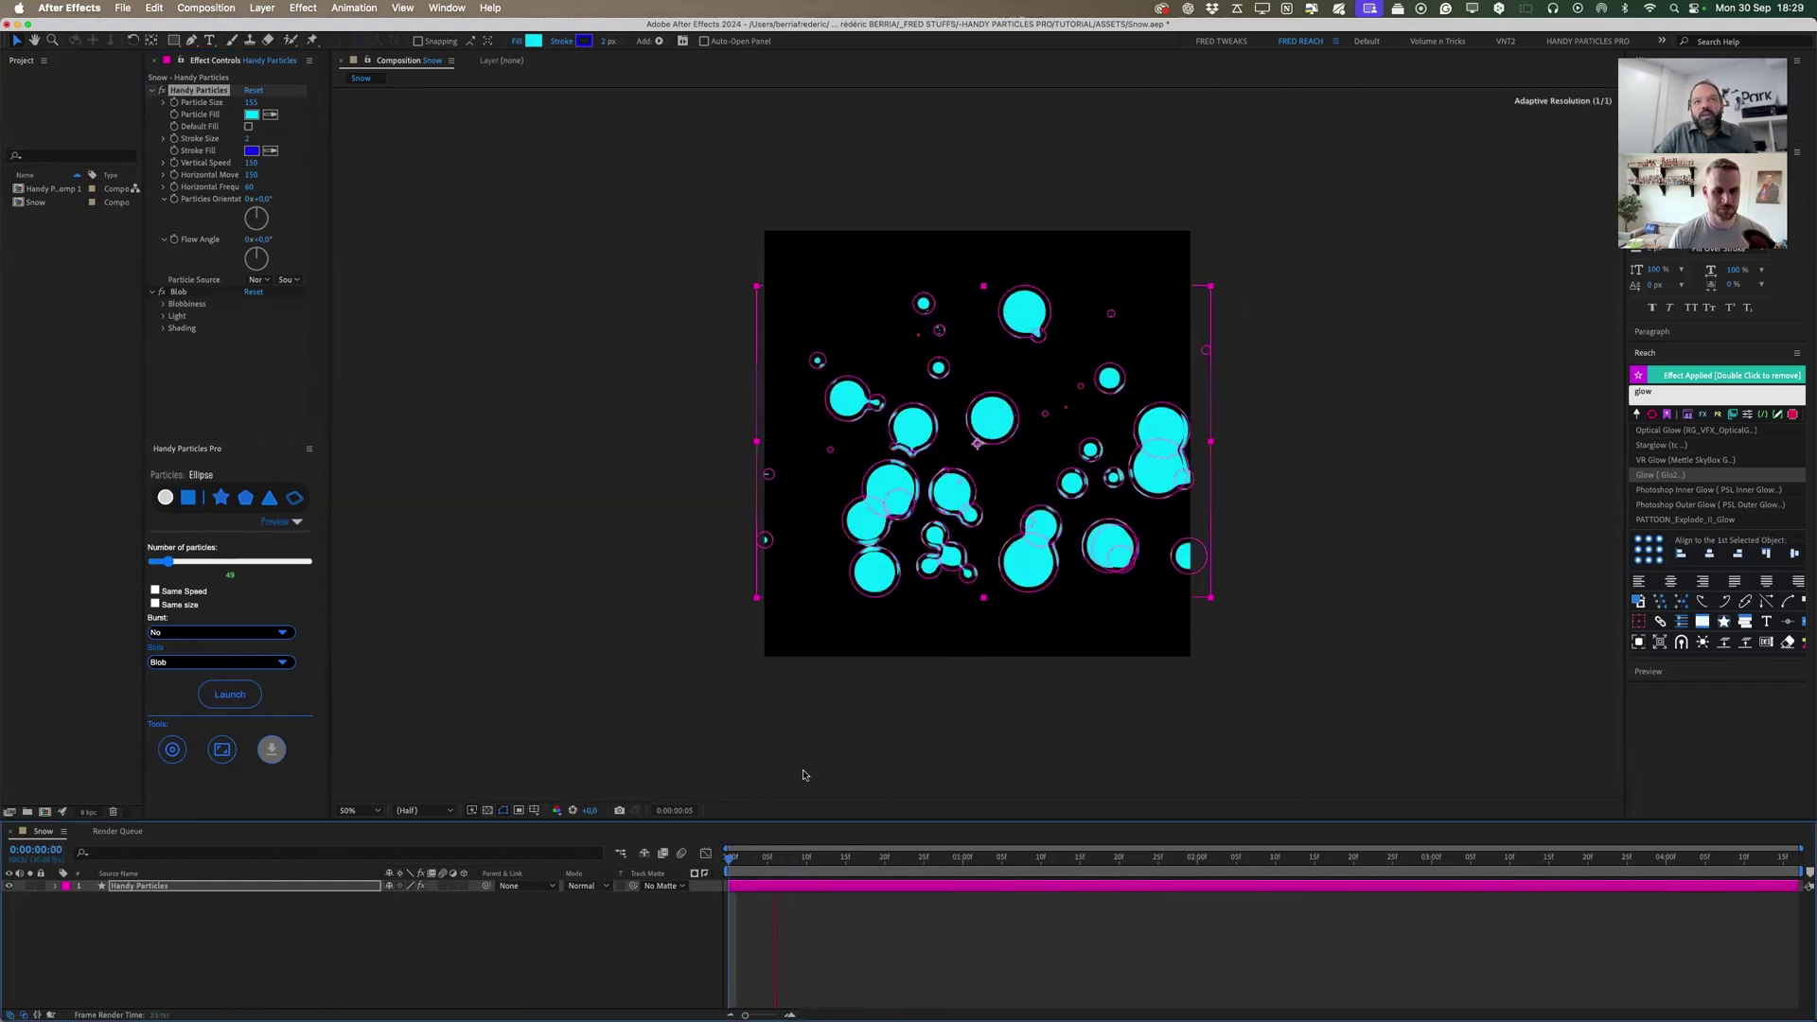
{"action": "left_click", "coordinate": [887, 940]}
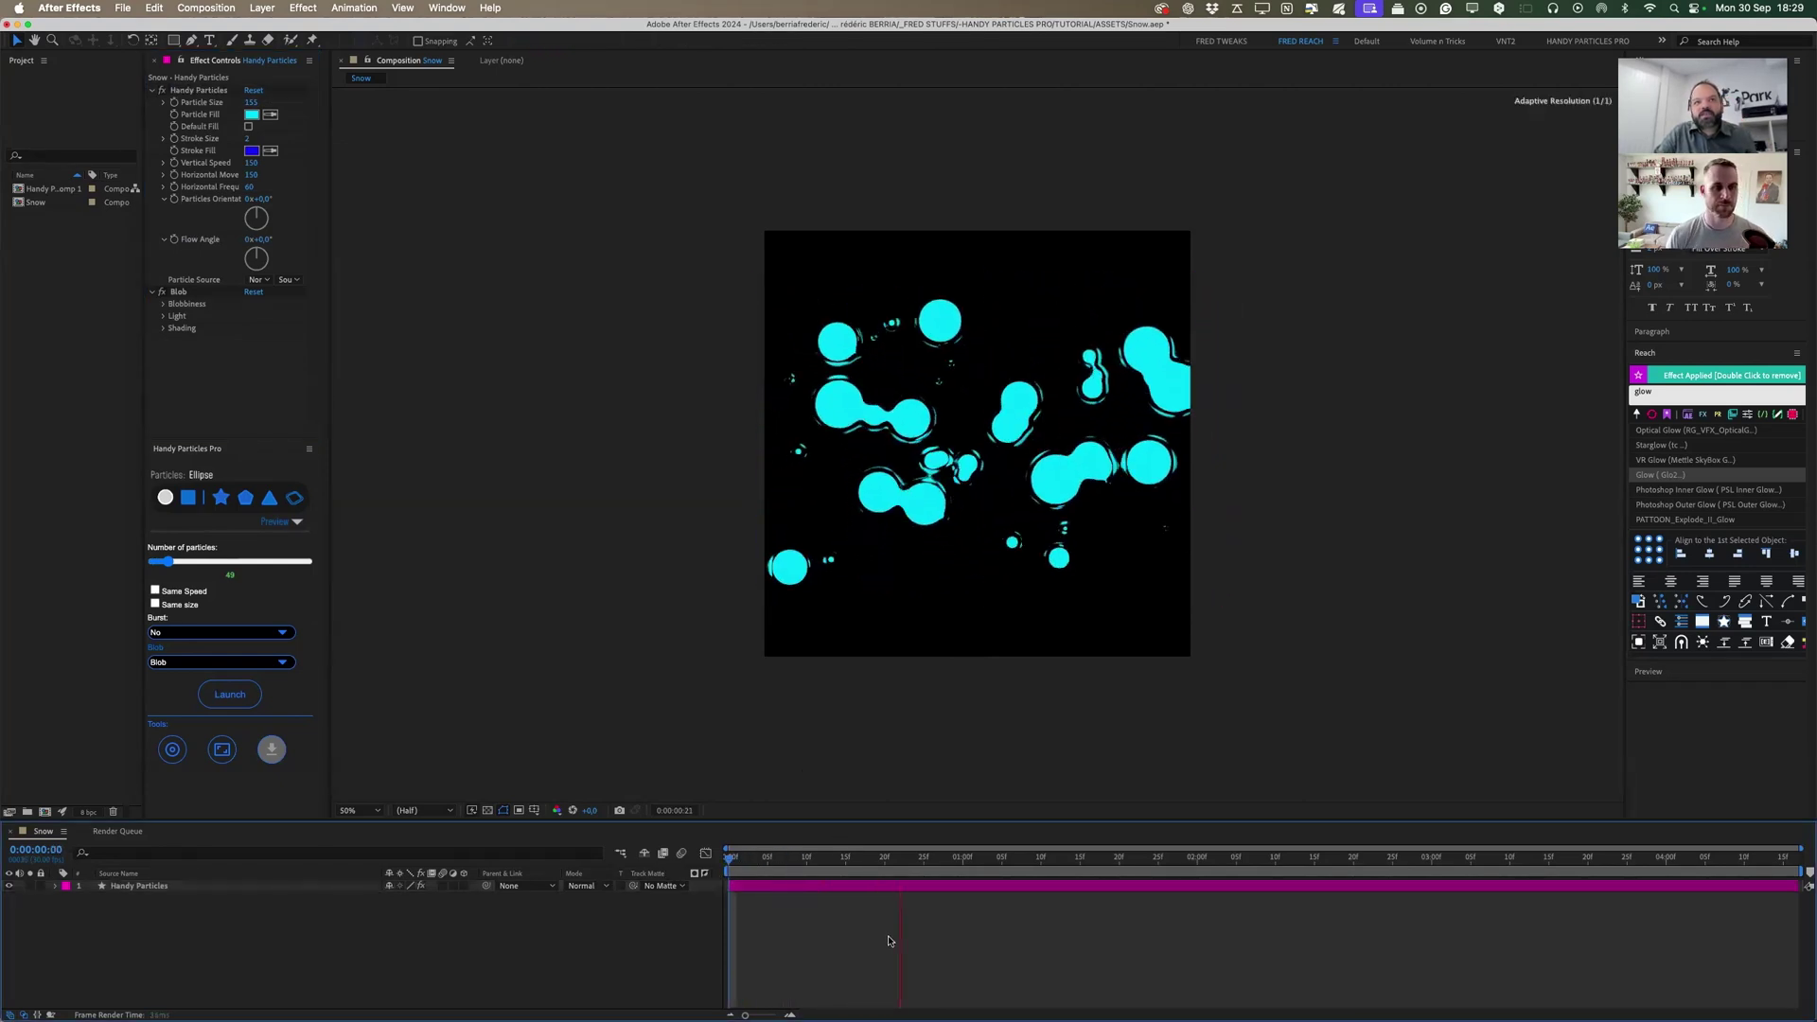
Change the Particle Fill of the Blob ellipses from the Handy Particles effect to a dark magenta-purple.
{"action": "left_click", "coordinate": [249, 115]}
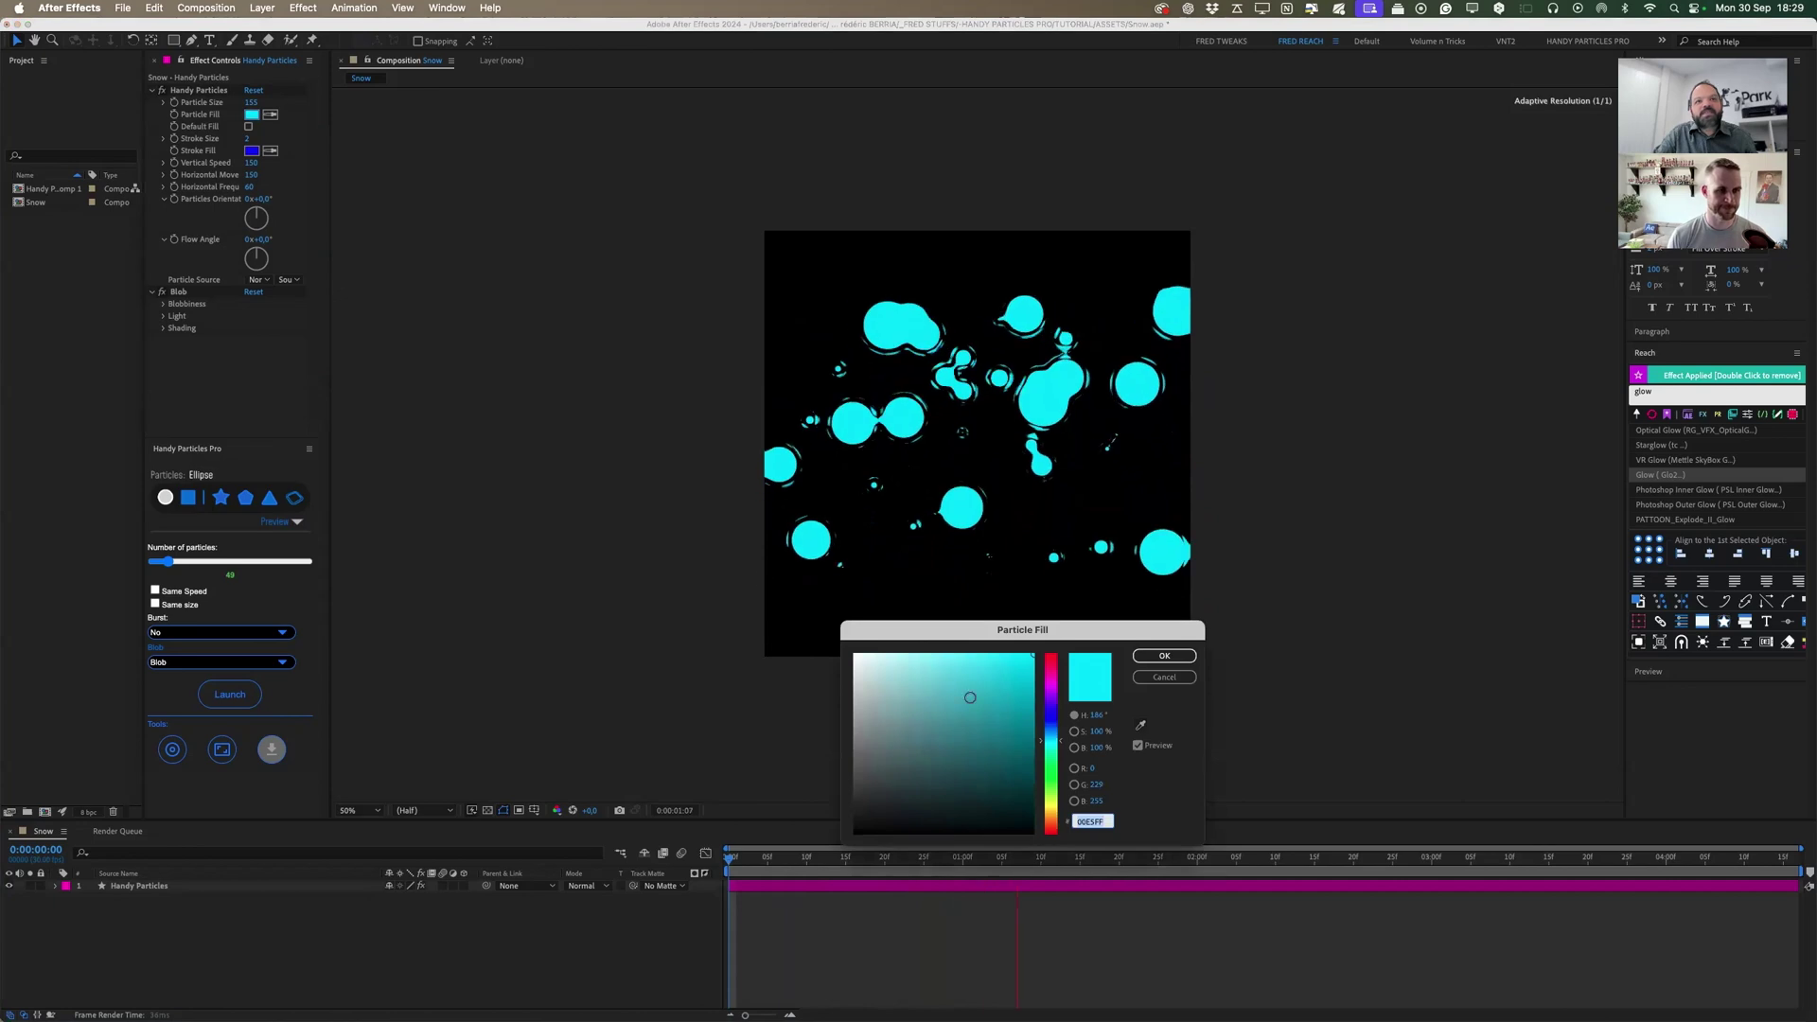
{"action": "left_click", "coordinate": [1053, 685]}
{"action": "left_click", "coordinate": [1013, 711]}
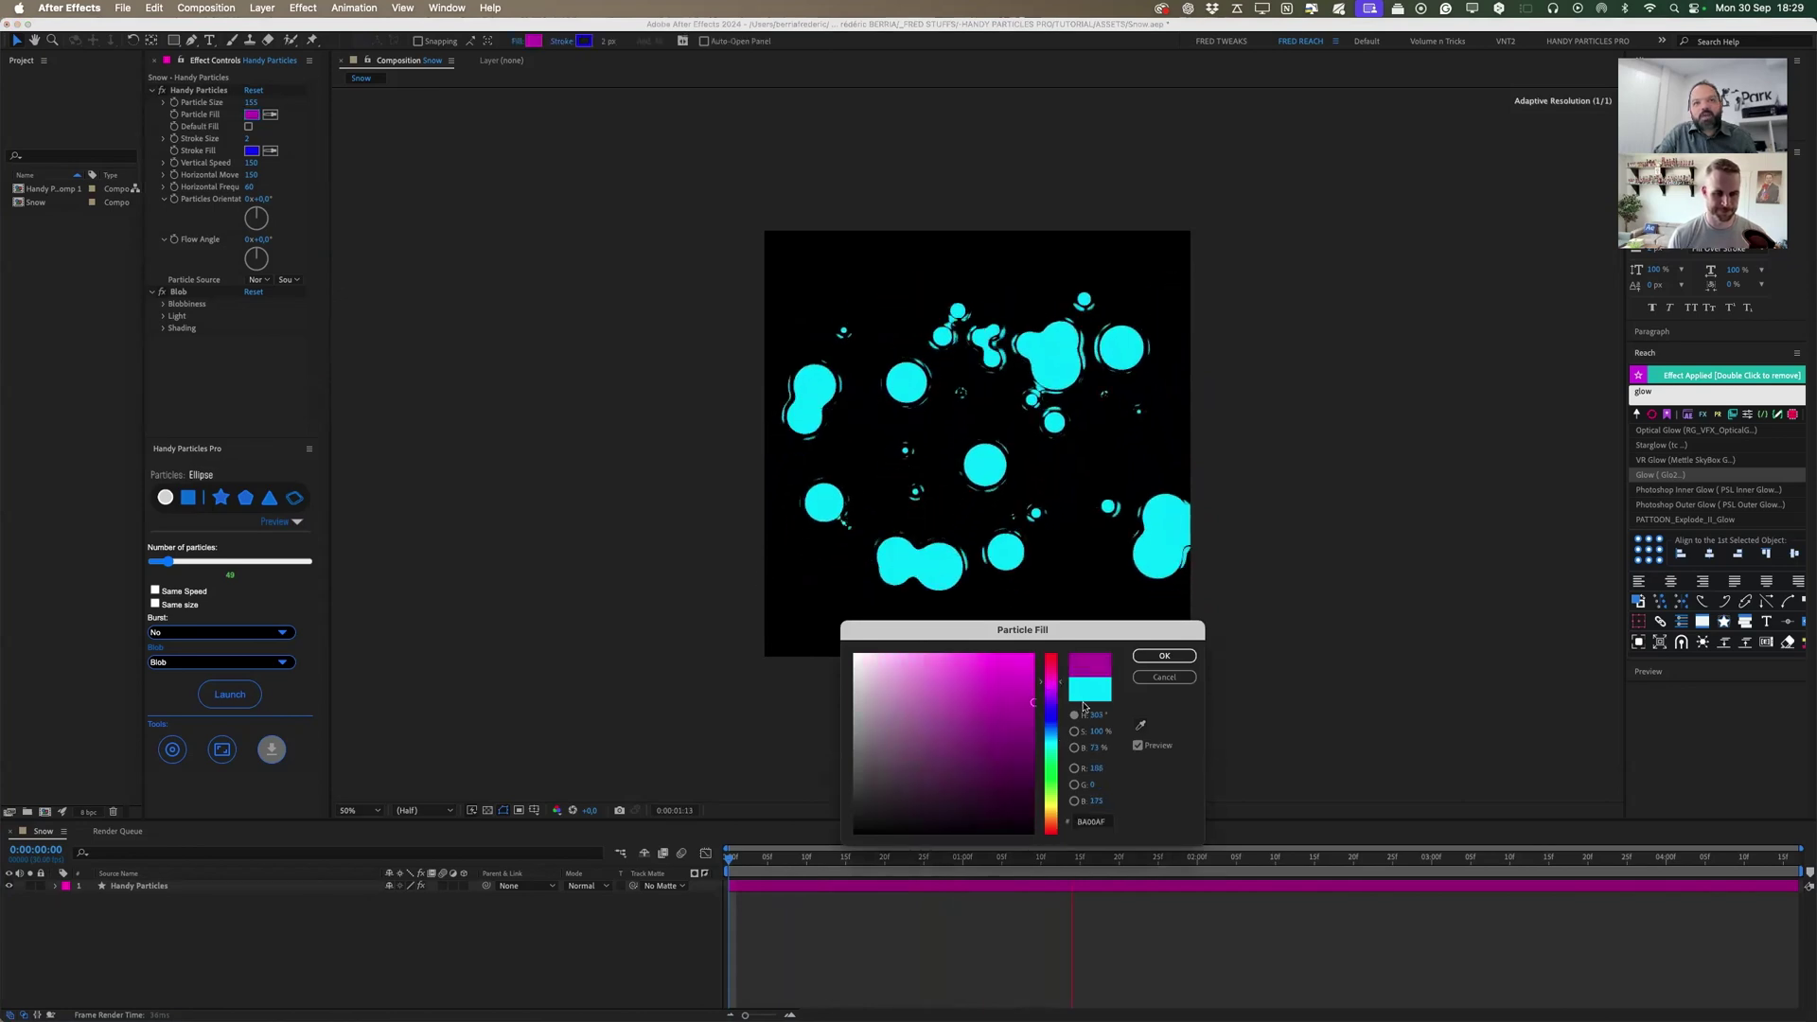
{"action": "left_click", "coordinate": [1164, 656]}
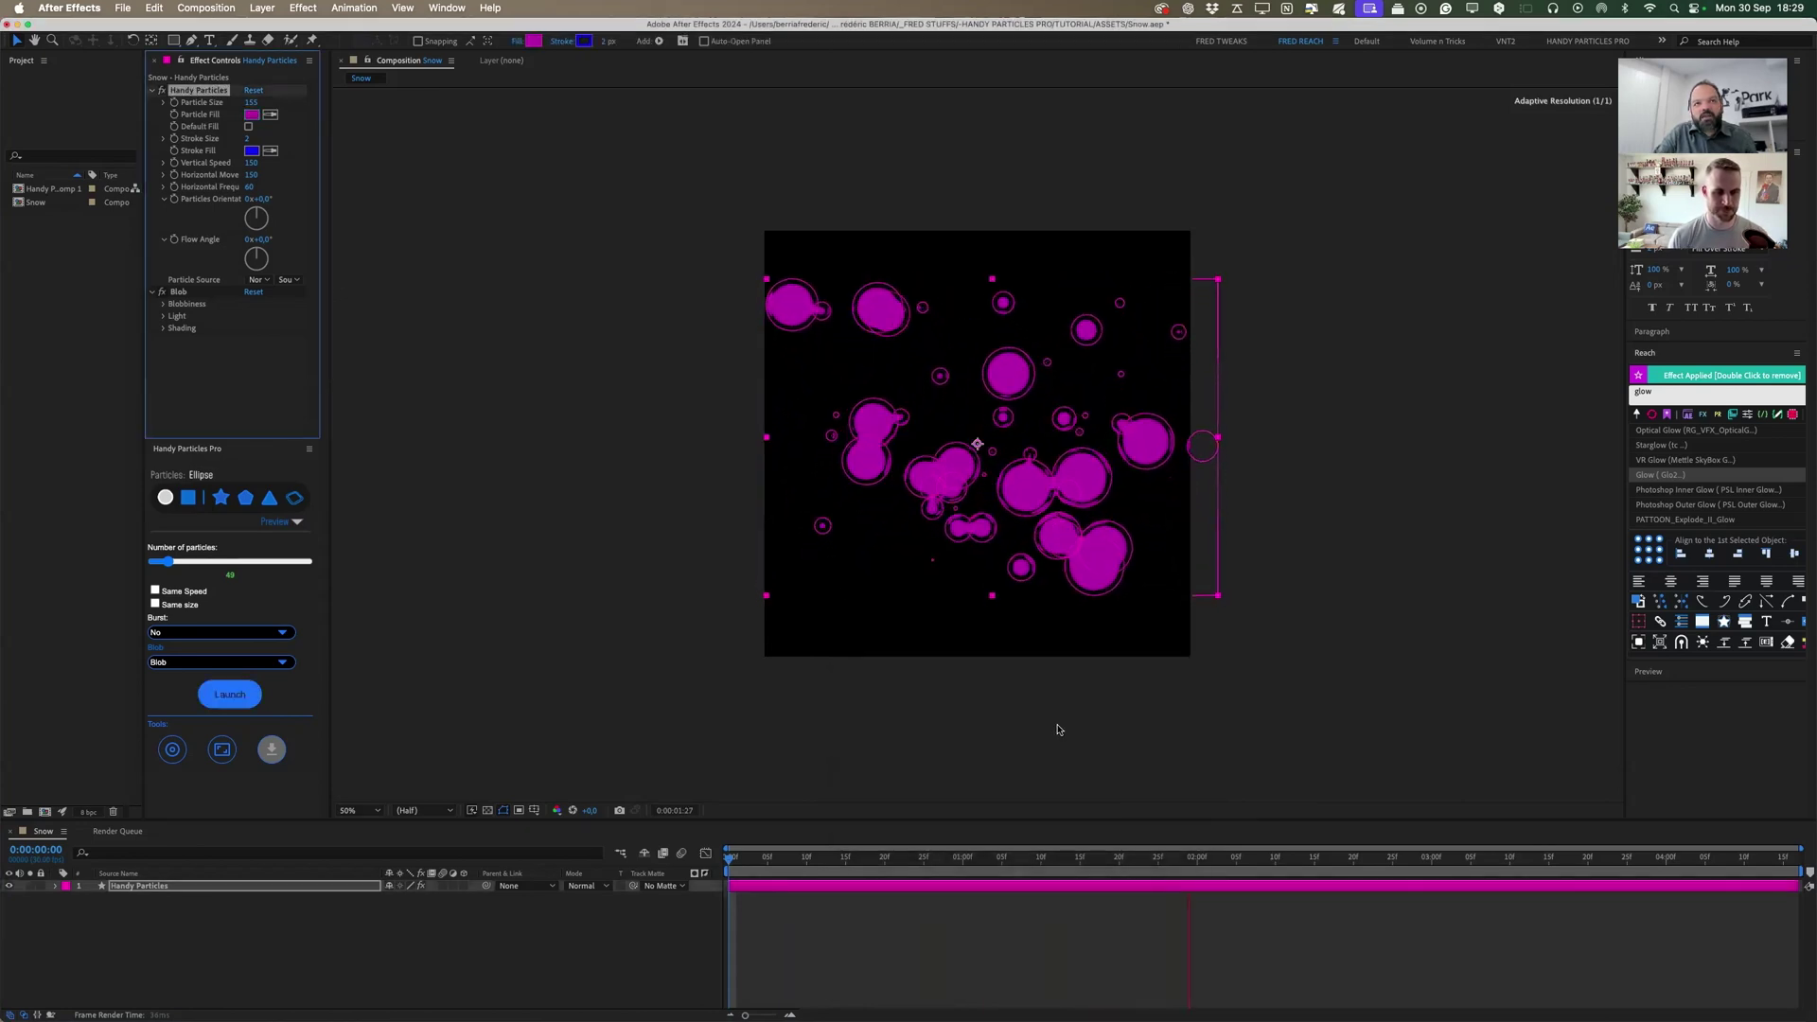
Deselect the particle layer and preview the recoloured blobs from the first frame, stopping playback at the end.
{"action": "left_click", "coordinate": [884, 960]}
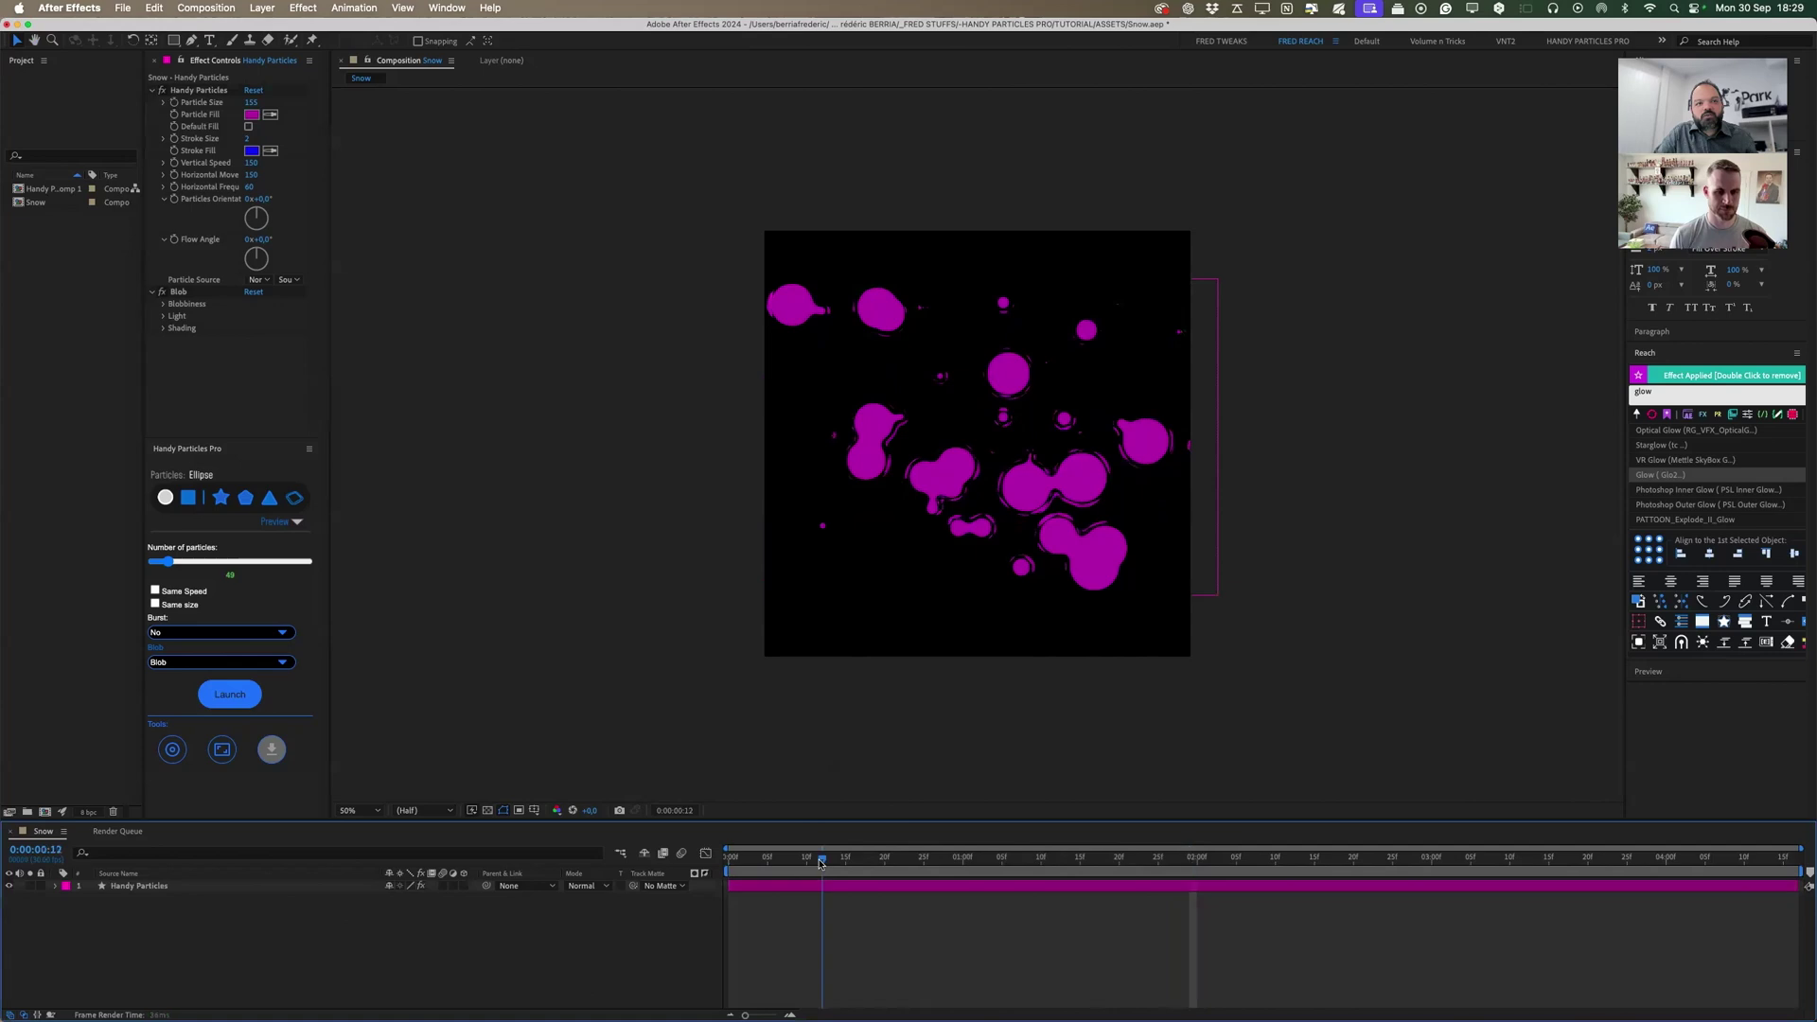
{"action": "key", "text": "space"}
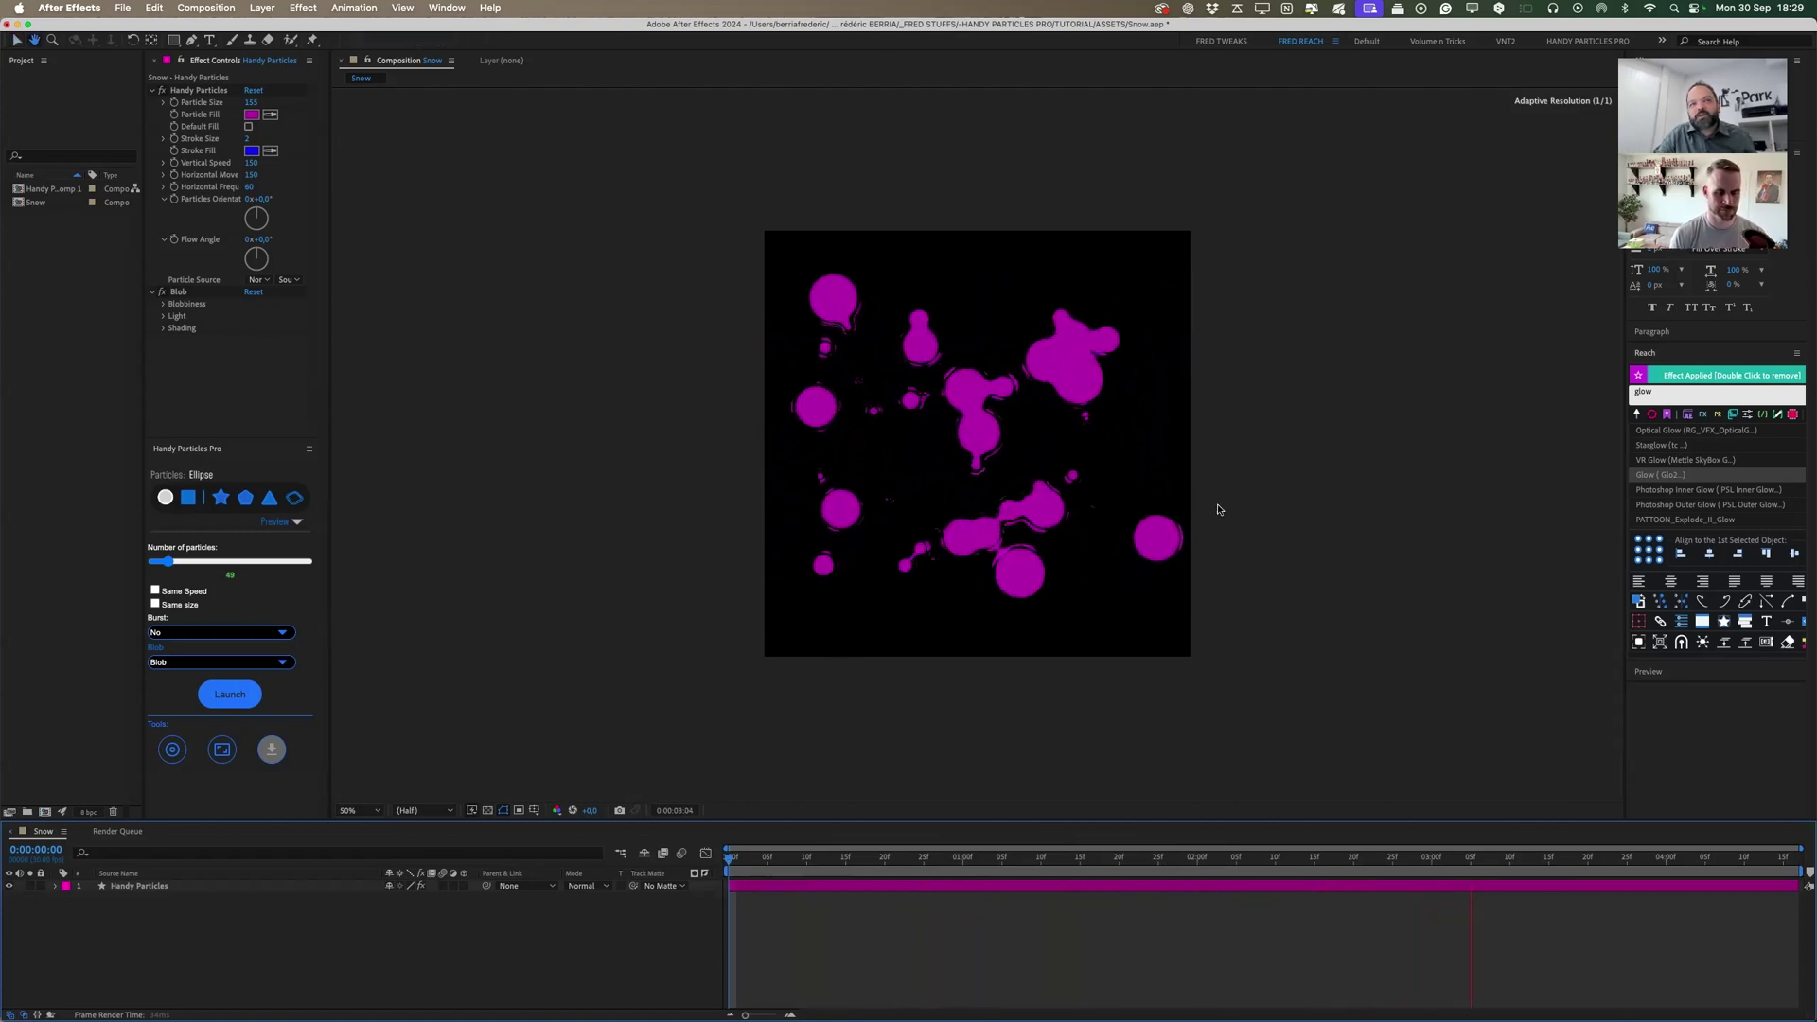
{"action": "key", "text": "space"}
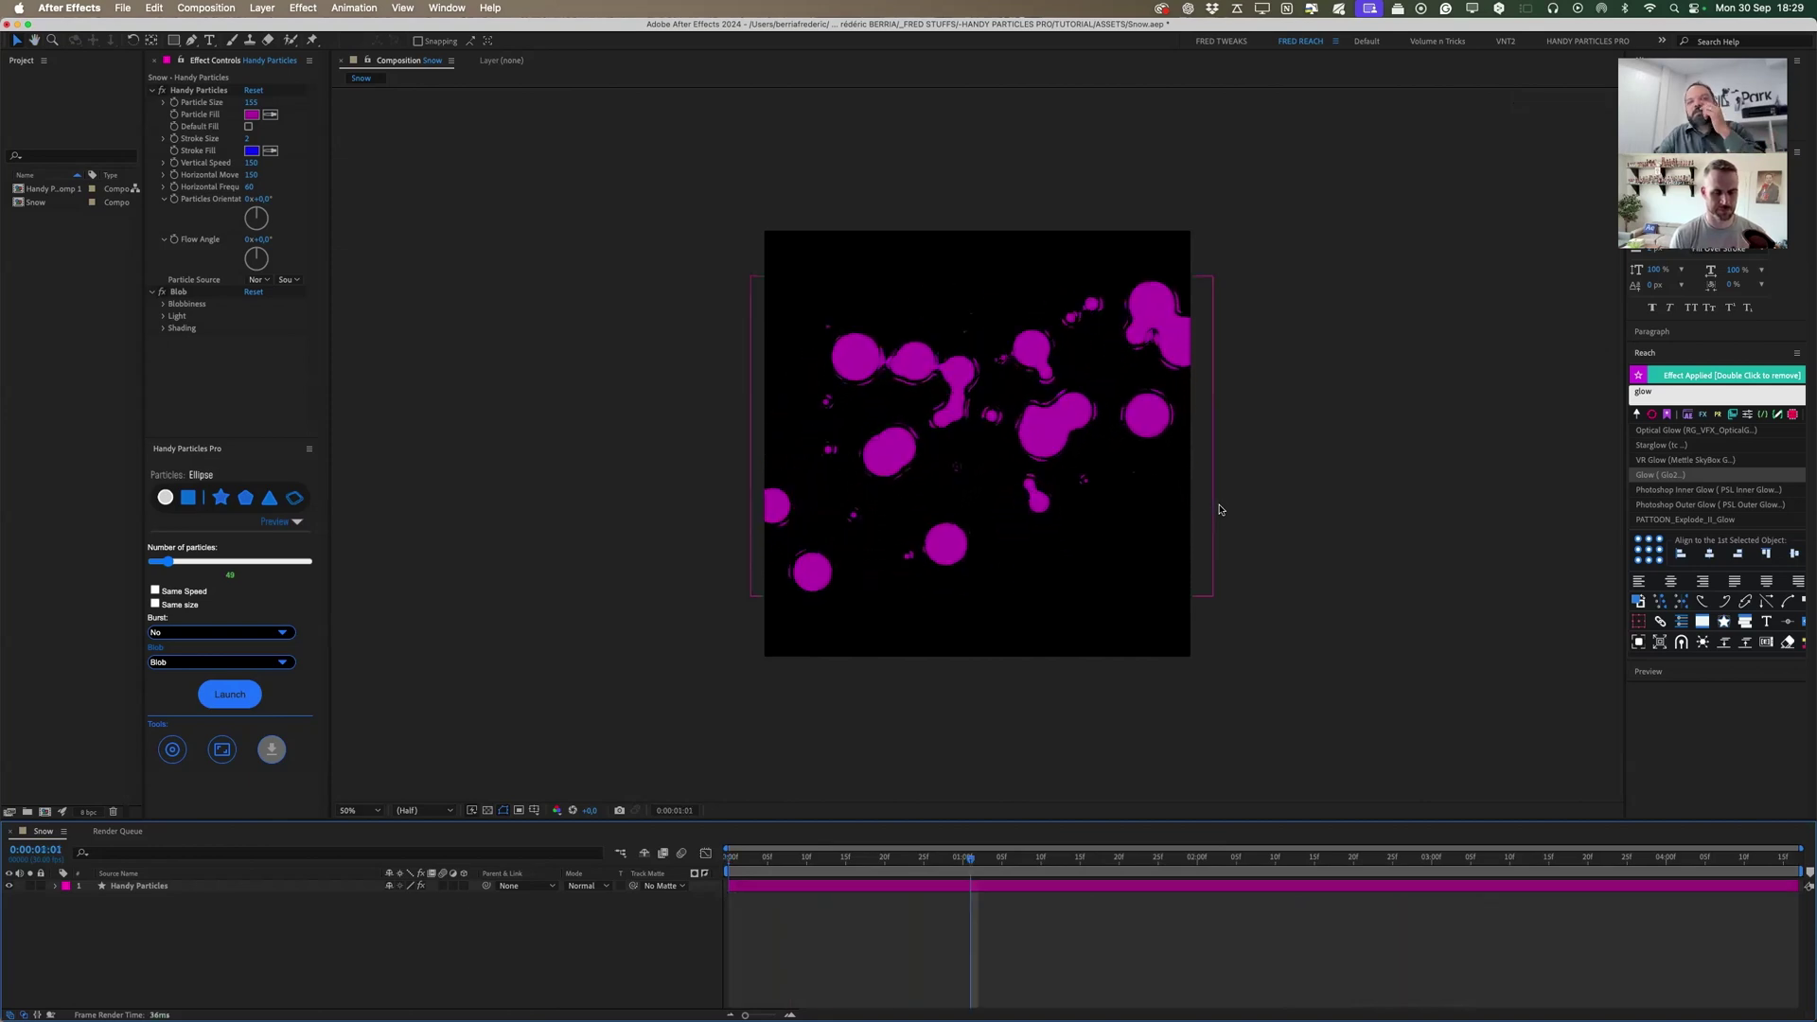